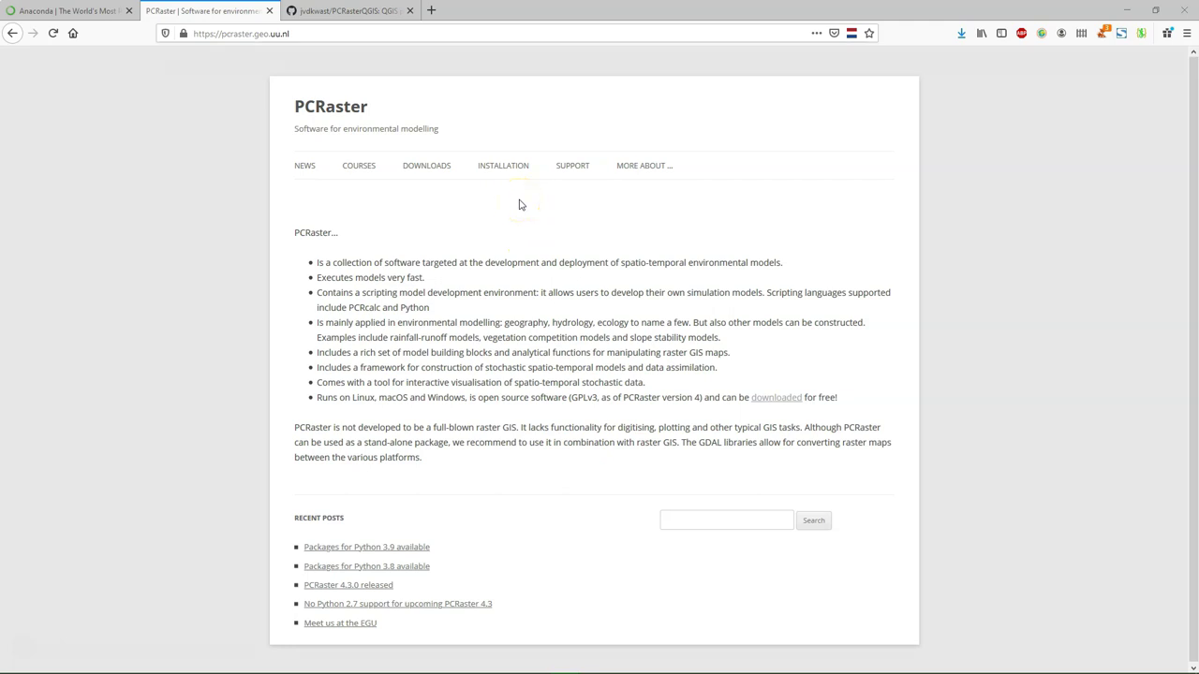
Open the PCRaster 4.3.0 documentation in a new tab at the Python and pcrcalc operations list.
mouse_move(573, 166)
left_click(580, 192)
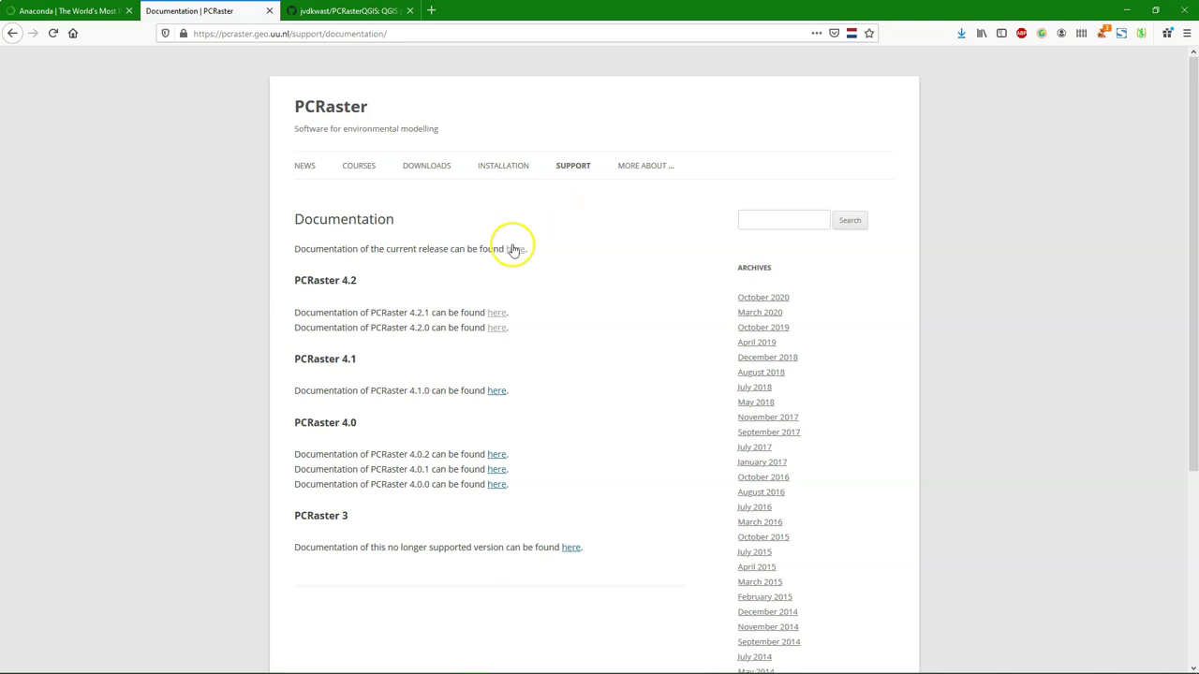
left_click(513, 249)
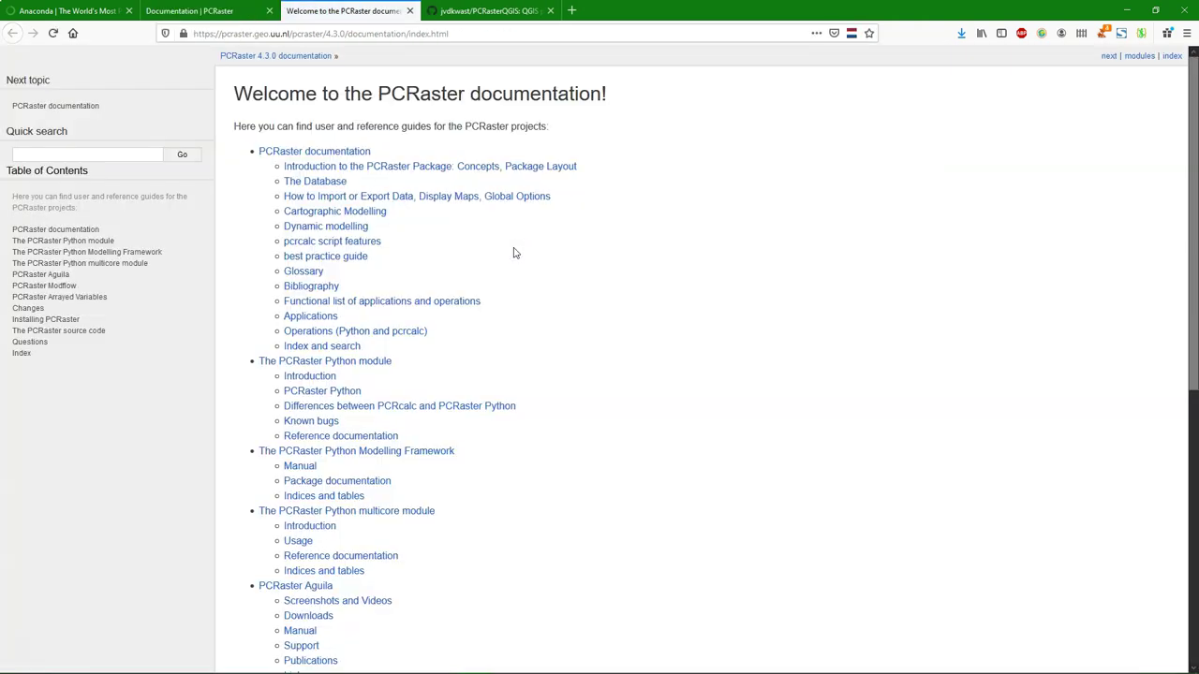
left_click(292, 332)
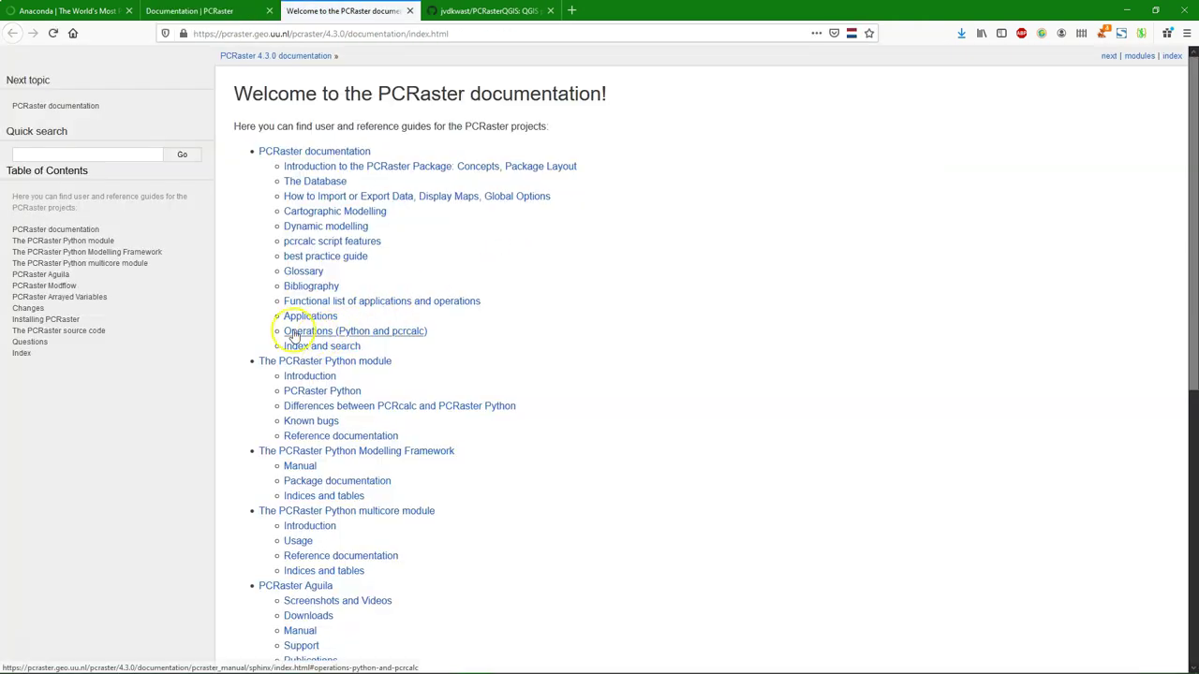
Find streamorder in the operations list and read its documentation page.
scroll(386, 354, "down", 4)
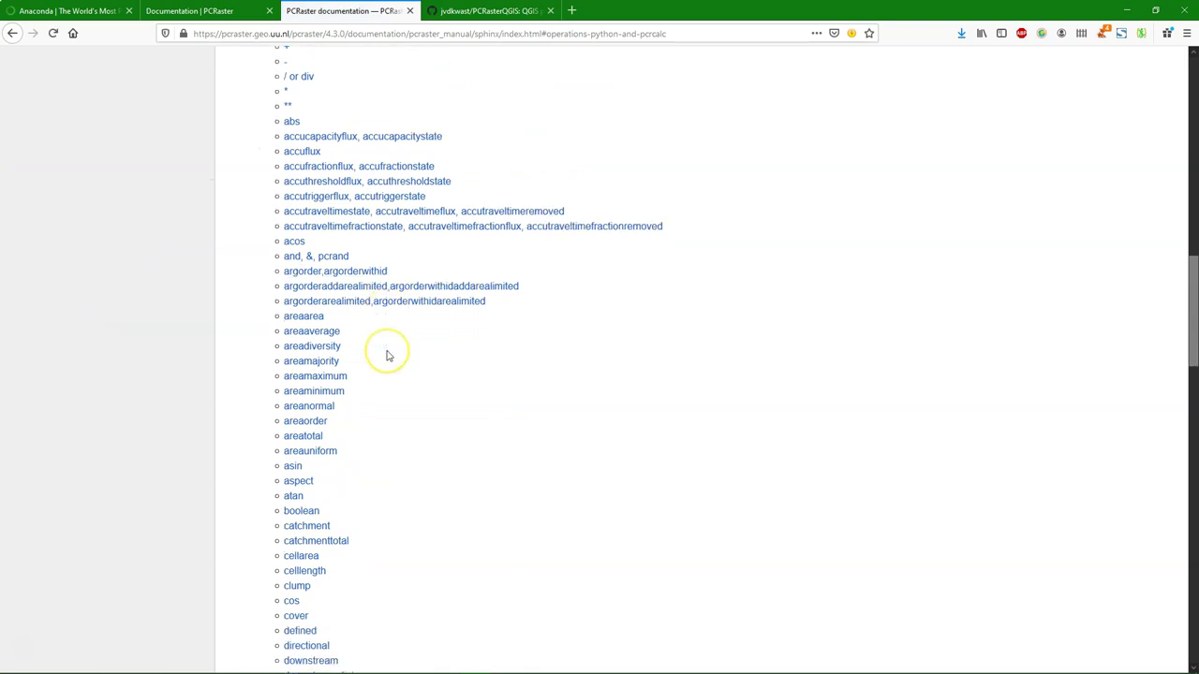
scroll(389, 355, "down", 5)
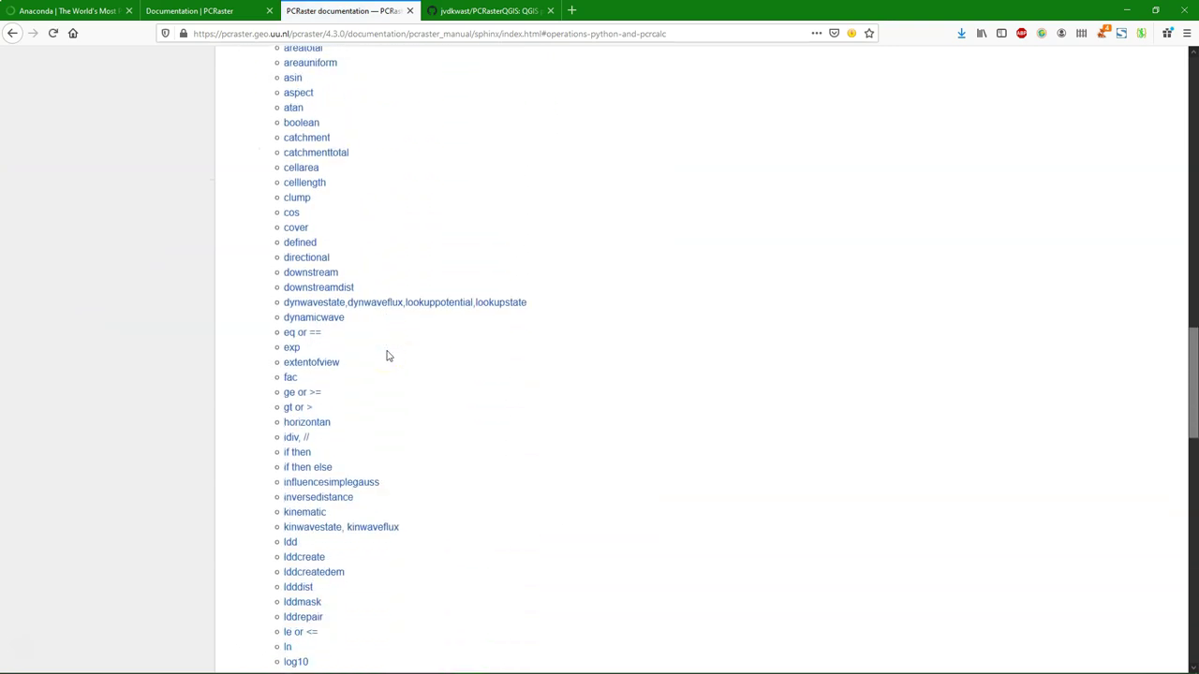
scroll(389, 356, "down", 10)
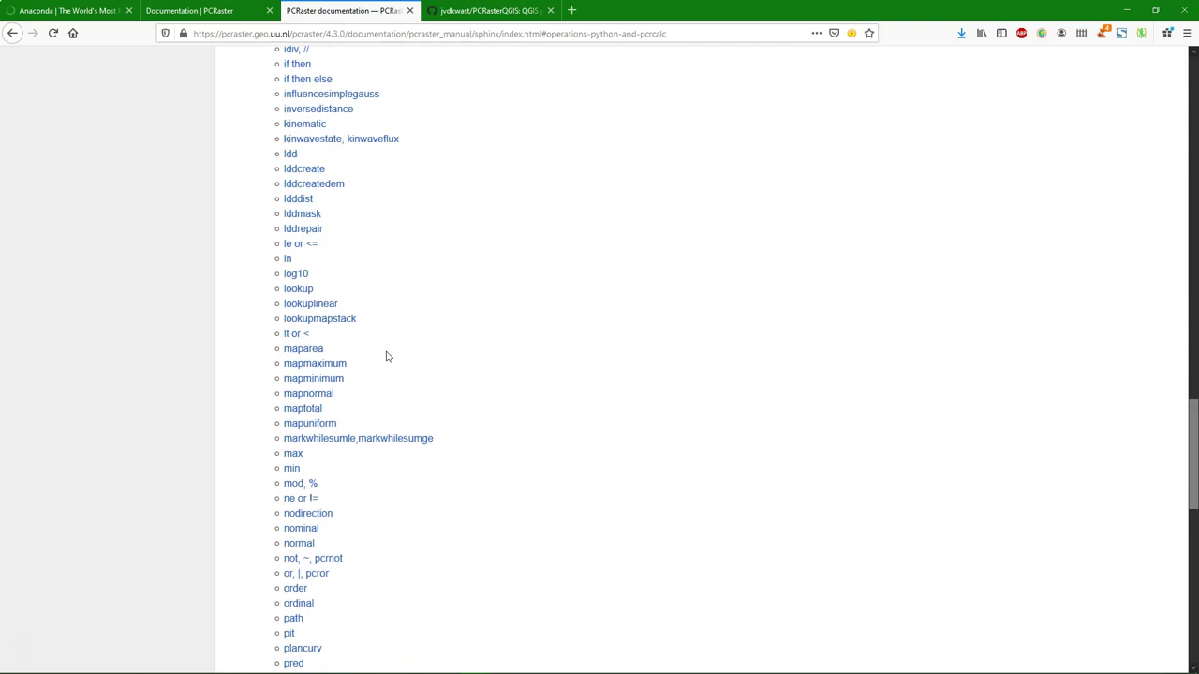
scroll(384, 357, "down", 7)
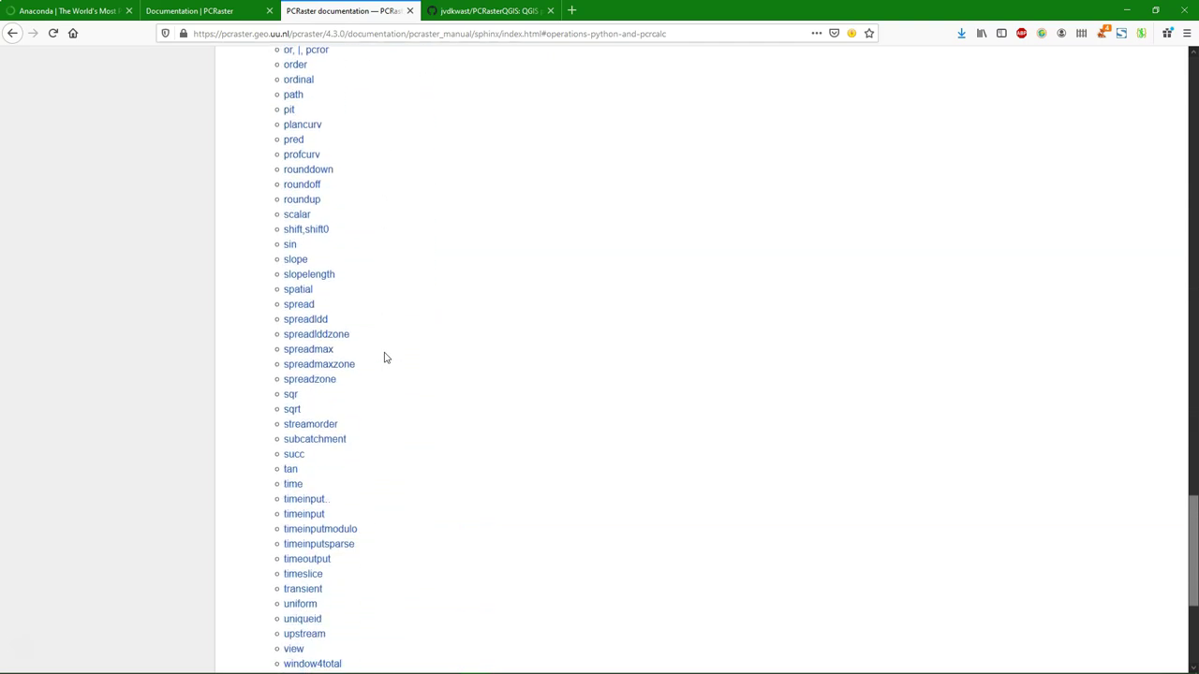
scroll(384, 357, "down", 3)
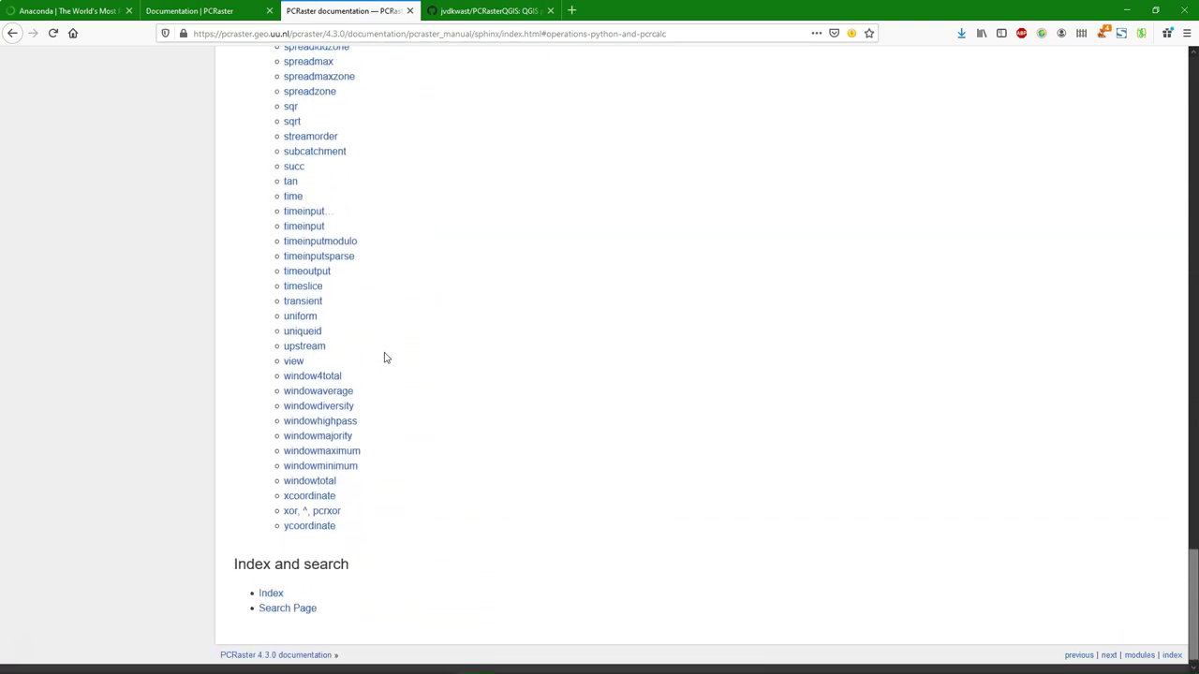
scroll(384, 357, "up", 4)
scroll(384, 356, "up", 1)
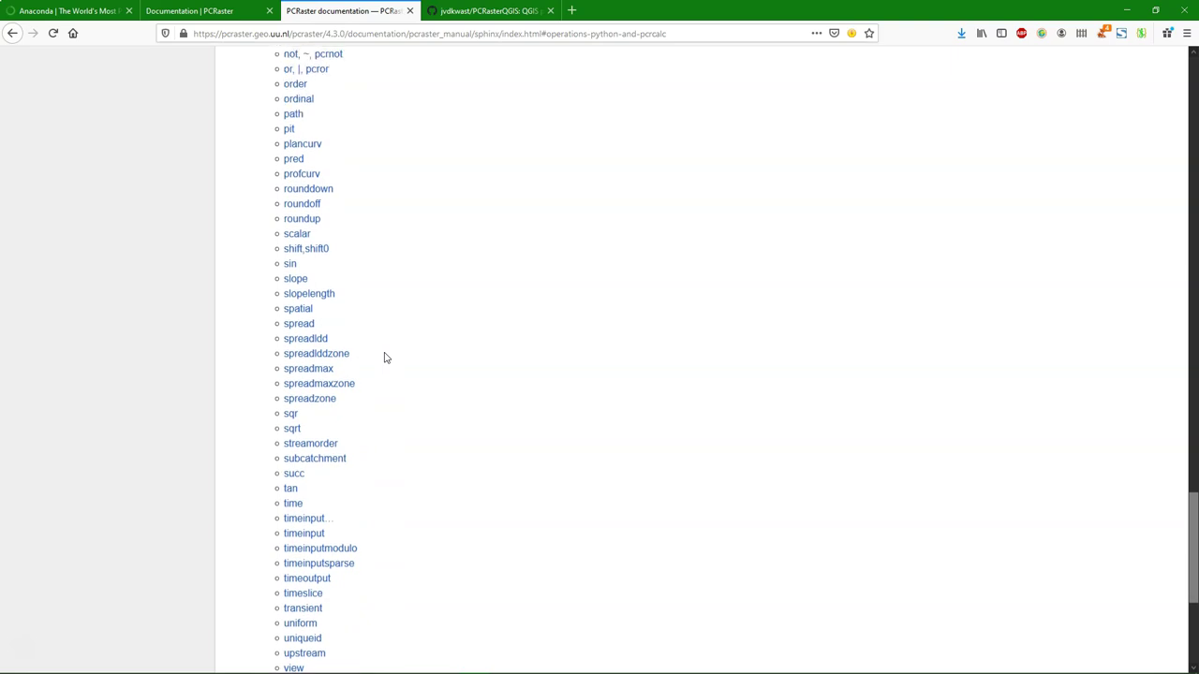
left_click(309, 443)
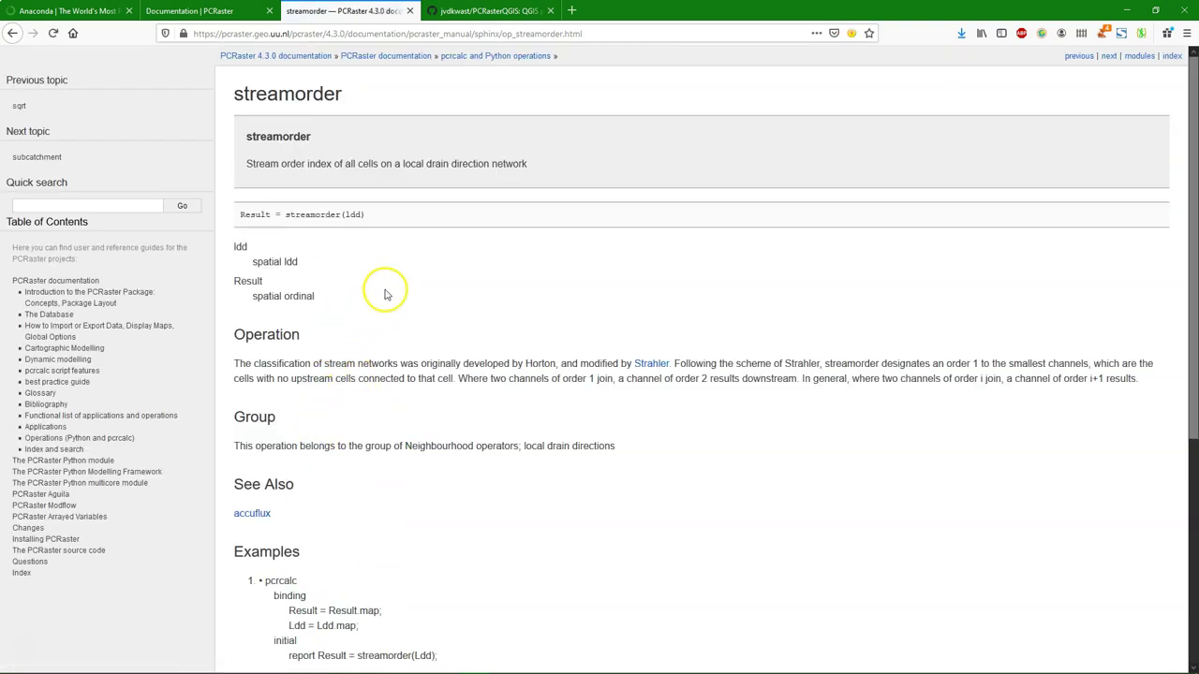
scroll(416, 281, "down", 1)
scroll(417, 286, "down", 4)
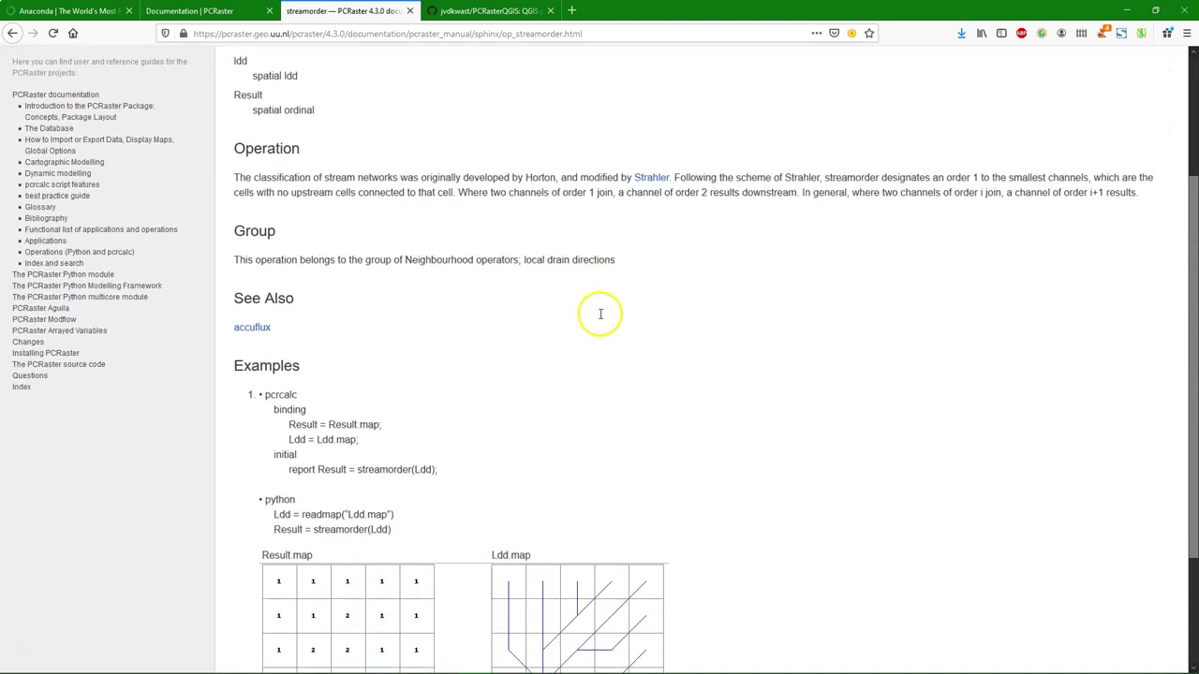
scroll(899, 368, "down", 1)
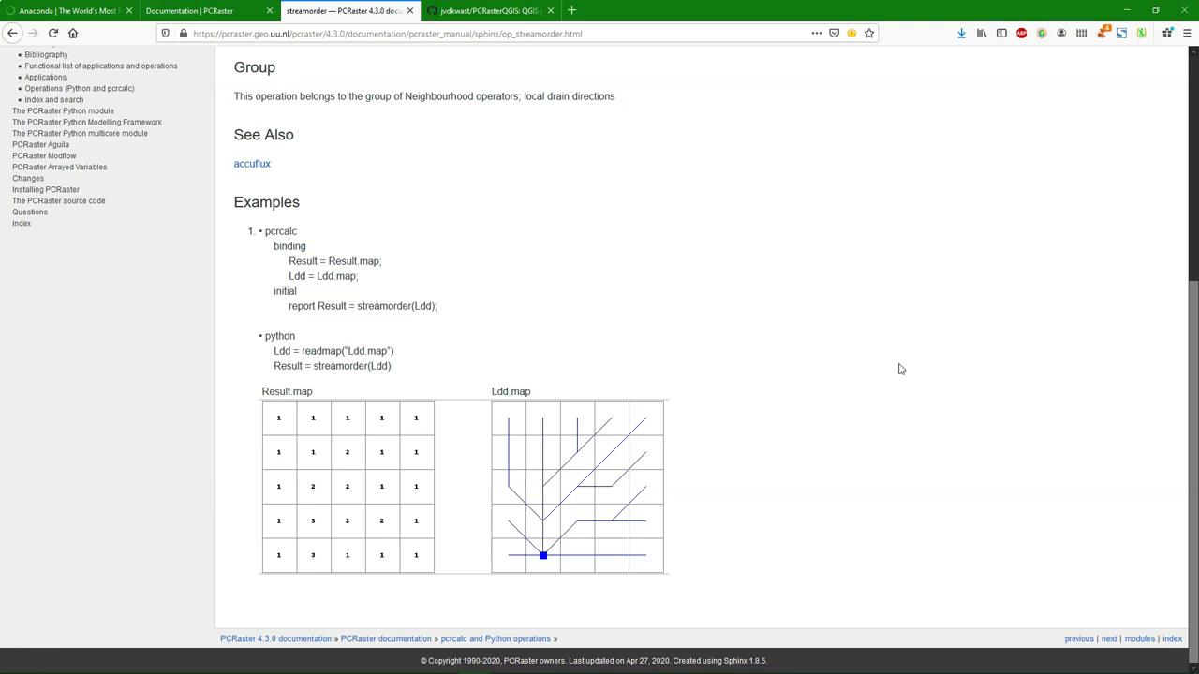
scroll(616, 312, "up", 5)
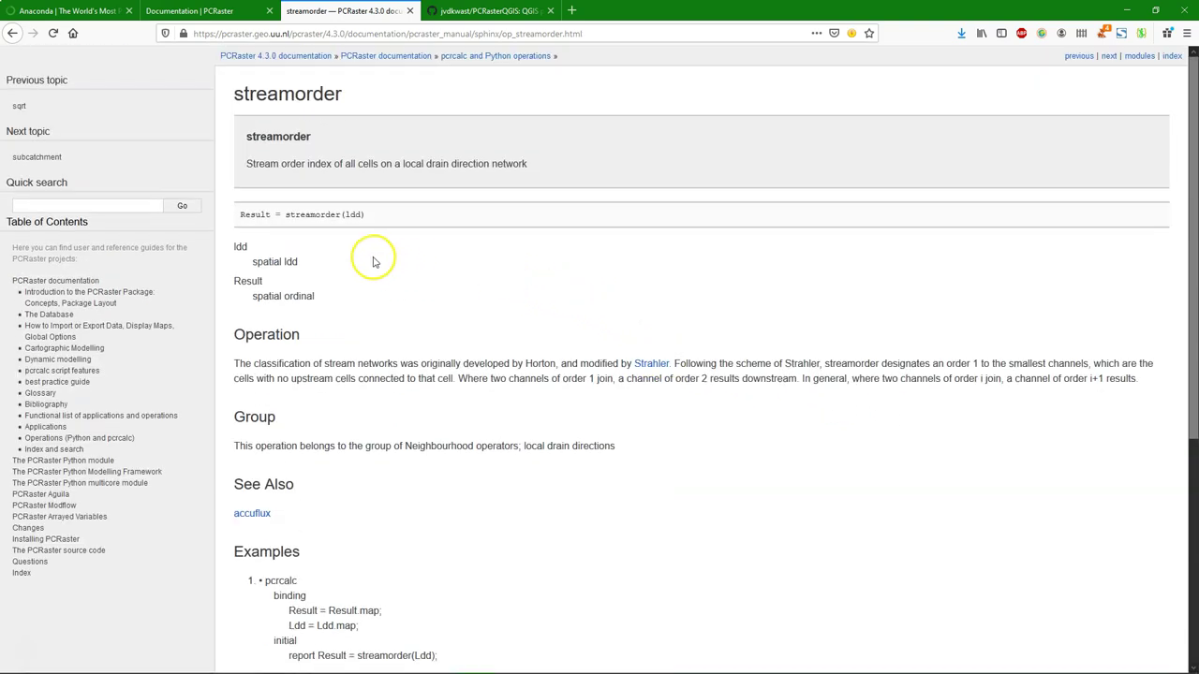
Go back to the documentation welcome page and close the PCRaster documentation tab.
left_click(13, 33)
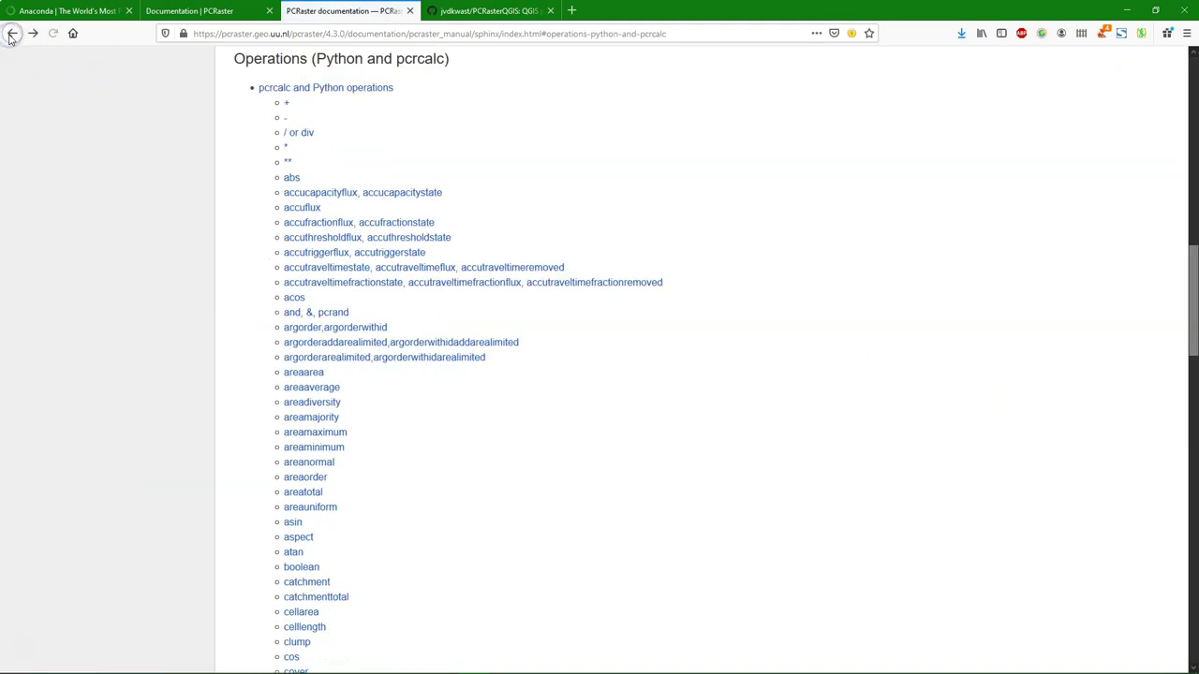
left_click(12, 34)
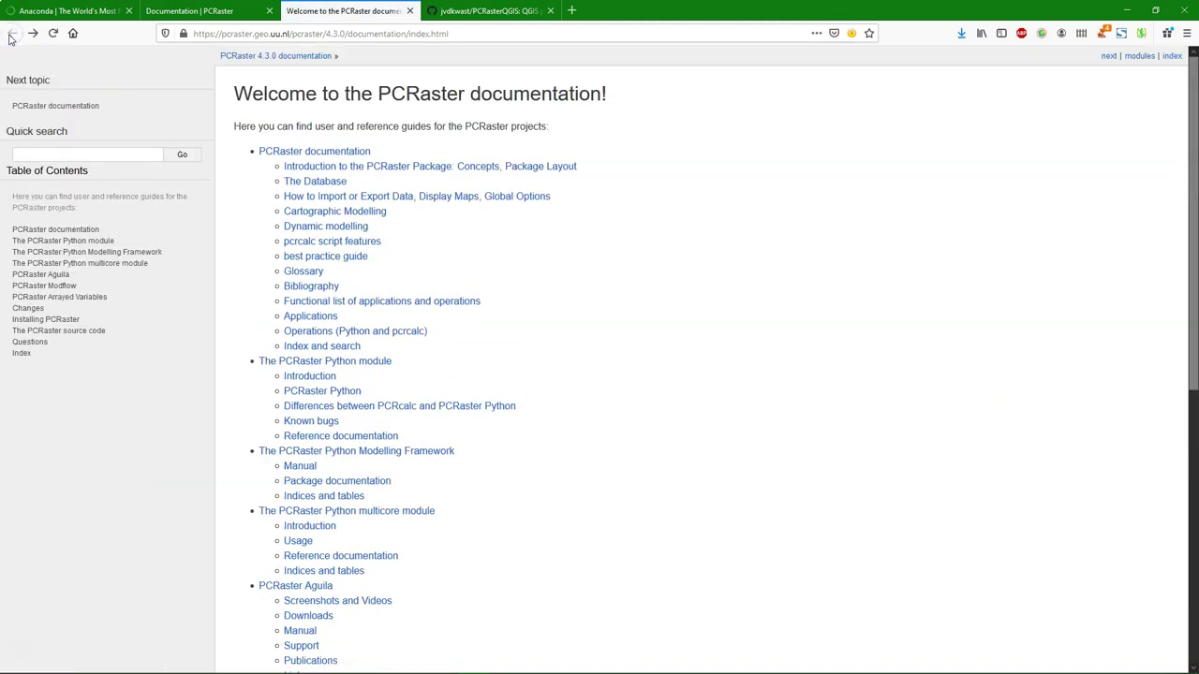
left_click(409, 12)
mouse_move(492, 166)
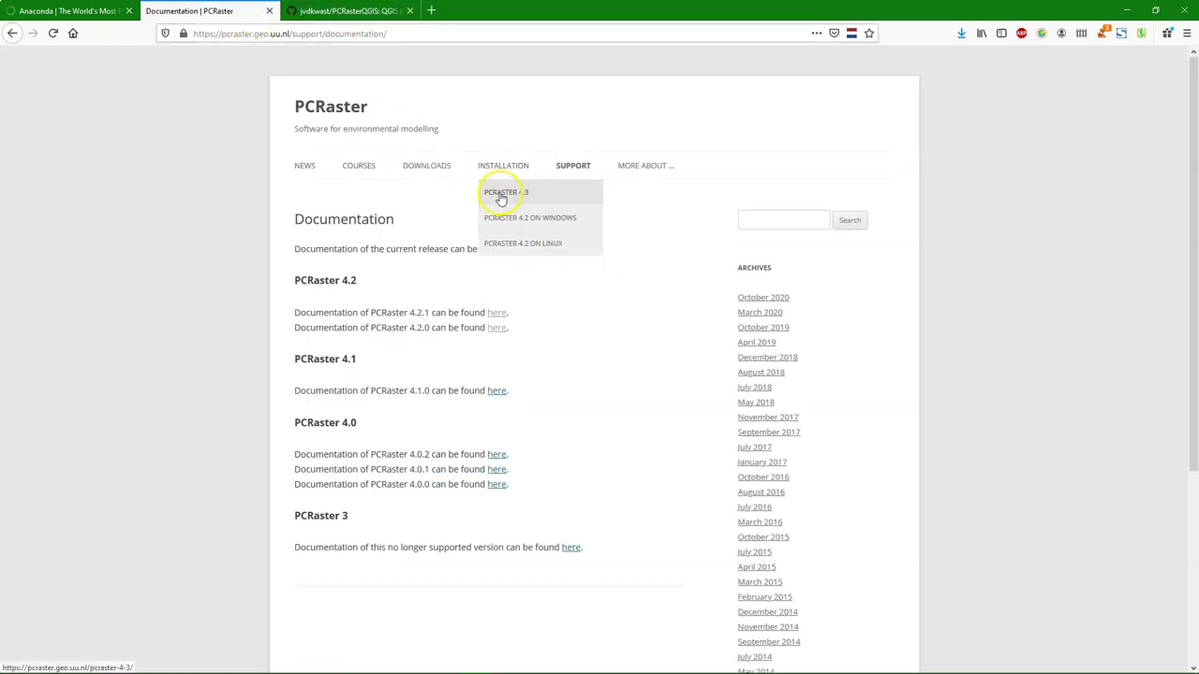
Open the PCRaster 4.3 installation instructions, then go to Anaconda's Get Started installer downloads.
left_click(501, 194)
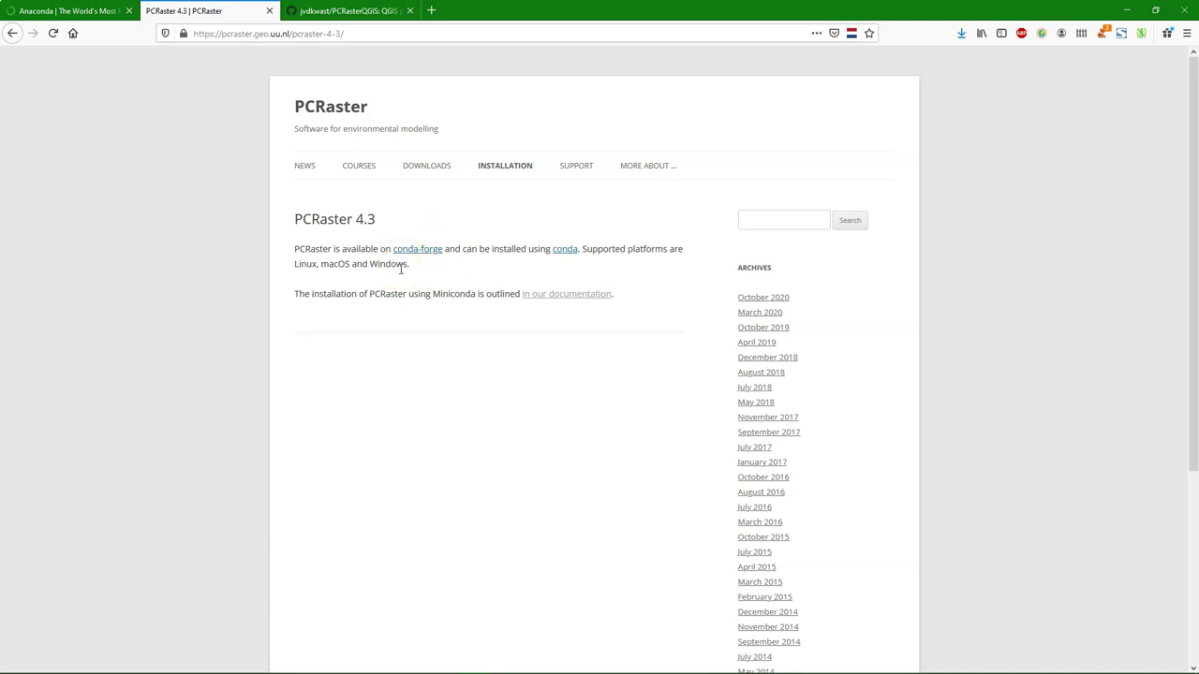
left_click(565, 295)
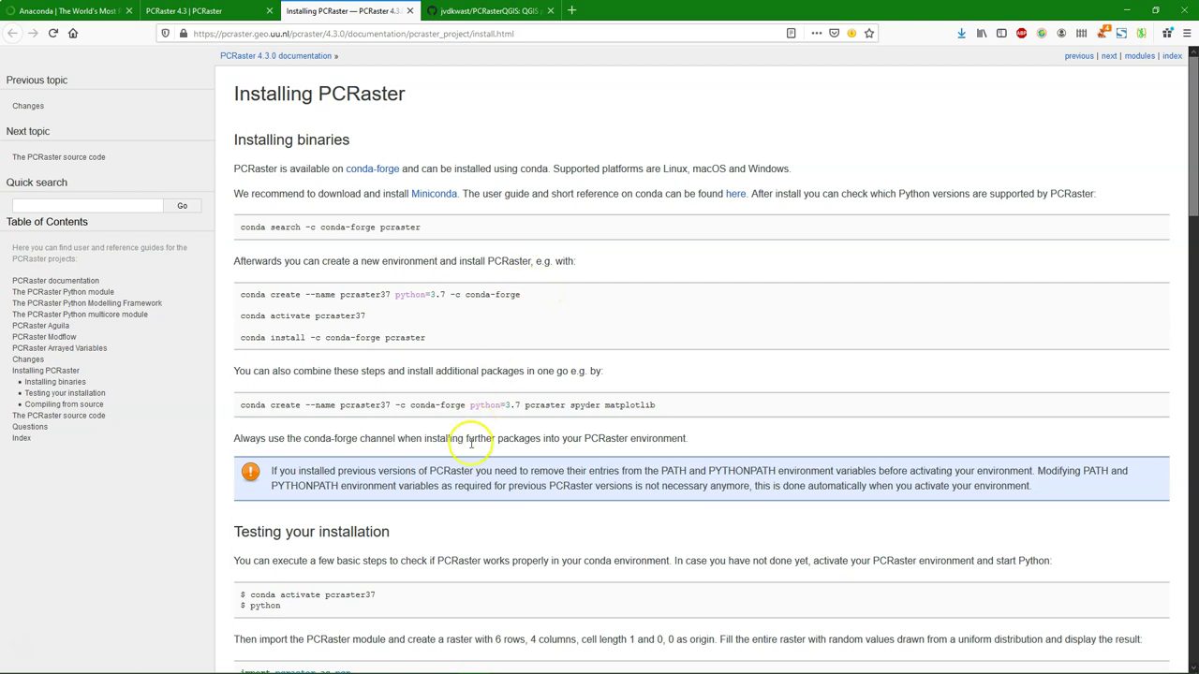
left_click(21, 11)
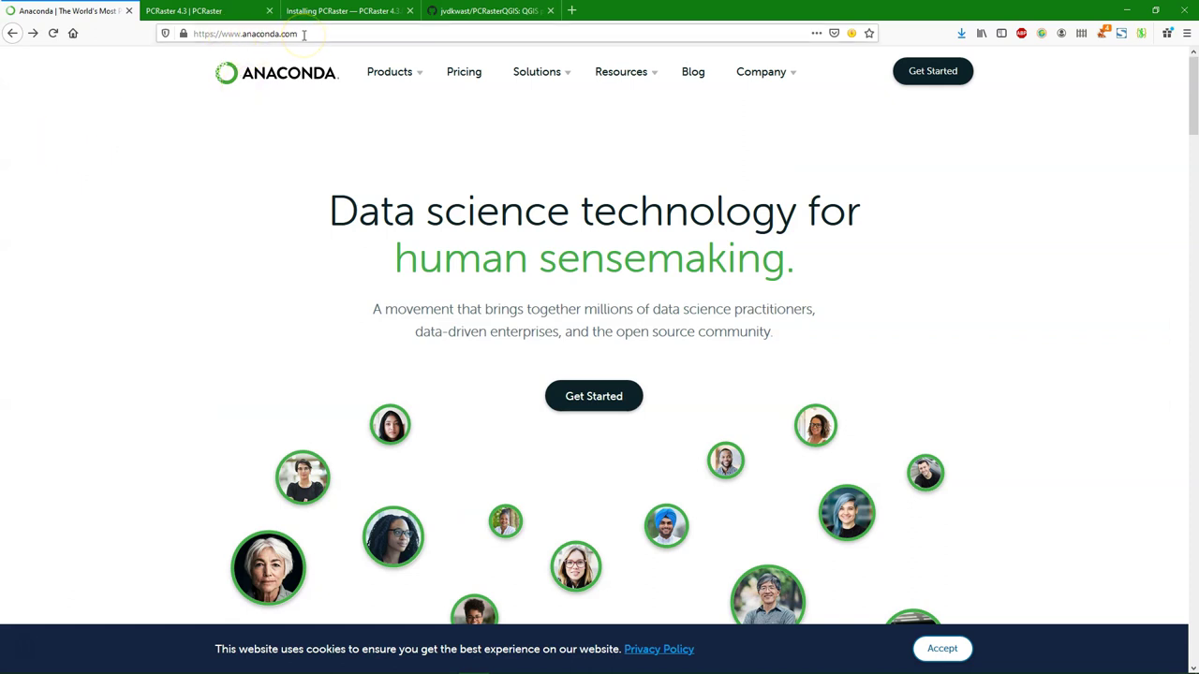
left_click(603, 395)
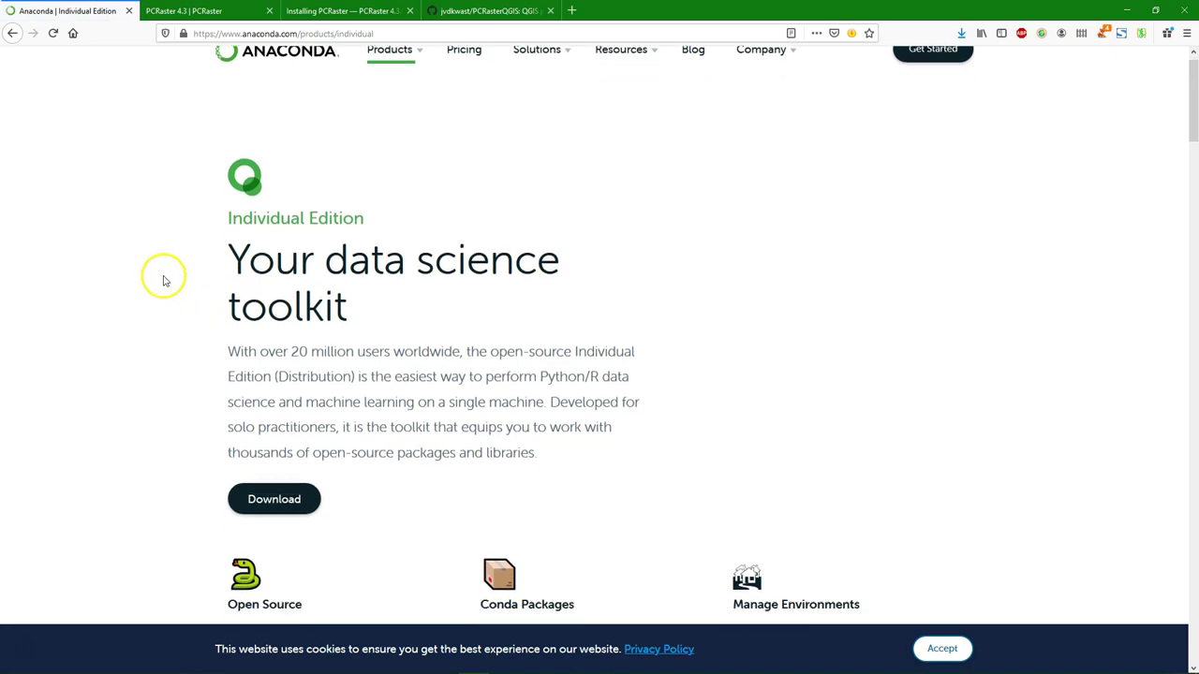
left_click(272, 221)
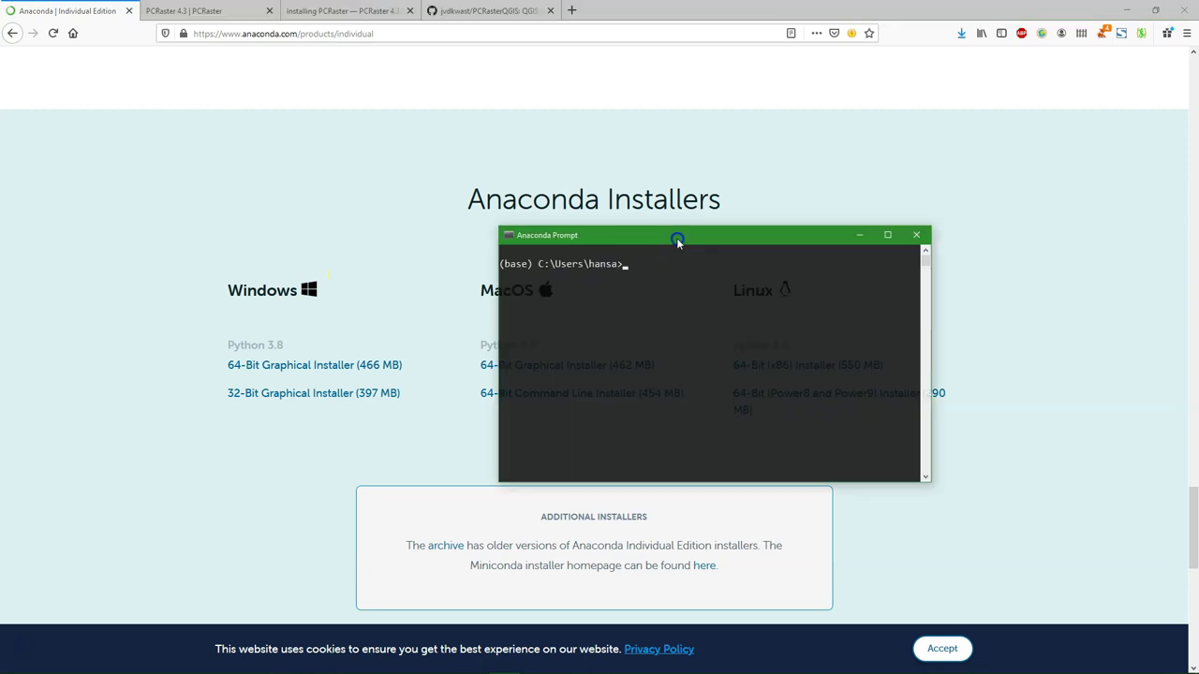
Run conda create for qgispcraster from conda-forge with python=3.7, pcraster, spyder, matplotlib, pandas, gdal.
left_click(348, 13)
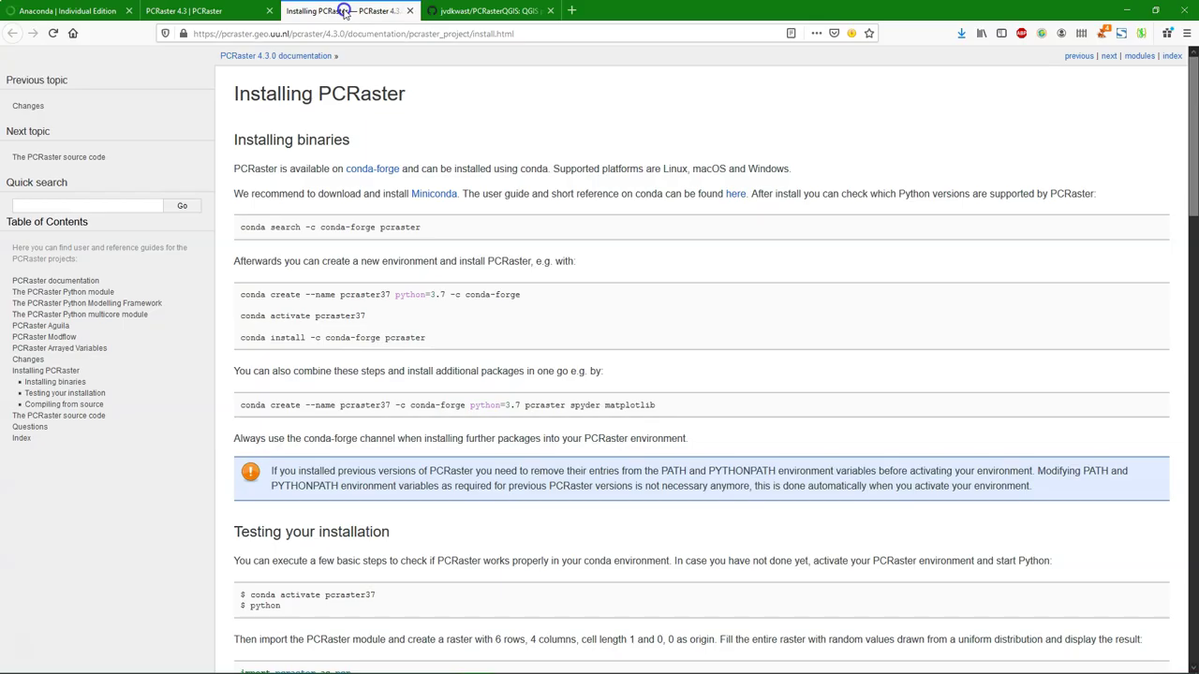
key("alt+Tab")
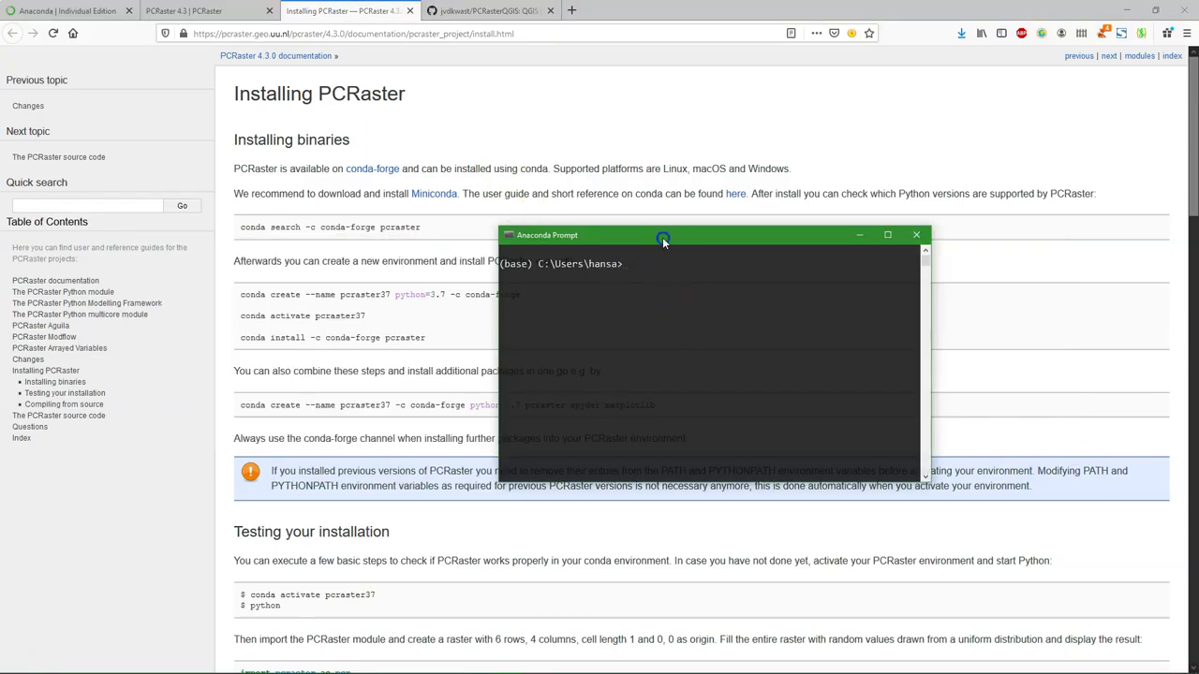
left_click_drag(665, 245, 746, 134)
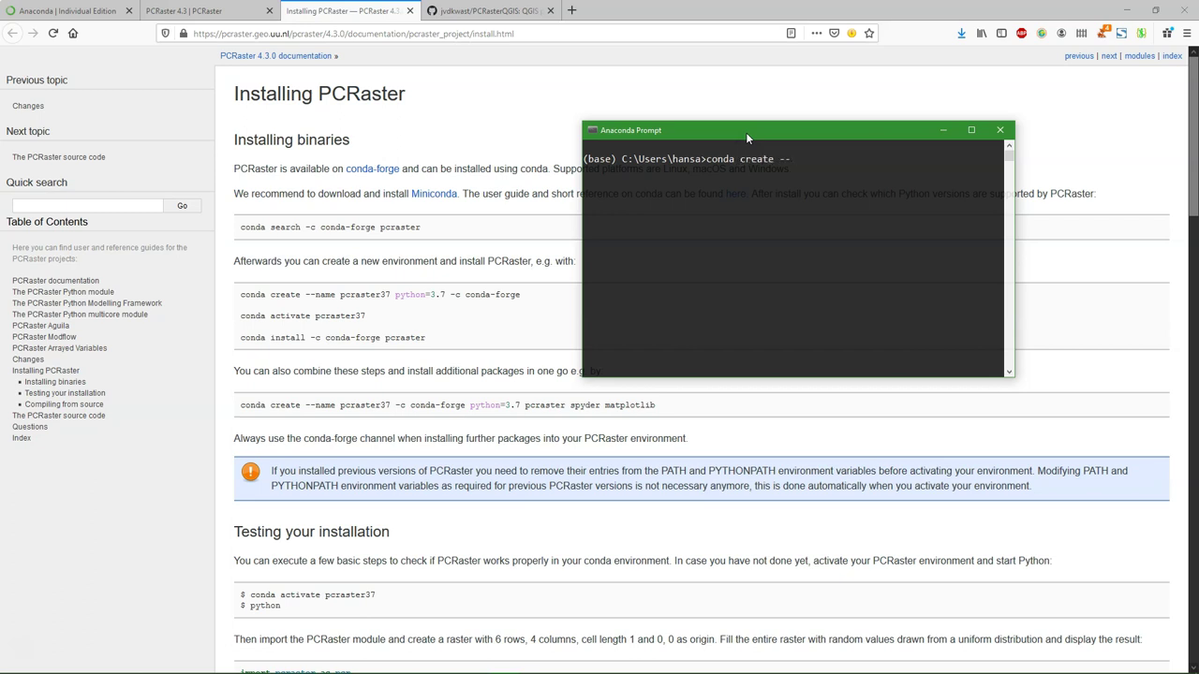
type("name qgispcraster -c cp")
key("BackSpace")
type("onda-forge pytho")
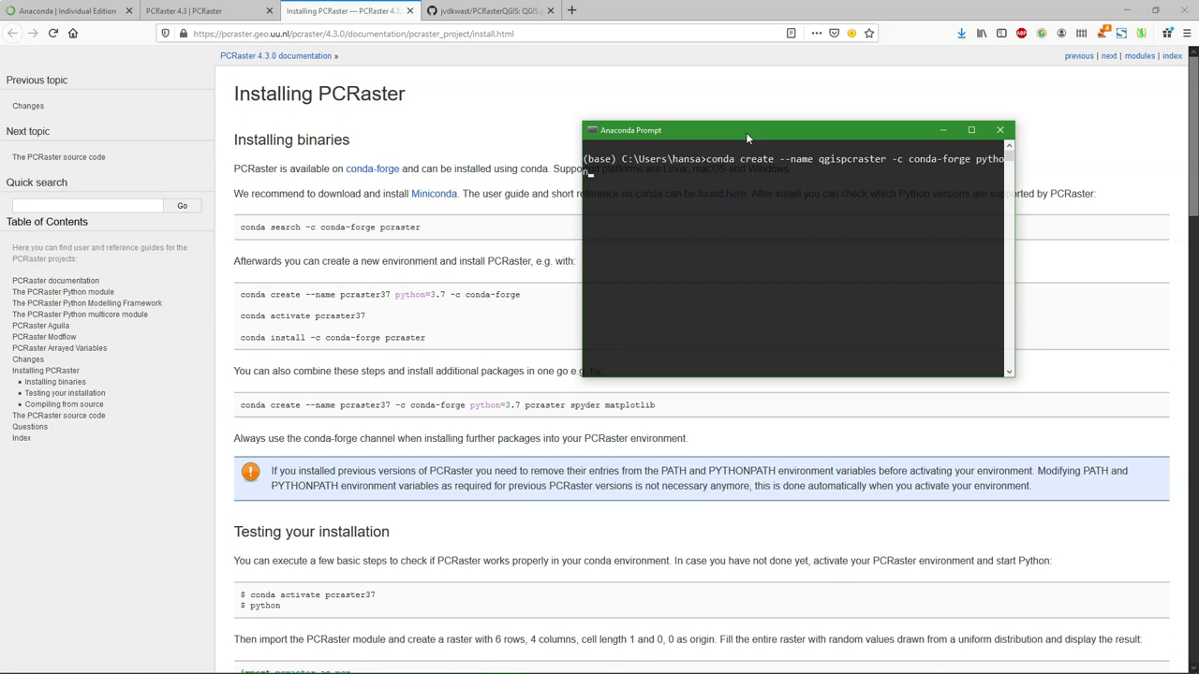
type("n=3.7 pcraster spyder matplotlib panda")
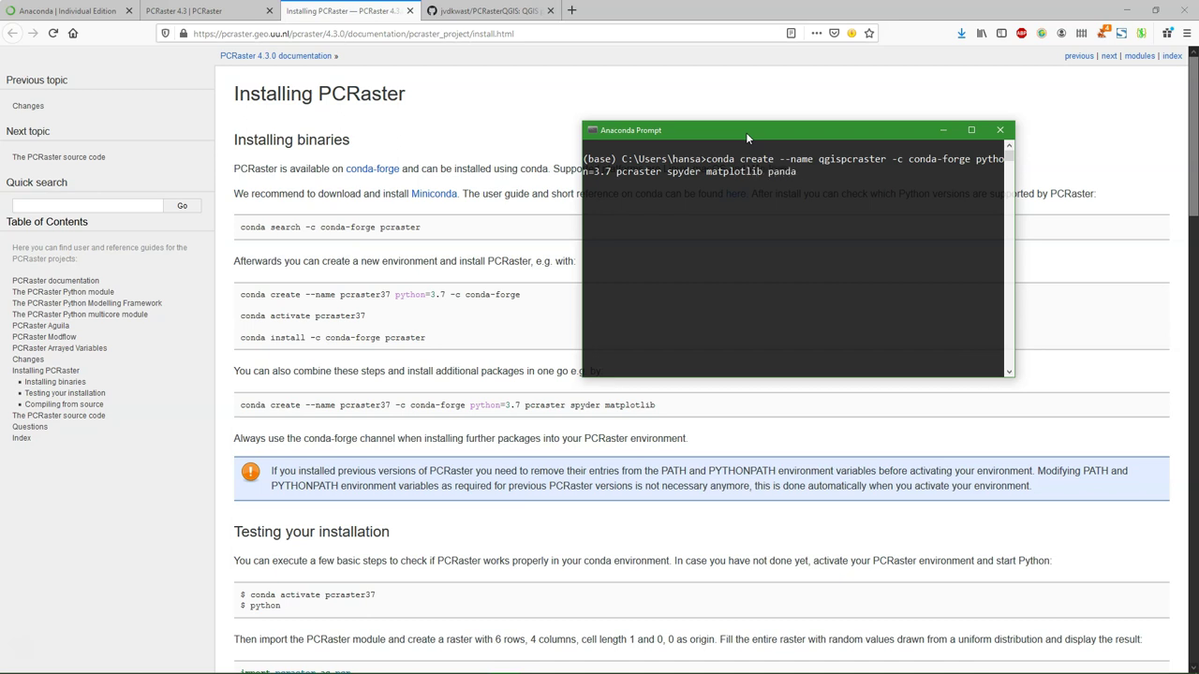
type("s gdal")
key("Return")
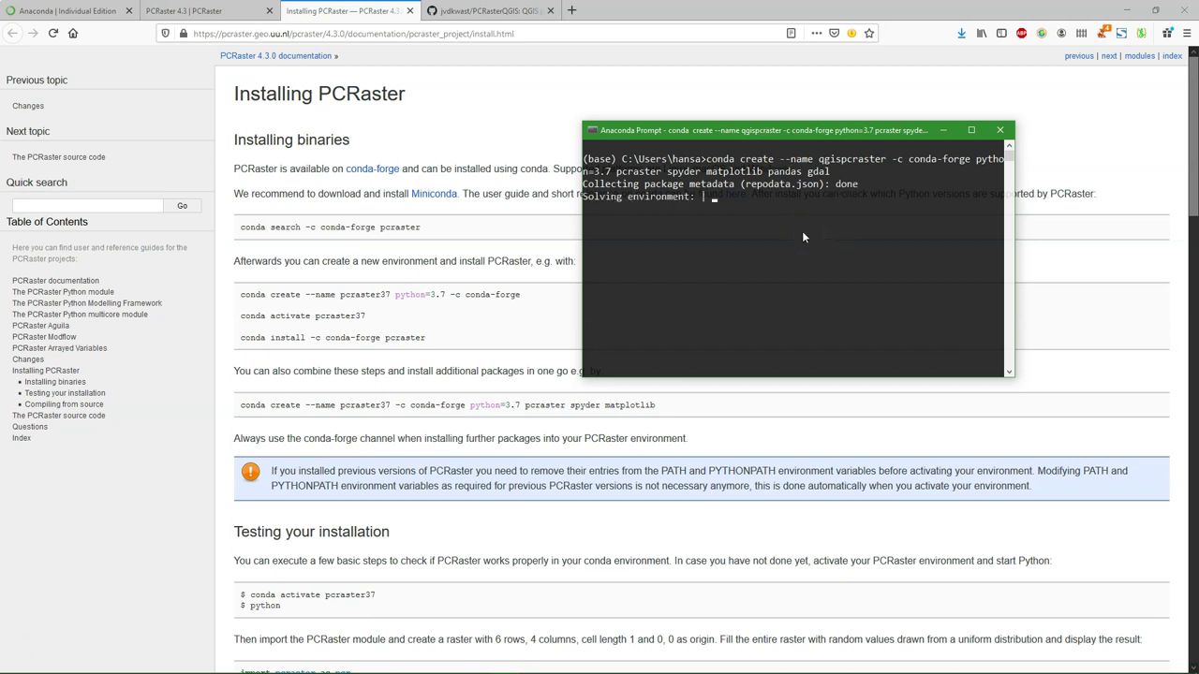
Confirm the package installation with y and activate the qgispcraster environment.
type("y")
key("Return")
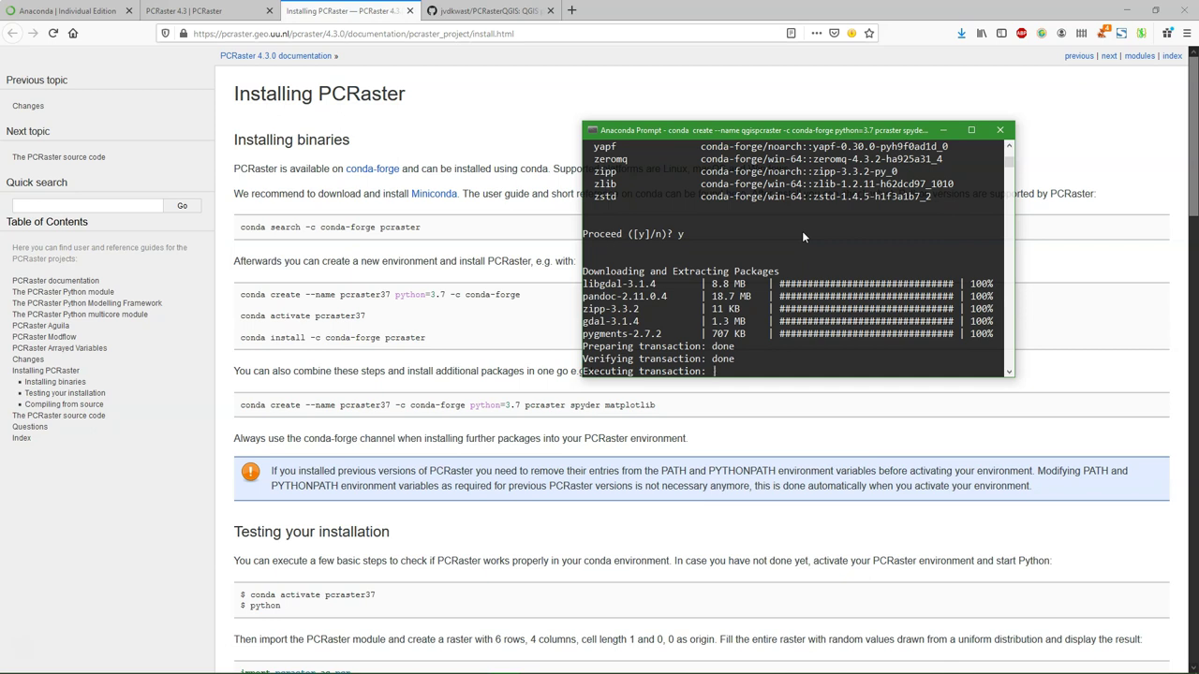
type("co")
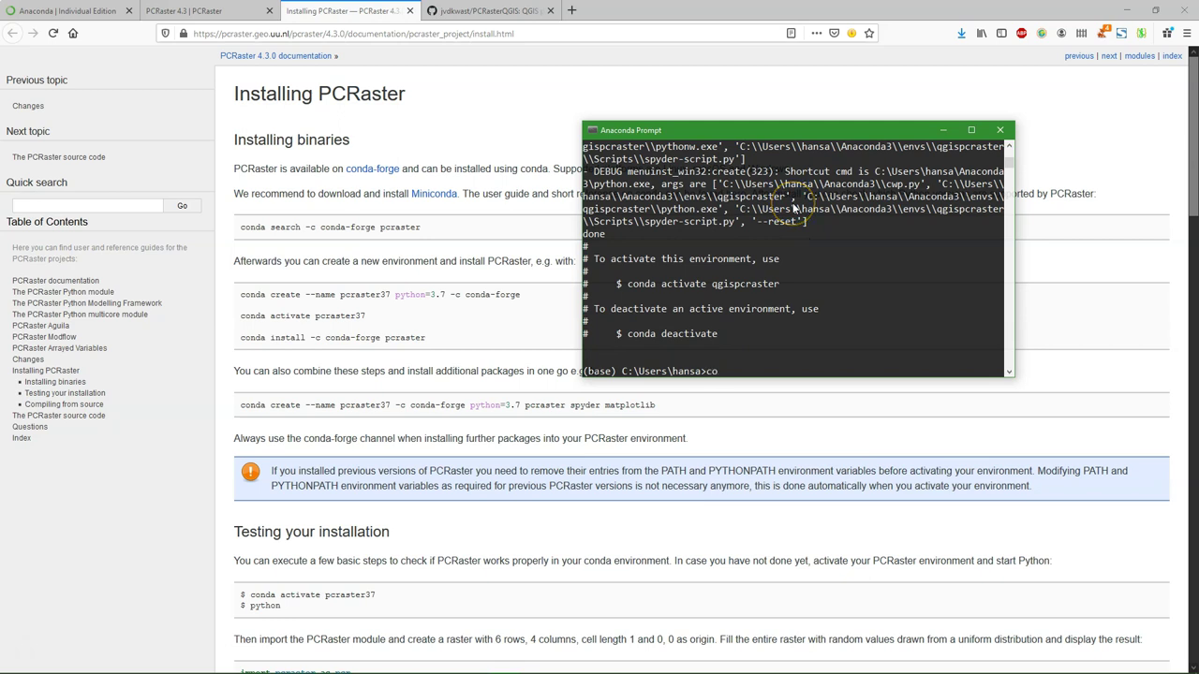
type("nda activate qgispcraster")
key("Return")
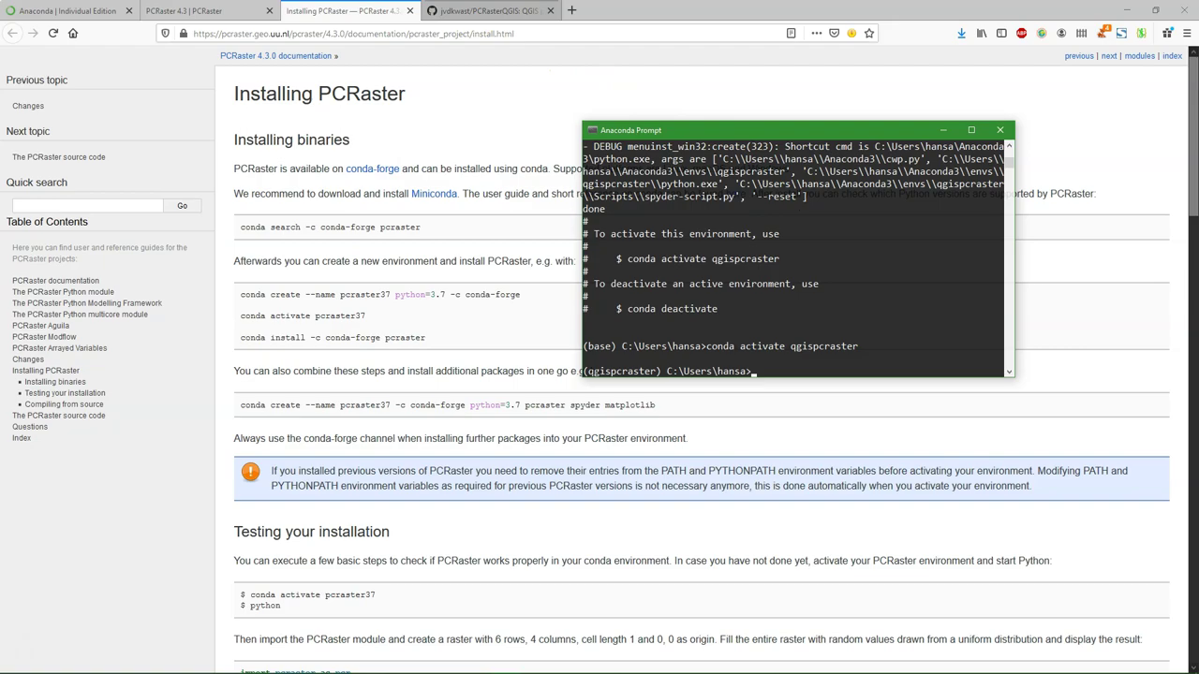
Copy 'conda install qgis=3.10.10 --channel conda-forge' from the PCRasterQGIS README into Anaconda Prompt.
left_click(487, 12)
scroll(164, 430, "down", 2)
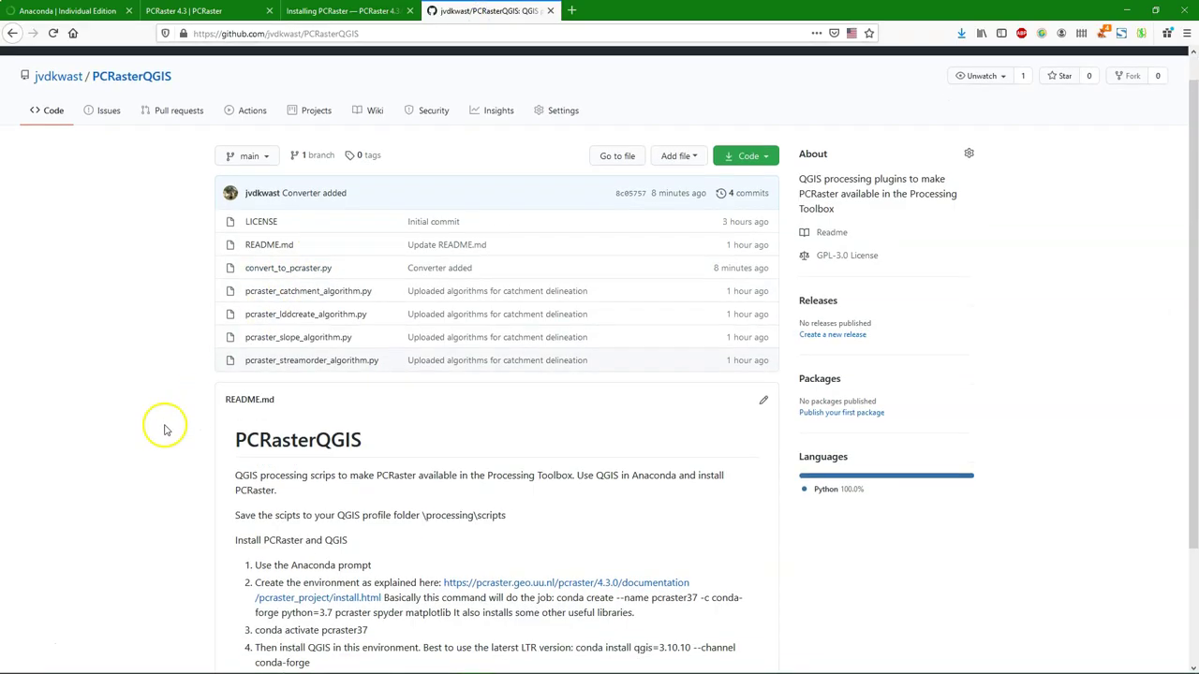
scroll(164, 429, "down", 3)
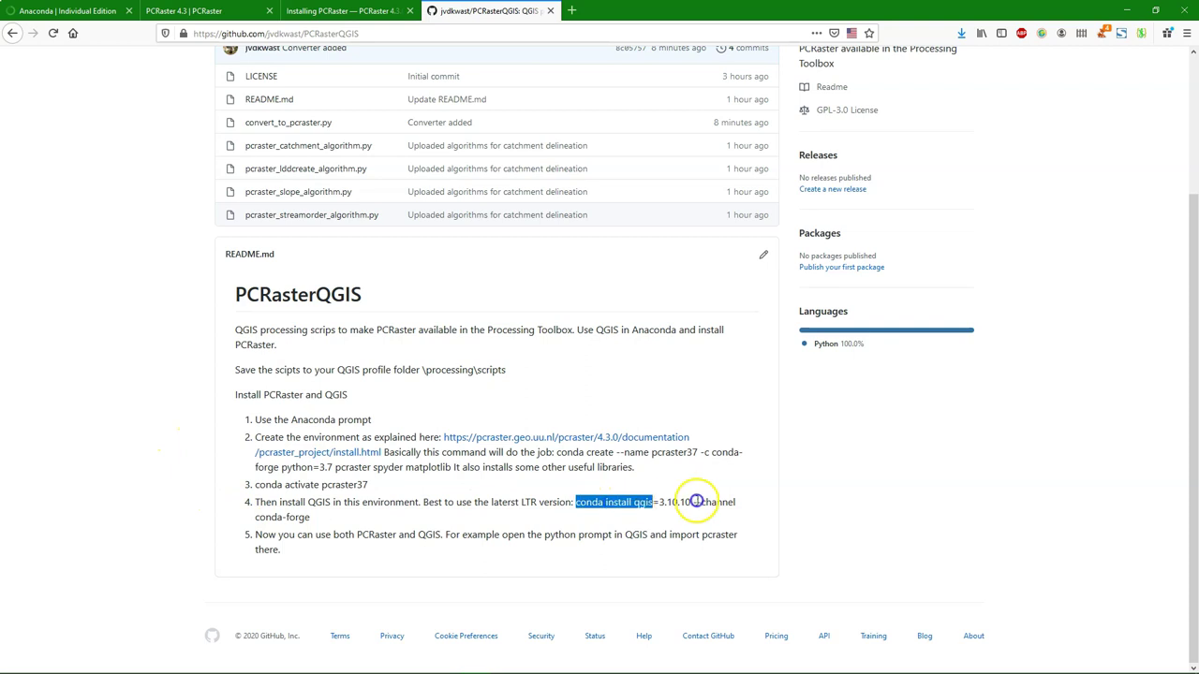
left_click_drag(696, 502, 317, 517)
key("ctrl+c")
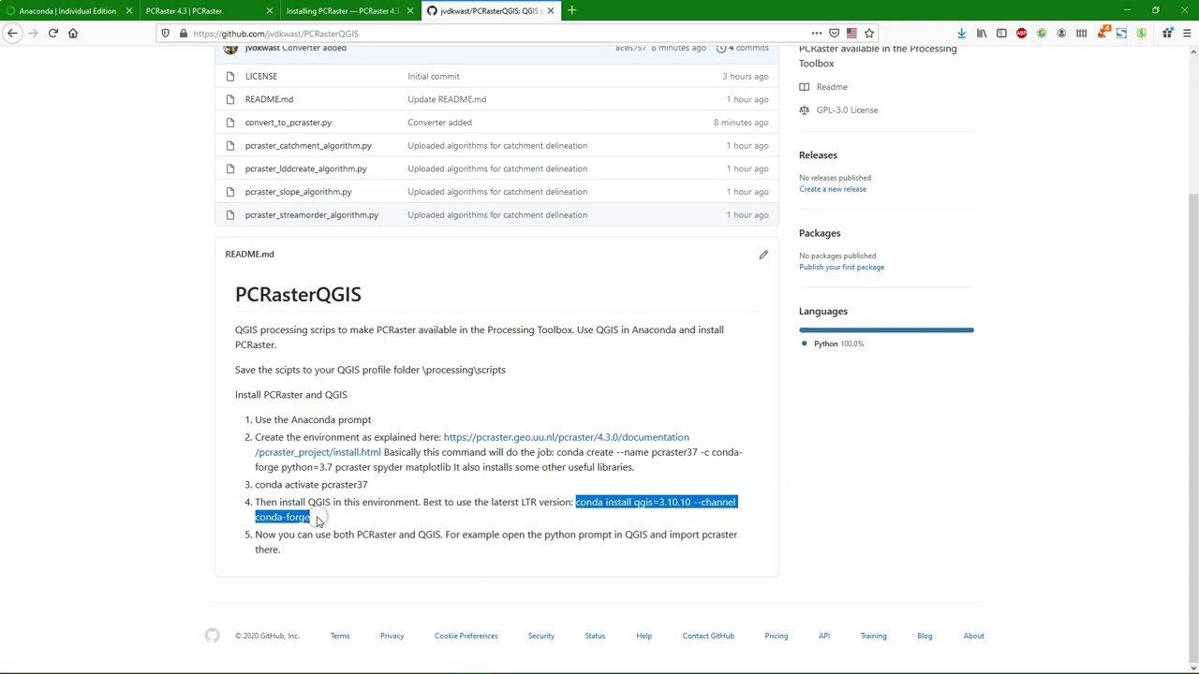
key("alt+Tab")
right_click(840, 351)
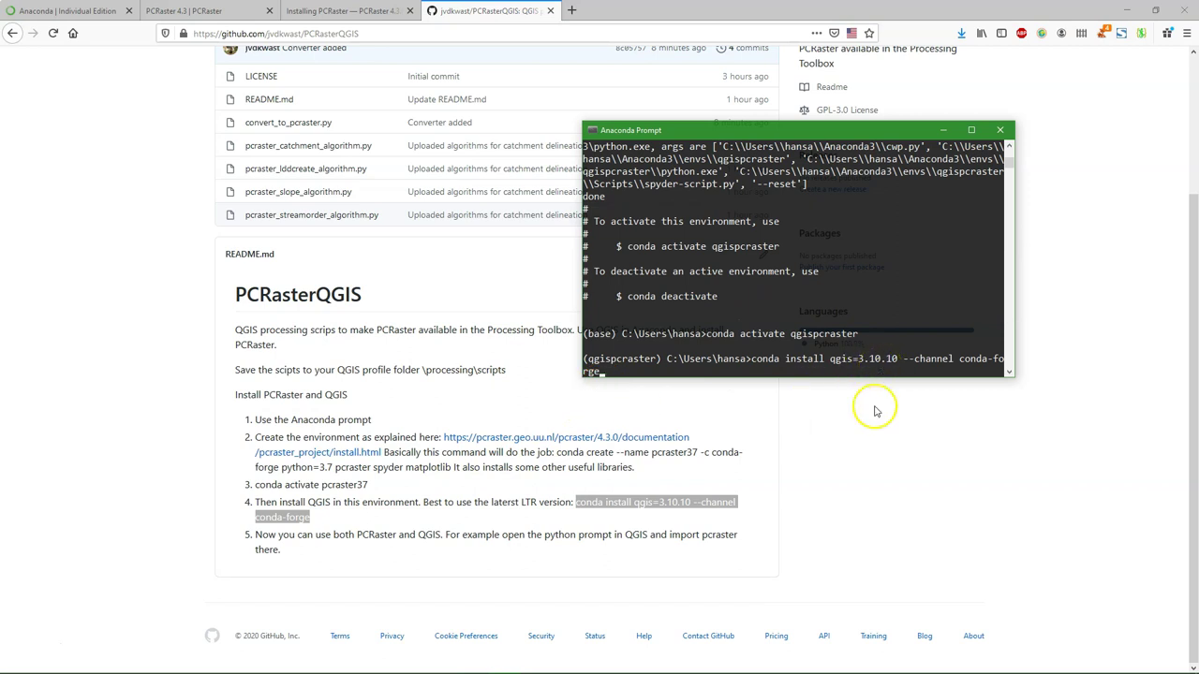
Run the qgis=3.10.10 conda install, then start QGIS with the qgis command.
key("Return")
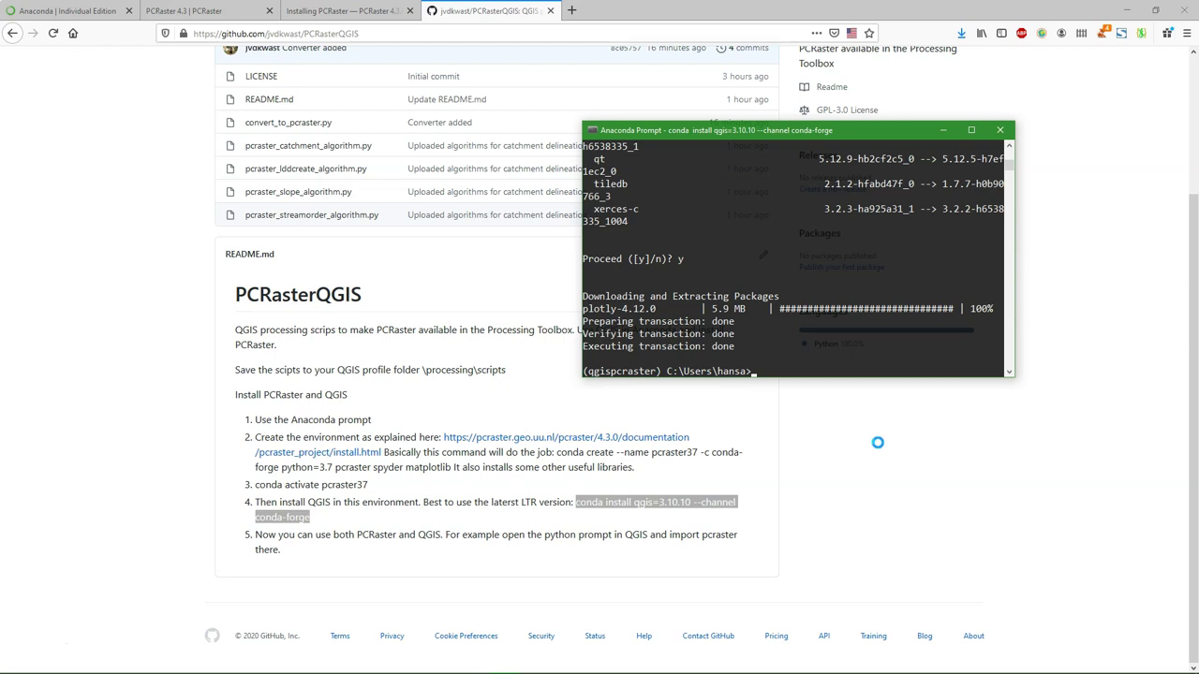
type("qgis")
key("Return")
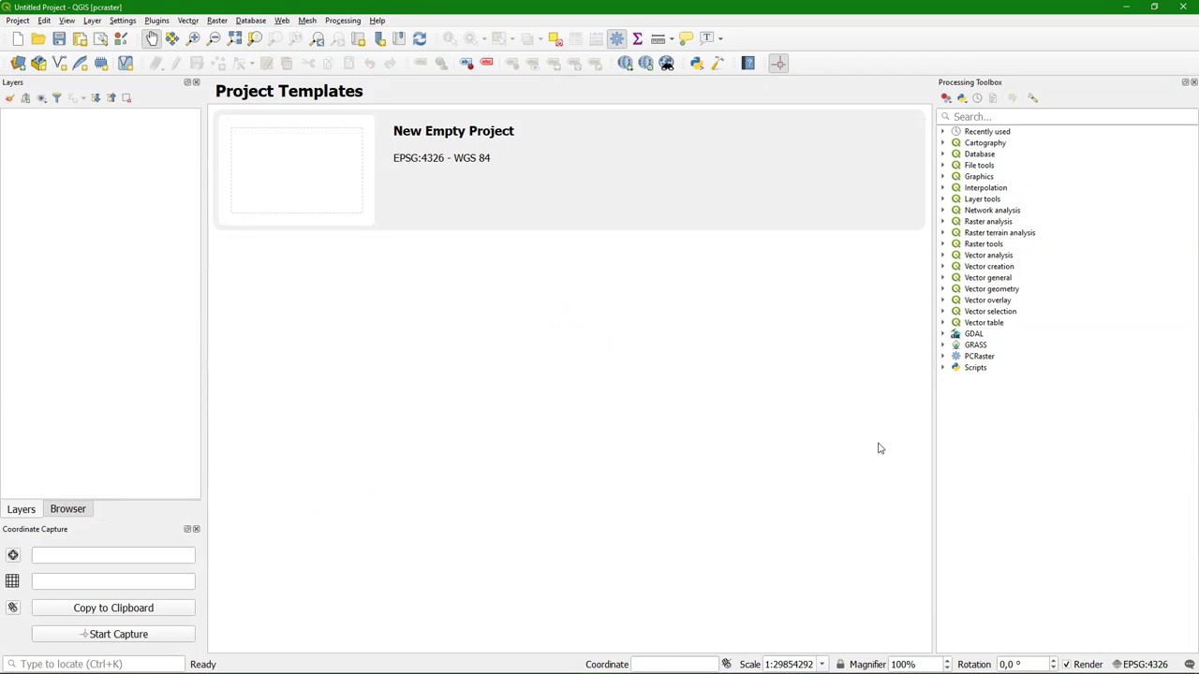
Open the Python Console and run 'from pcraster import *'.
left_click(156, 21)
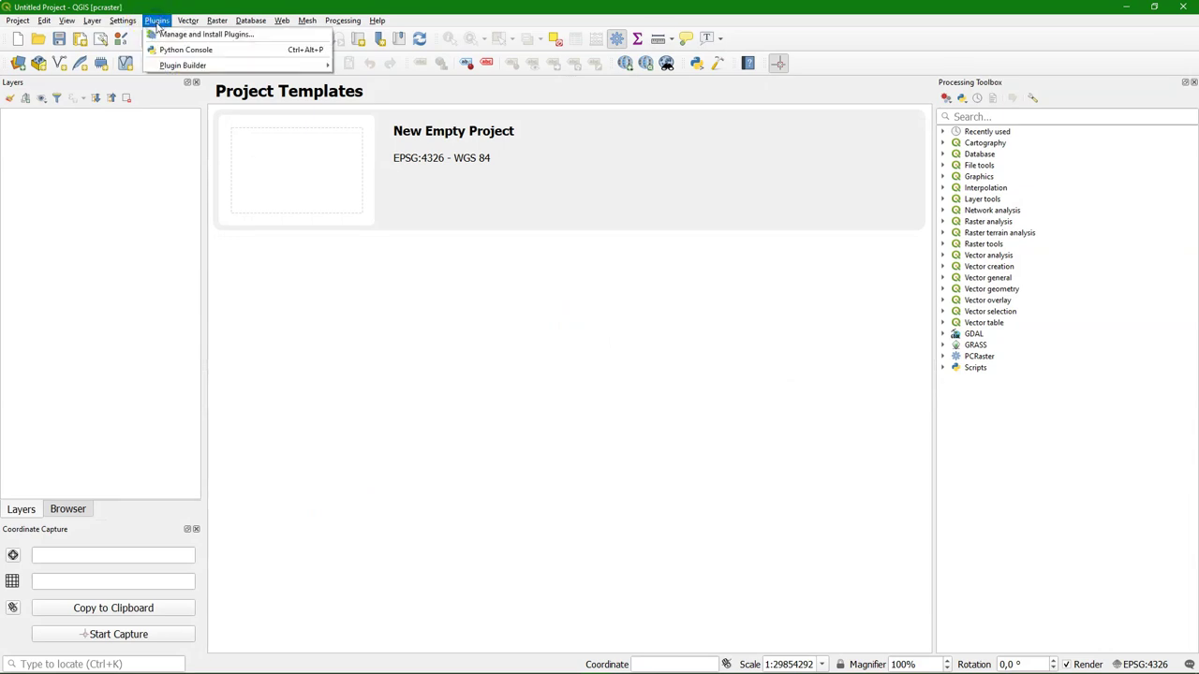
left_click(170, 48)
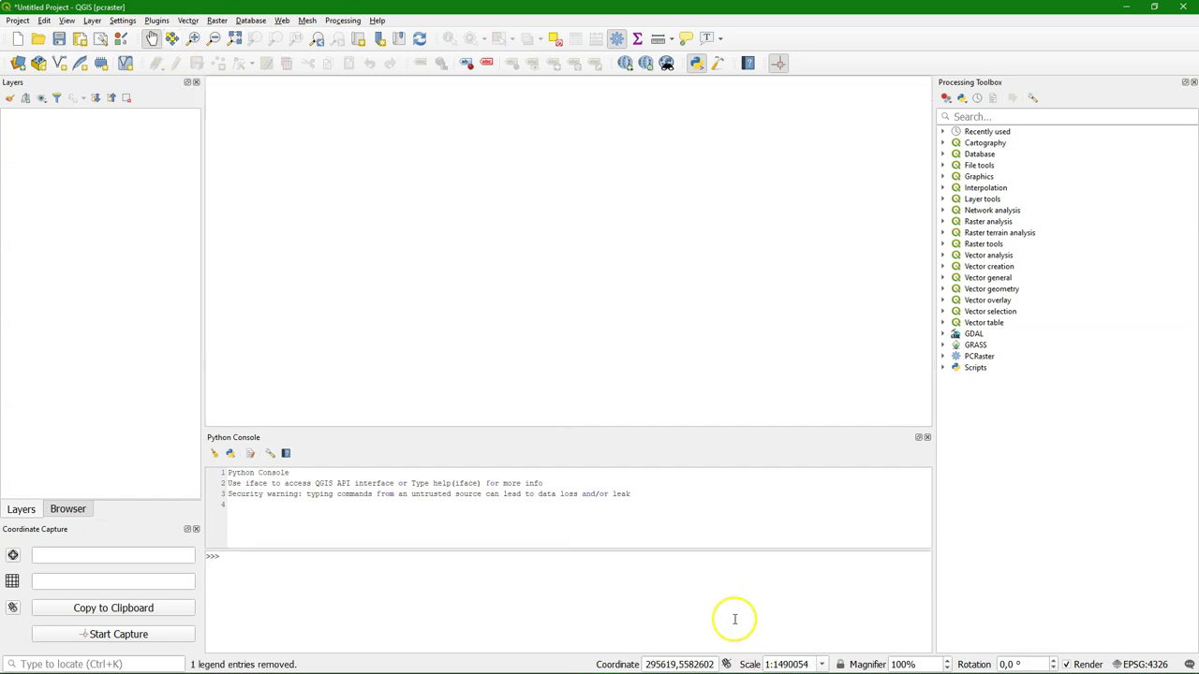
left_click(672, 586)
type("from pcraster import ")
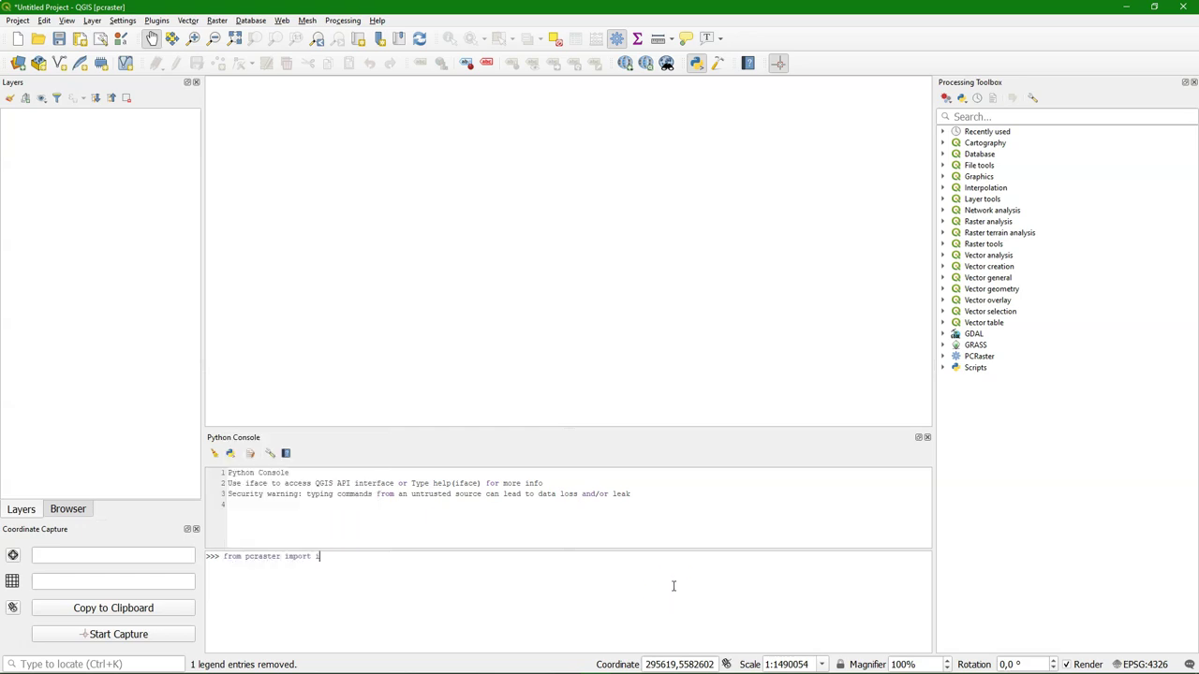
type("*")
key("Return")
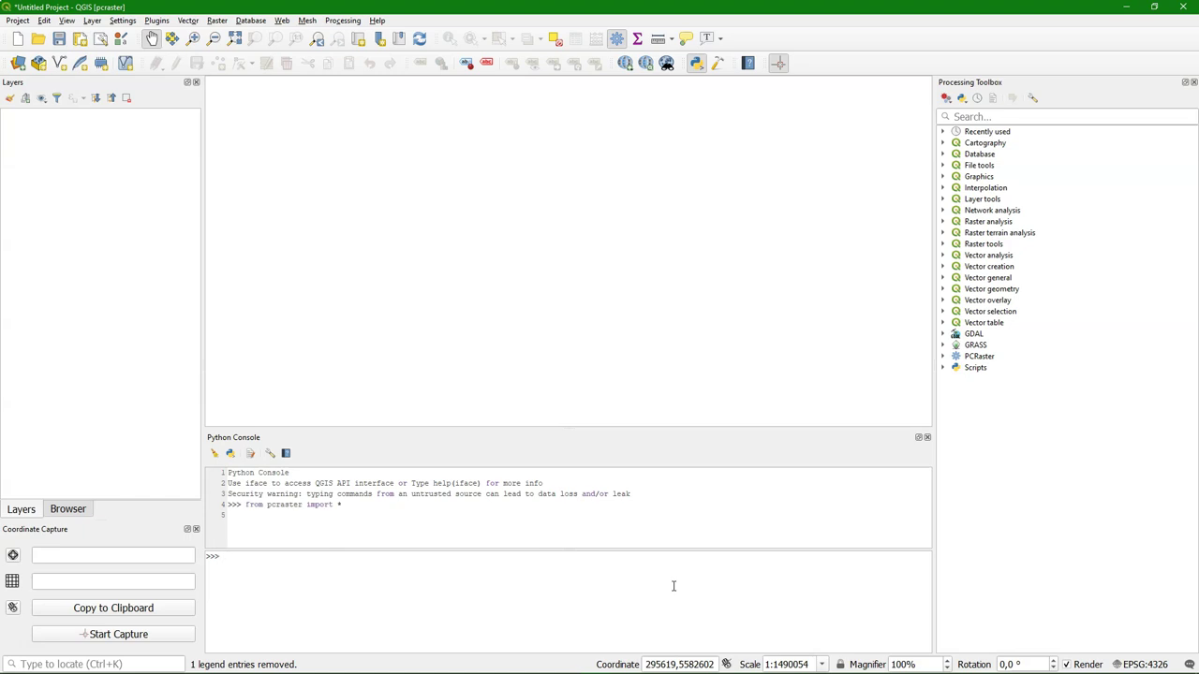
Read Z:\PCRasterCatchment\demclip2.map into DEM and preview it in Aguila.
type("DEM = readmap(\"Z")
left_click(672, 579)
type(":\\PCRasterCatchment\\demclip2.map\")")
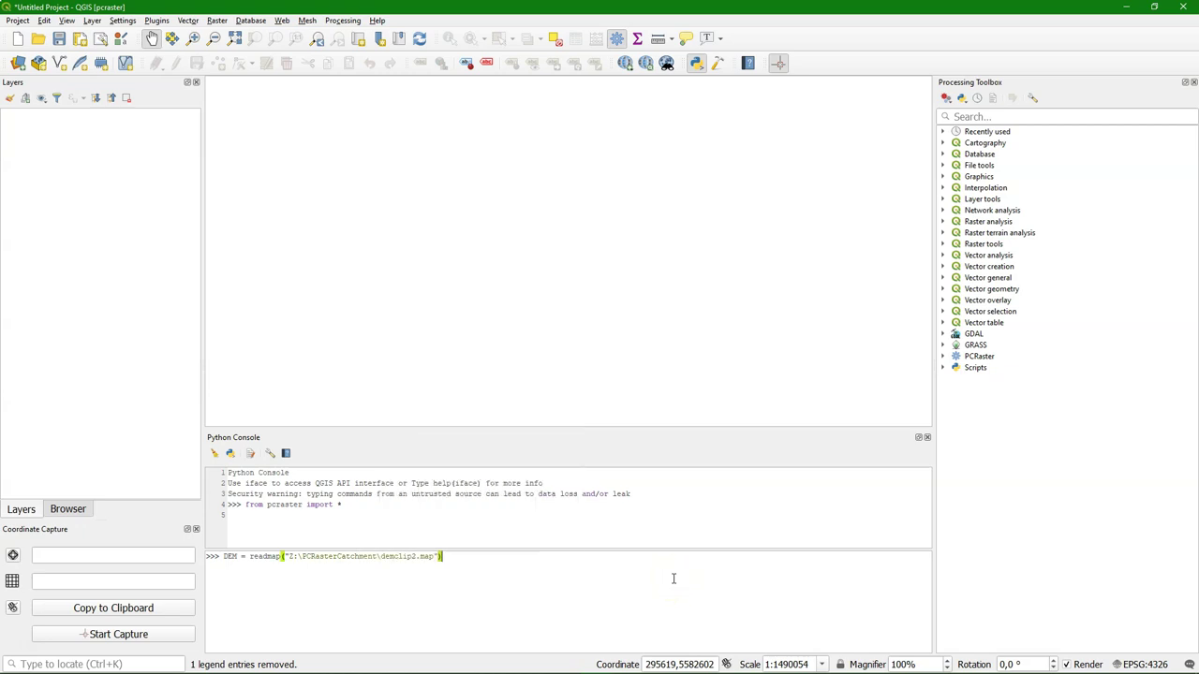
key("Return")
type("aguila")
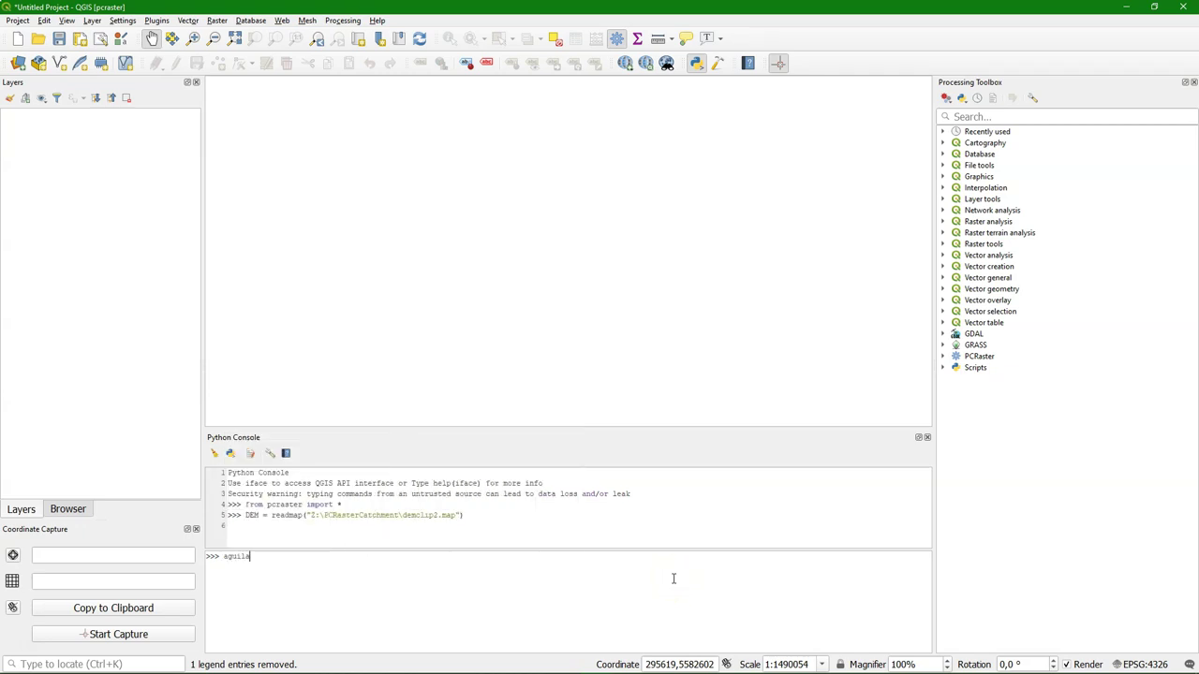
type("(DEM)")
key("Return")
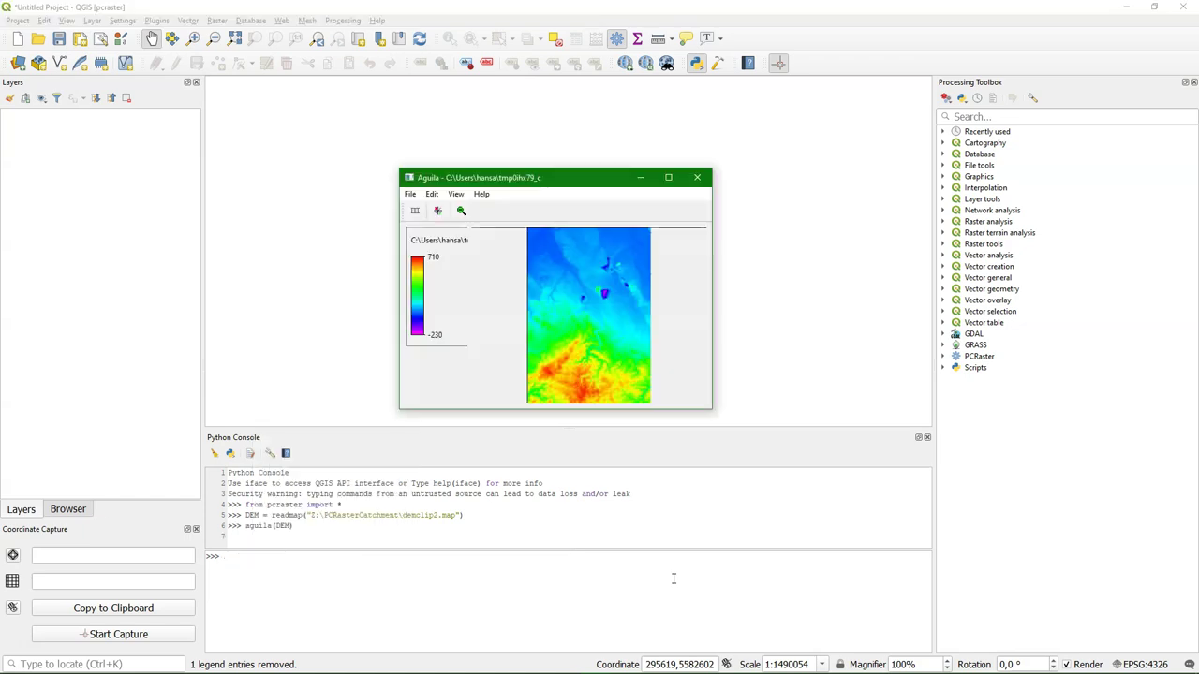
left_click(411, 194)
left_click(431, 259)
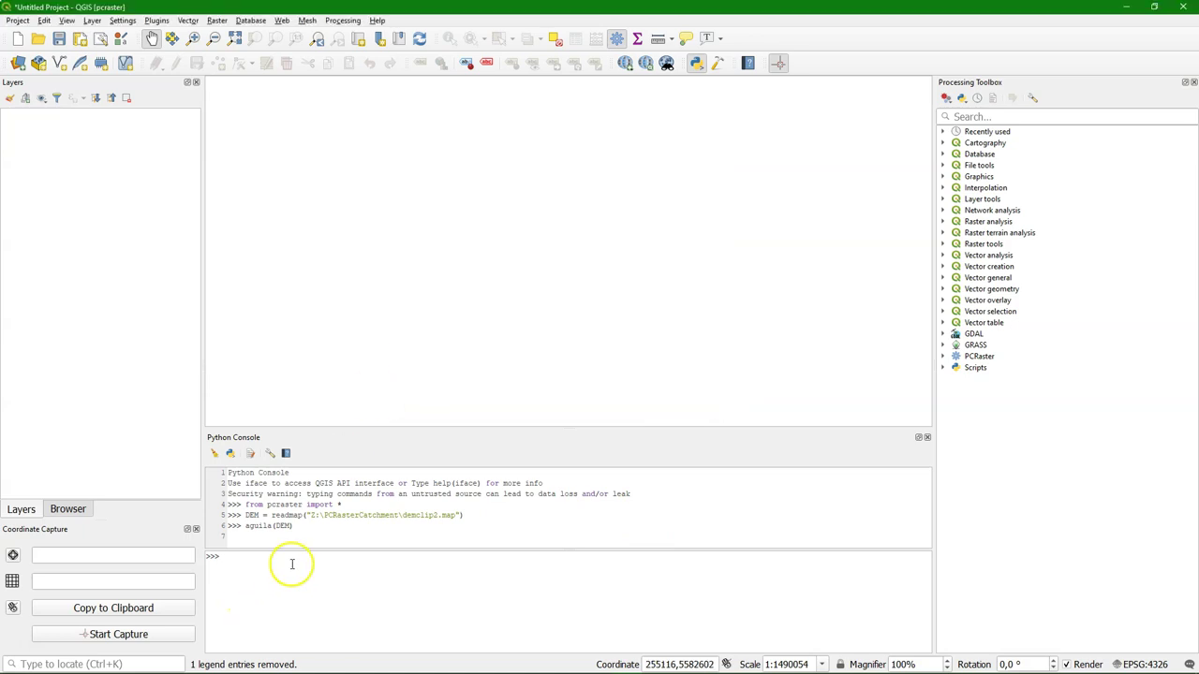
Compute slopeMap = slope(DEM) and preview it in Aguila.
type("slopeMap = slope(DEM")
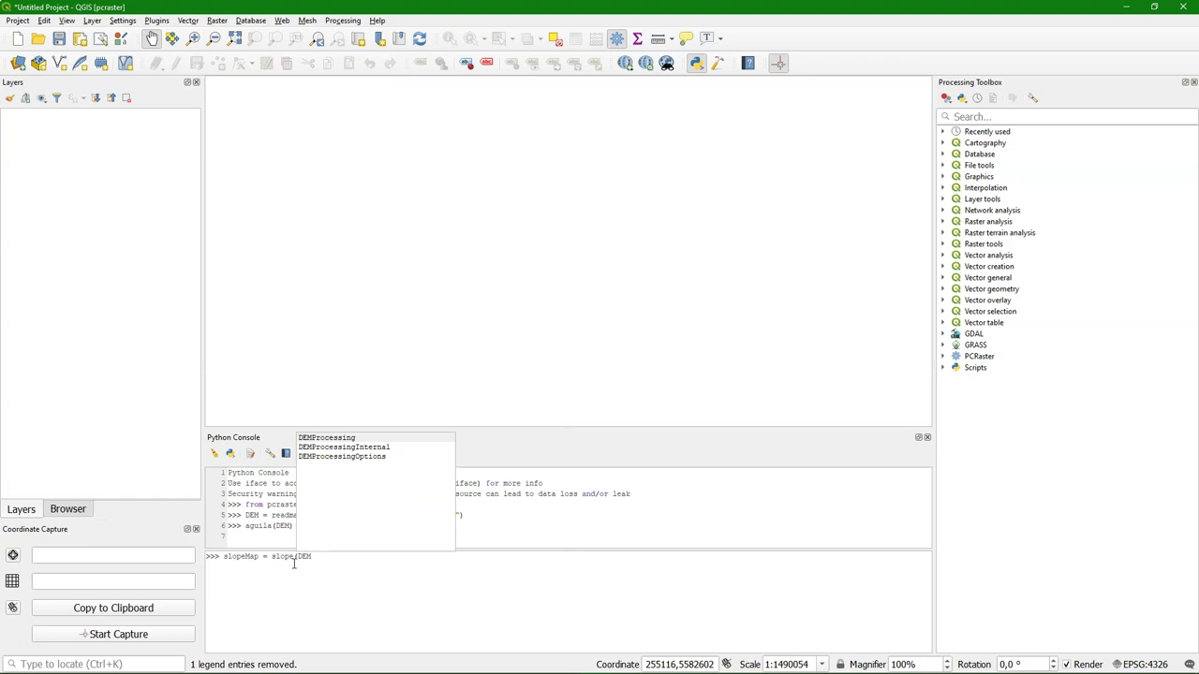
type(")")
key("Return")
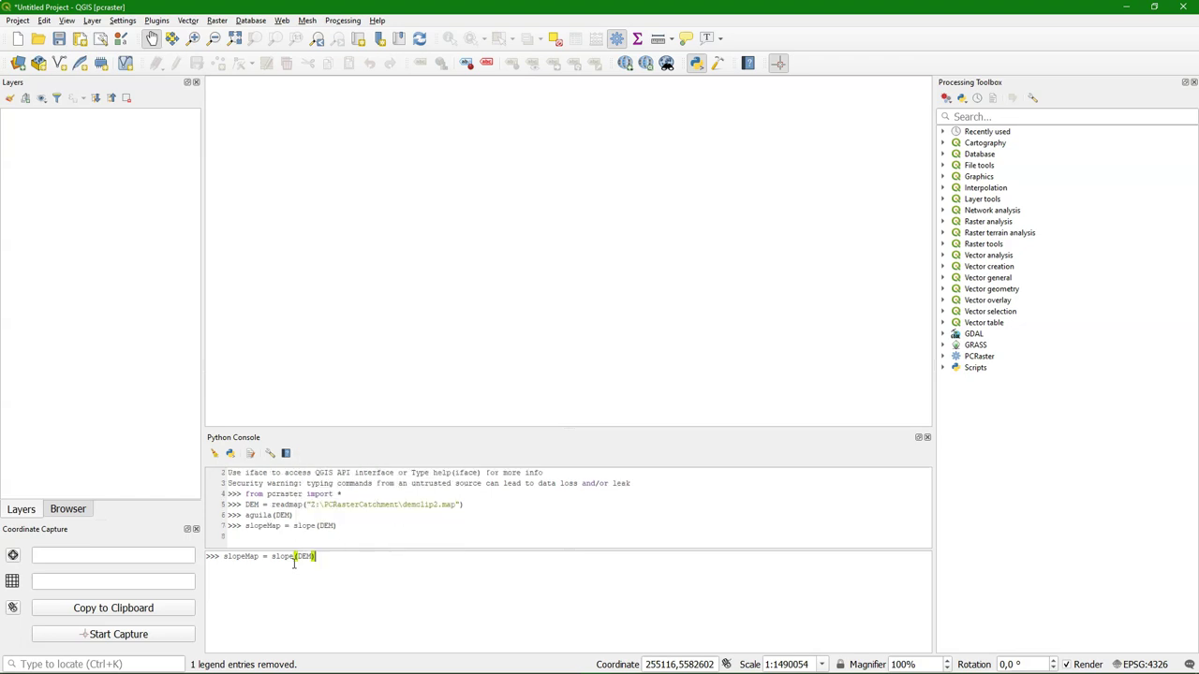
type("aguila(slo")
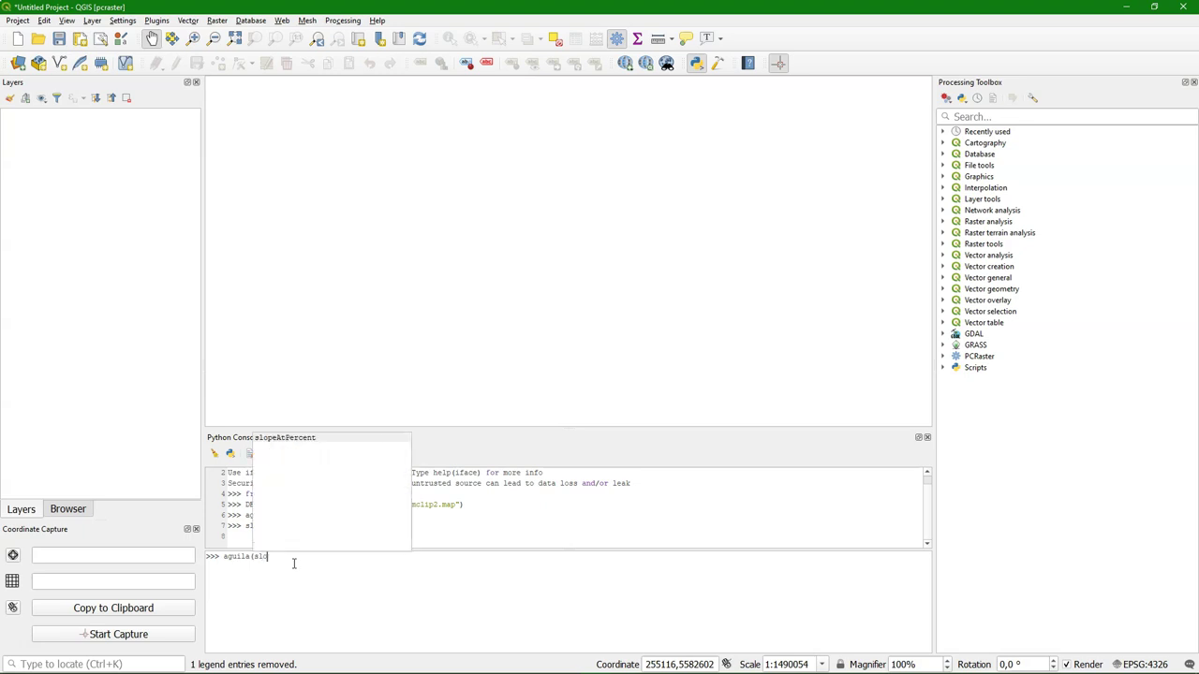
type("peMap)")
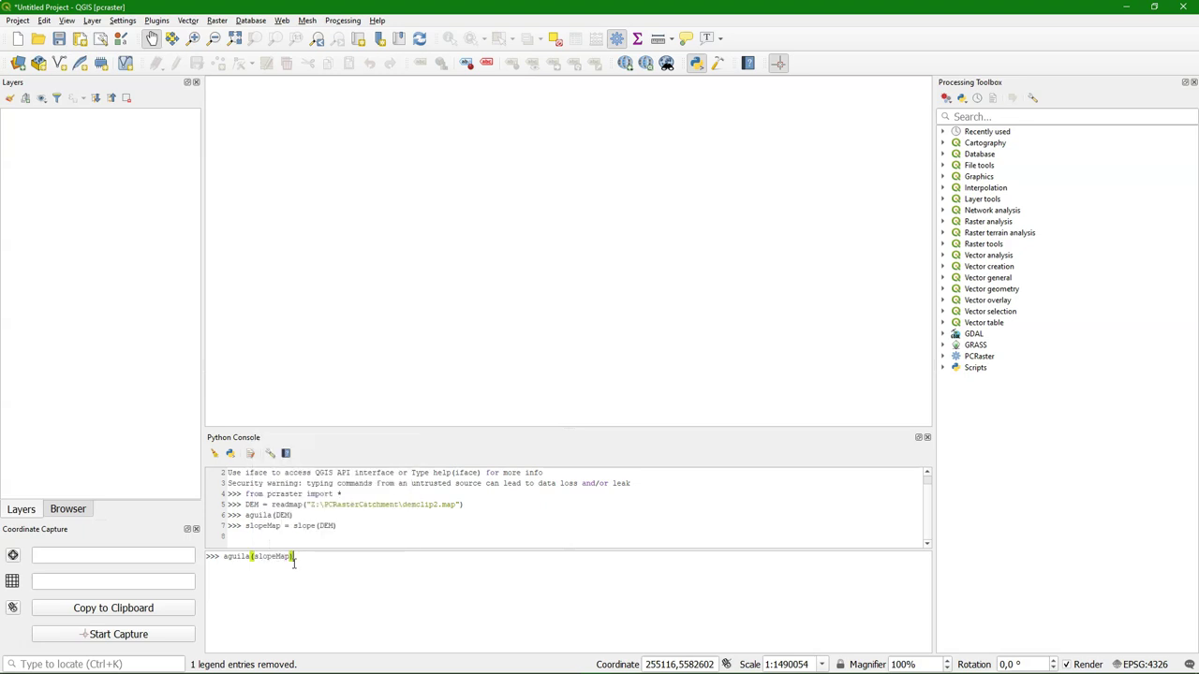
key("Return")
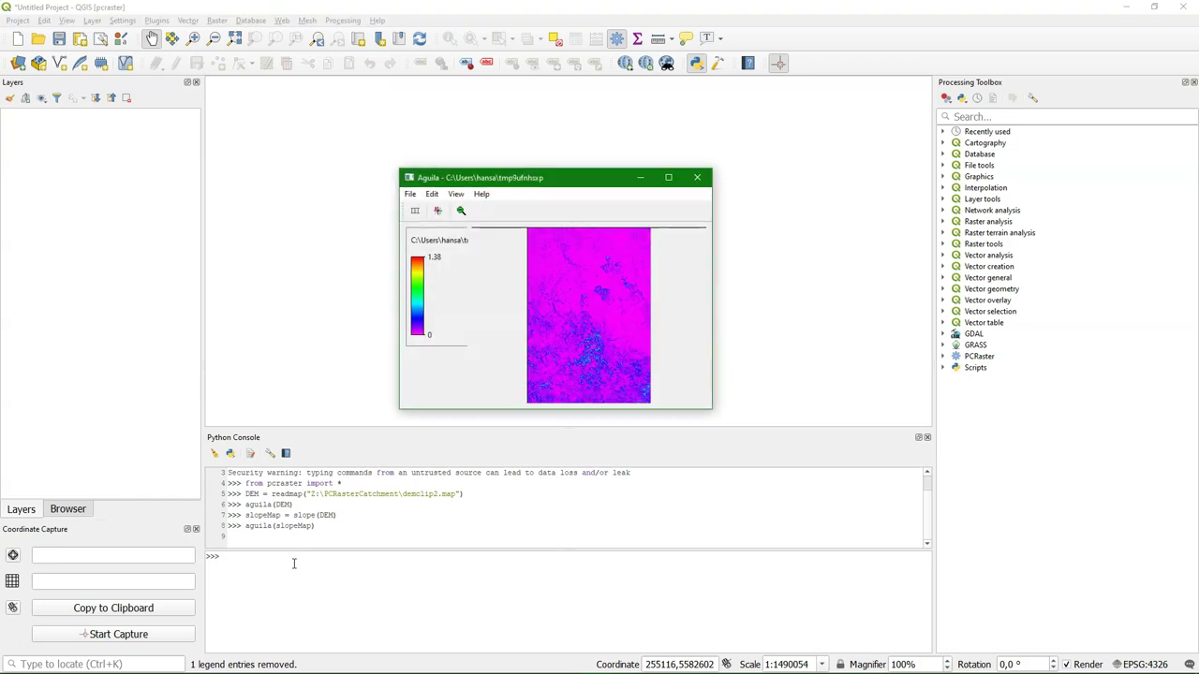
left_click(409, 195)
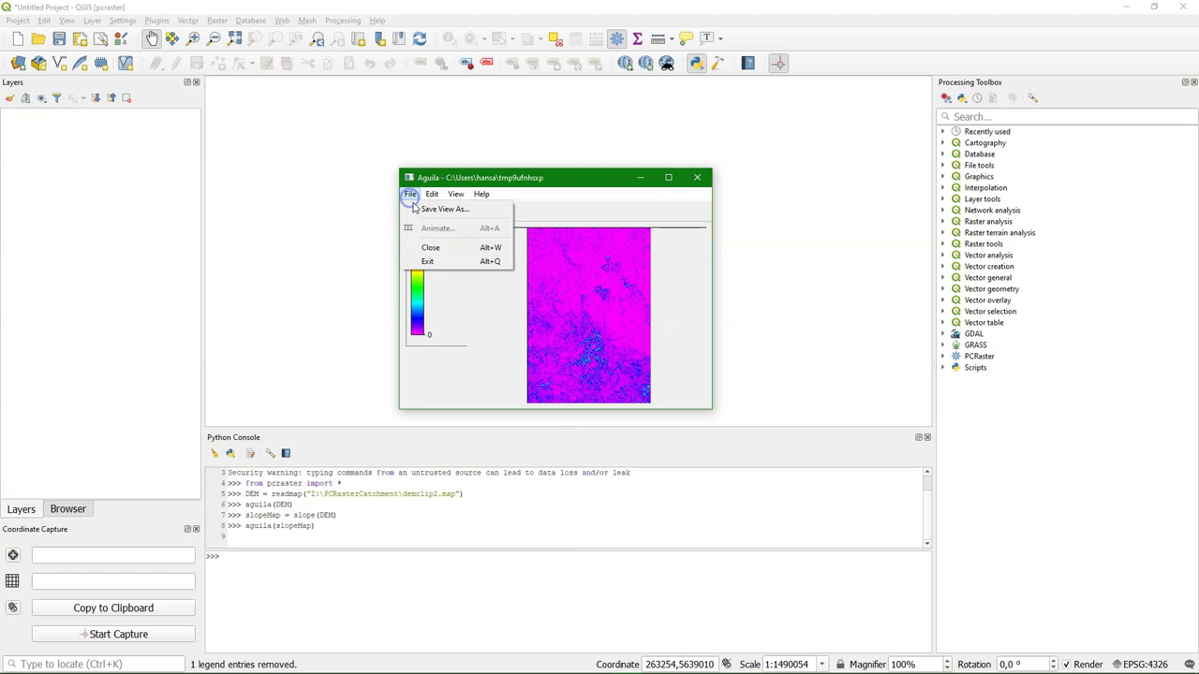
left_click(449, 260)
Save slopeMap to Z:\PCRasterCatchment\slope.map with report().
type("report")
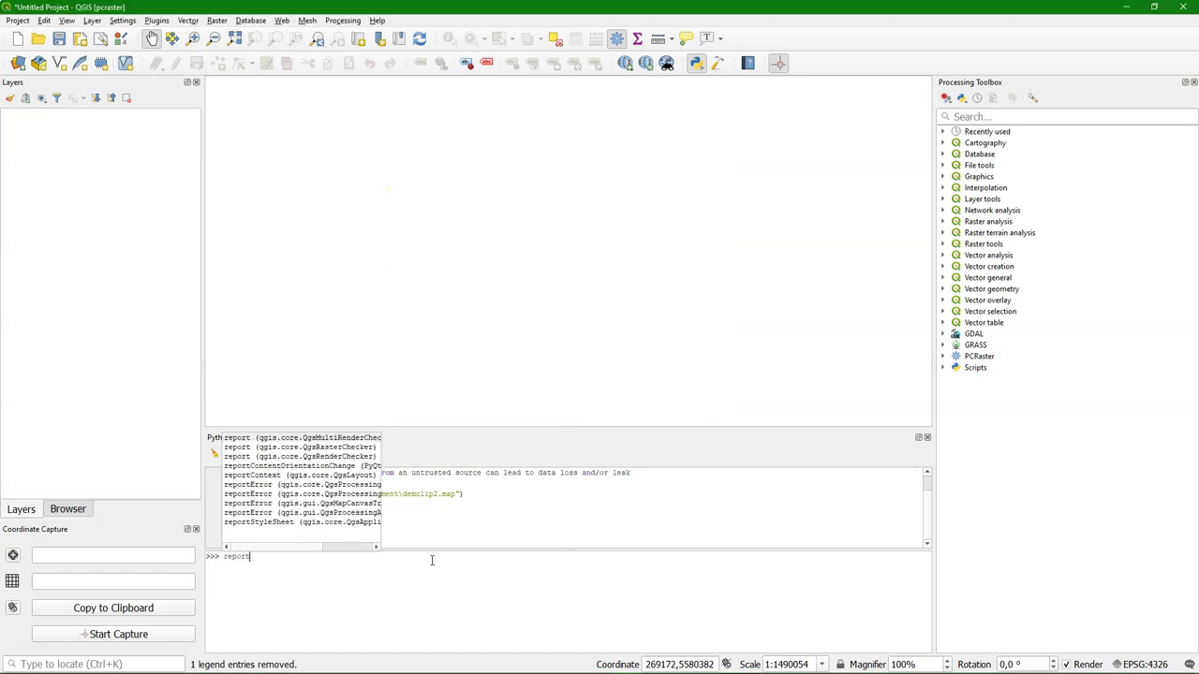
type("(slope")
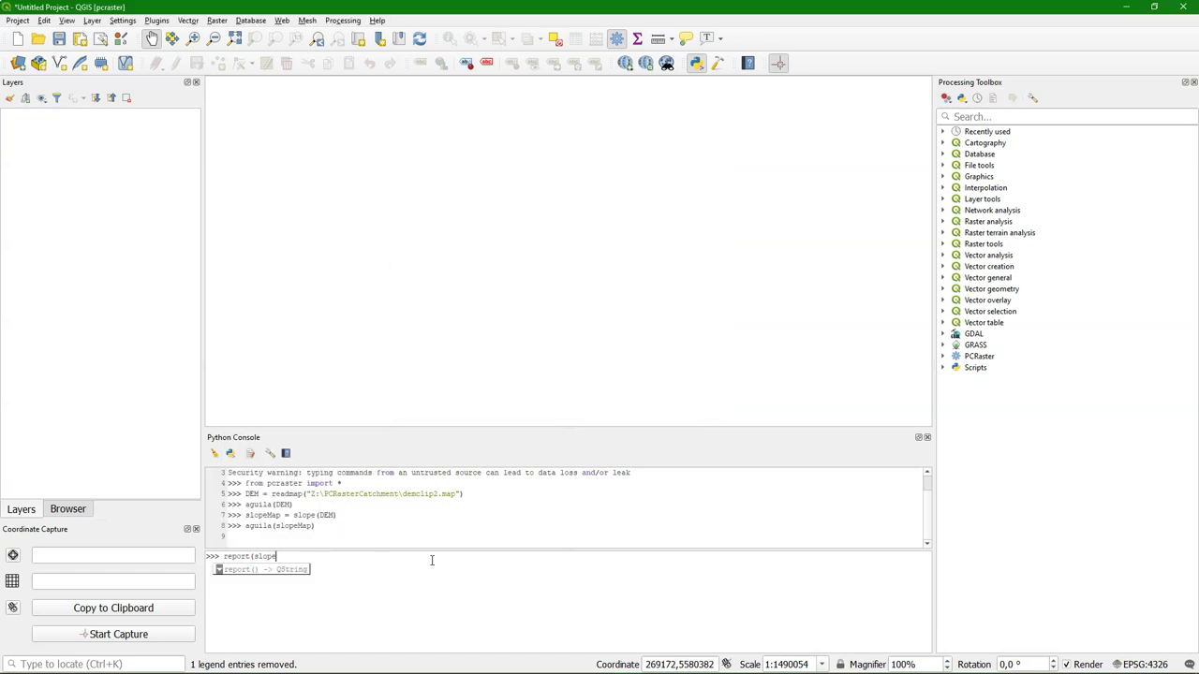
type("Map,")
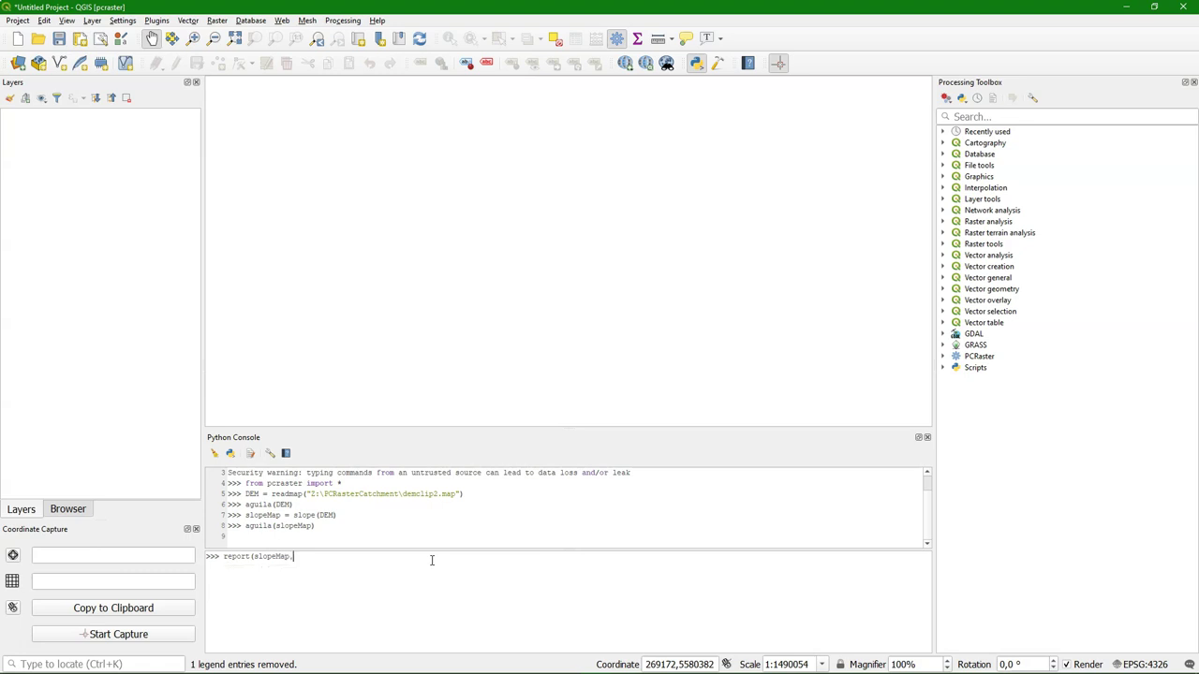
type("\"Z:\\PCRasterCatchment\\slope.map\")")
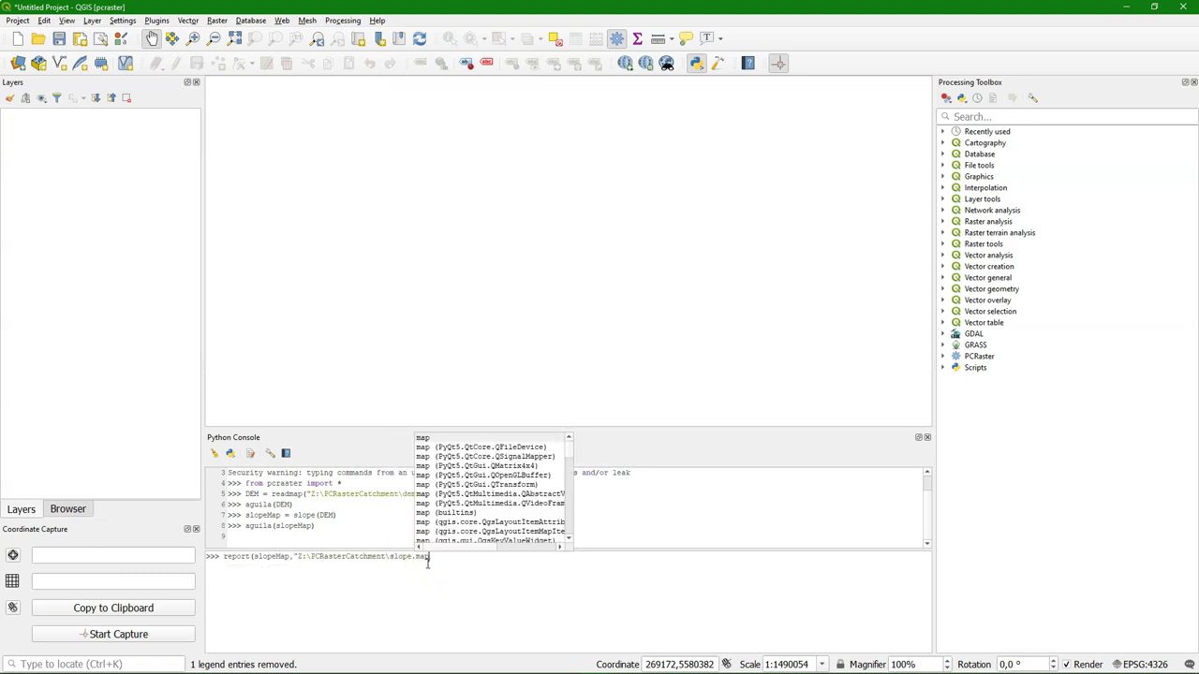
key("Return")
type("uri =")
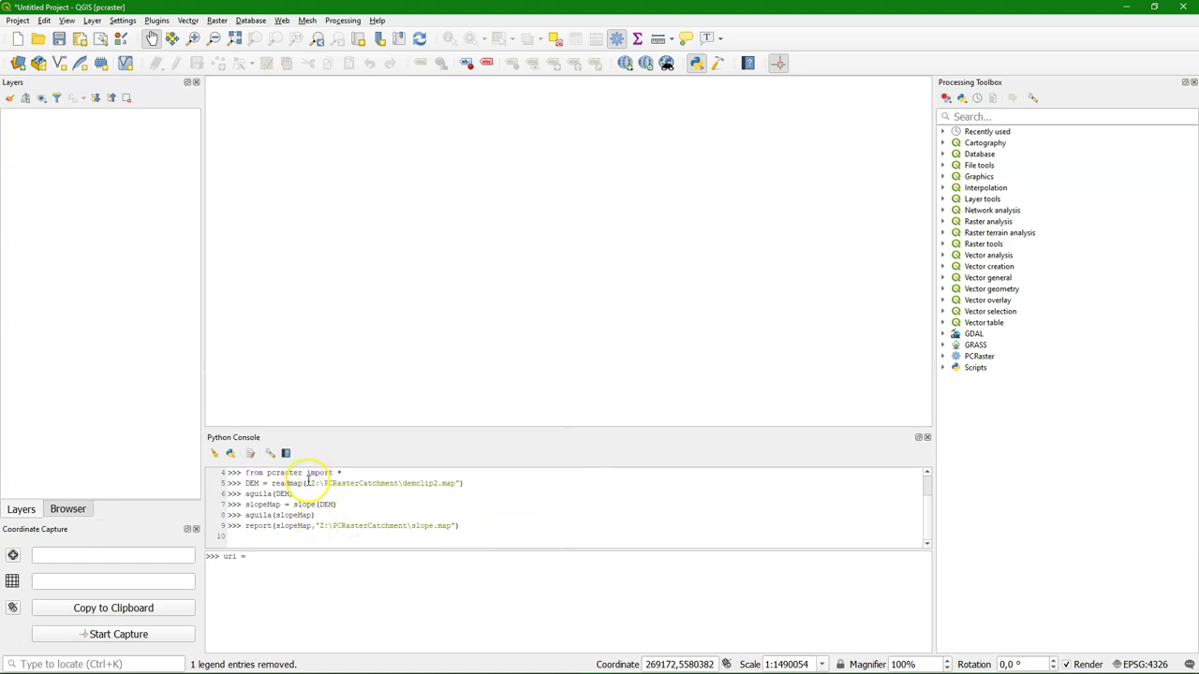
Set uri to the demclip2.map path and run iface.addRasterLayer(uri, "DEM", "gdal").
left_click_drag(309, 483, 459, 483)
left_click(323, 556)
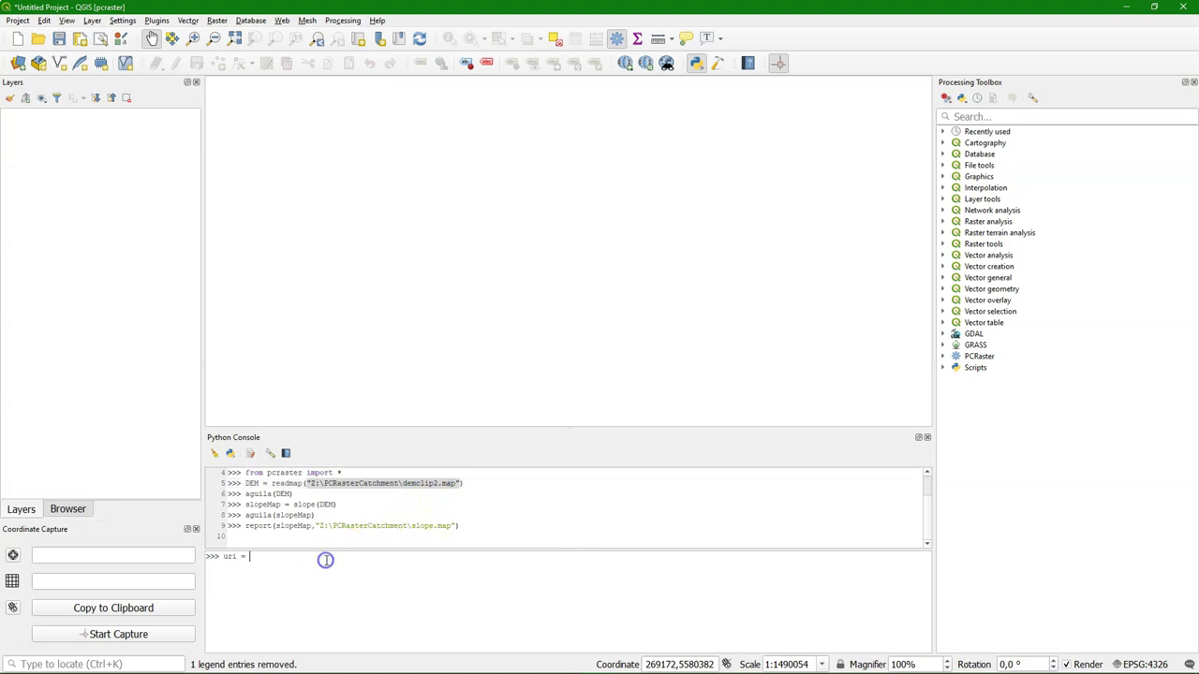
type("\"Z:\\PCRasterCatchment\\demclip2.map\"")
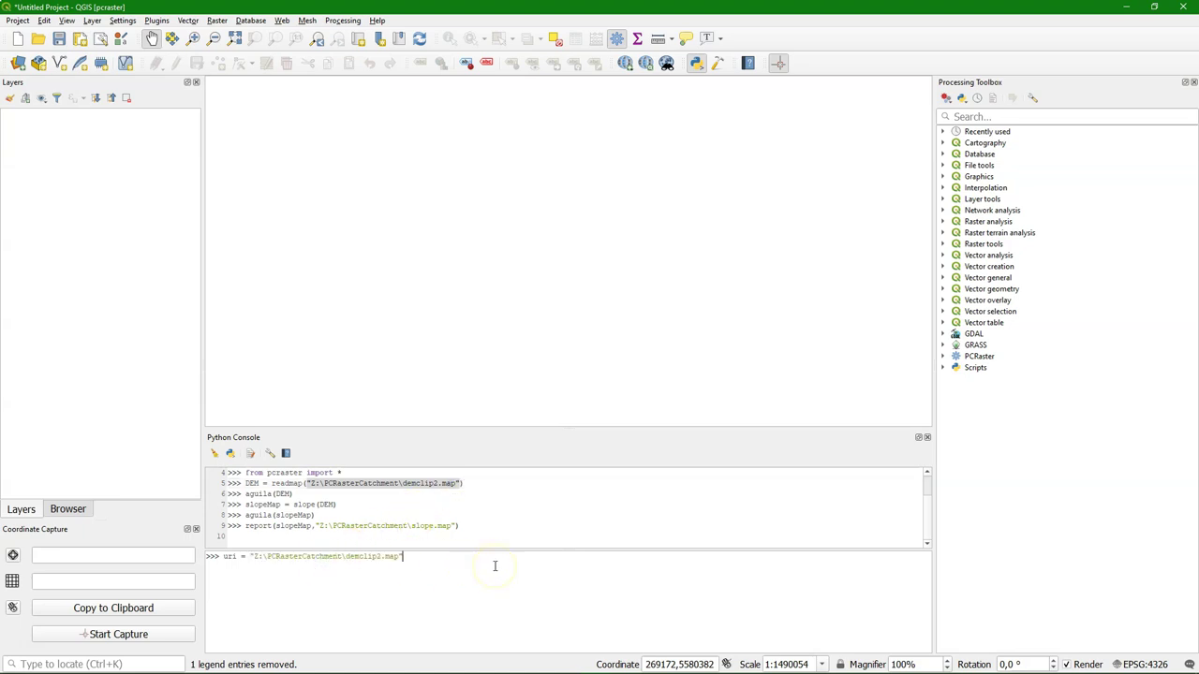
key("Return")
type("rlayer = iface.addRasterLayer(uri,\"my layer\",\"gdal\")")
left_click_drag(375, 556, 418, 557)
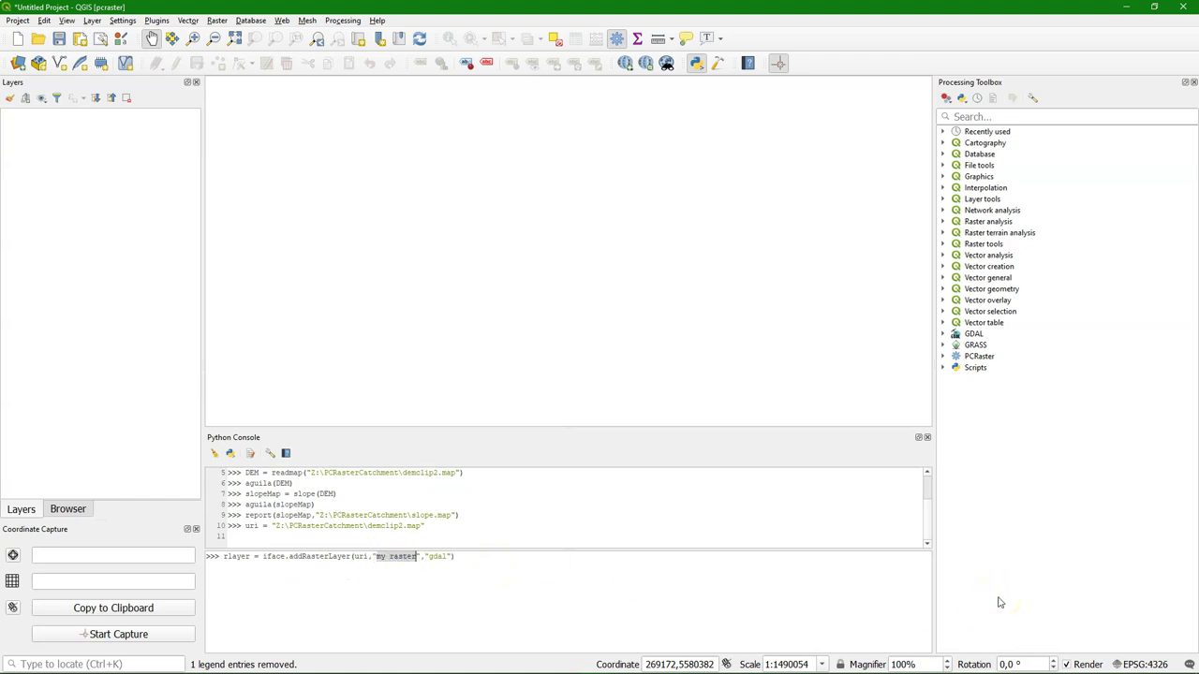
type("DEM")
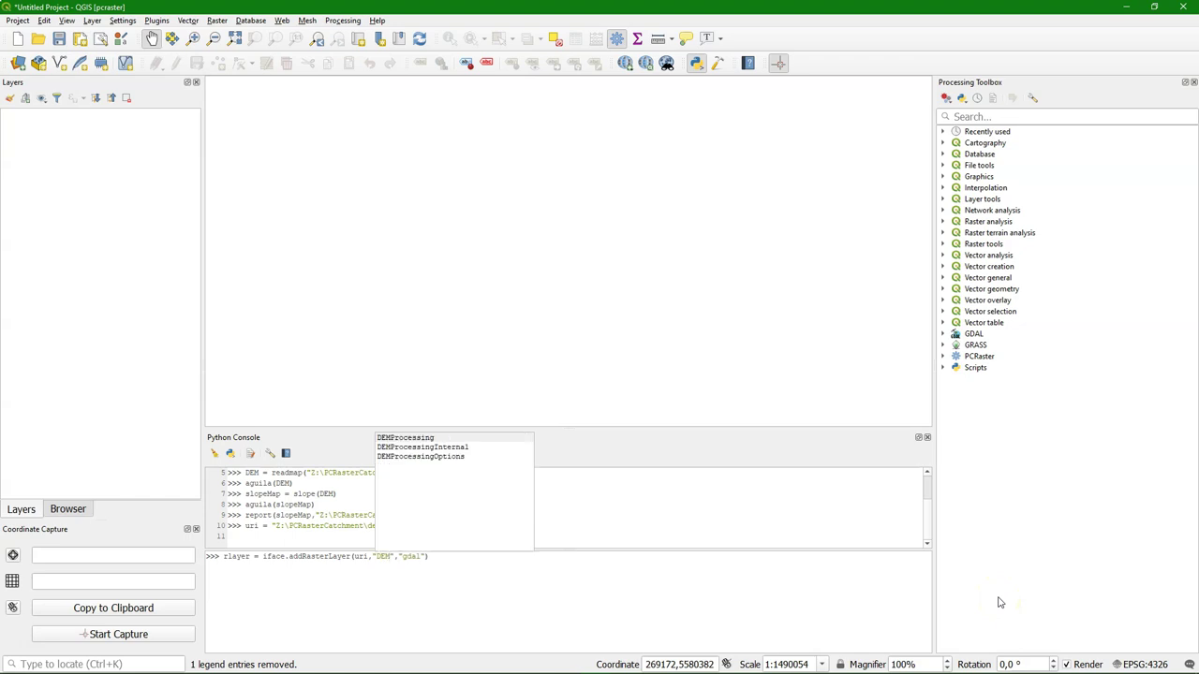
left_click(481, 556)
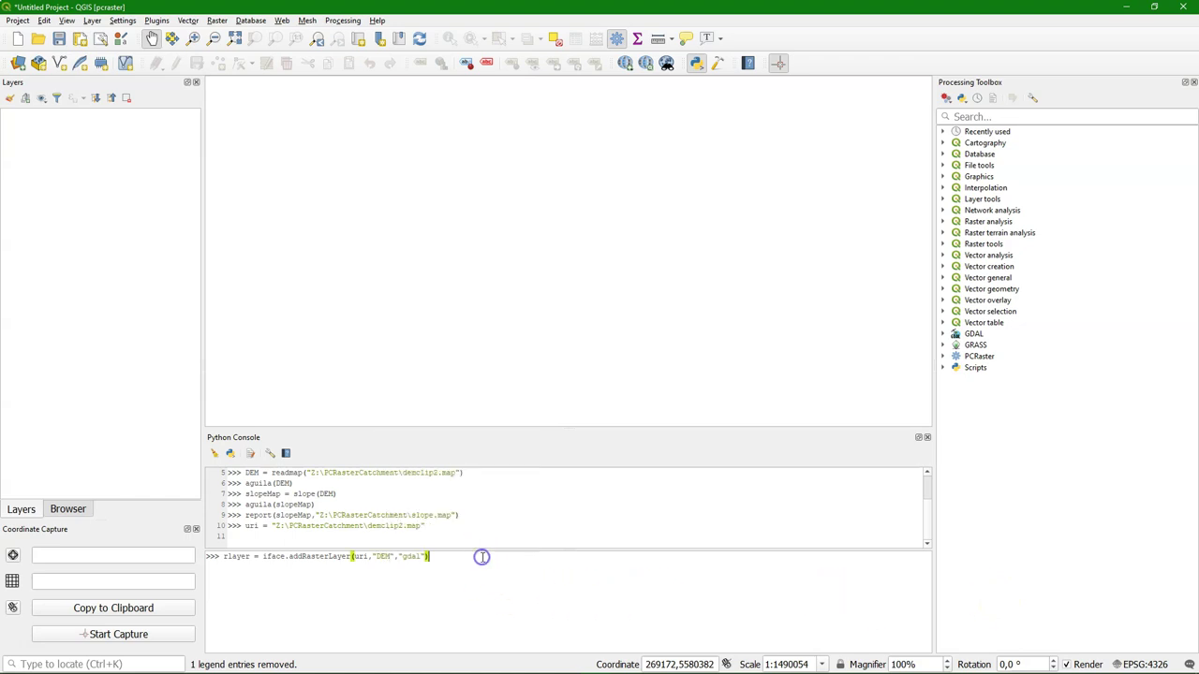
key("Return")
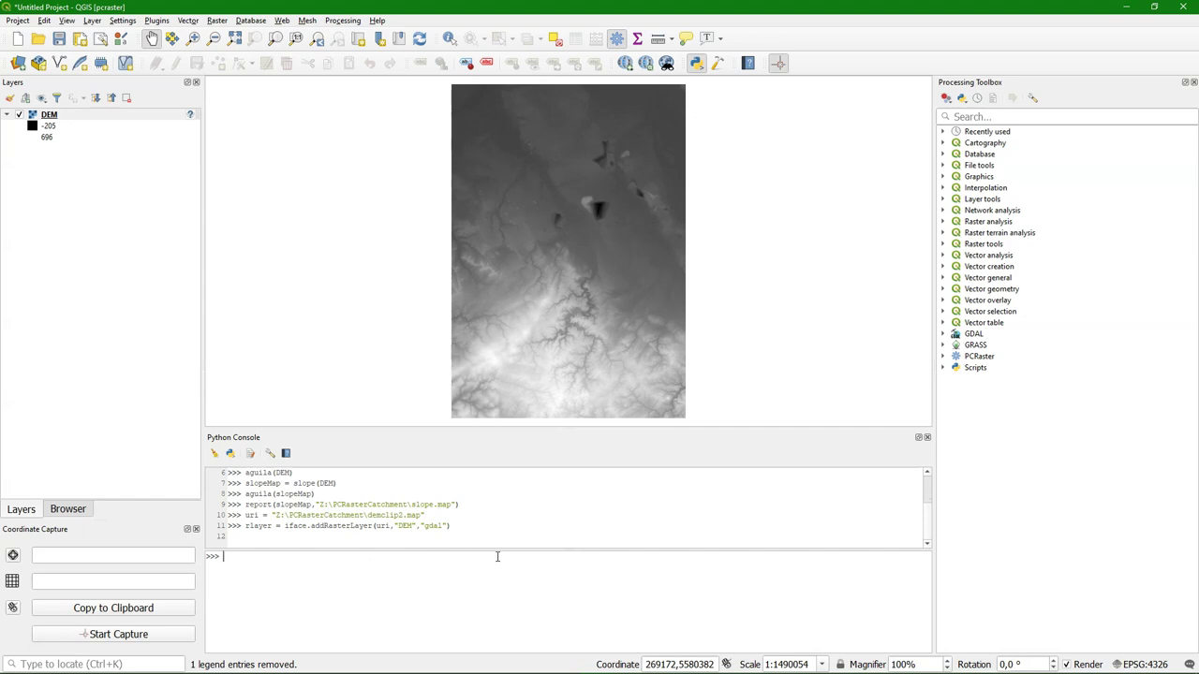
Run rlayer = iface.addRasterLayer with the slope.map path, name "Slope" and provider "gdal".
type("rlayer = iface")
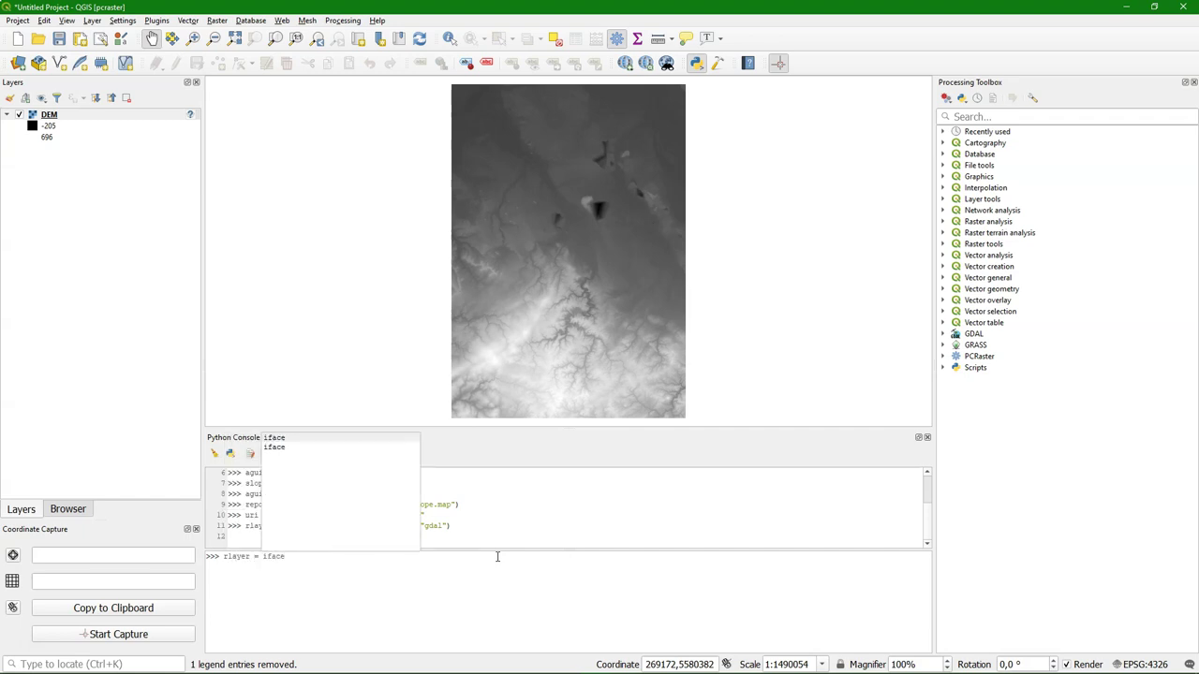
key("Escape")
type(".addRasterLayer(")
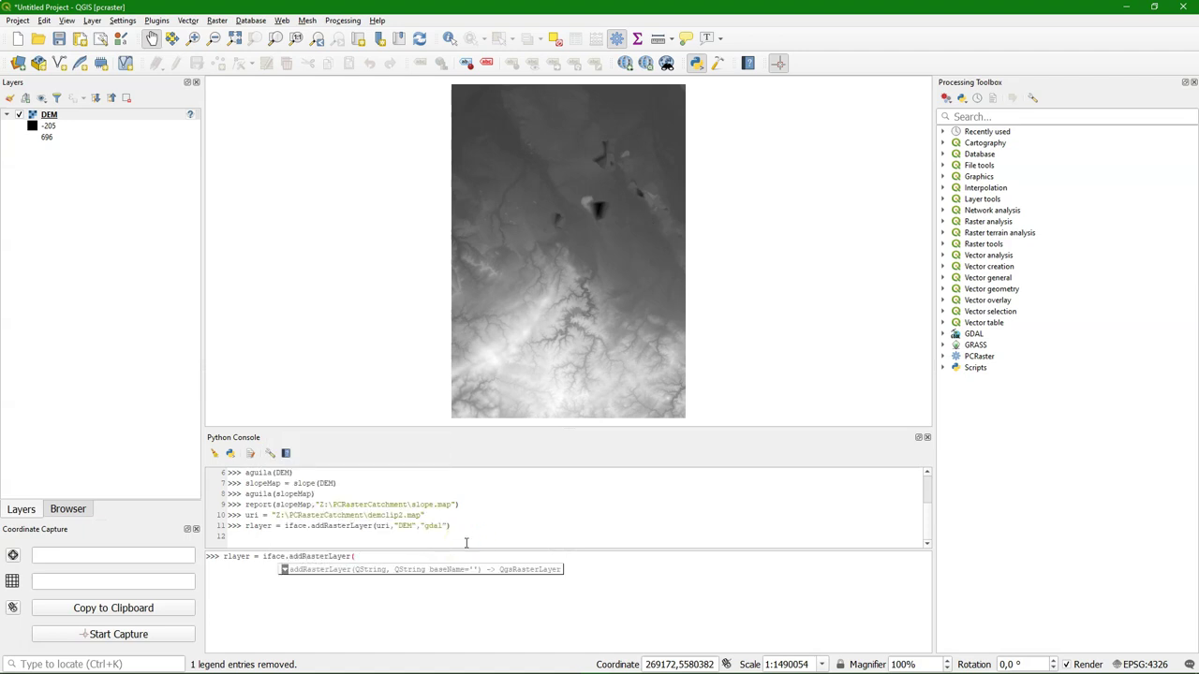
left_click_drag(316, 505, 457, 505)
left_click(380, 559)
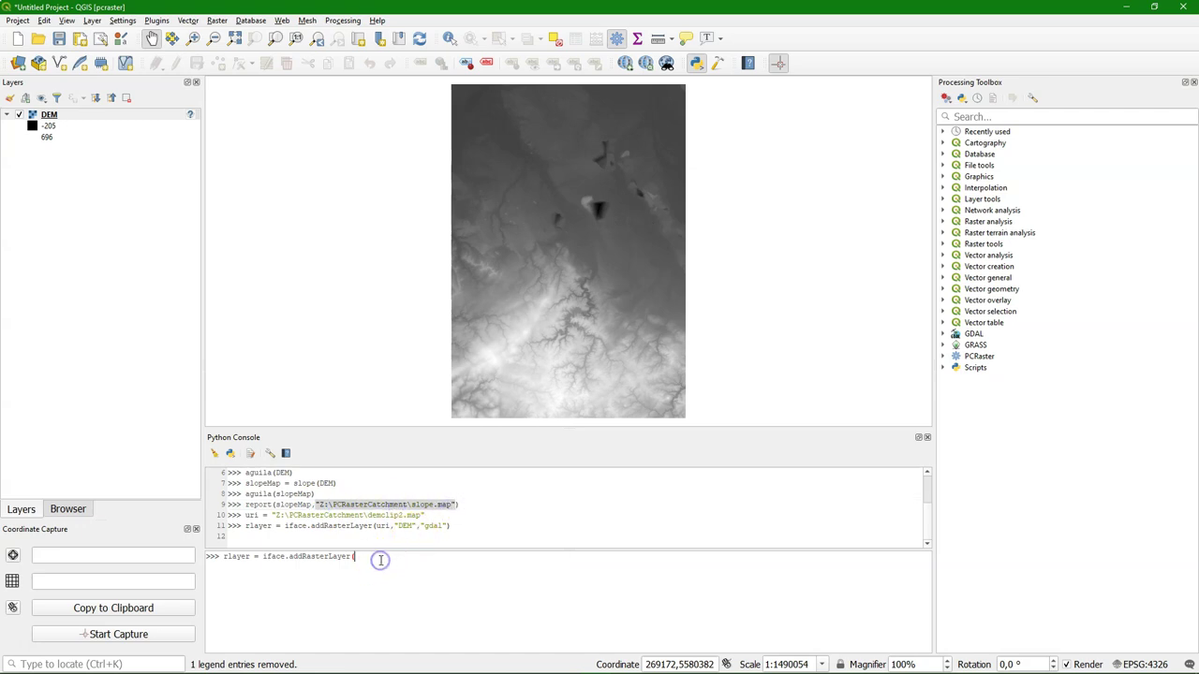
type("\"Z:\\PCRasterCatchment\\slope.map\"")
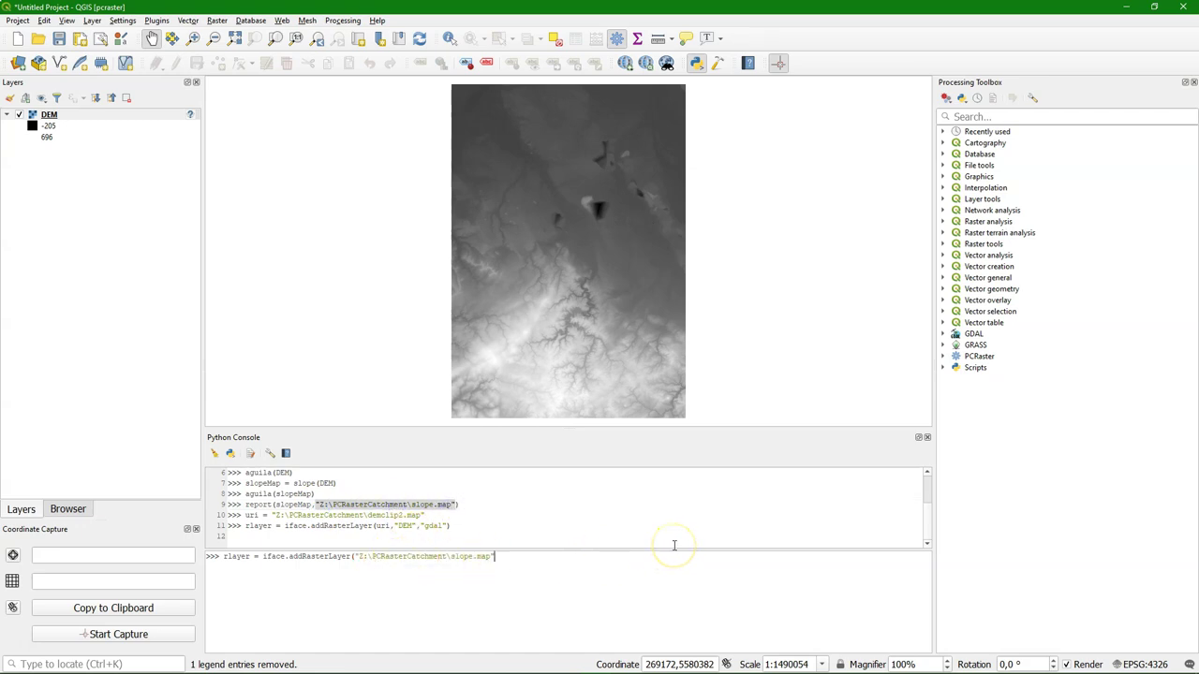
type(",")
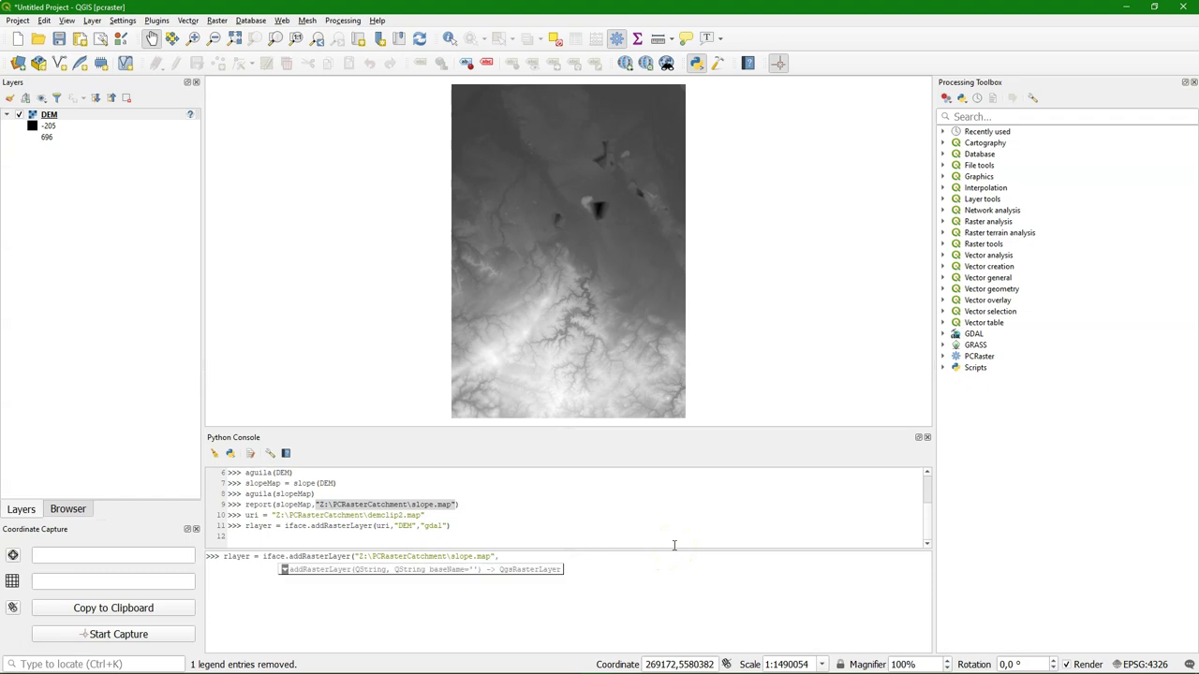
type(" \"Slope\", \"gdal\"")
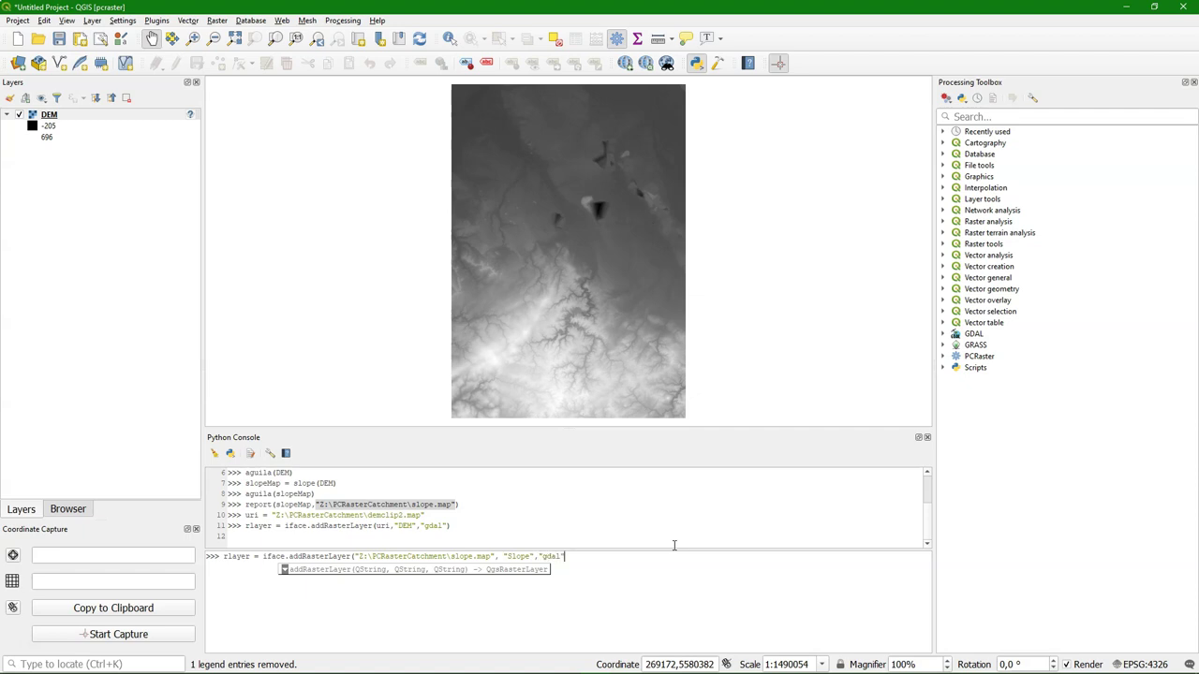
type(")")
key("Return")
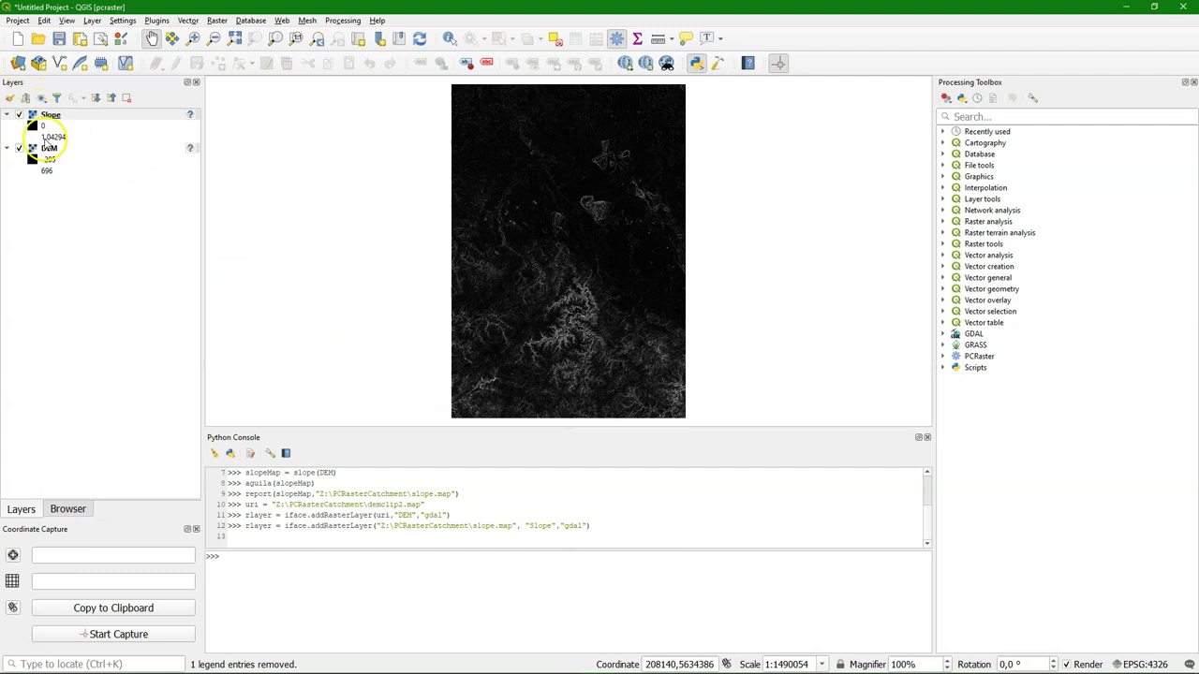
Set the layer CRS of both DEM and Slope to WGS 84 / UTM zone 32N.
right_click(47, 148)
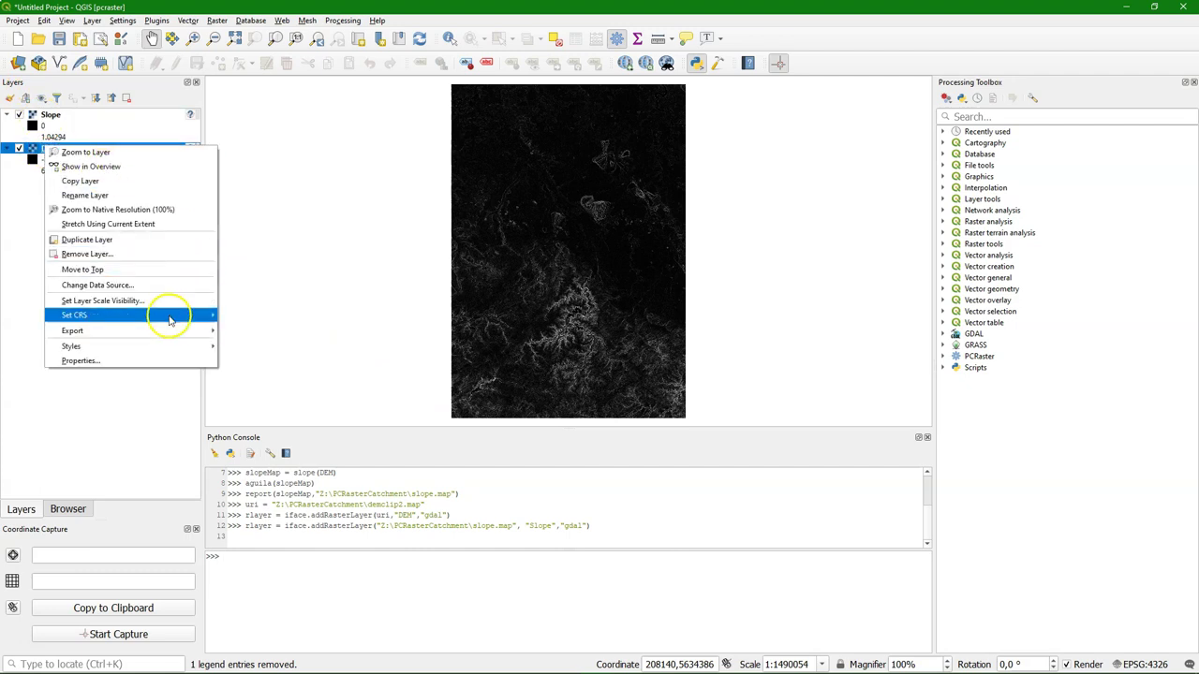
mouse_move(171, 320)
left_click(251, 316)
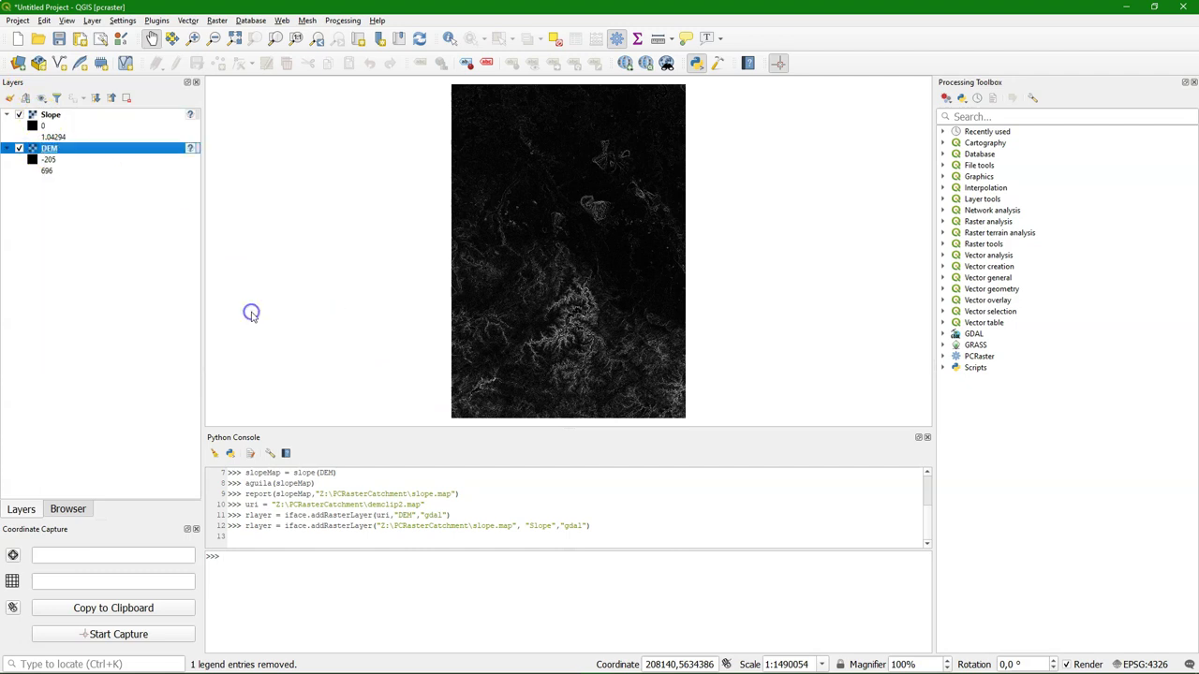
left_click(482, 271)
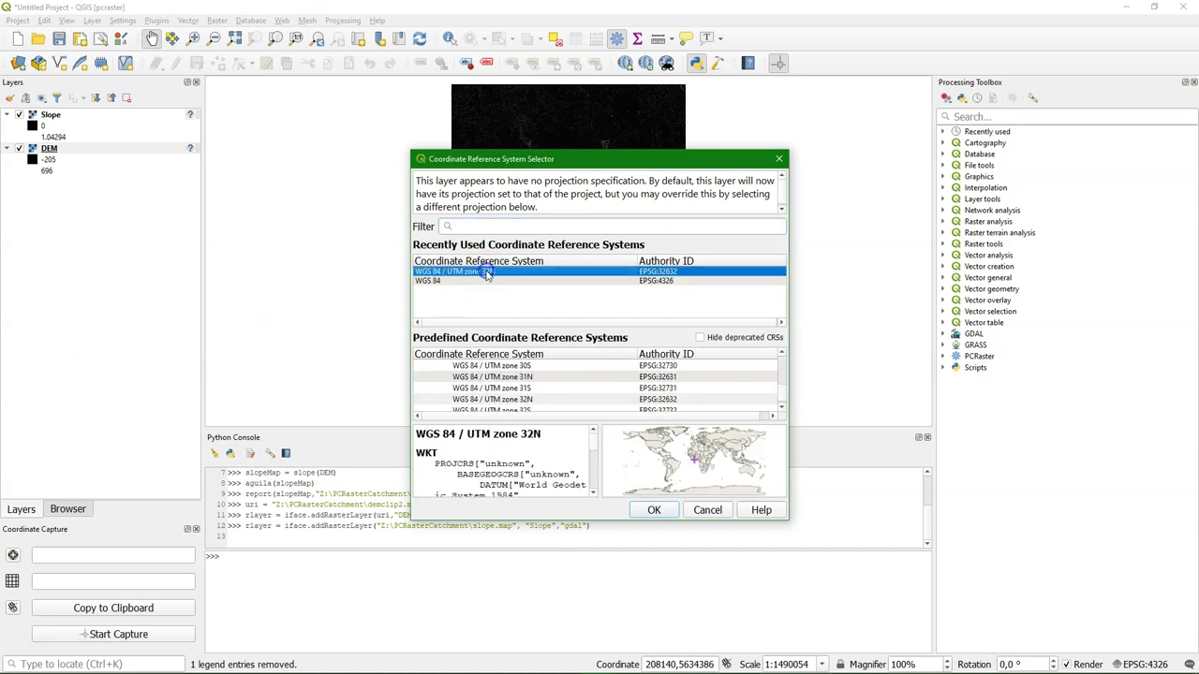
left_click(655, 510)
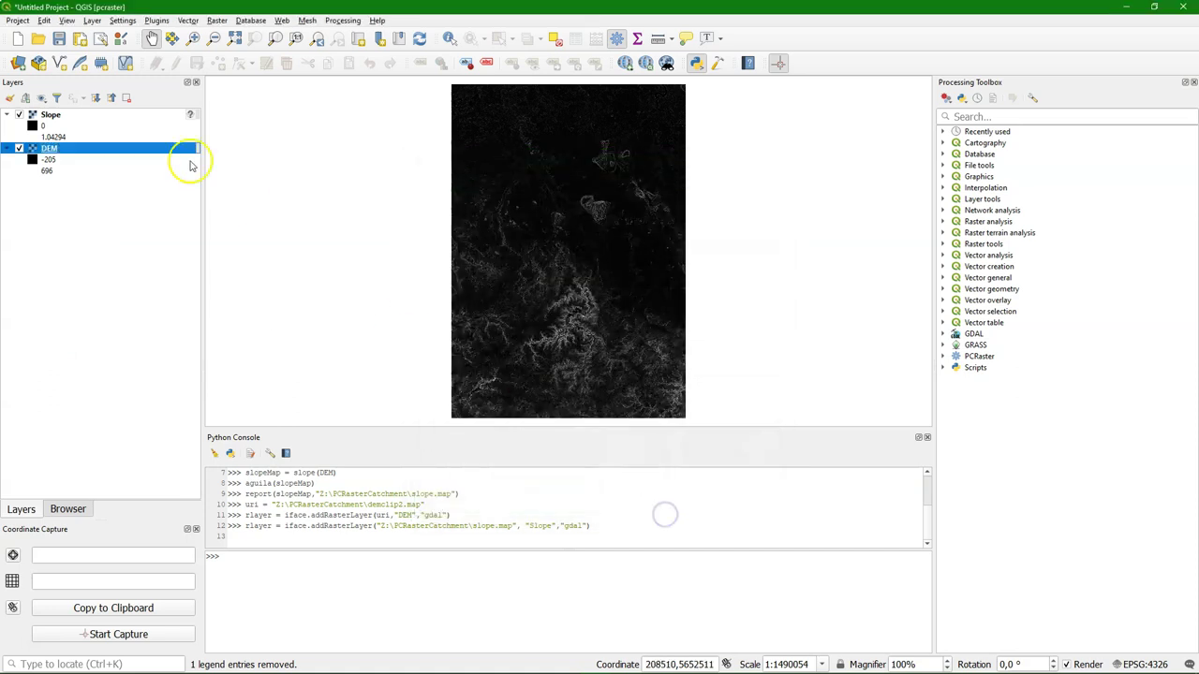
right_click(54, 120)
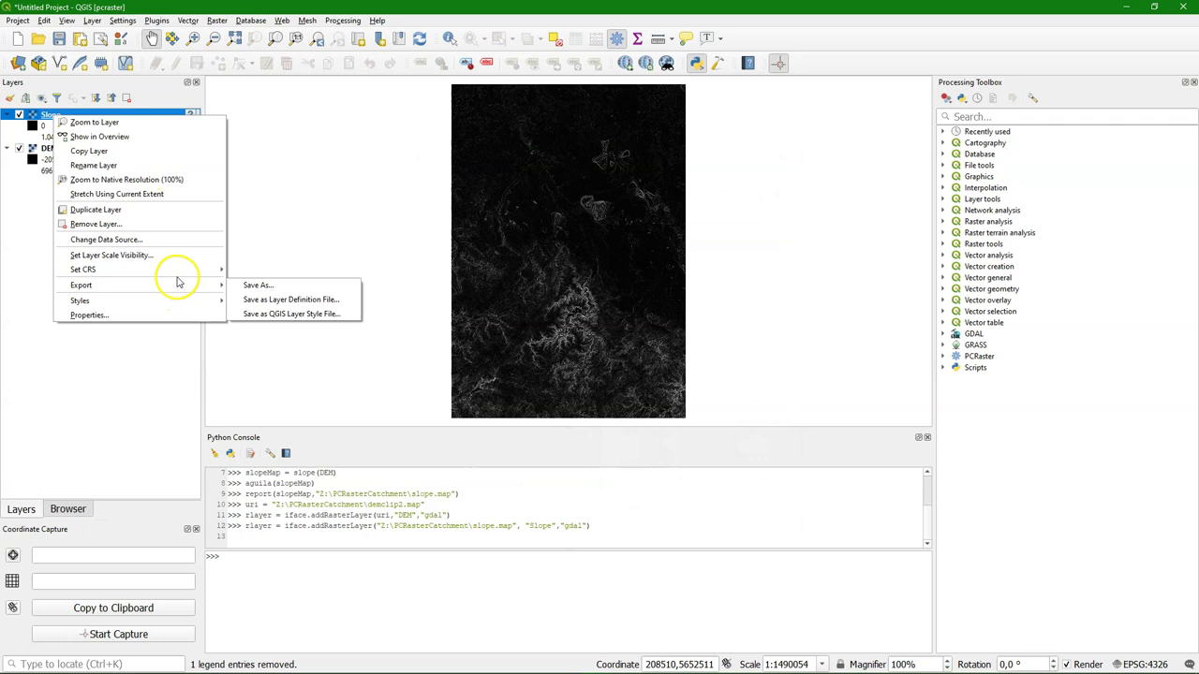
mouse_move(191, 270)
left_click(260, 269)
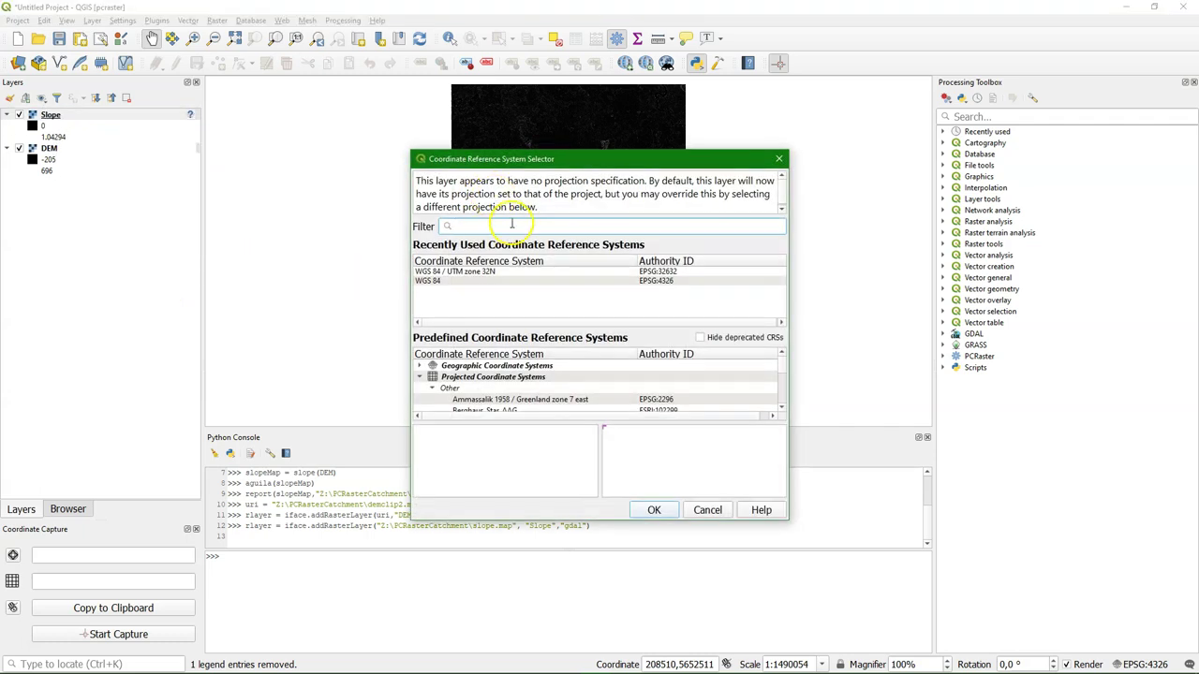
left_click(529, 273)
left_click(654, 509)
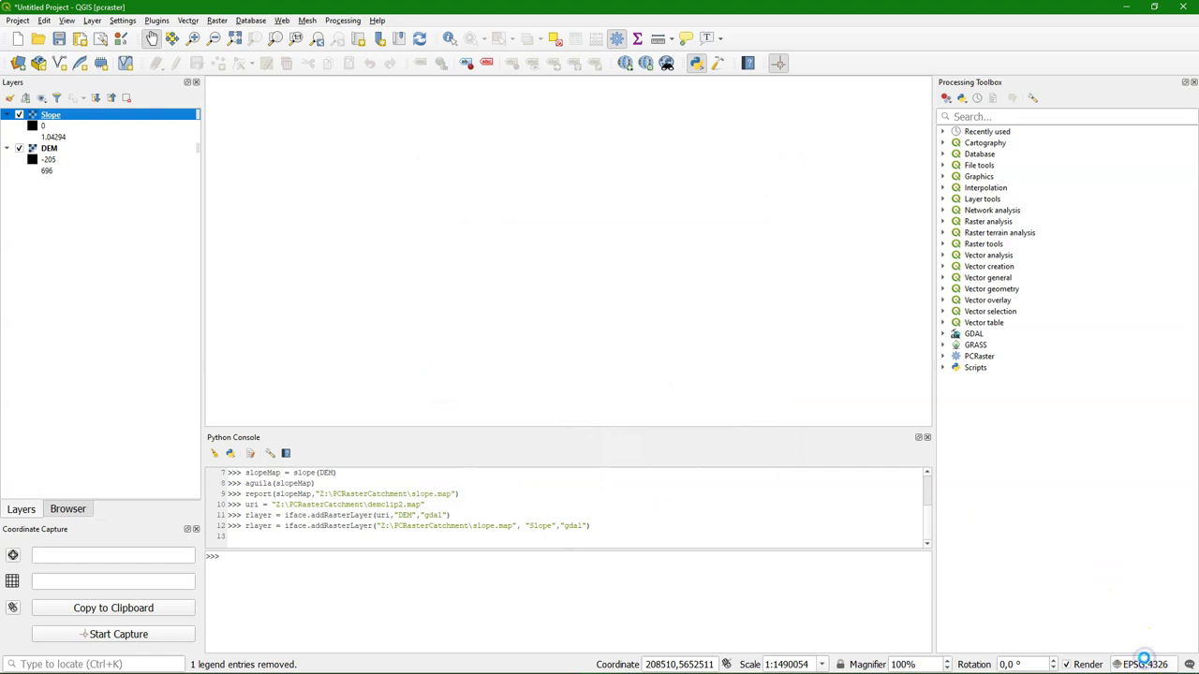
Set the project CRS to WGS 84 / UTM zone 32N and hide the Slope layer.
left_click(1144, 664)
left_click(523, 121)
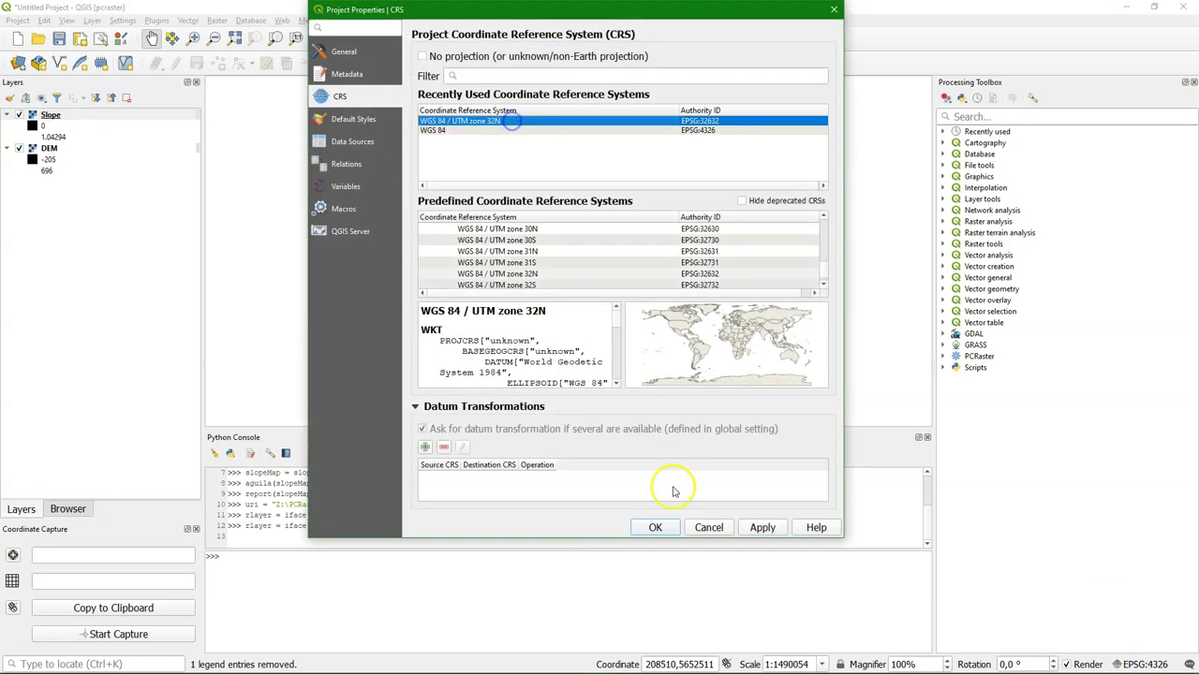
left_click(656, 527)
left_click(58, 115)
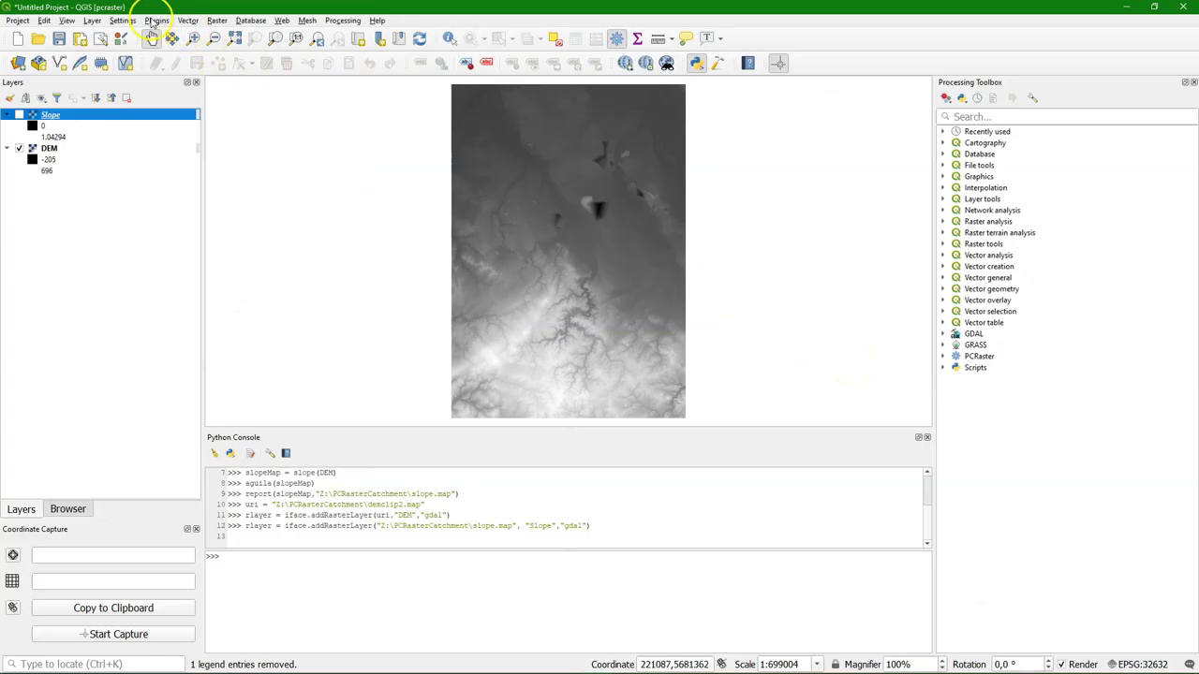
Open the active profile folder from Settings > User Profiles and browse into processing\scripts.
left_click(129, 20)
mouse_move(145, 34)
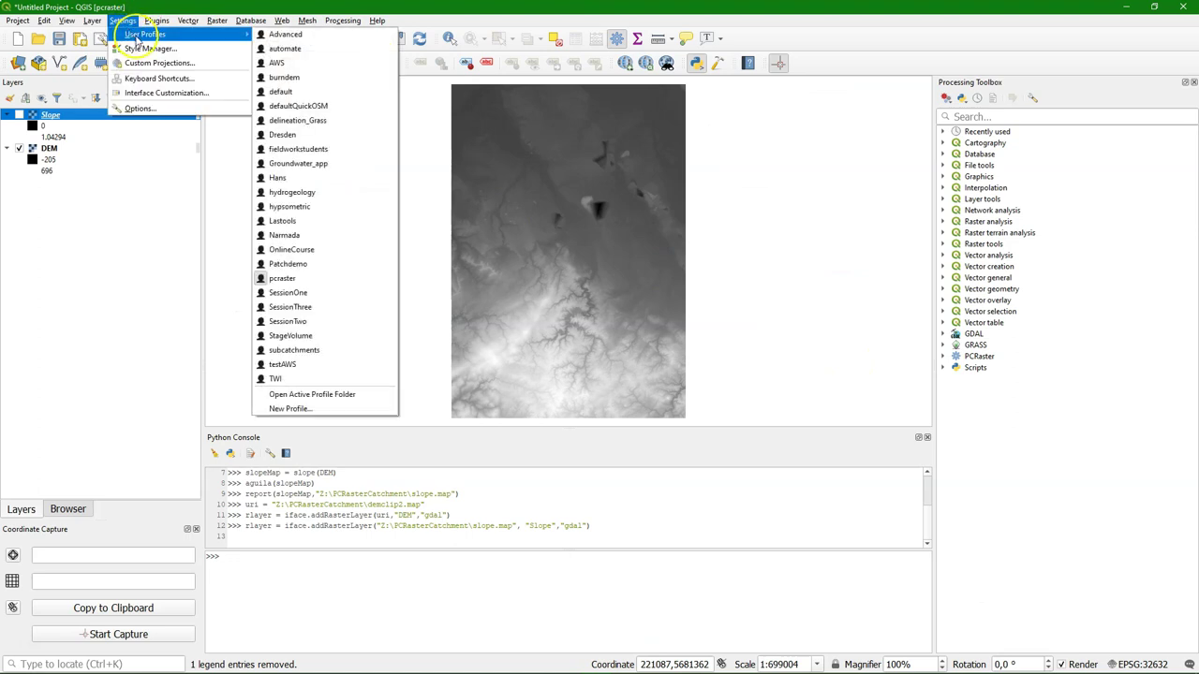
left_click(312, 394)
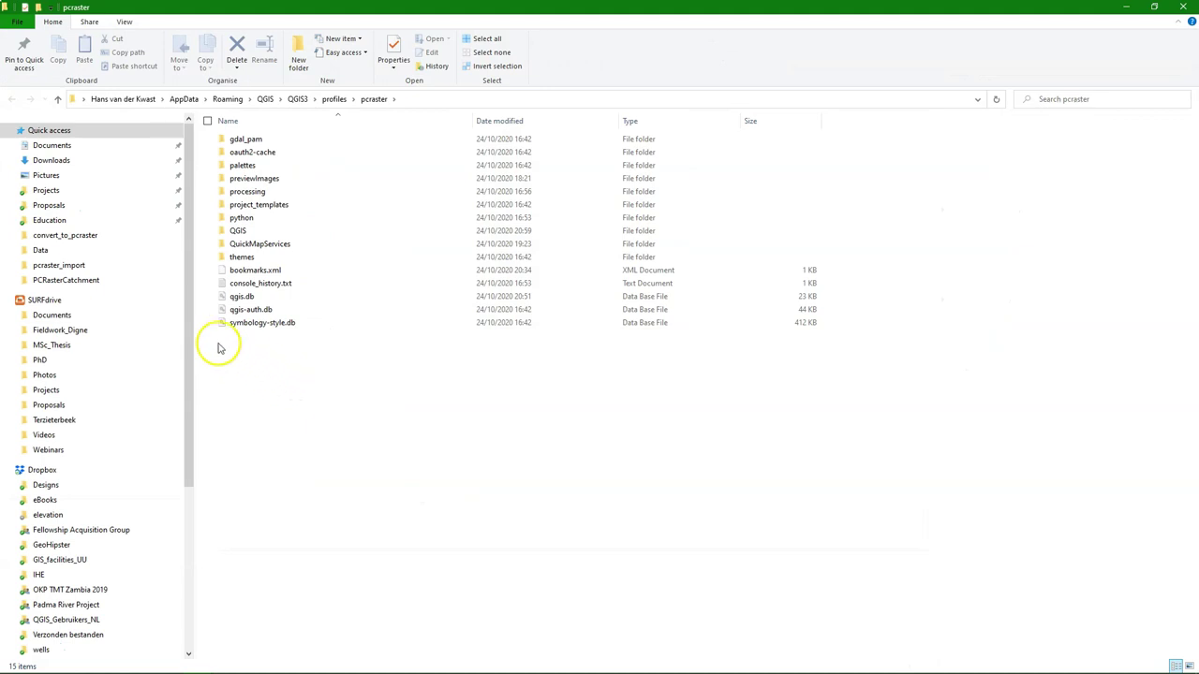
double_click(253, 191)
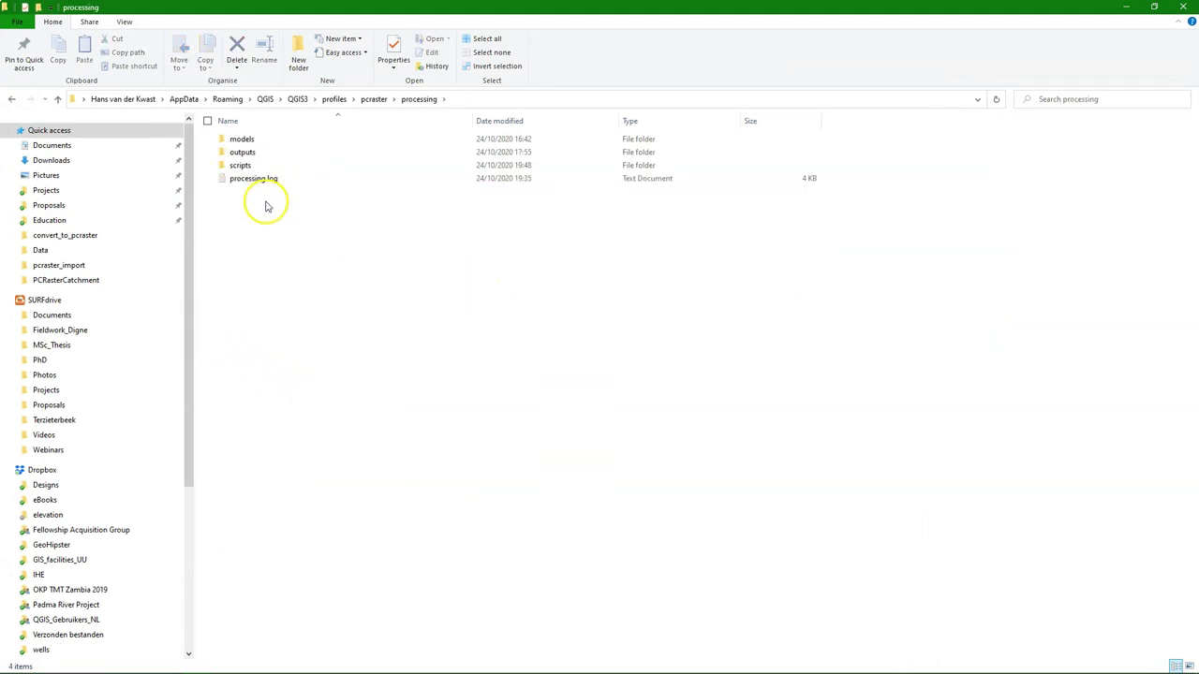
double_click(239, 165)
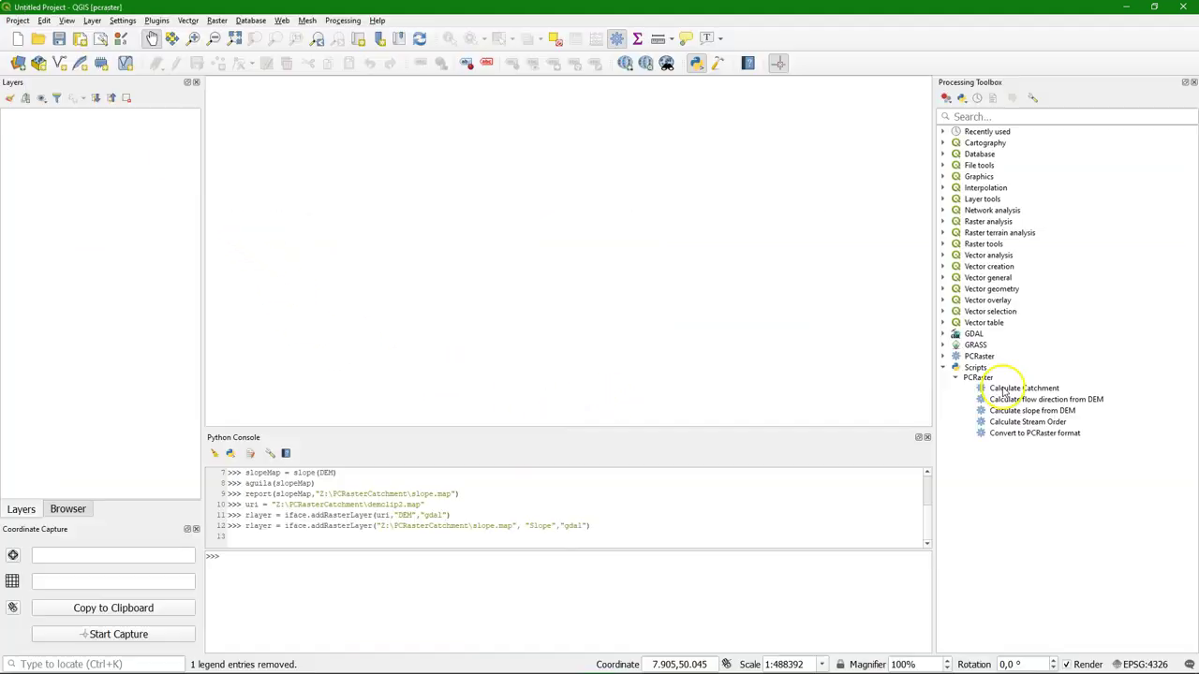
left_click(1000, 388)
right_click(1002, 389)
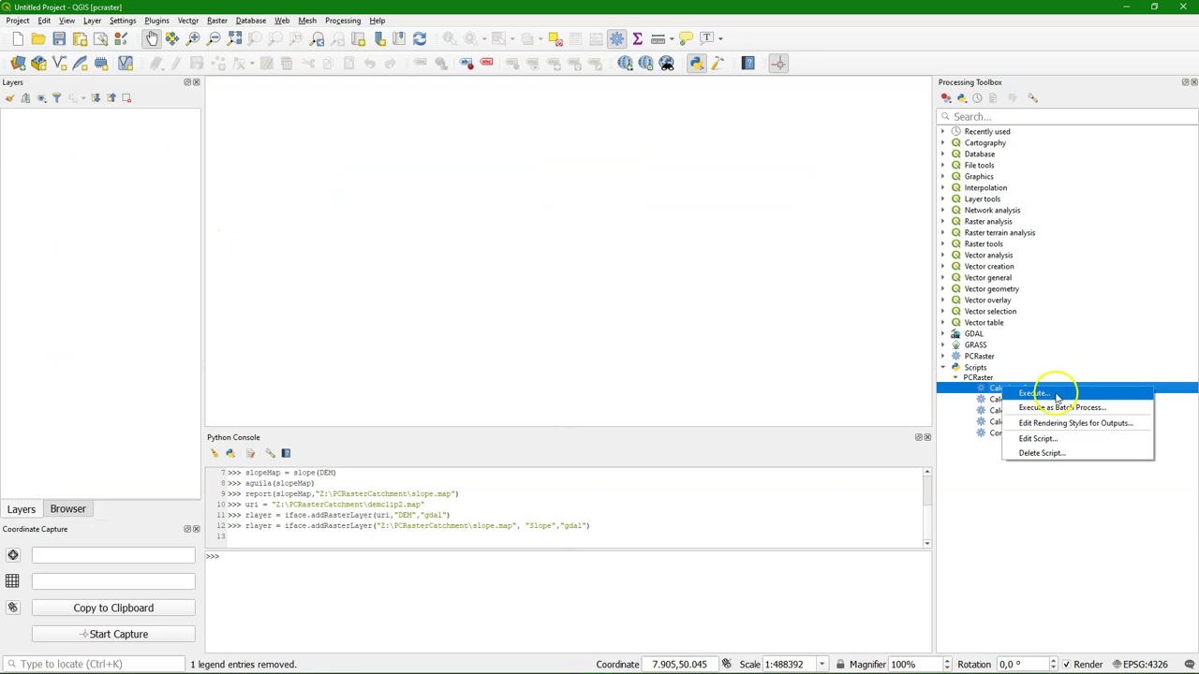
left_click(1038, 438)
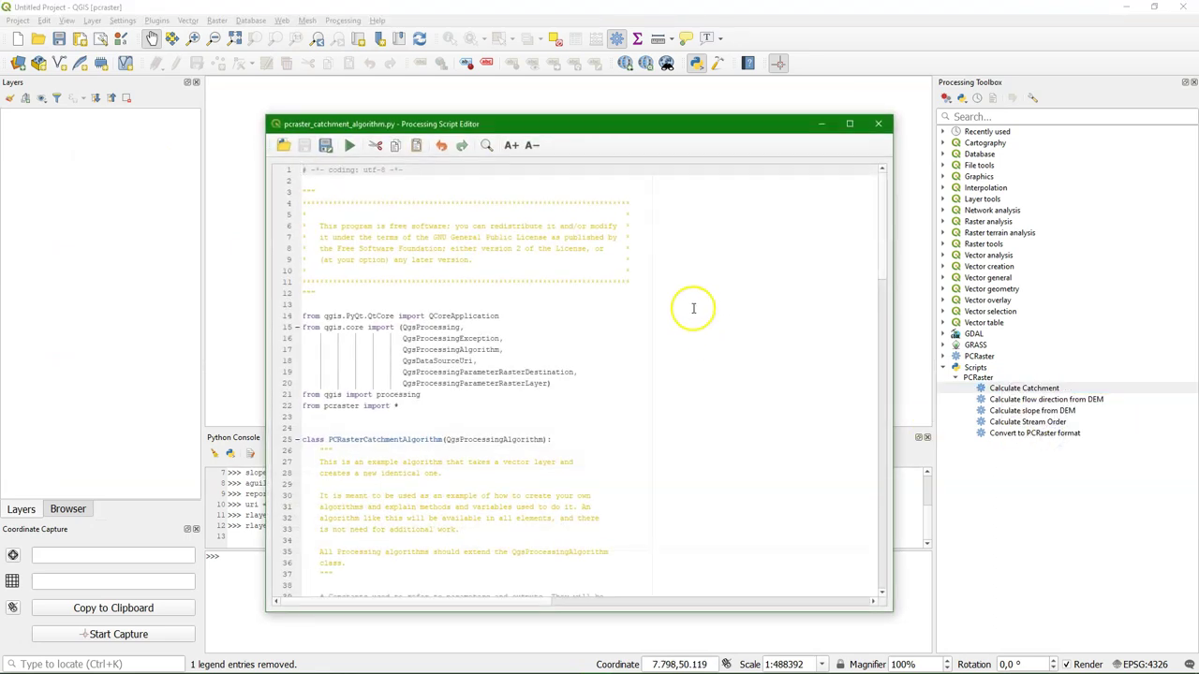
left_click_drag(881, 256, 870, 555)
Close the catchment script's code and start a new script from the template.
left_click(879, 125)
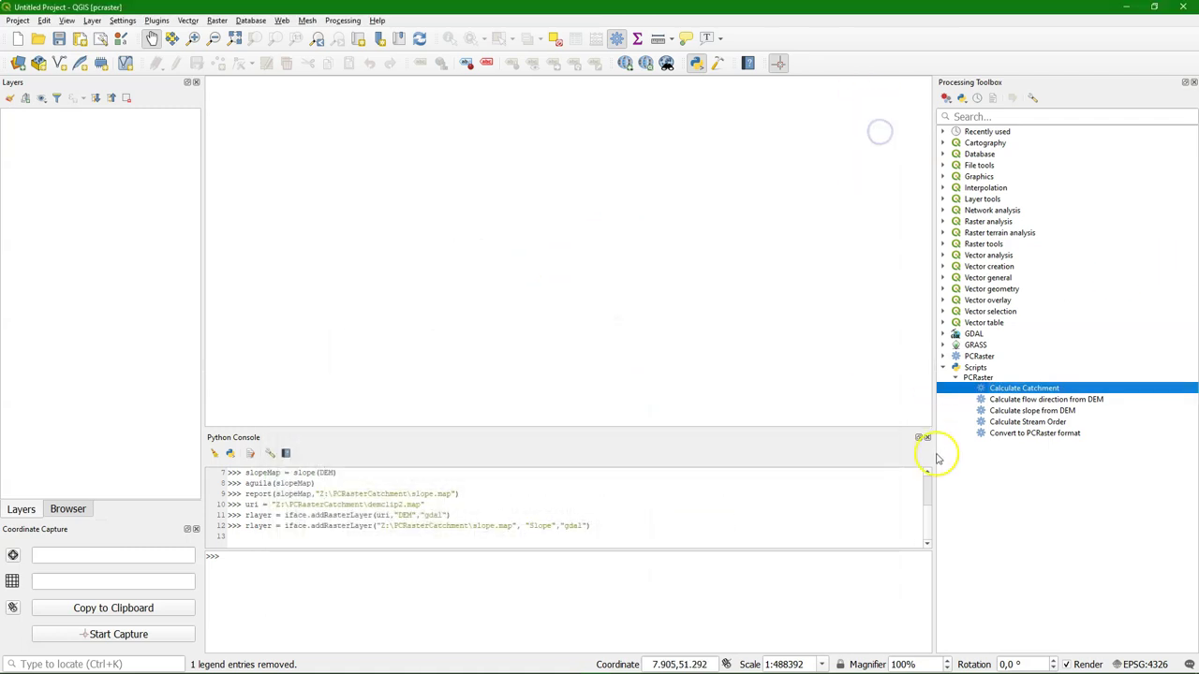
left_click(1005, 502)
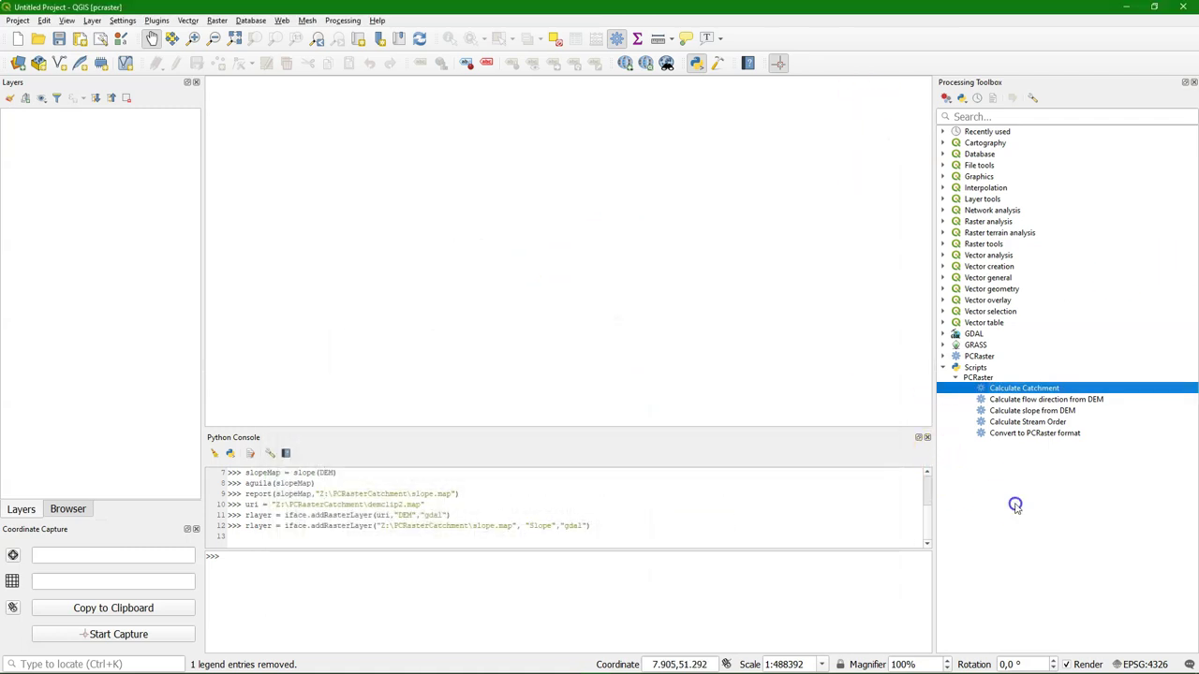
left_click(963, 99)
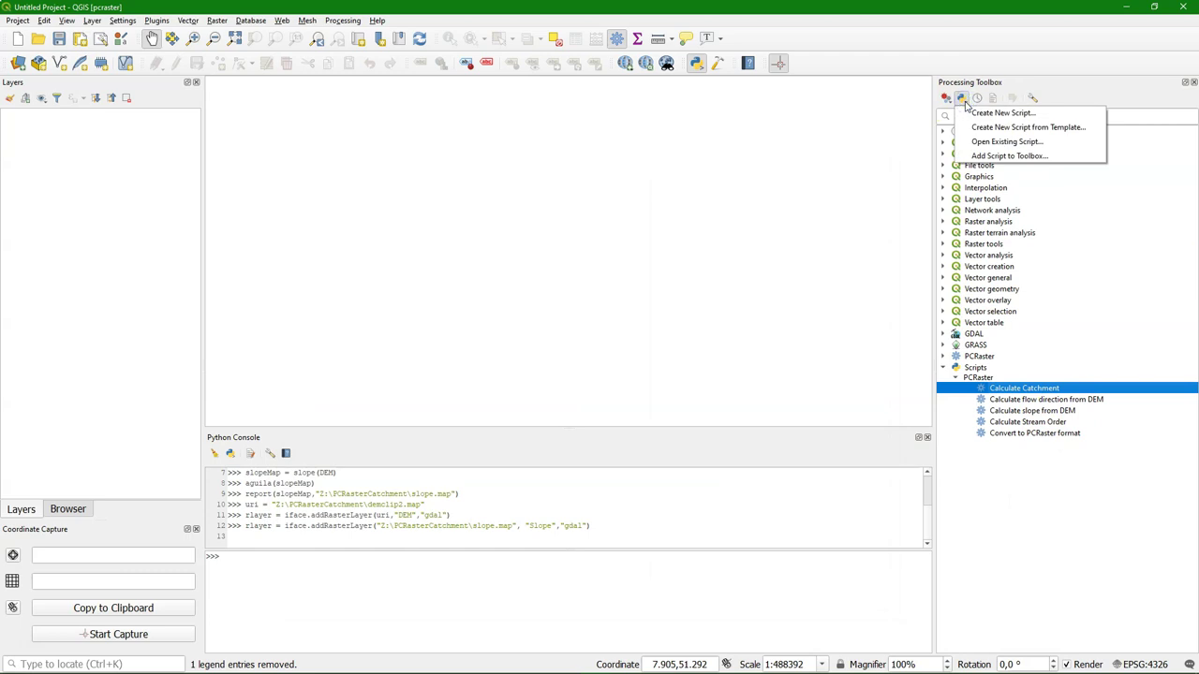
left_click(1068, 136)
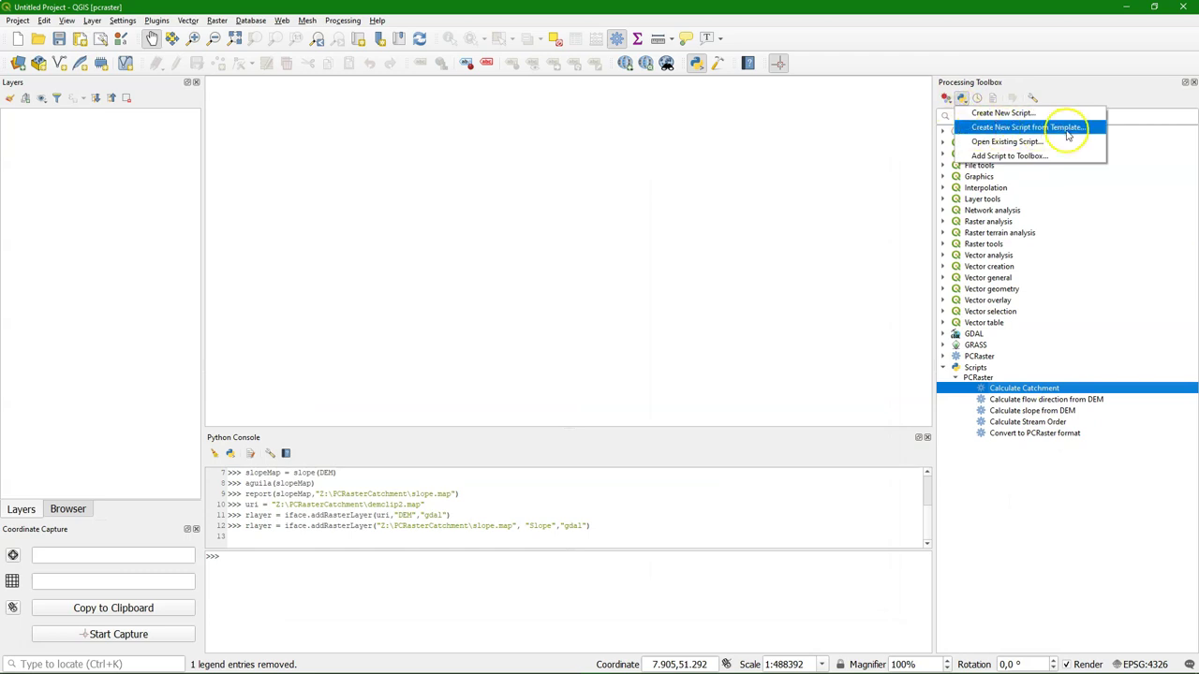
left_click(1033, 132)
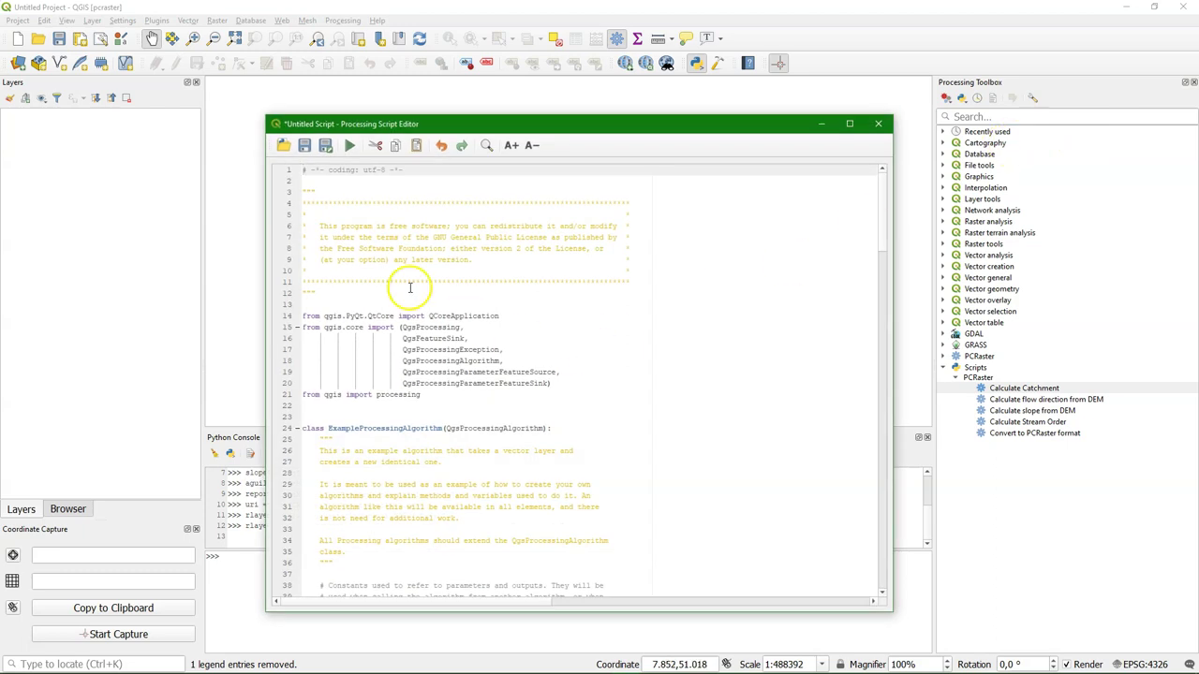
Discard the unsaved template script and return to the PCRasterQGIS GitHub page in Firefox.
left_click_drag(881, 232, 835, 166)
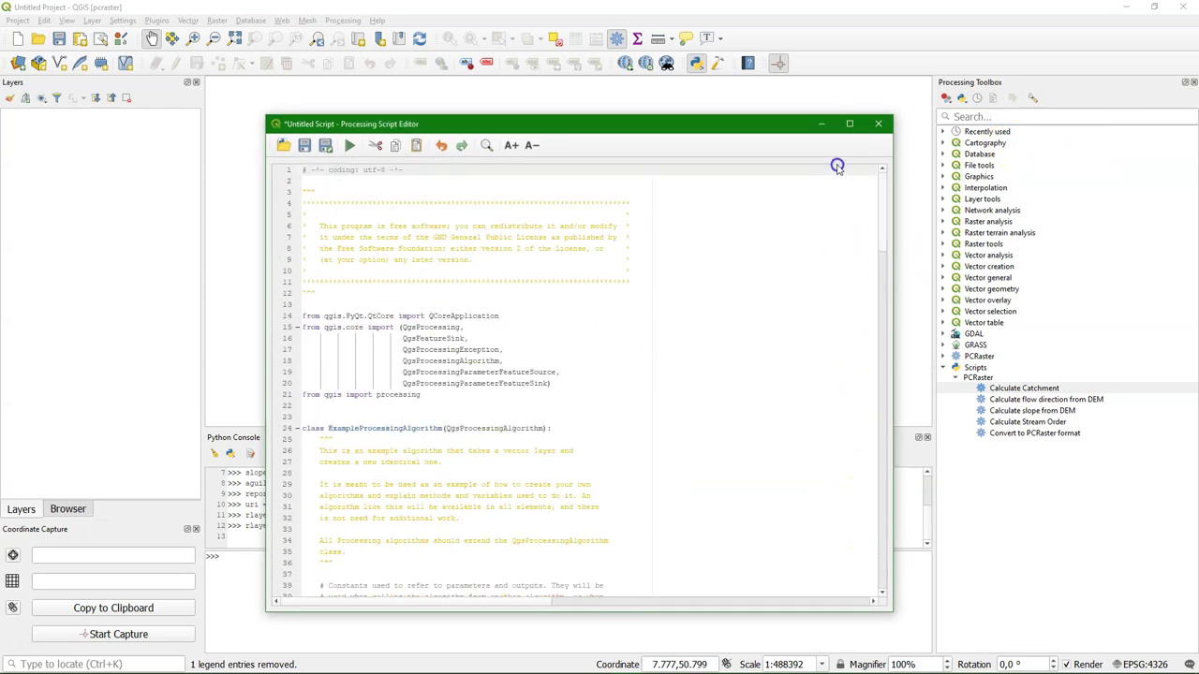
left_click(881, 126)
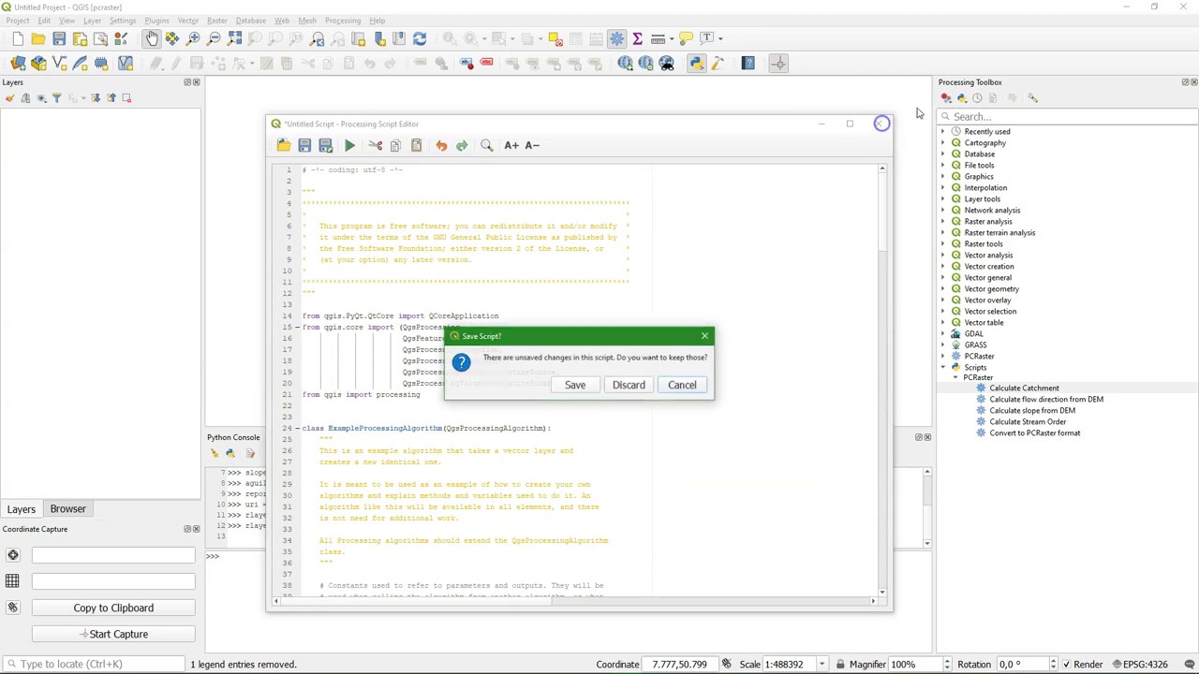
left_click(630, 385)
mouse_move(532, 657)
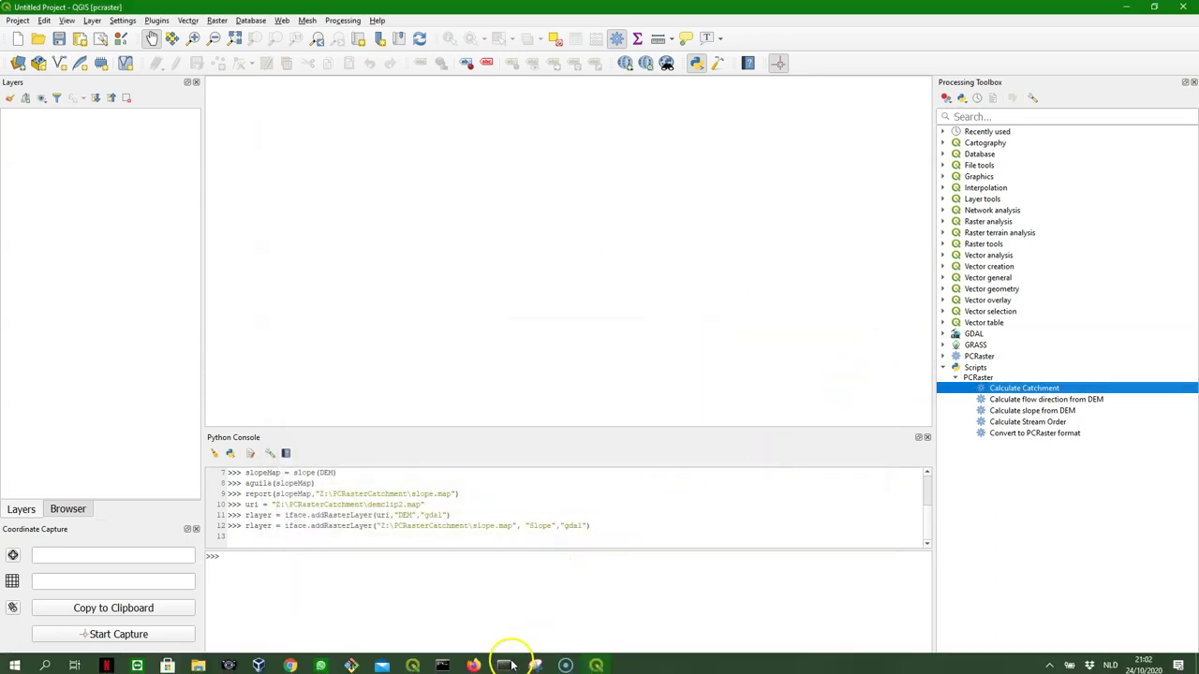
left_click(477, 648)
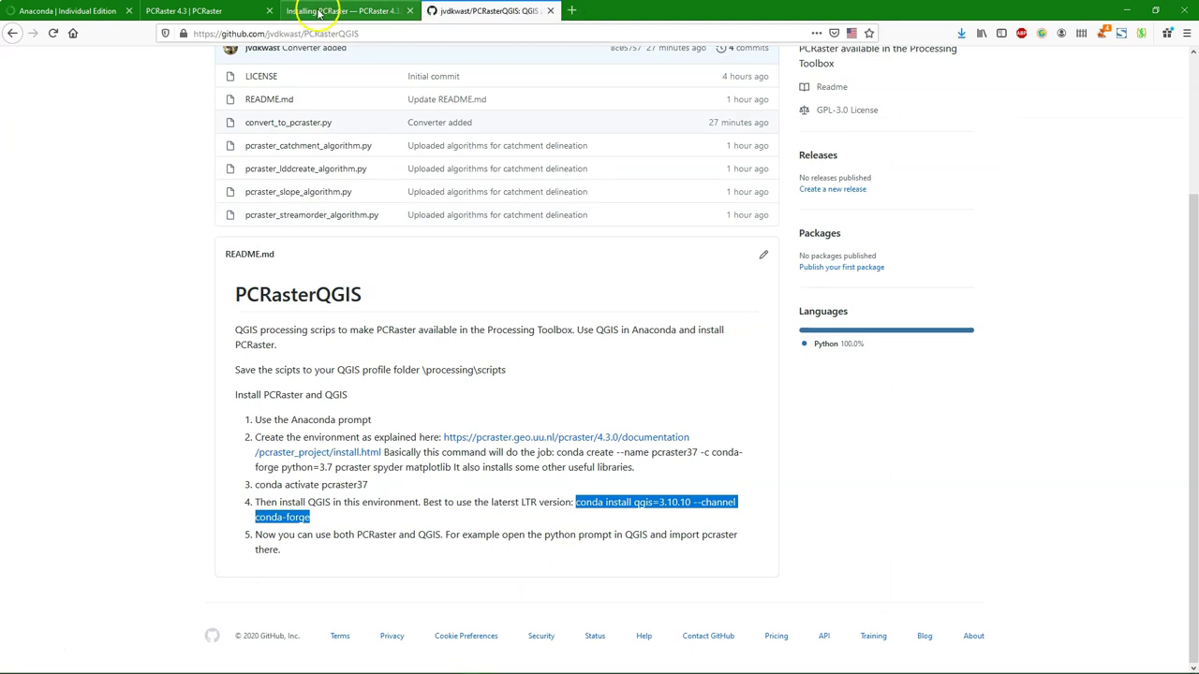
On the PCRaster 4.3 site, go to the current-release documentation's Python and pcrcalc operations list.
left_click(182, 11)
mouse_move(575, 165)
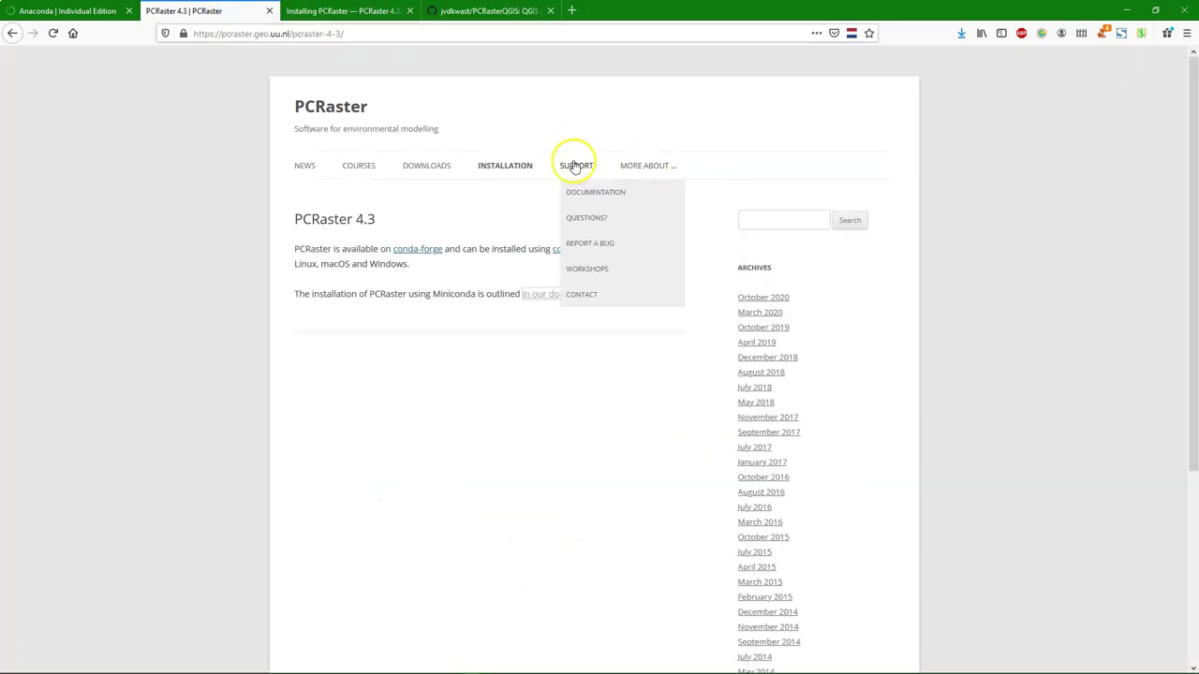
left_click(599, 193)
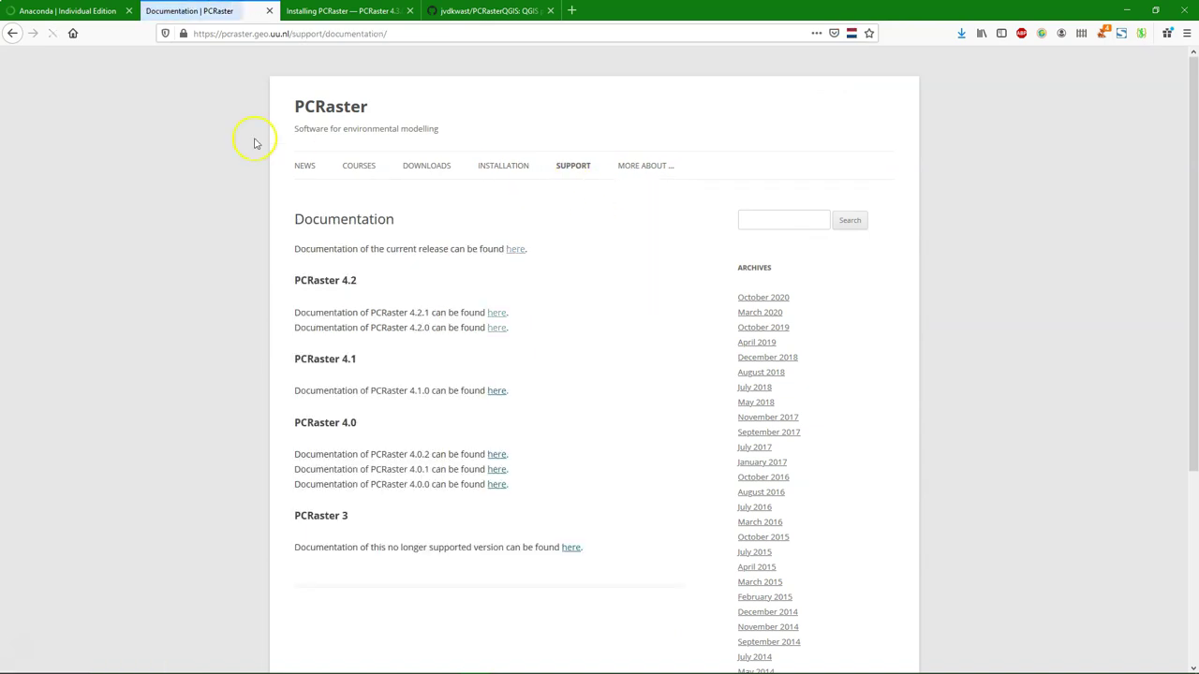
left_click(515, 249)
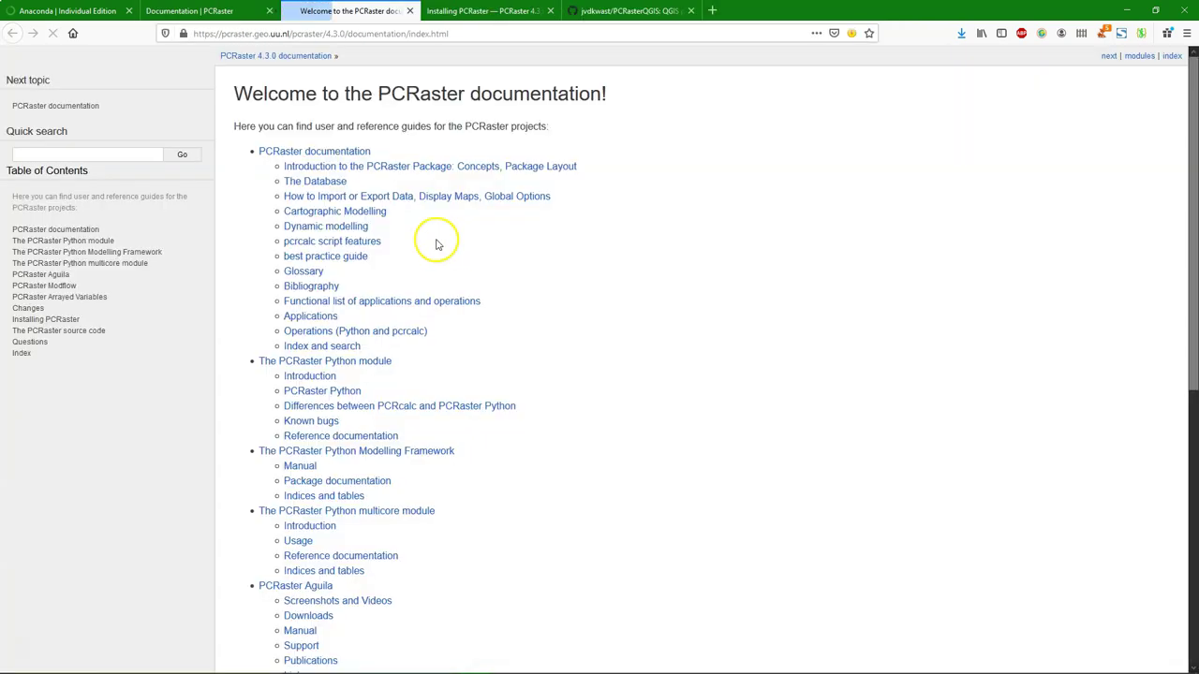
left_click(315, 330)
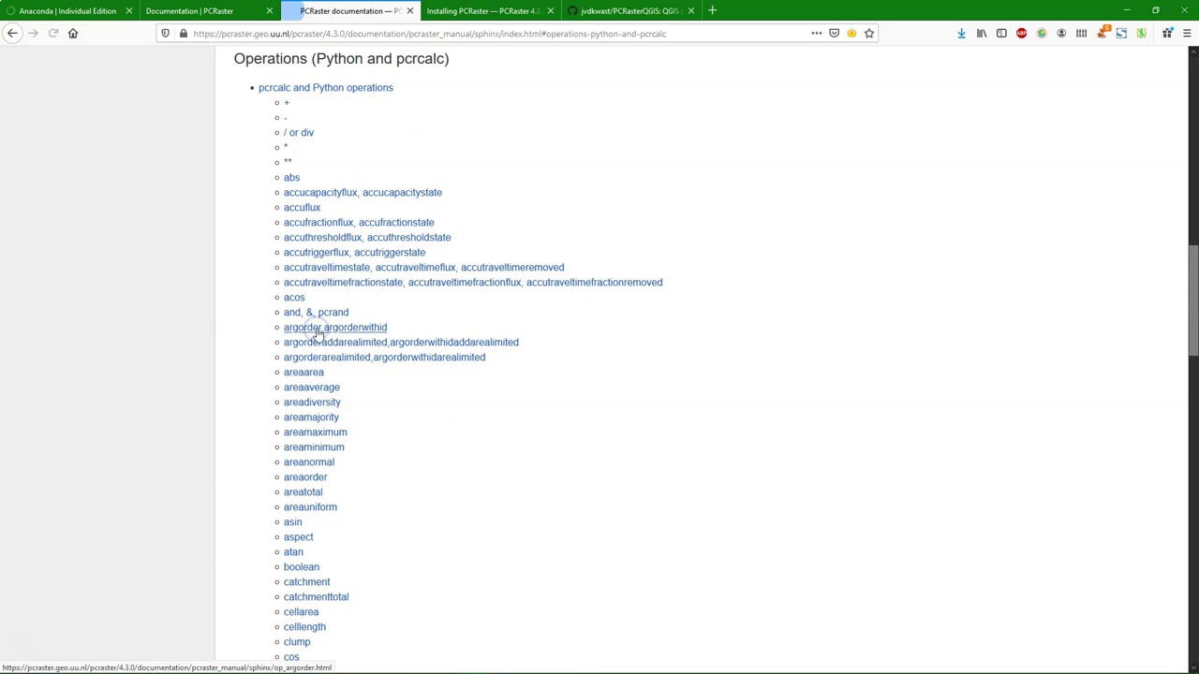
Read the catchment operation reference page down to its pcrcalc and Python examples.
scroll(319, 330, "down", 5)
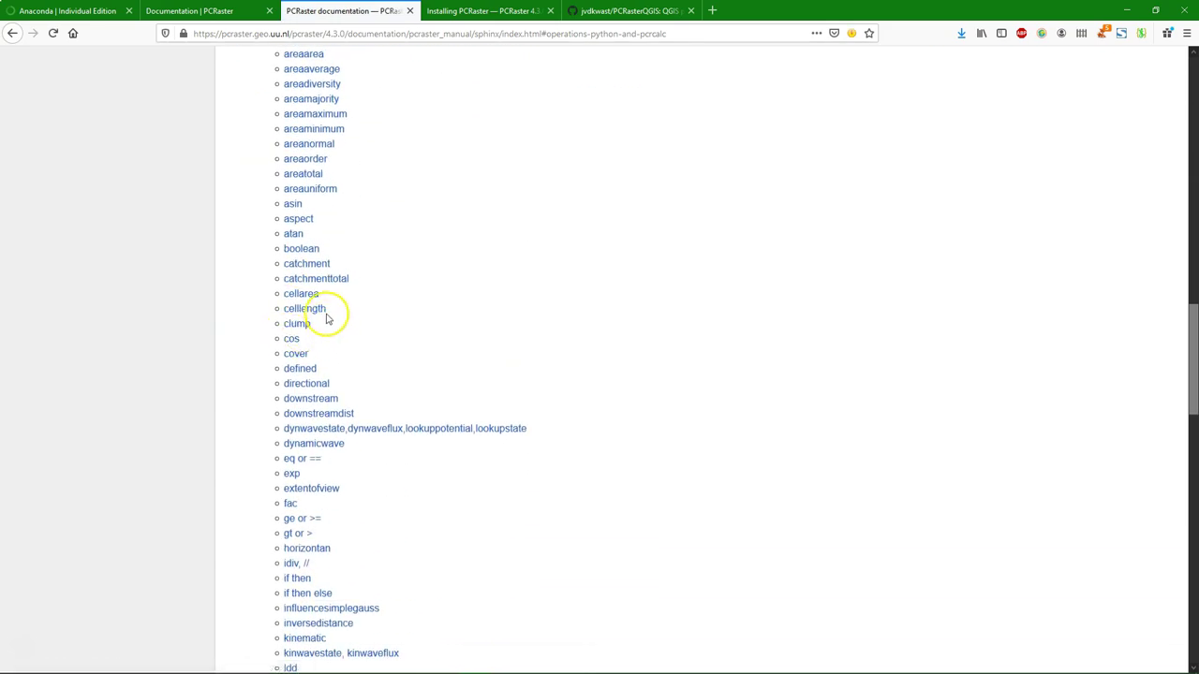
left_click(300, 265)
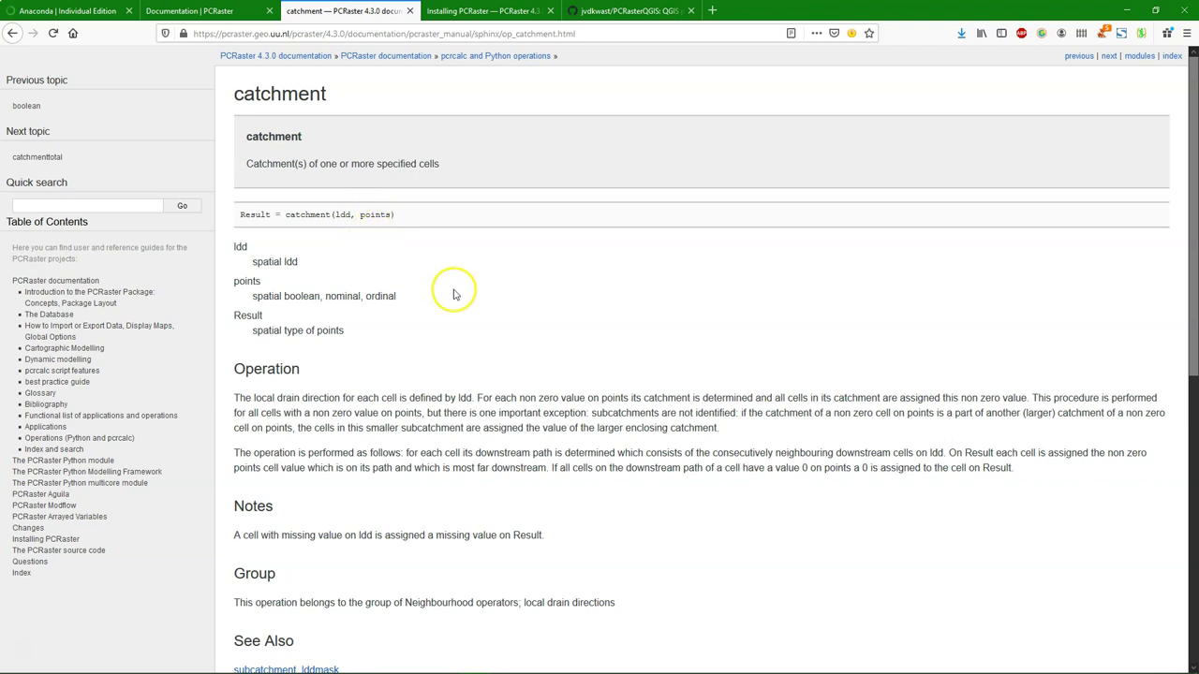
scroll(463, 303, "down", 1)
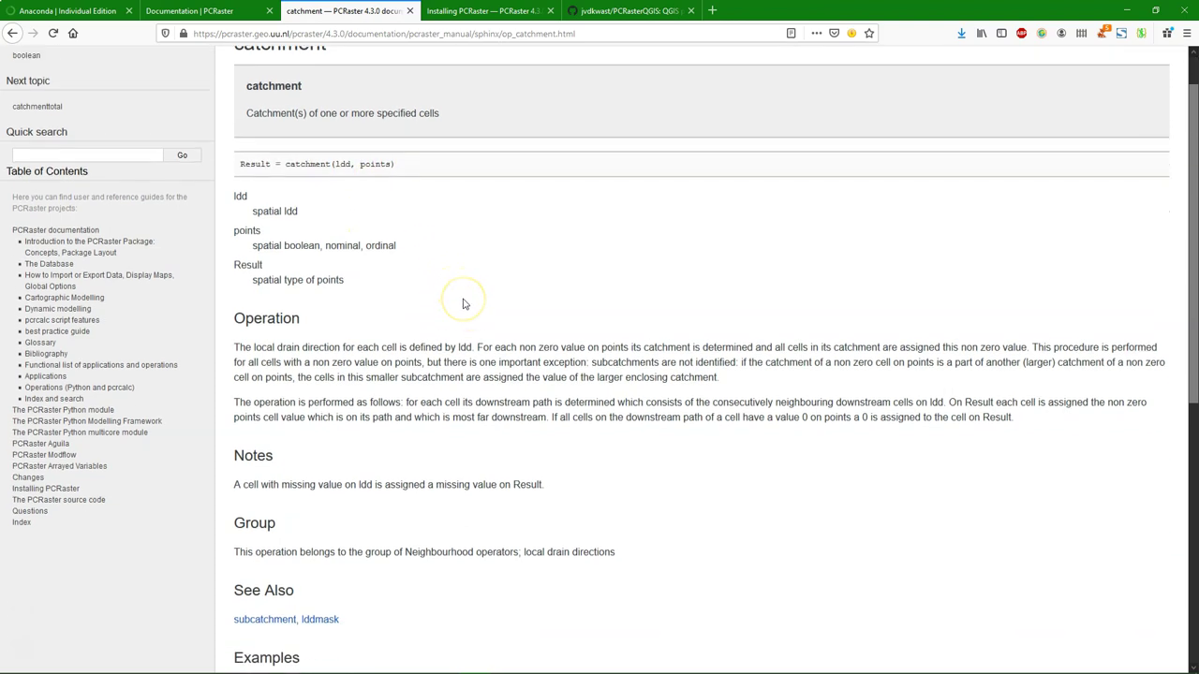
scroll(462, 303, "down", 5)
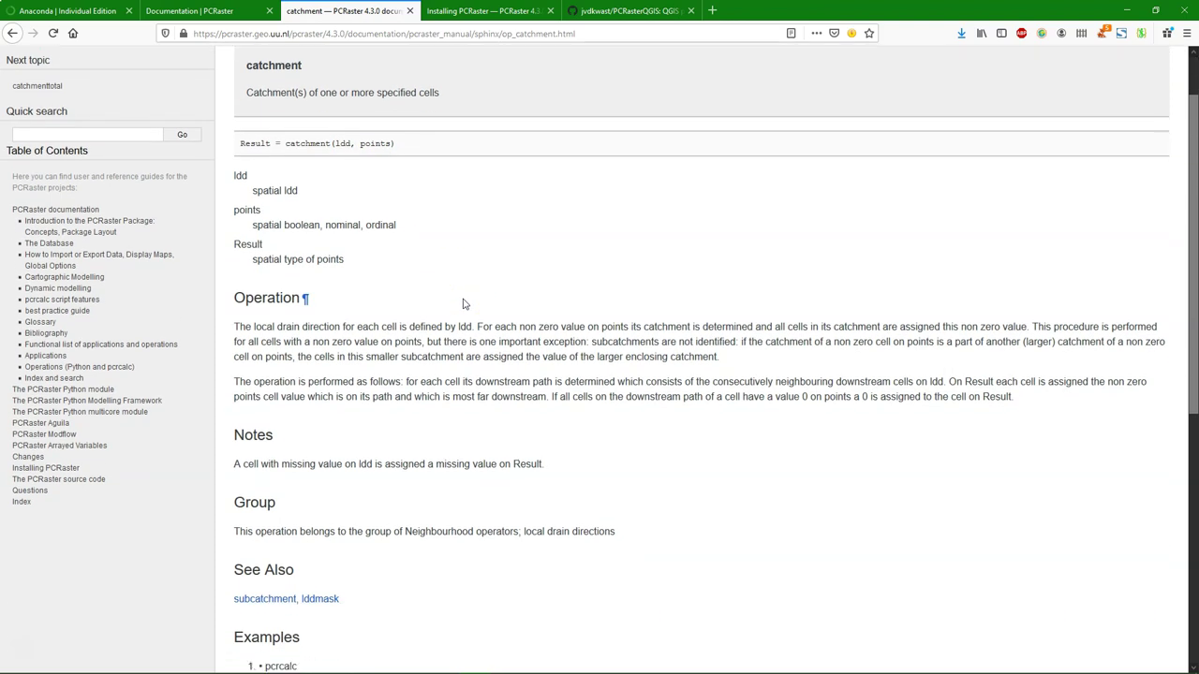
scroll(468, 328, "down", 3)
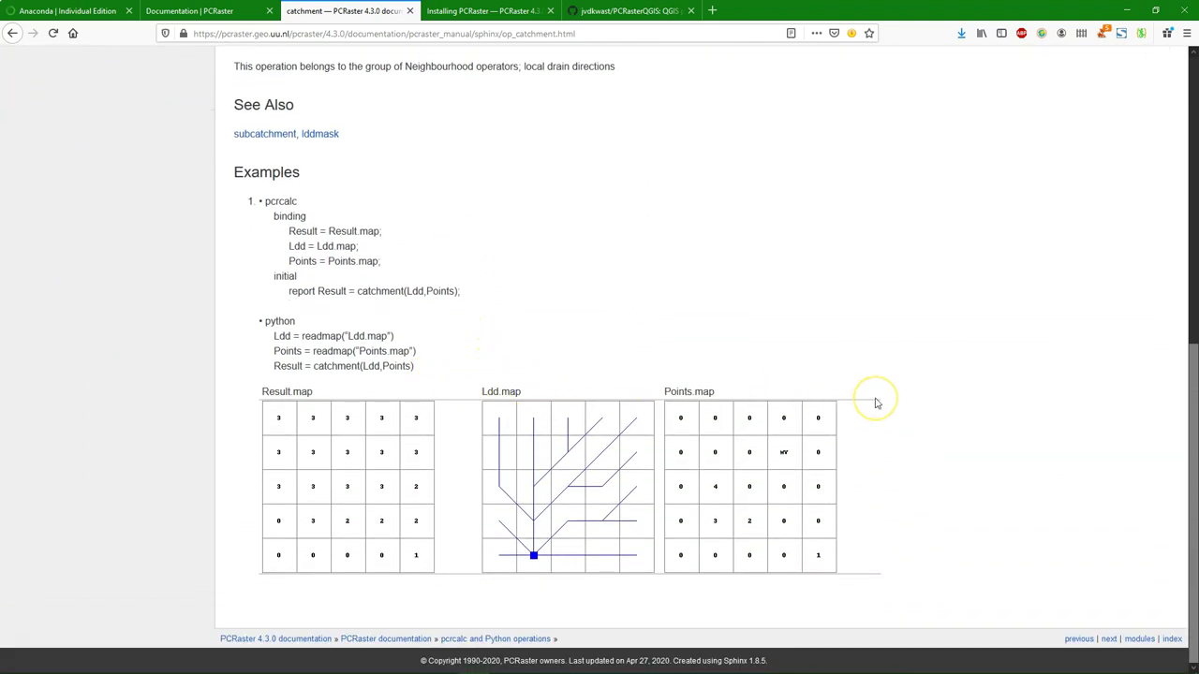
key("alt+Tab")
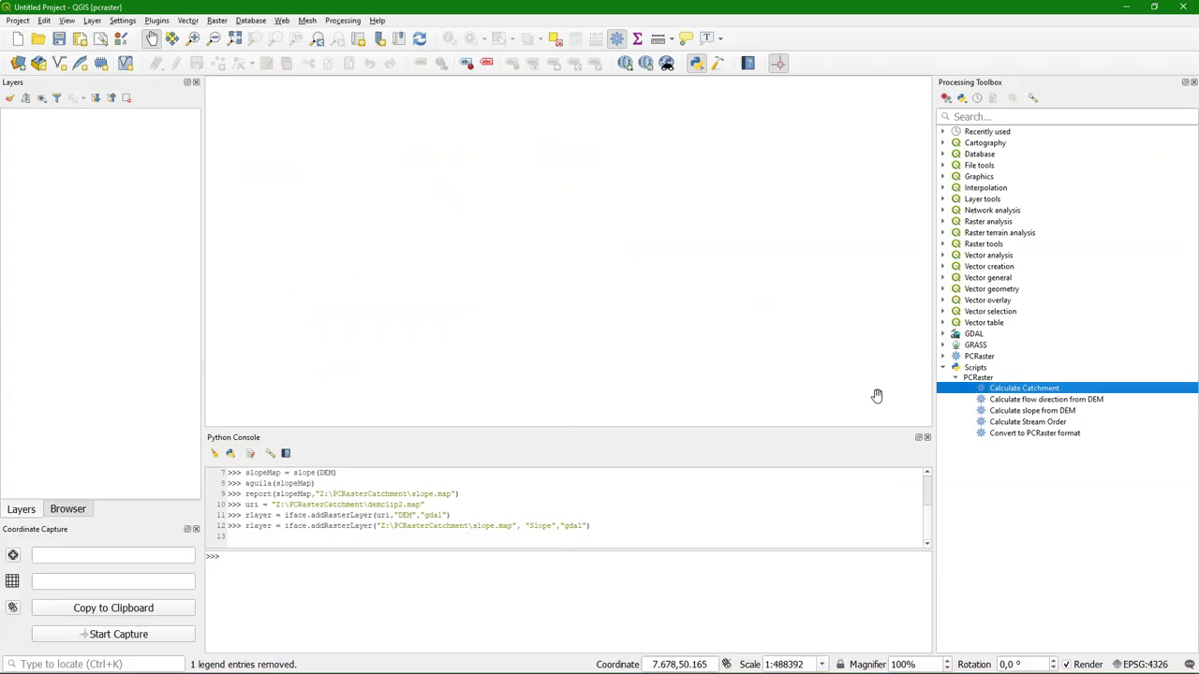
Open the Calculate Catchment script for editing and highlight its pcraster and QGIS parameter imports.
right_click(1044, 392)
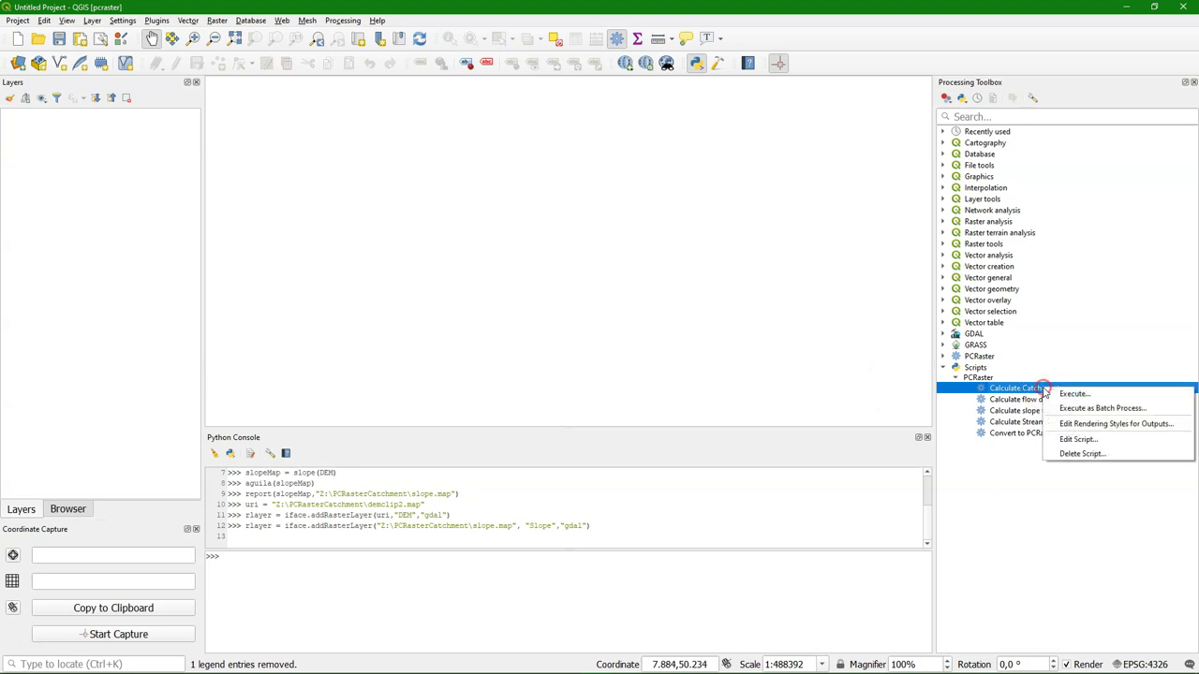
left_click(1079, 439)
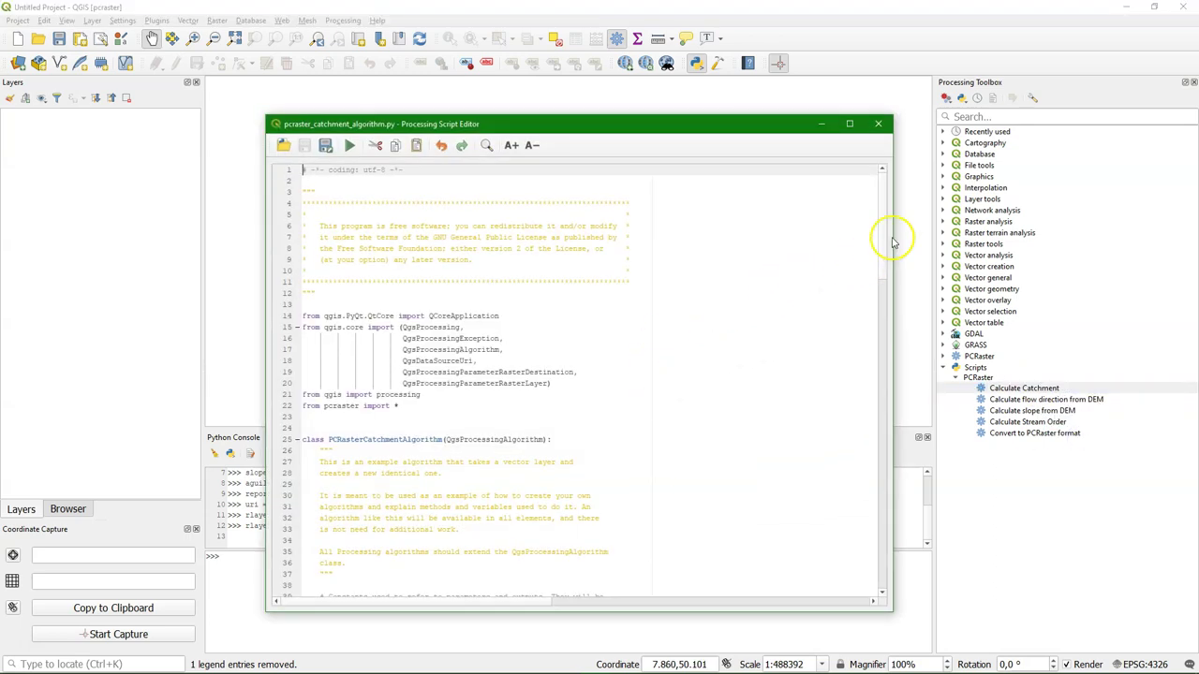
scroll(880, 251, "down", 1)
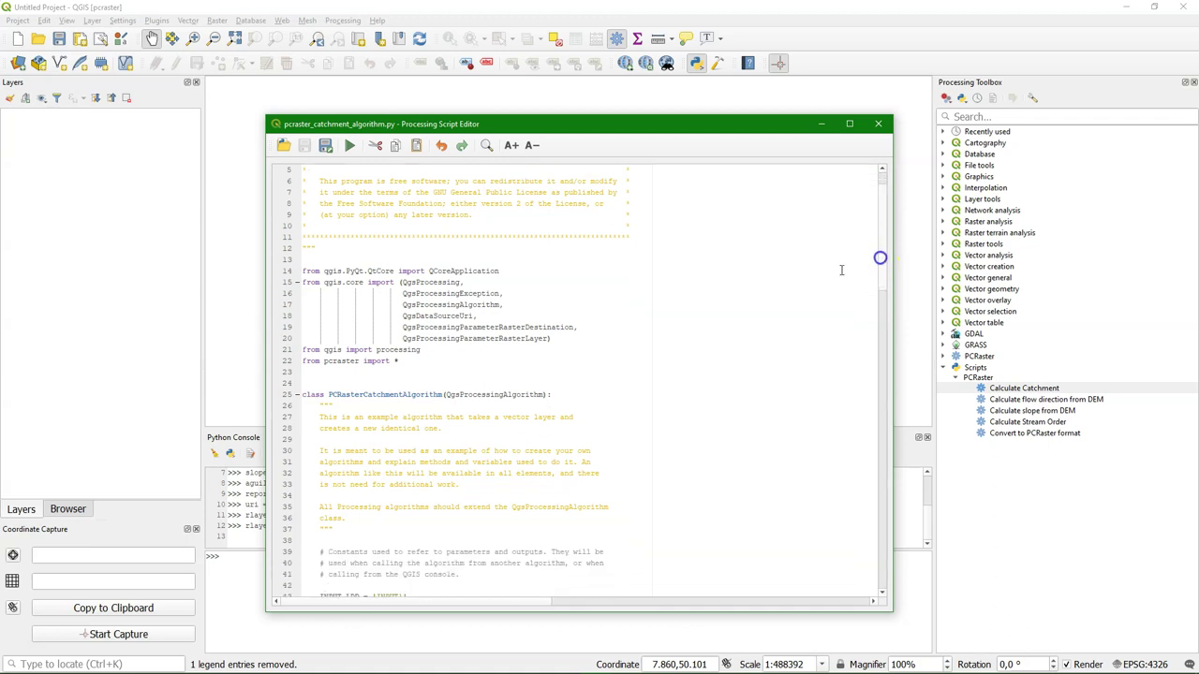
left_click(316, 360)
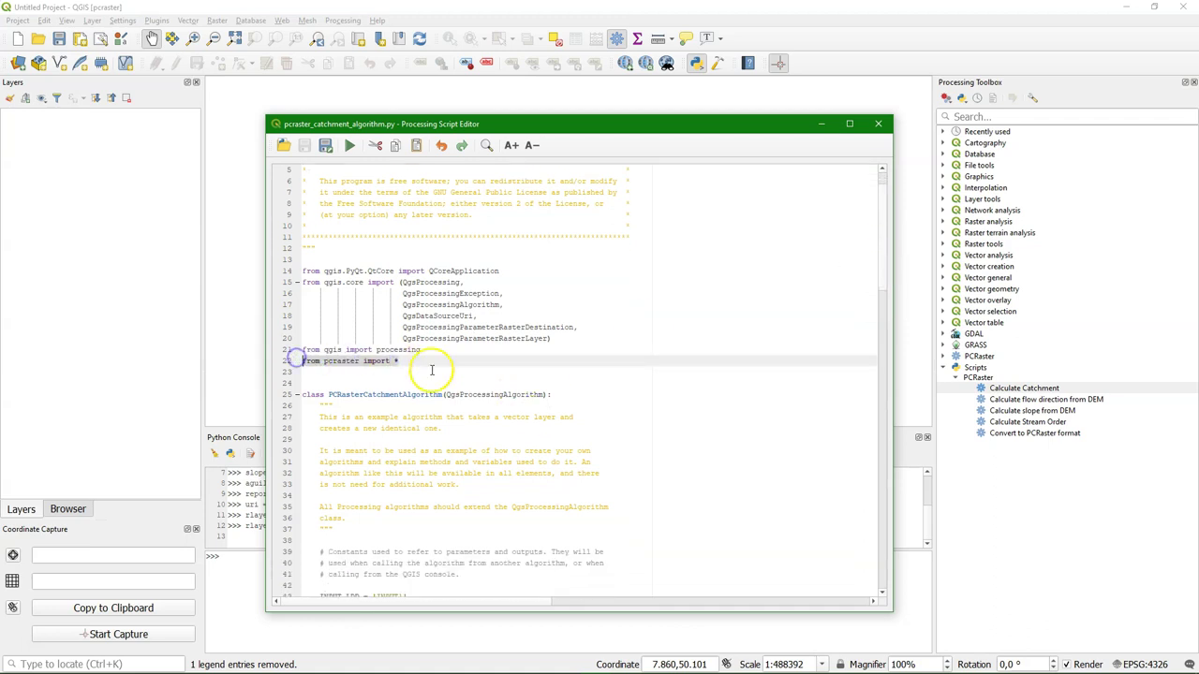
left_click(577, 338)
left_click_drag(578, 338, 423, 327)
left_click(531, 346)
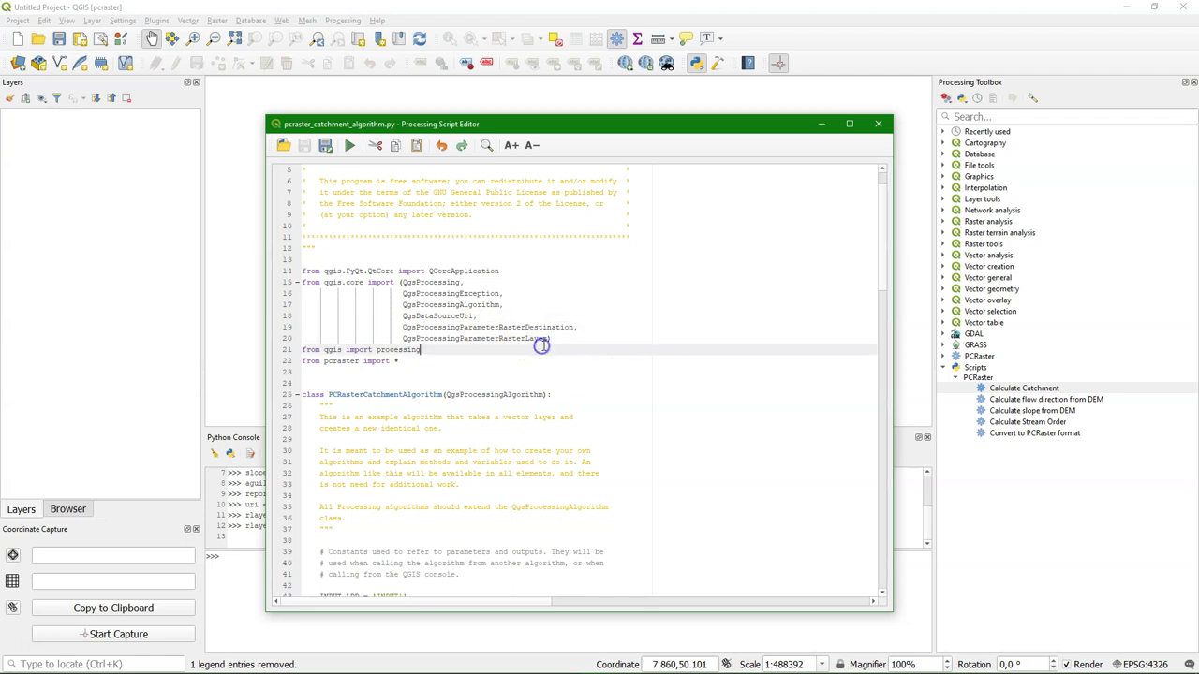
Scroll through pcraster_catchment_algorithm.py down to the processAlgorithm function.
scroll(450, 362, "down", 2)
scroll(329, 344, "down", 6)
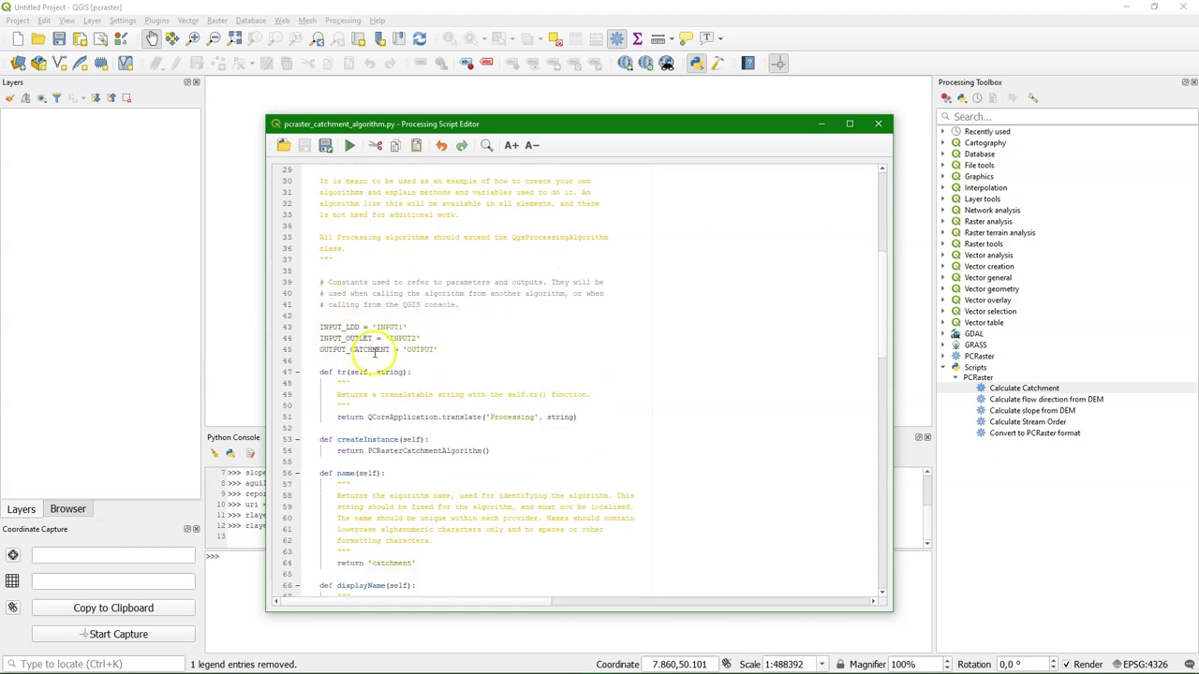
scroll(326, 340, "down", 4)
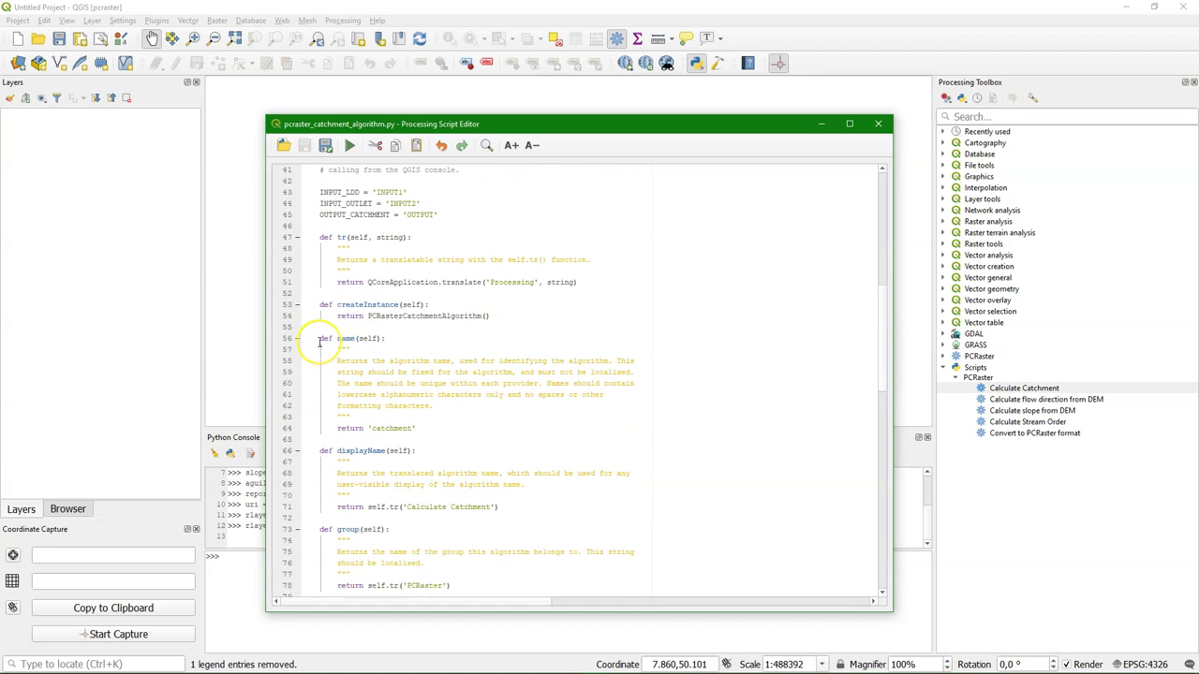
scroll(318, 342, "down", 7)
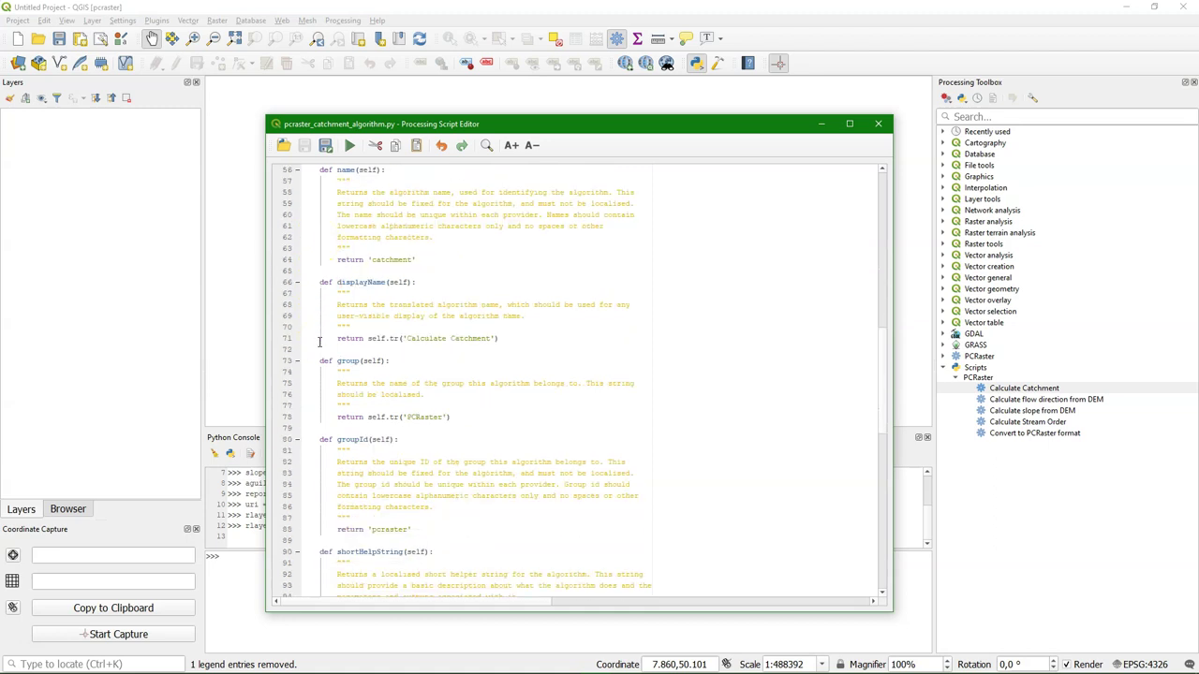
scroll(318, 342, "down", 6)
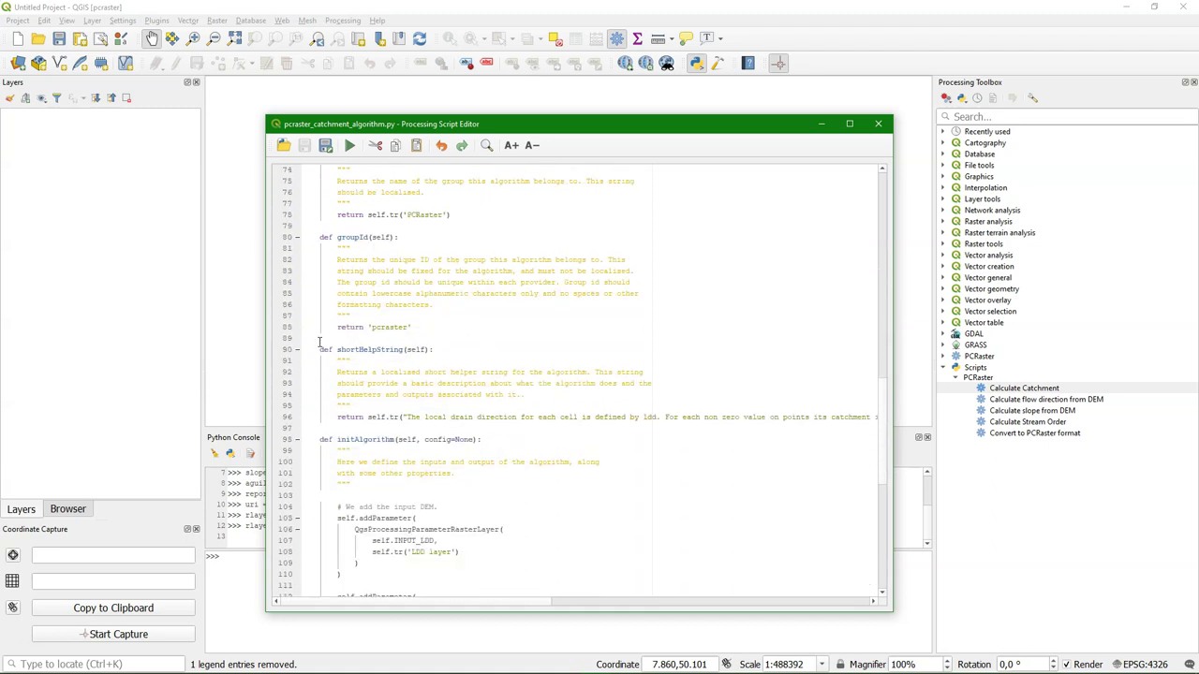
scroll(318, 342, "down", 1)
scroll(318, 342, "down", 3)
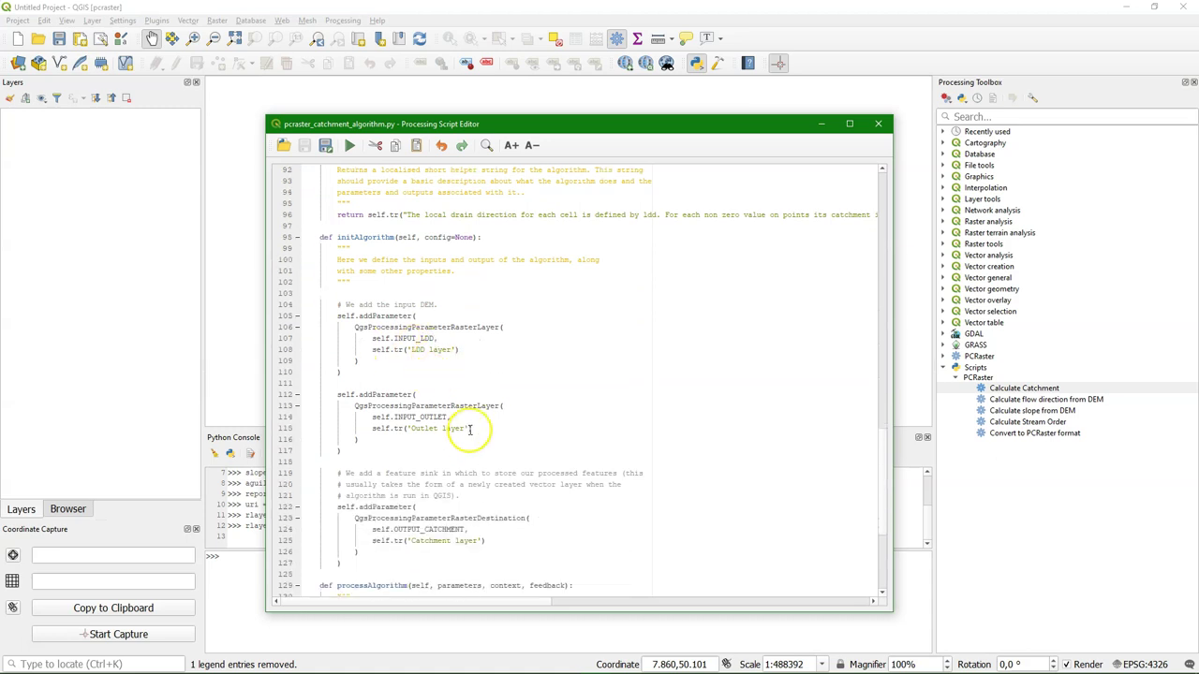
scroll(487, 435, "down", 3)
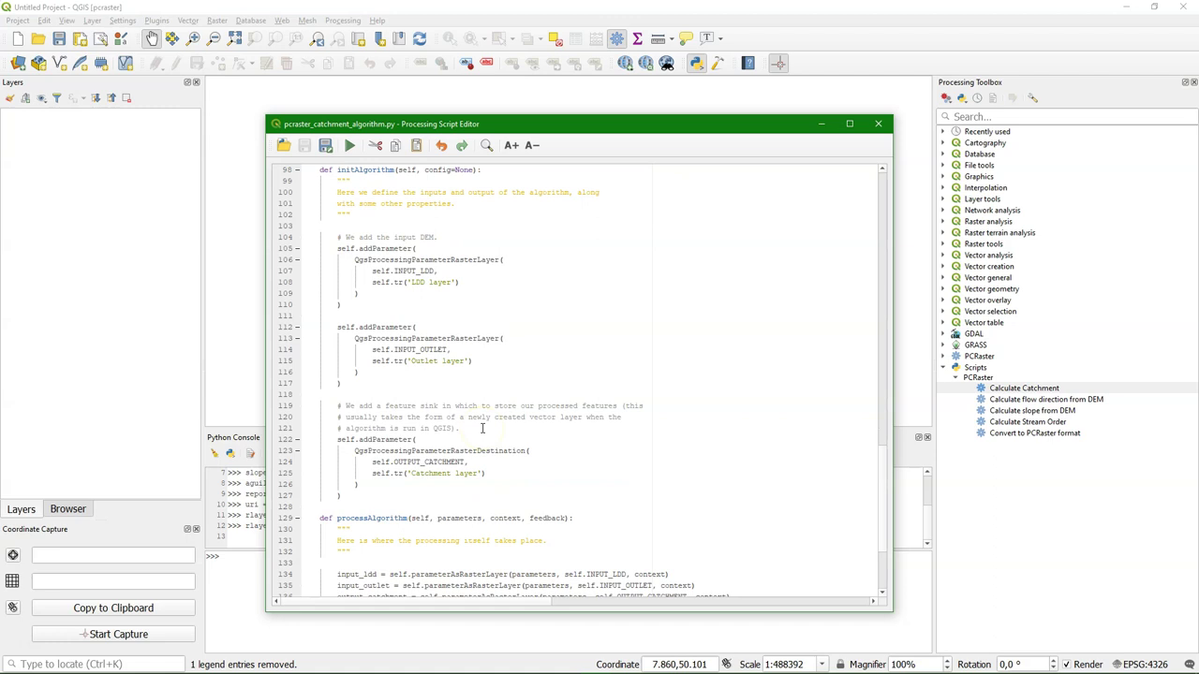
scroll(504, 440, "down", 3)
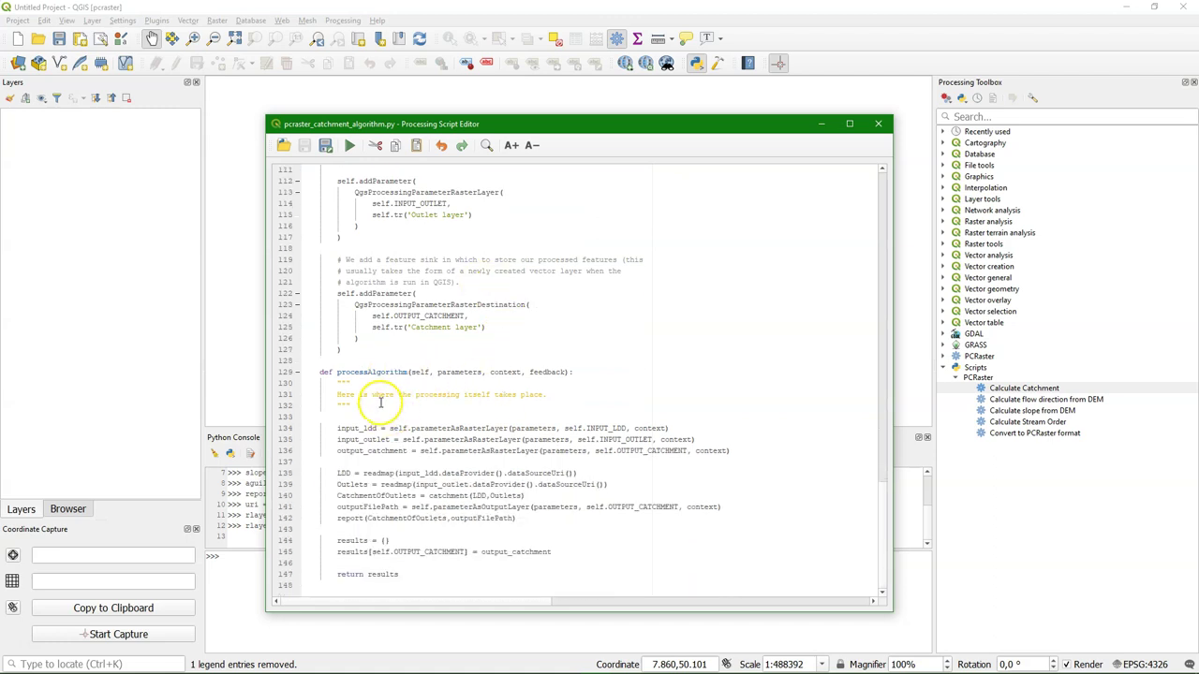
Walk through processAlgorithm's LDD, outlet and output parameters, readmap calls and catchment calculation.
left_click(335, 428)
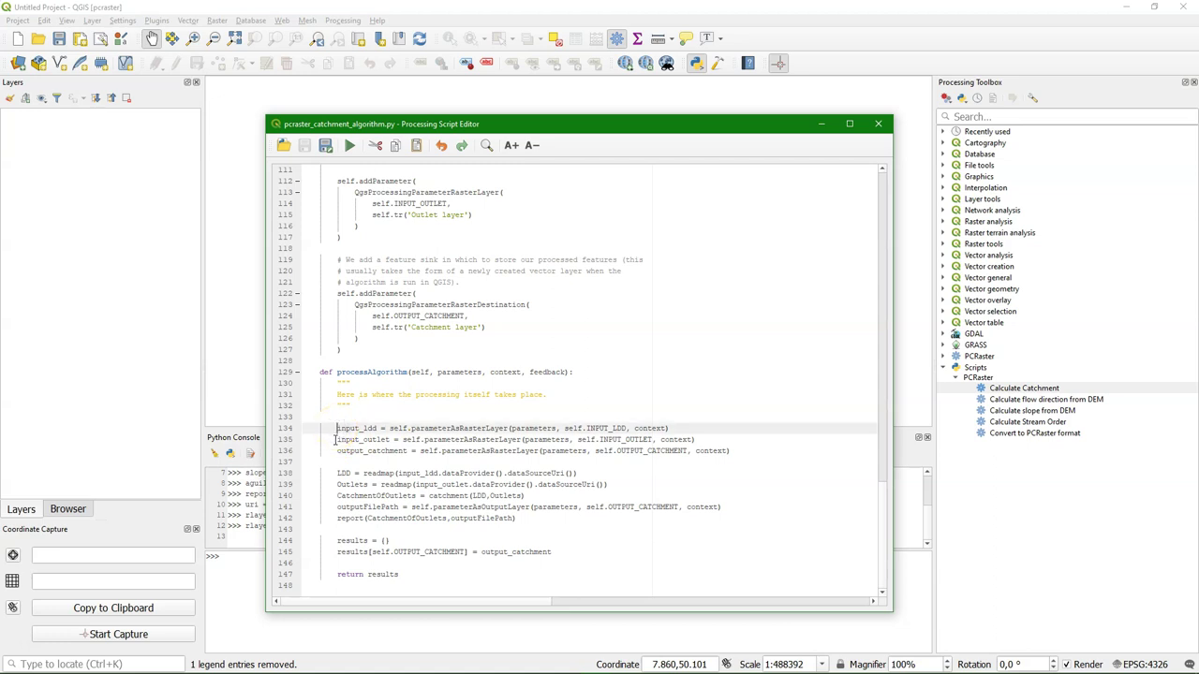
left_click(335, 439)
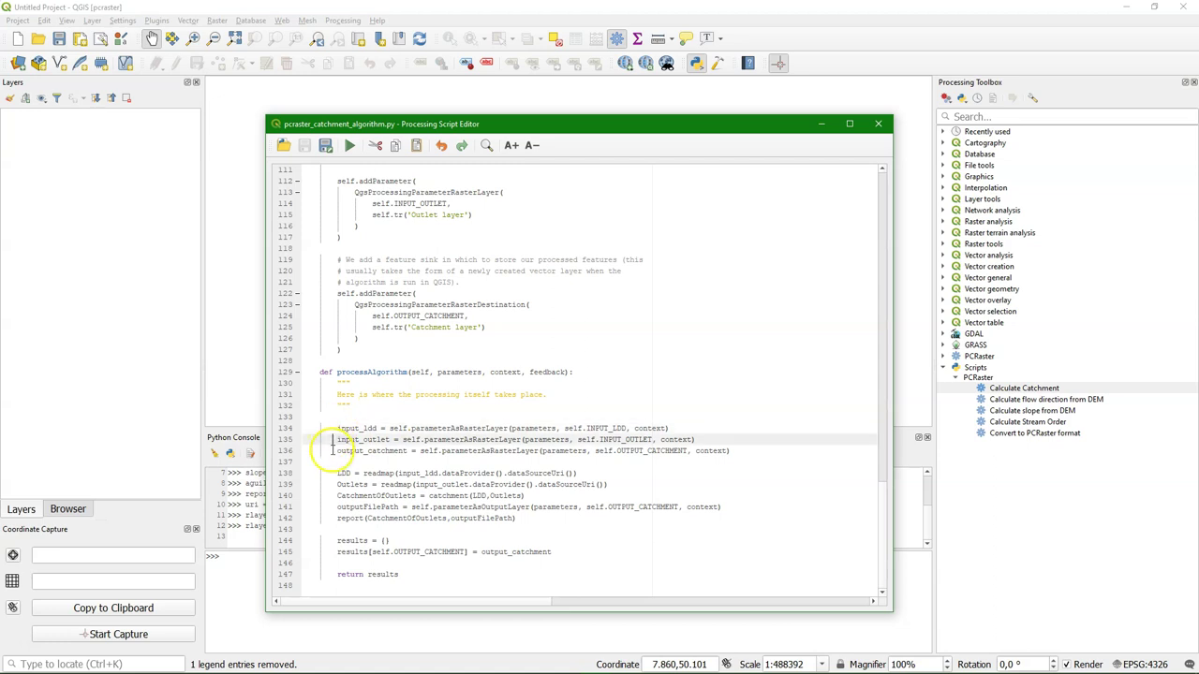
left_click(334, 452)
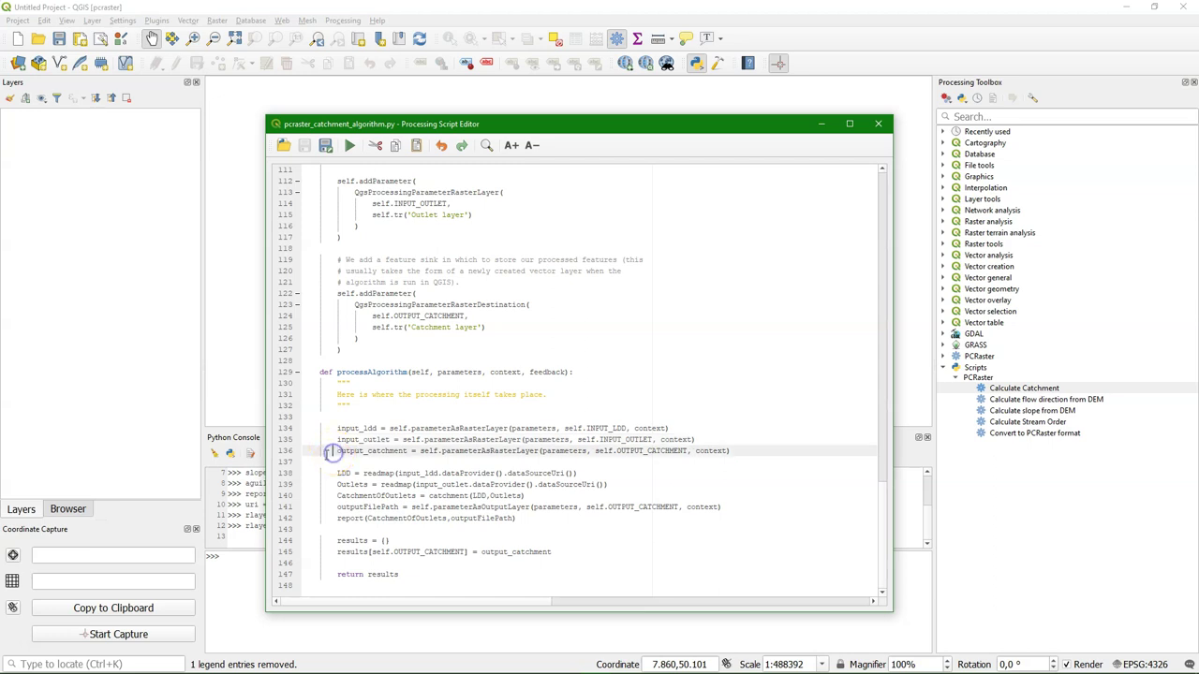
left_click(329, 475)
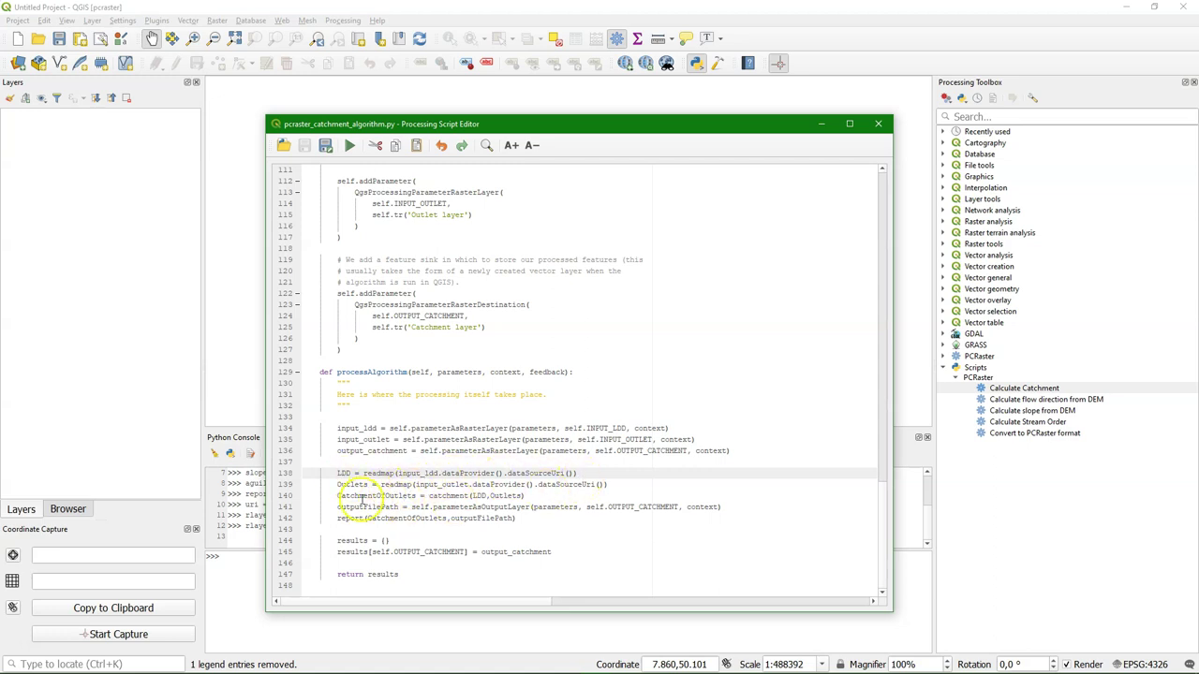
left_click(335, 486)
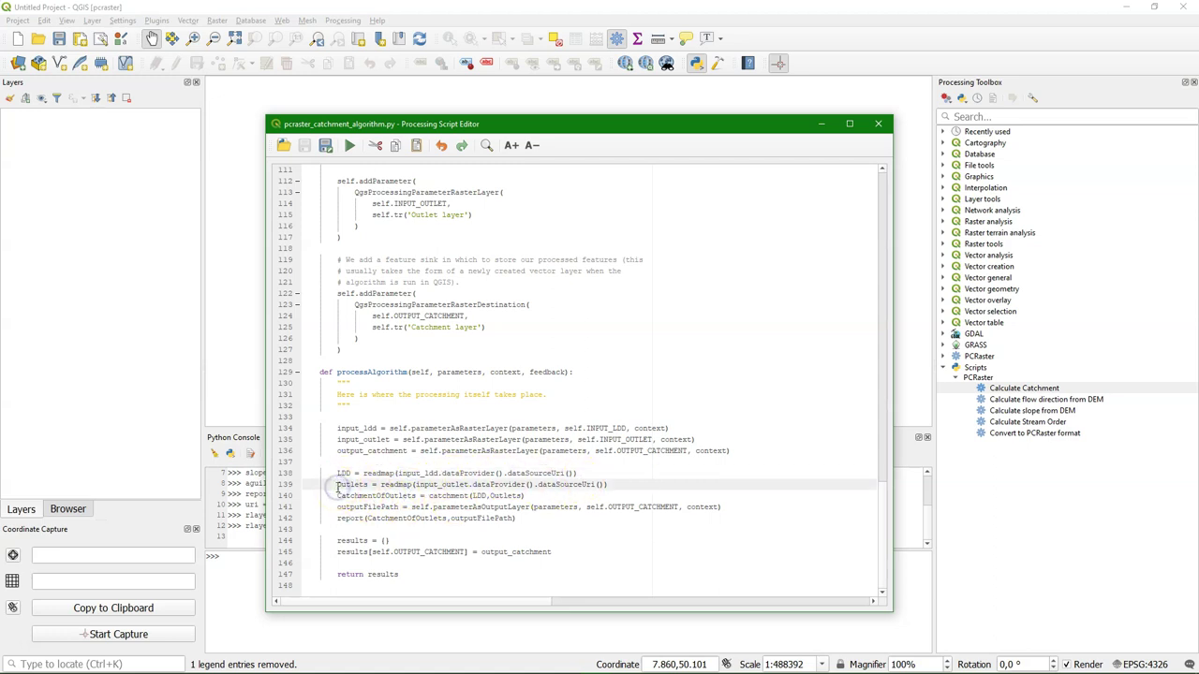
left_click(337, 496)
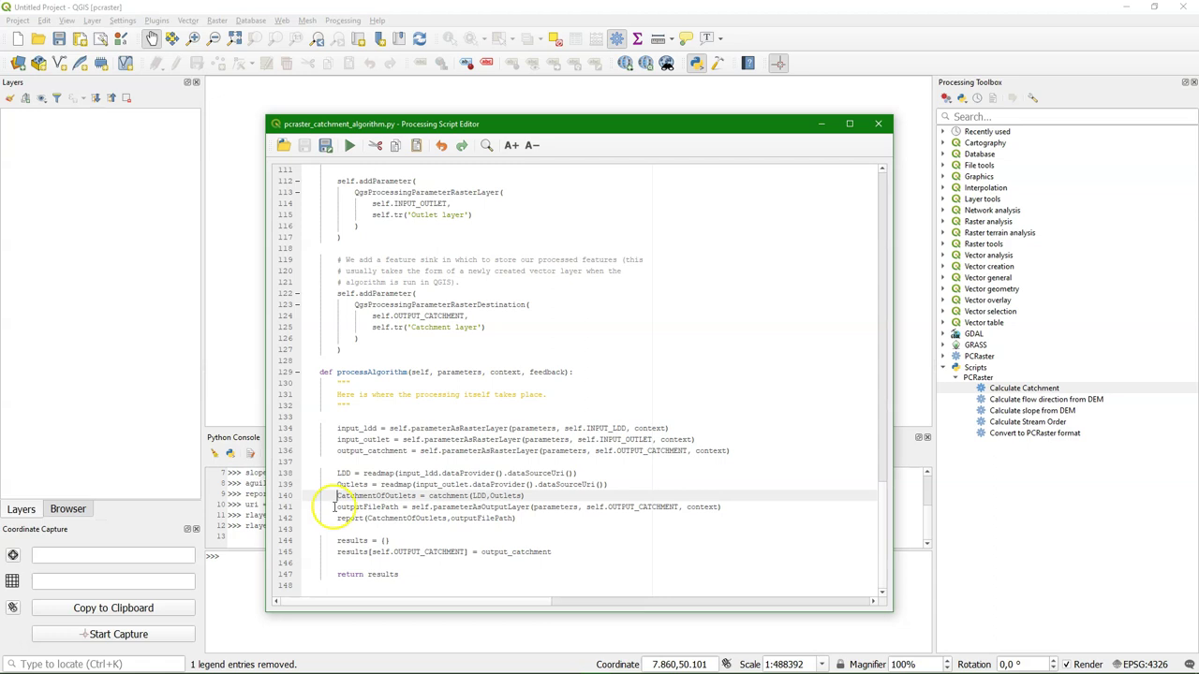
Go over the output path, report call and results dictionary, then close the script editor.
left_click(334, 506)
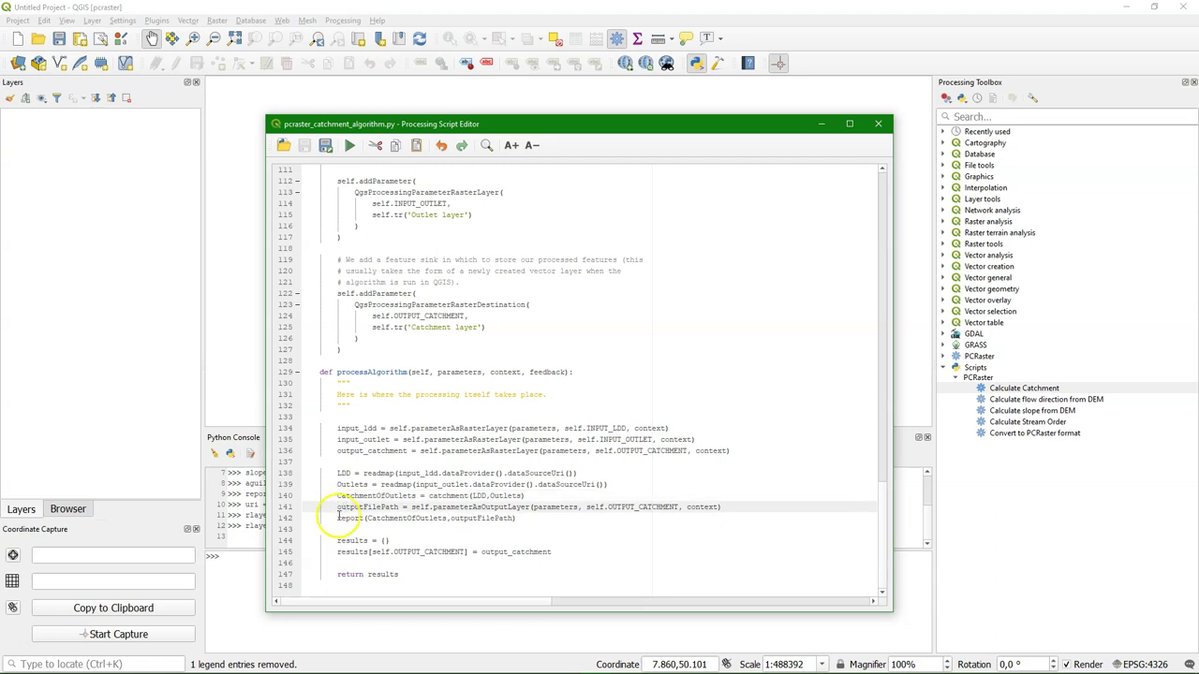
left_click(338, 518)
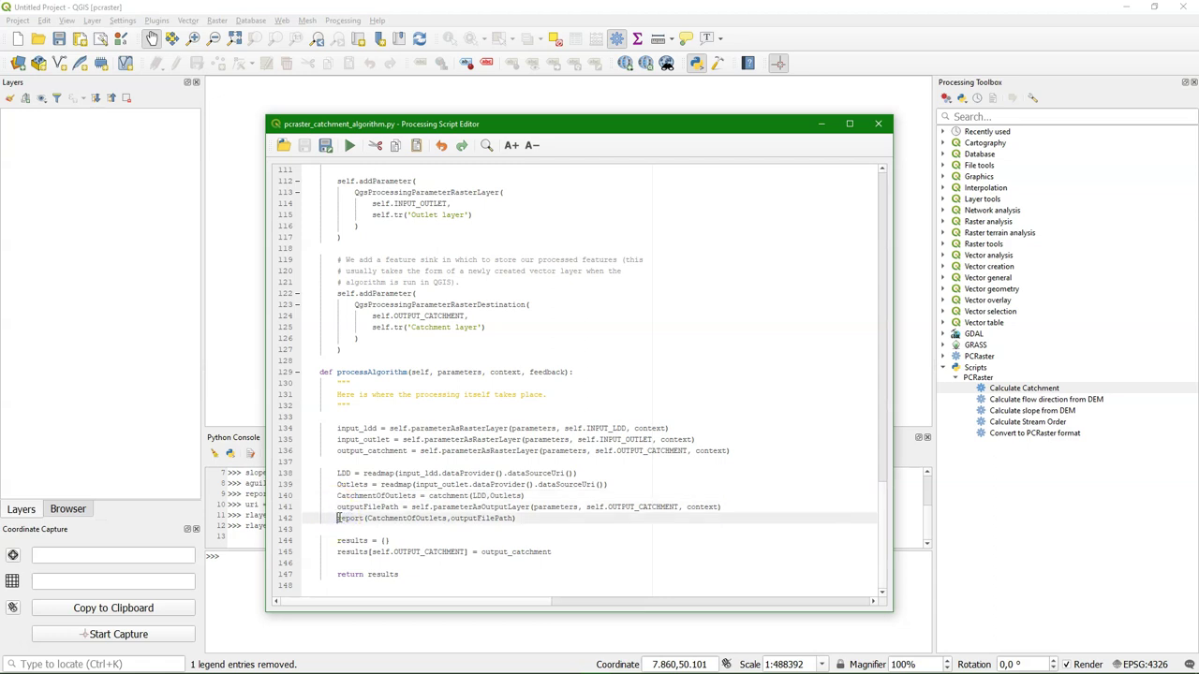
left_click(335, 540)
left_click(338, 553)
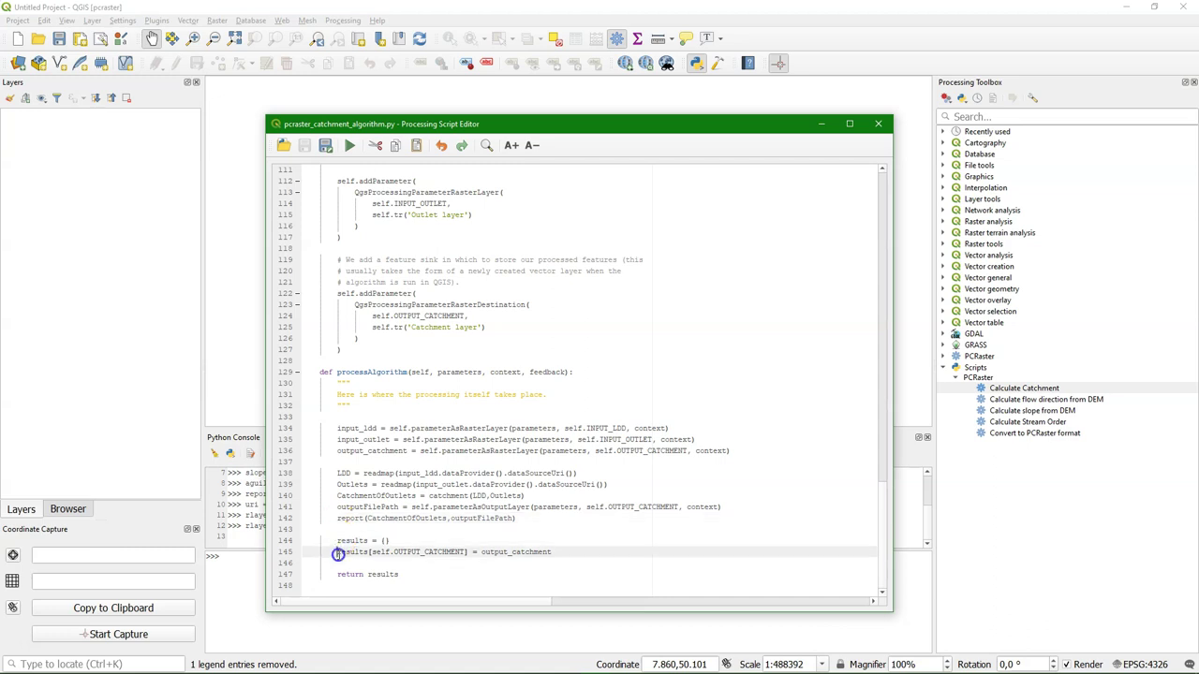
left_click(333, 575)
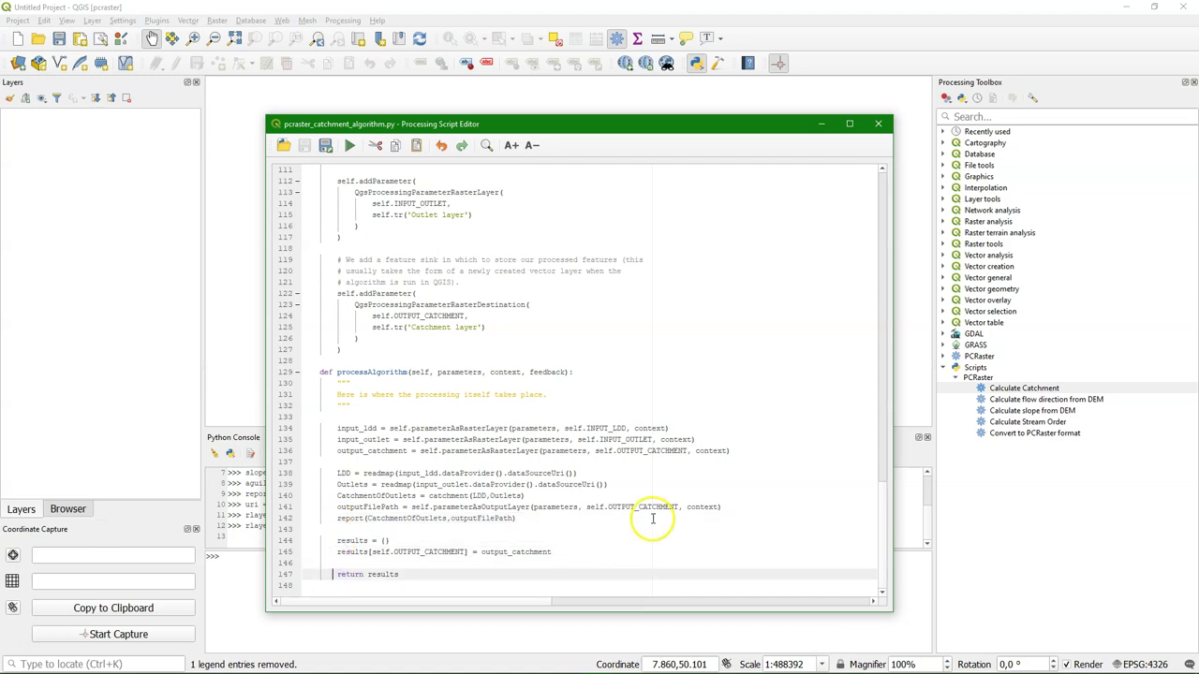
left_click(876, 124)
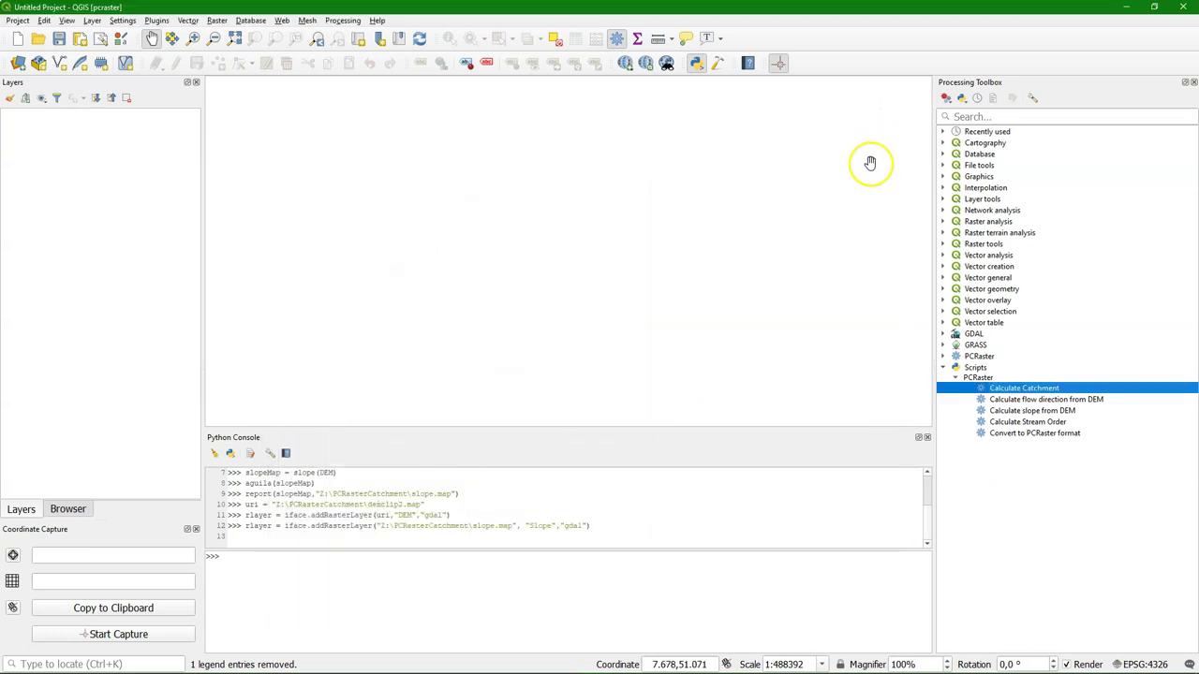
Add boundingbox.shp and the four elevation tiles from Chapter_4 to the map.
left_click(925, 439)
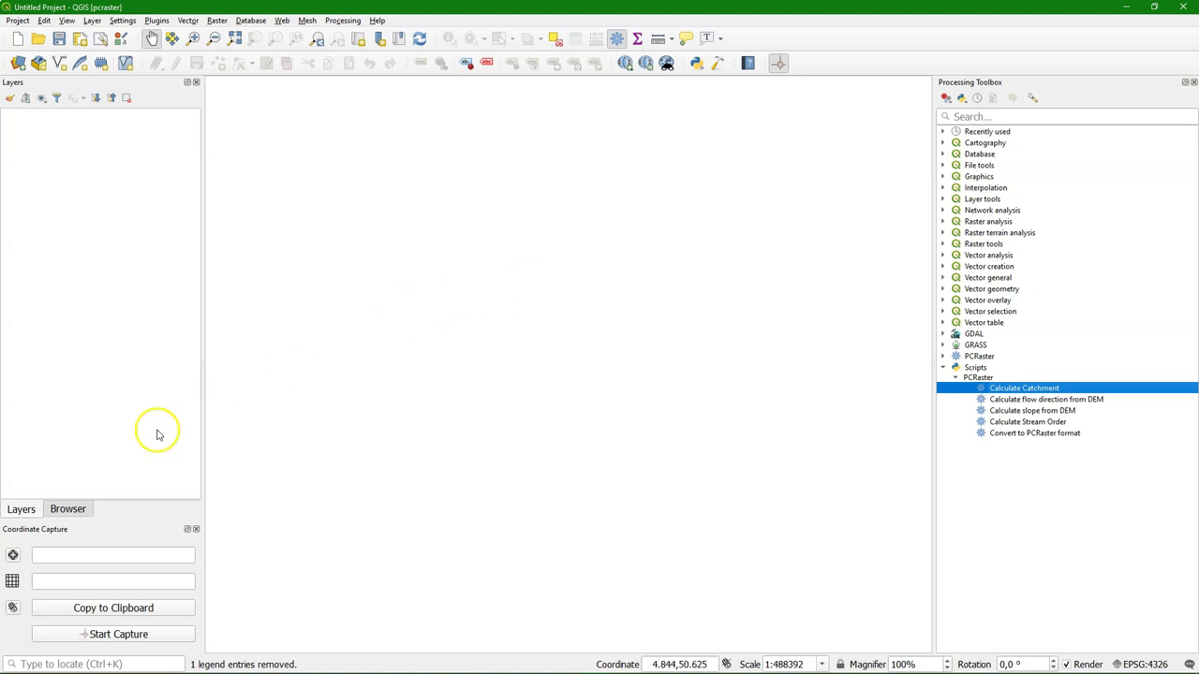
left_click(62, 510)
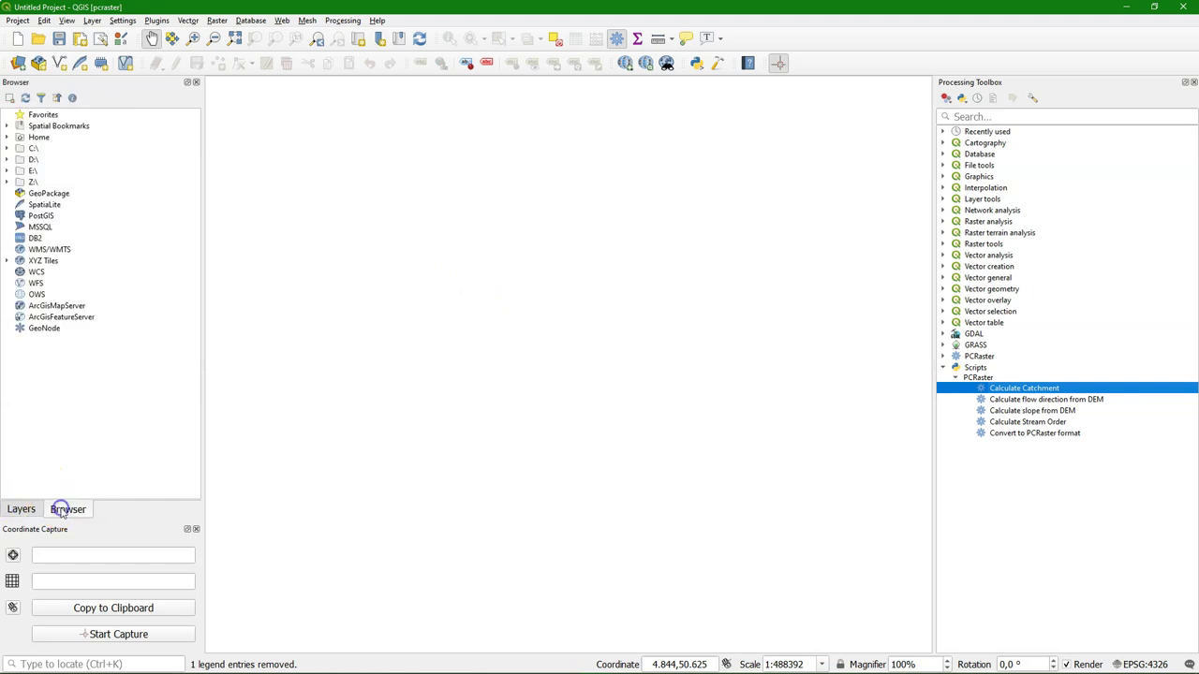
left_click(18, 127)
left_click(19, 127)
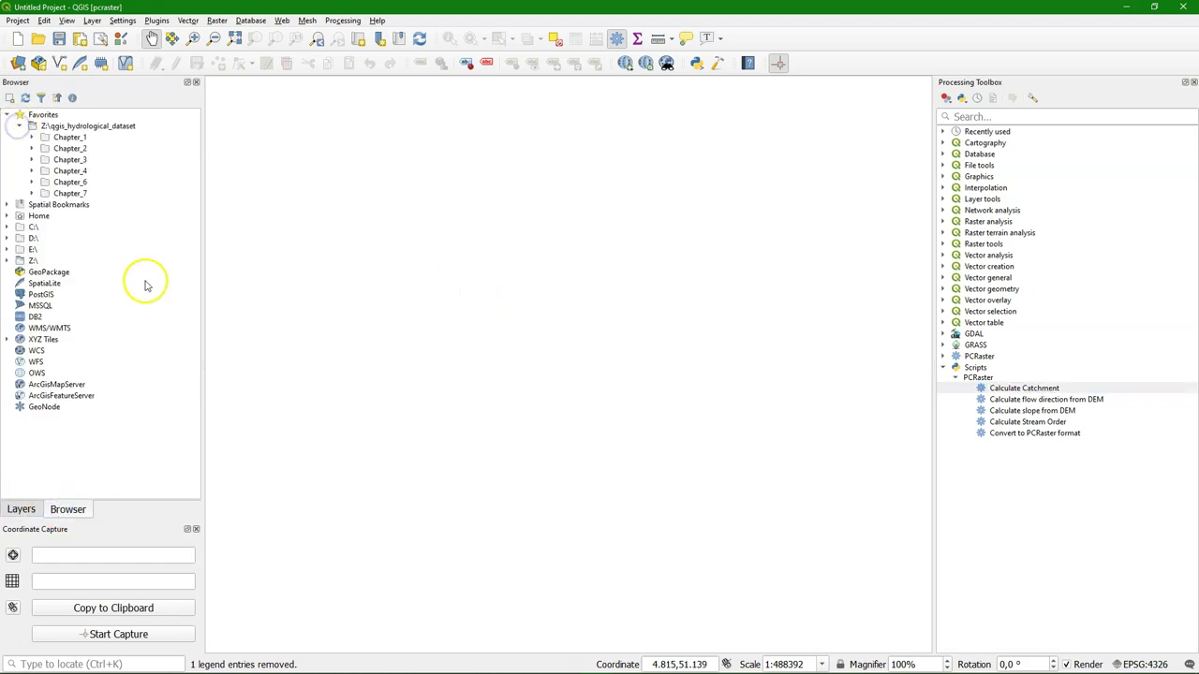
left_click(31, 170)
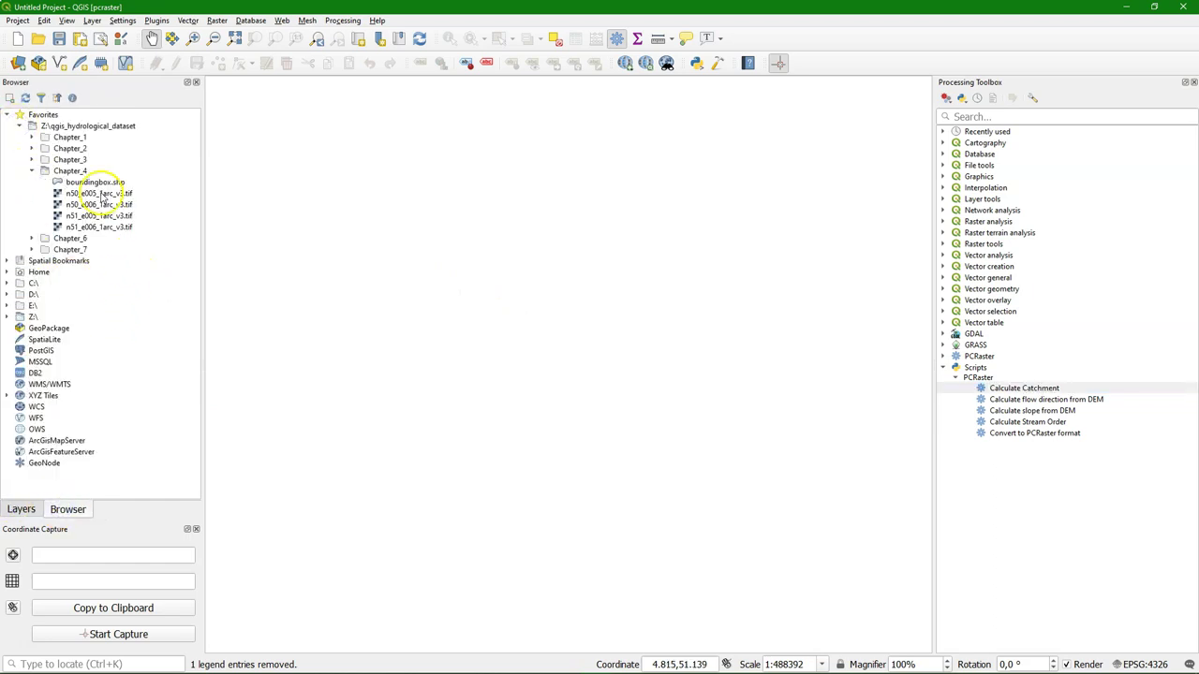
left_click(94, 182)
left_click(110, 230, "shift")
left_click_drag(86, 196, 460, 182)
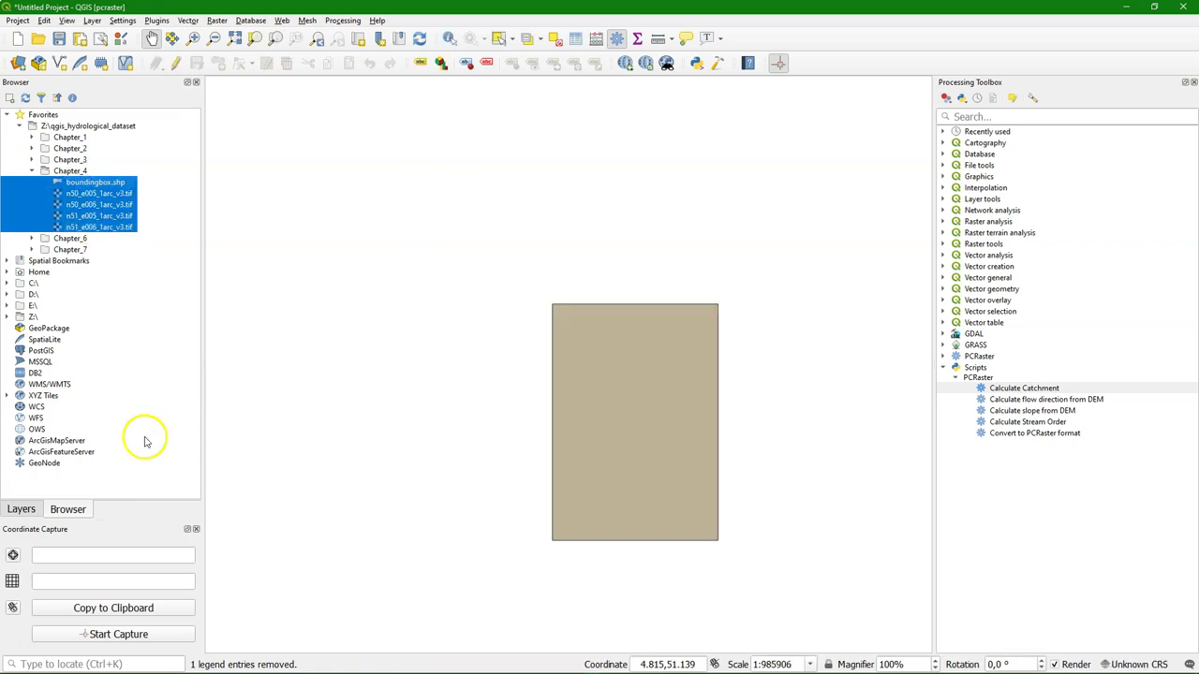
Set the project coordinate system to WGS 84 / UTM zone 32N (EPSG:32632).
left_click(21, 508)
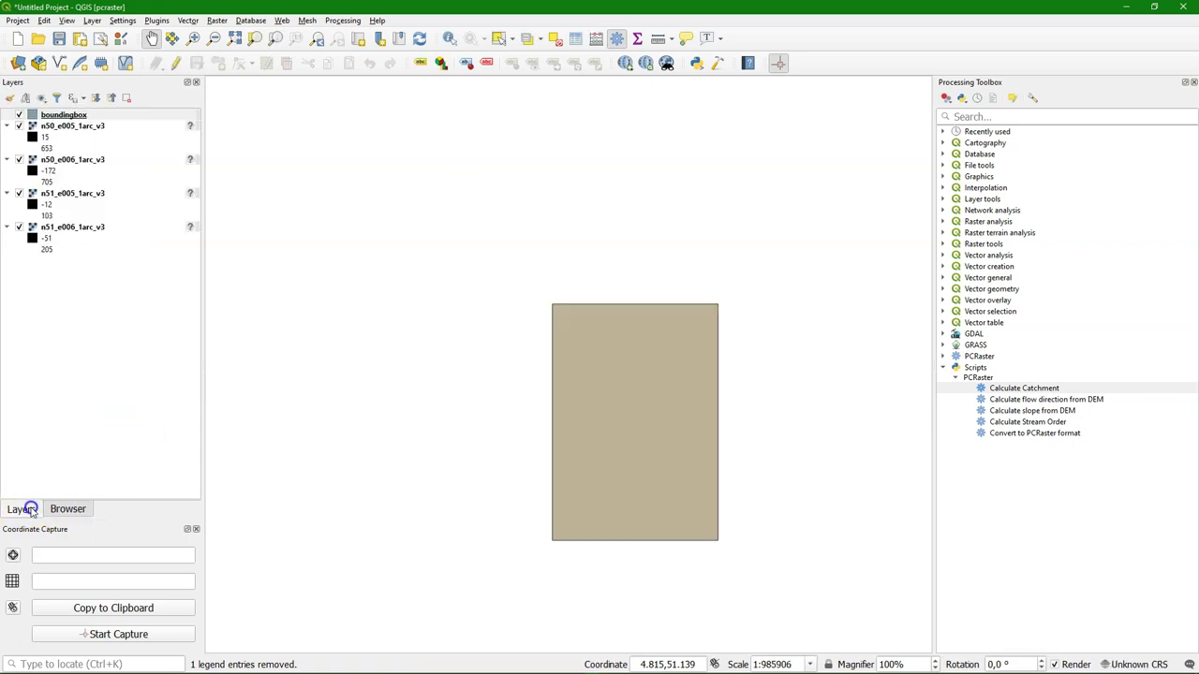
right_click(60, 129)
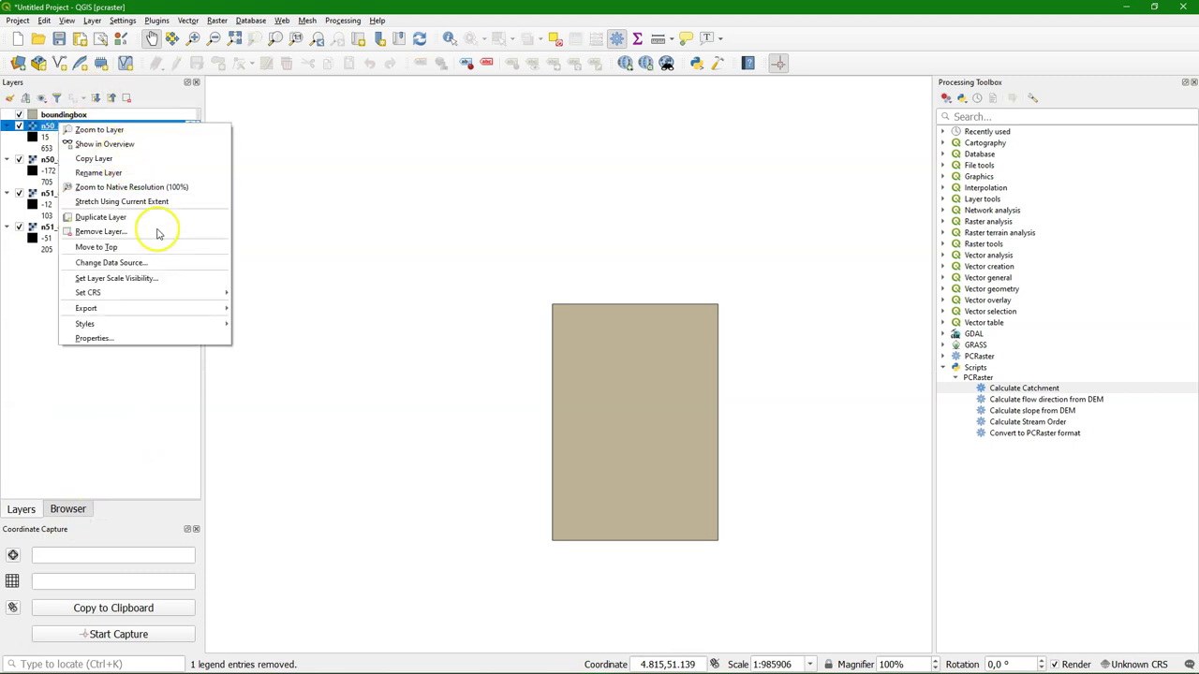
mouse_move(162, 294)
left_click(260, 293)
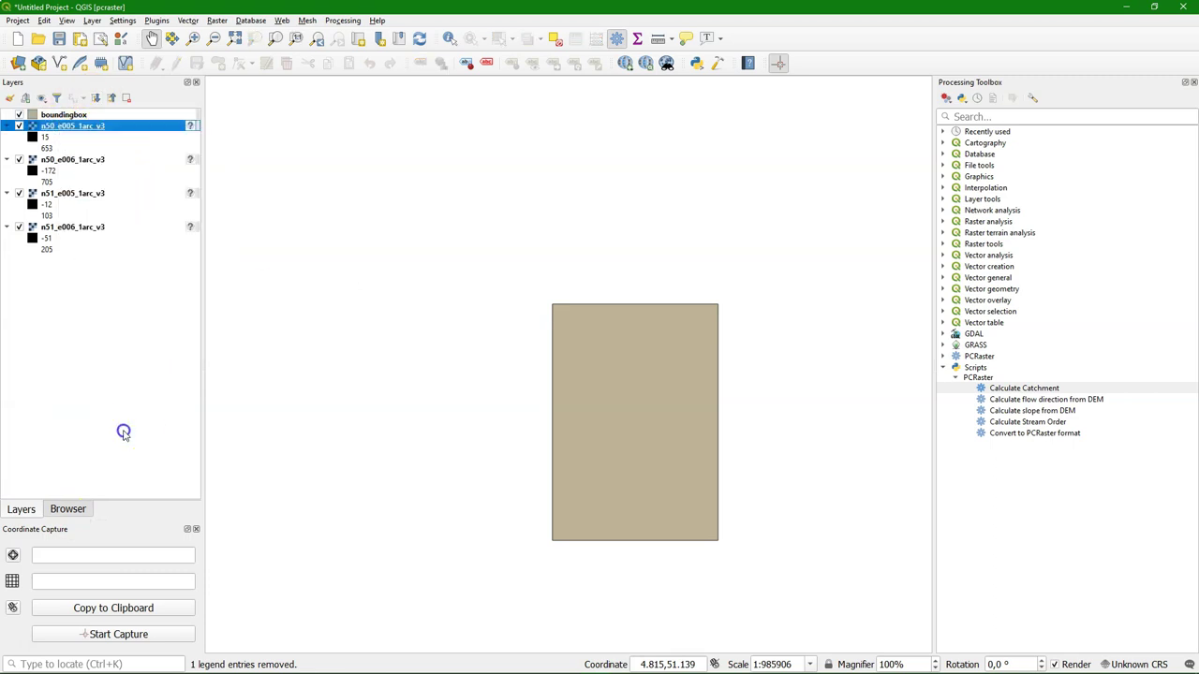
left_click(1159, 664)
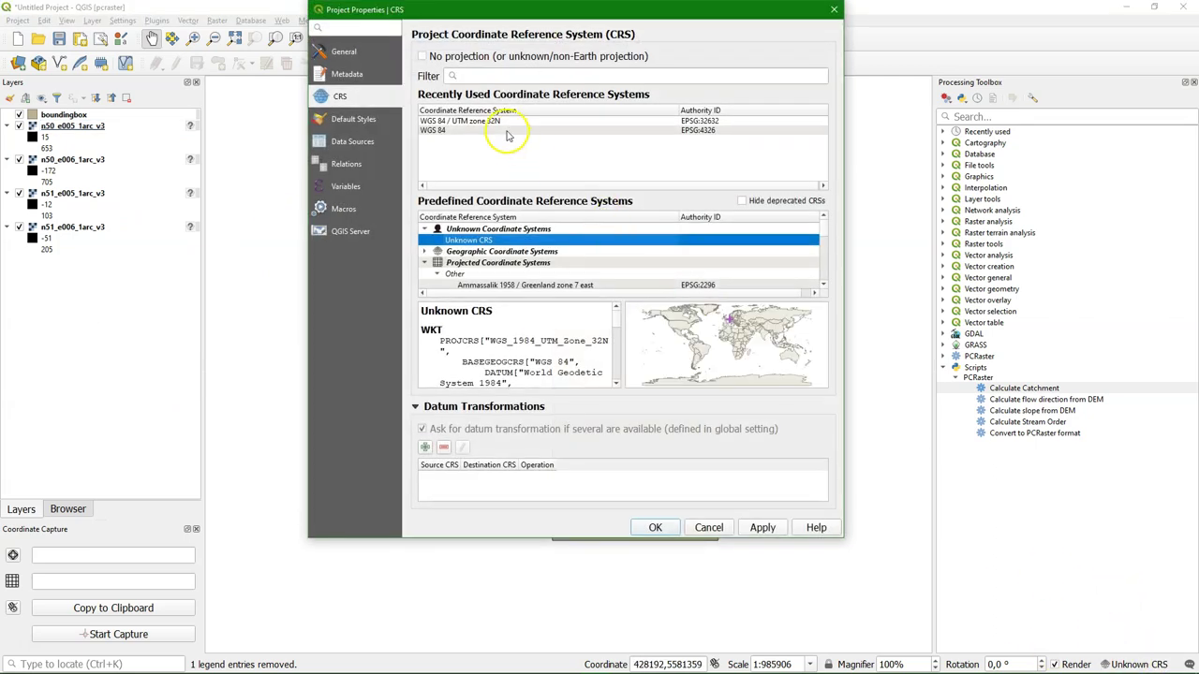
left_click(500, 122)
left_click(655, 527)
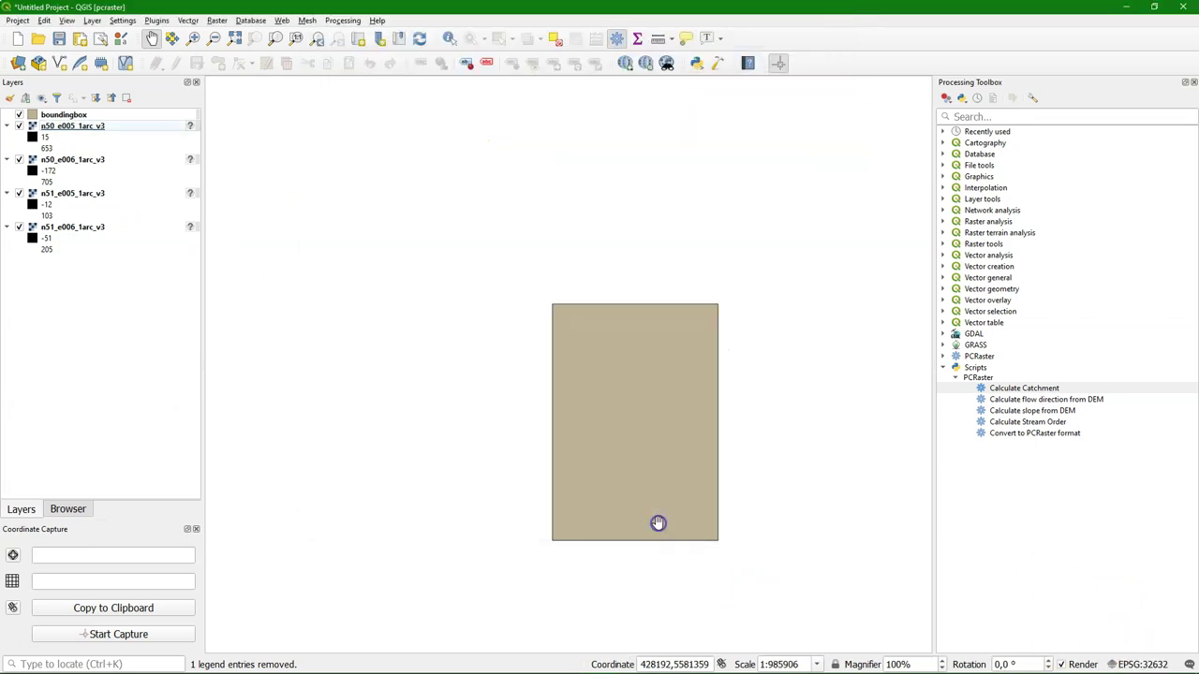
Assign a coordinate system to each elevation tile layer, including n51_e006.
right_click(42, 135)
left_click(235, 294)
right_click(94, 193)
left_click(235, 362)
left_click(653, 509)
right_click(43, 230)
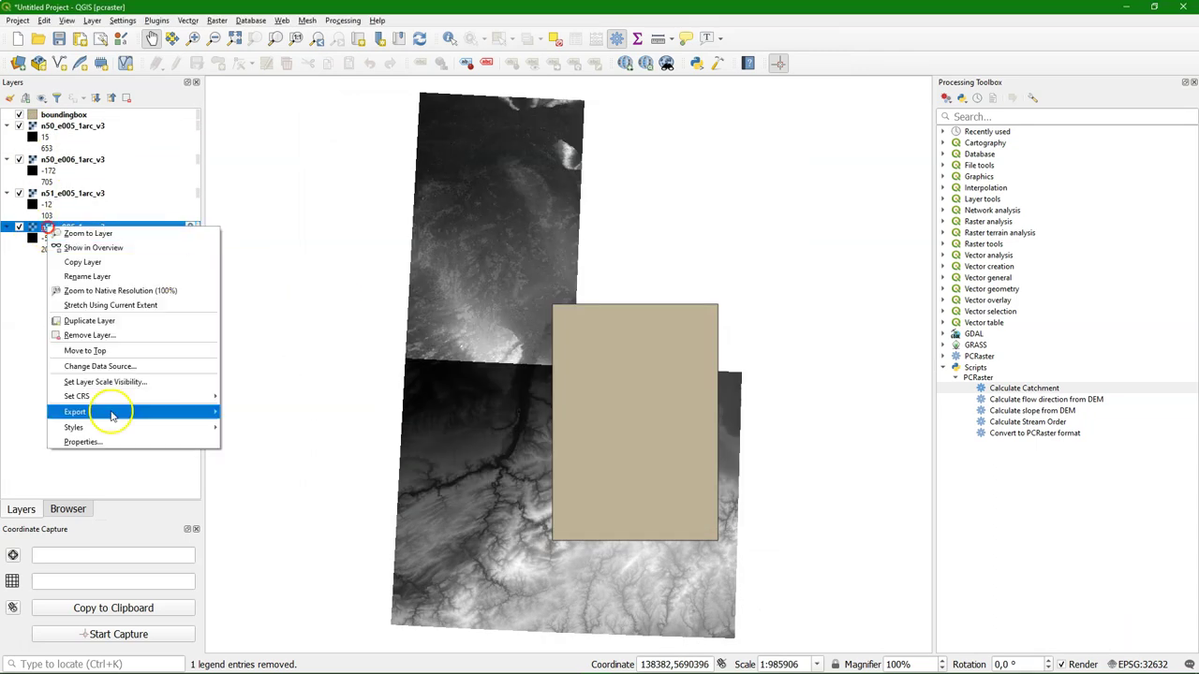
left_click(235, 396)
left_click(656, 509)
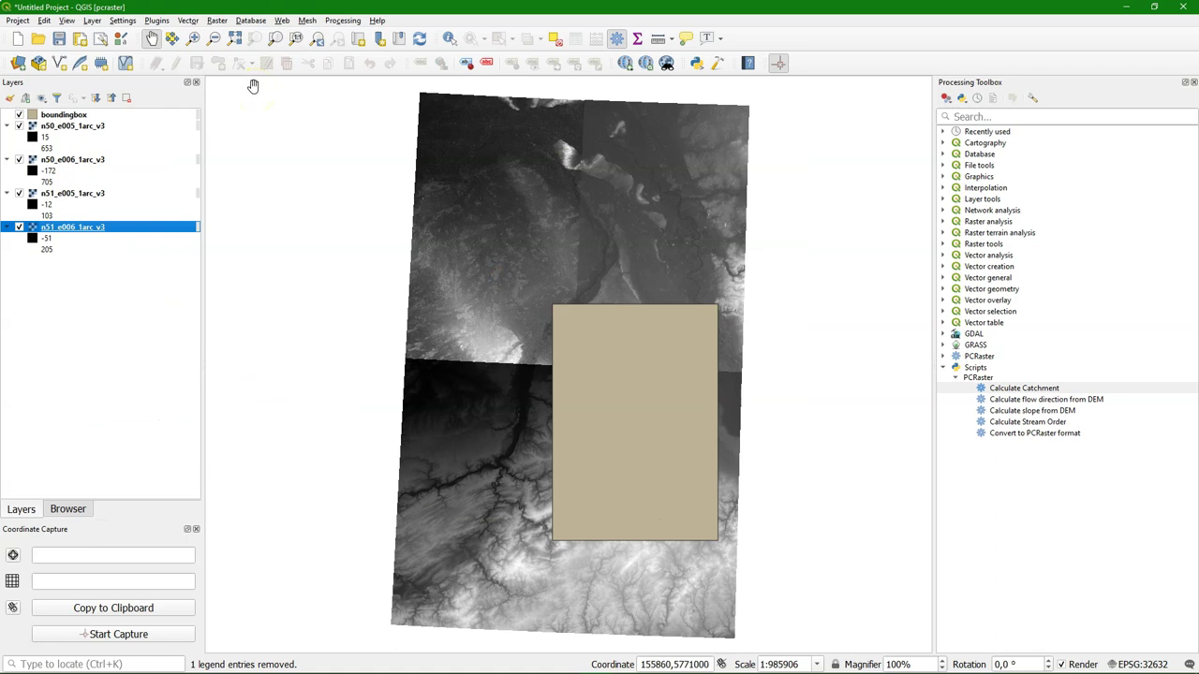
Set up Build Virtual Raster with all four elevation tiles as inputs, merged into one band.
left_click(217, 20)
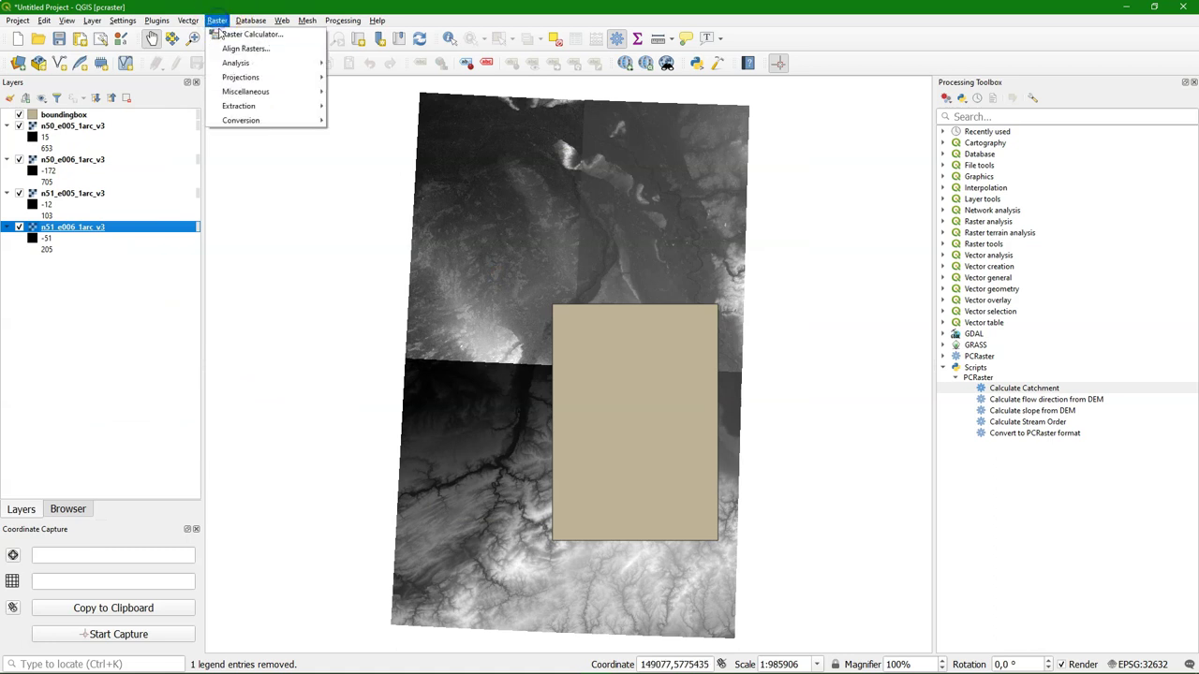
mouse_move(276, 93)
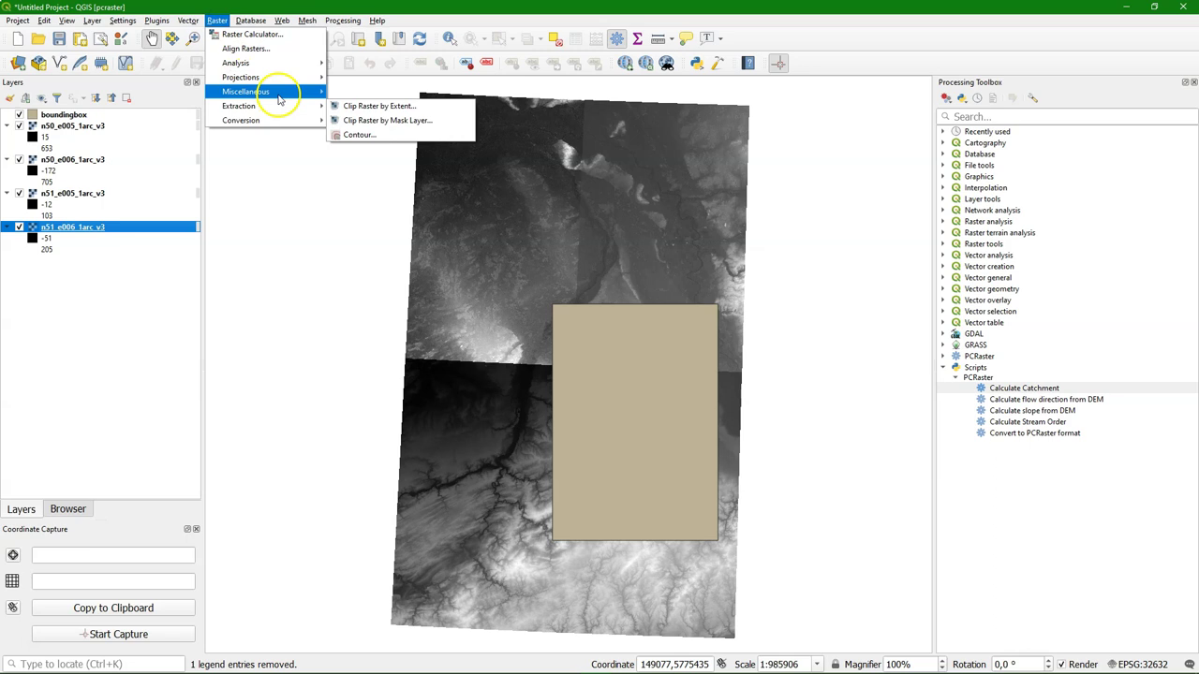
left_click(371, 91)
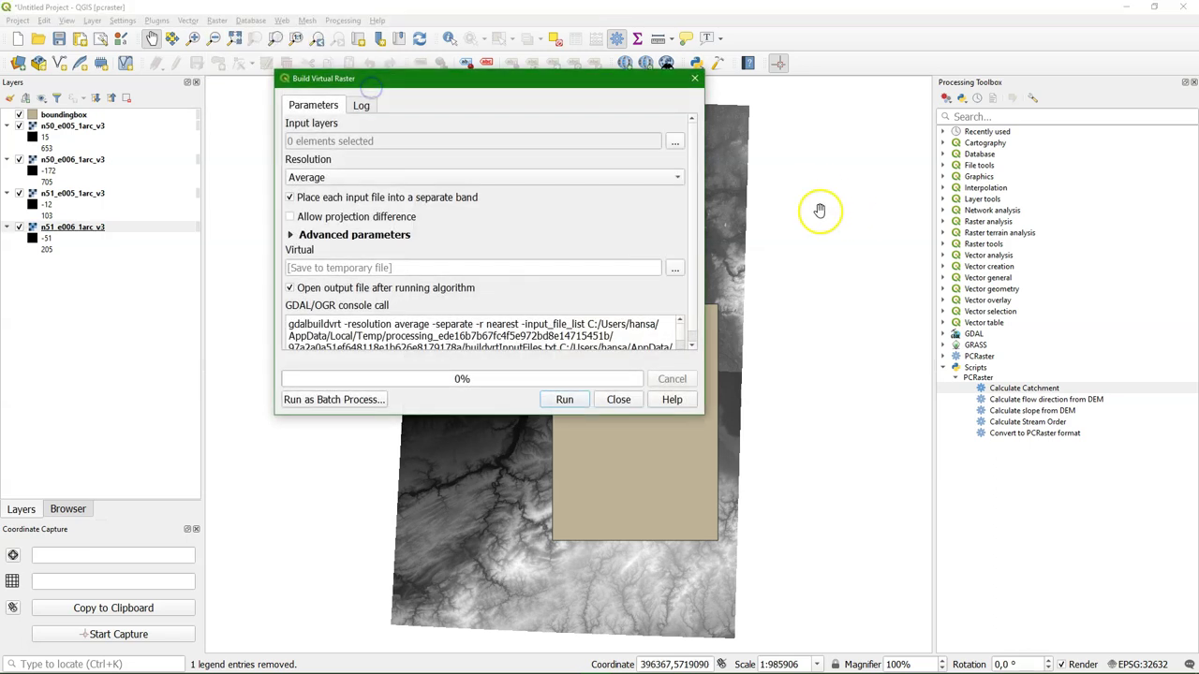
left_click(683, 144)
left_click(671, 251)
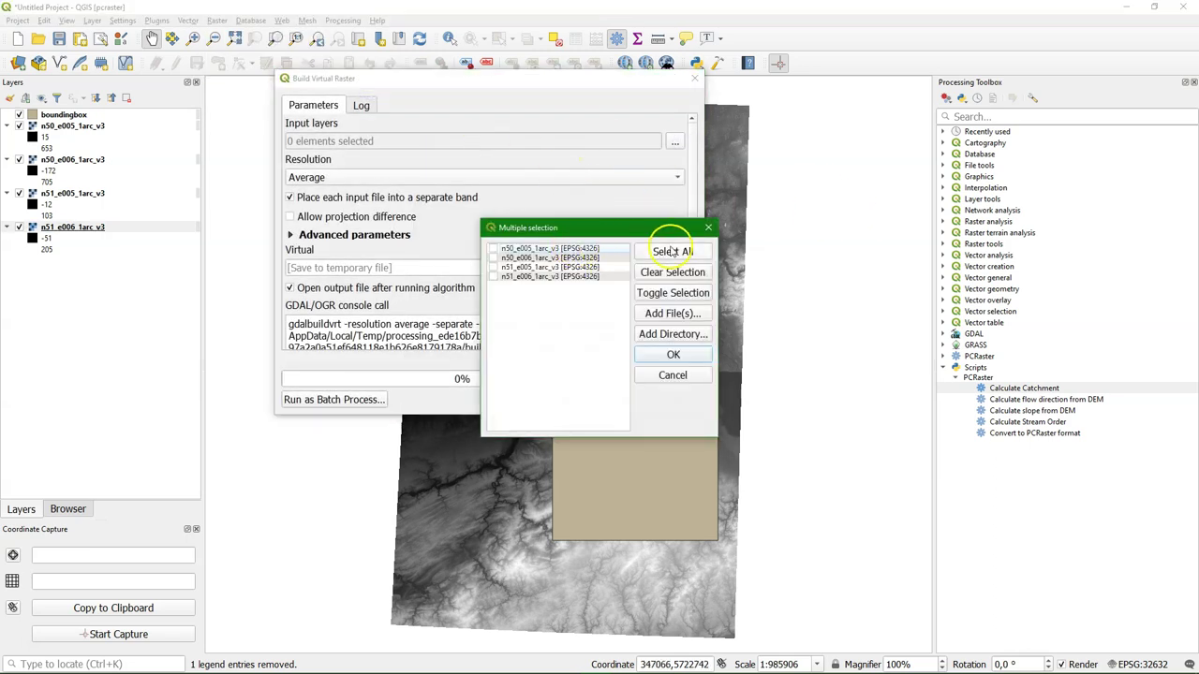
left_click(673, 354)
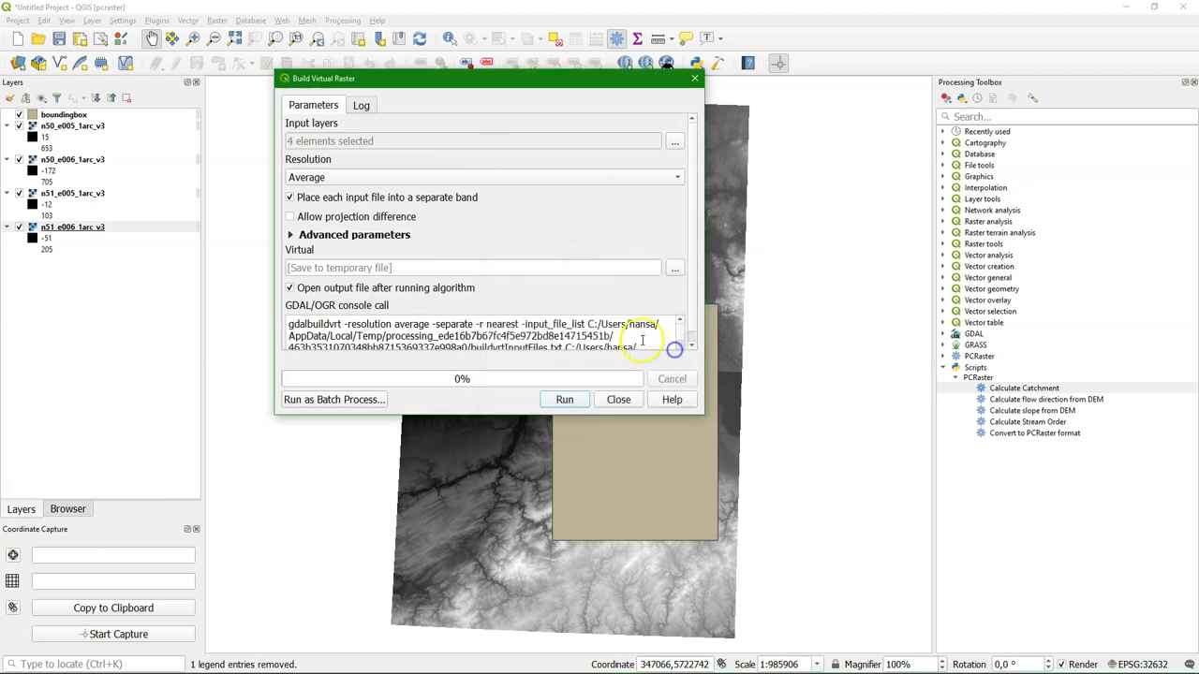
left_click(289, 197)
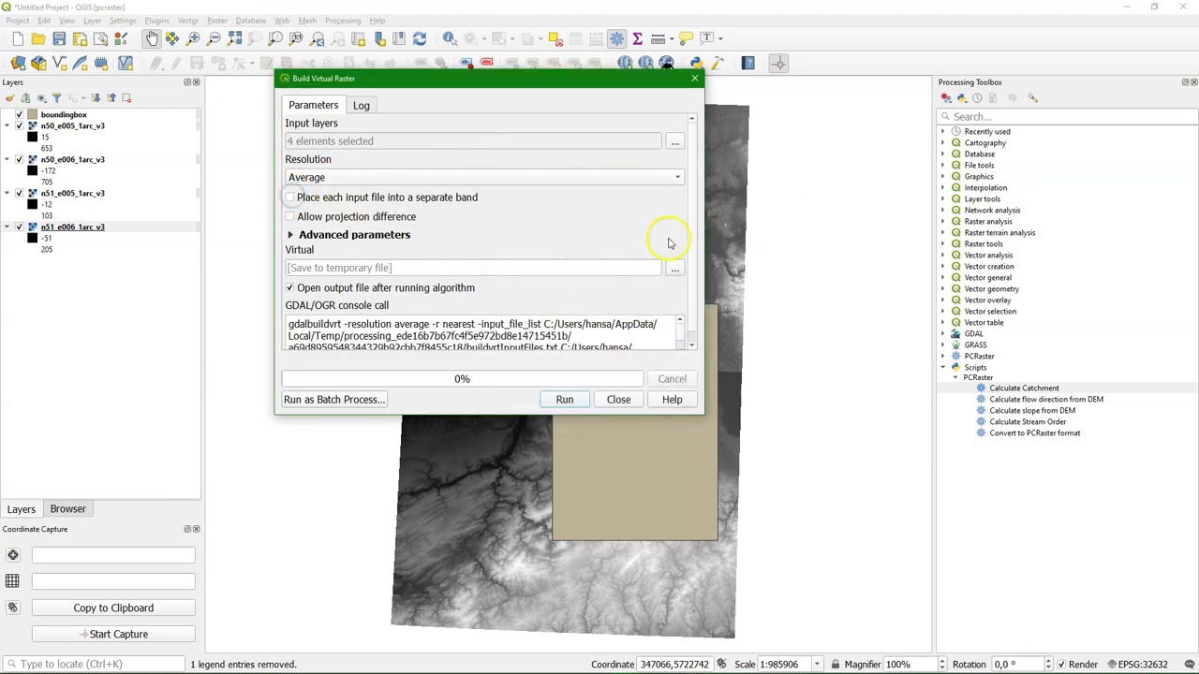
Save the virtual raster as demmosaic.vrt in Rur_PCRaster and run the build.
scroll(689, 260, "down", 1)
left_click(675, 256)
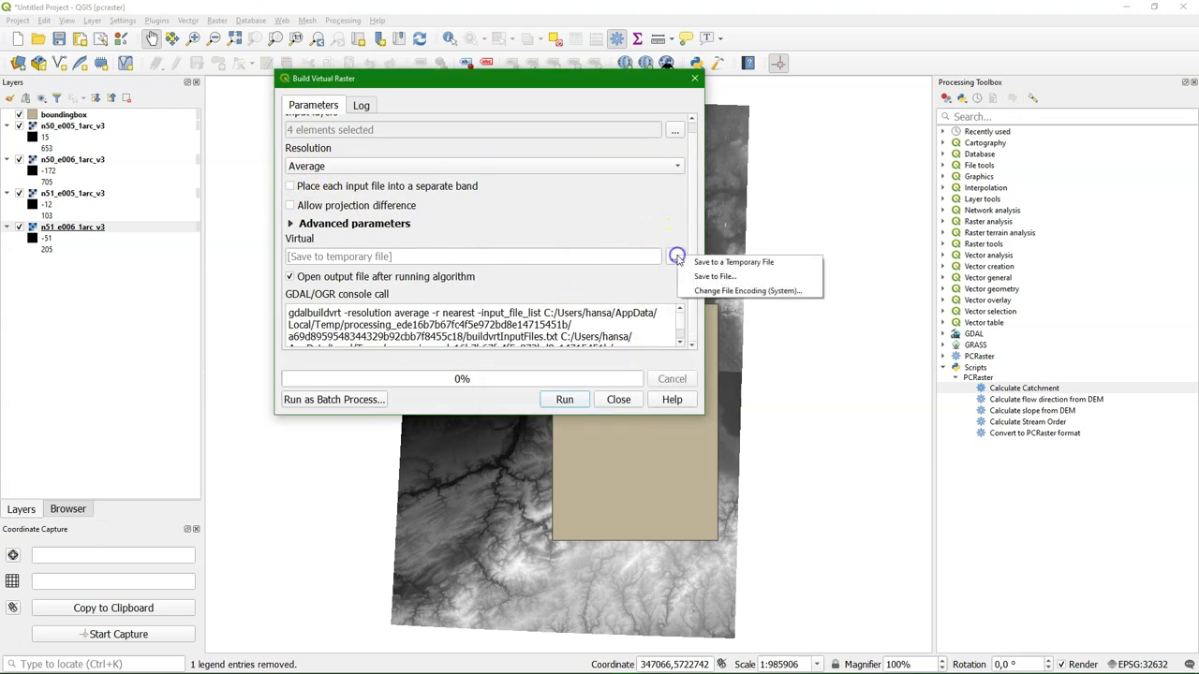
left_click(708, 278)
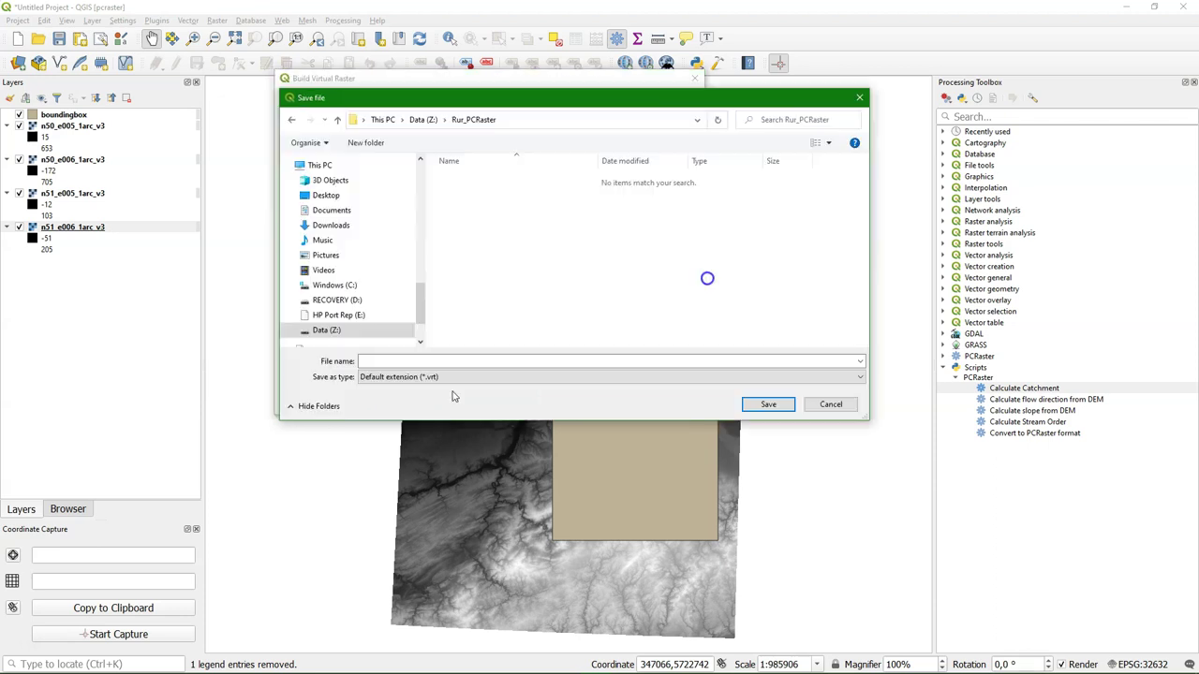
left_click(433, 361)
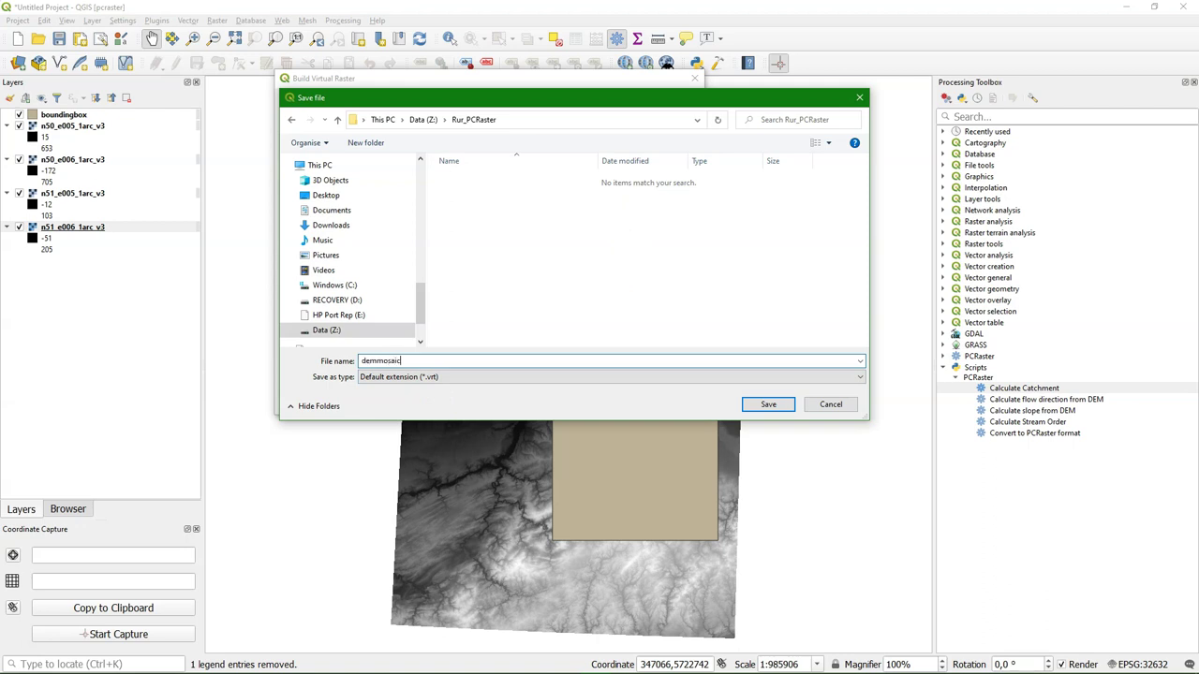
left_click(770, 404)
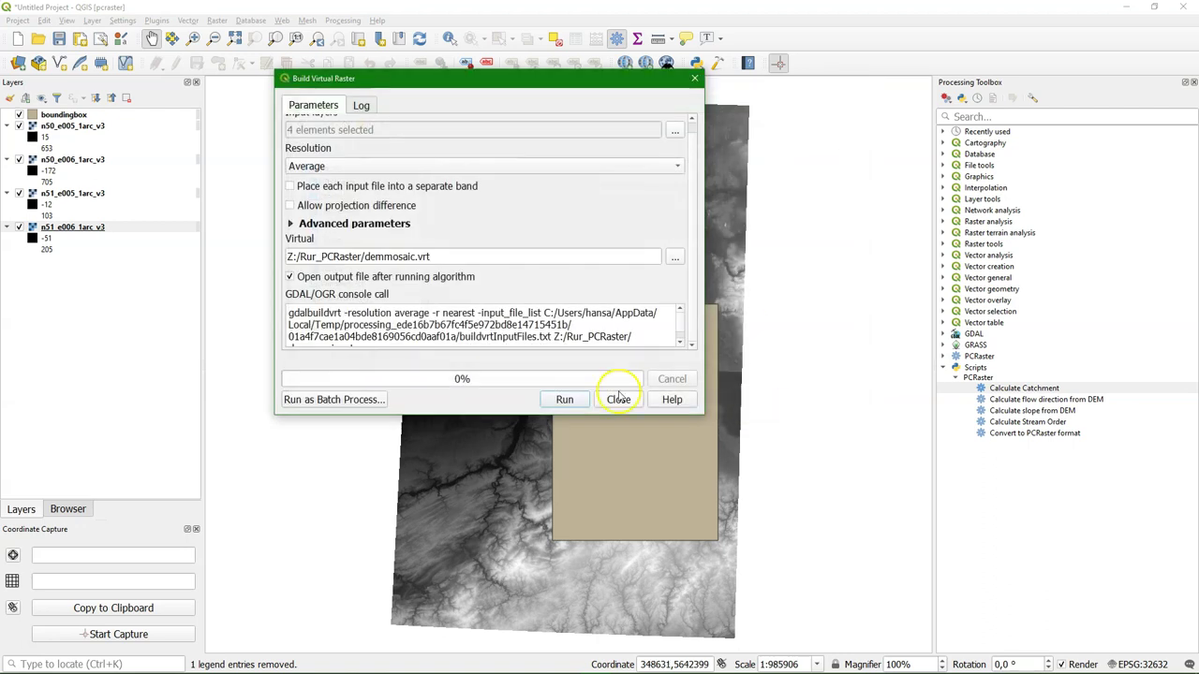
left_click(564, 401)
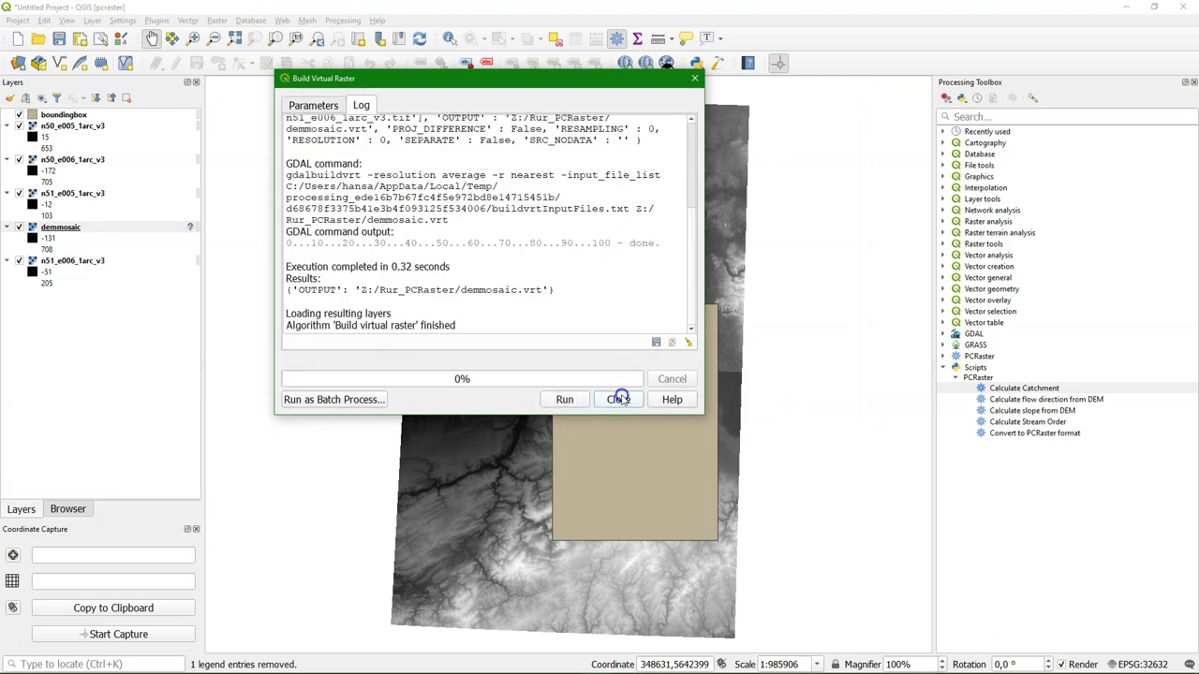
left_click(621, 399)
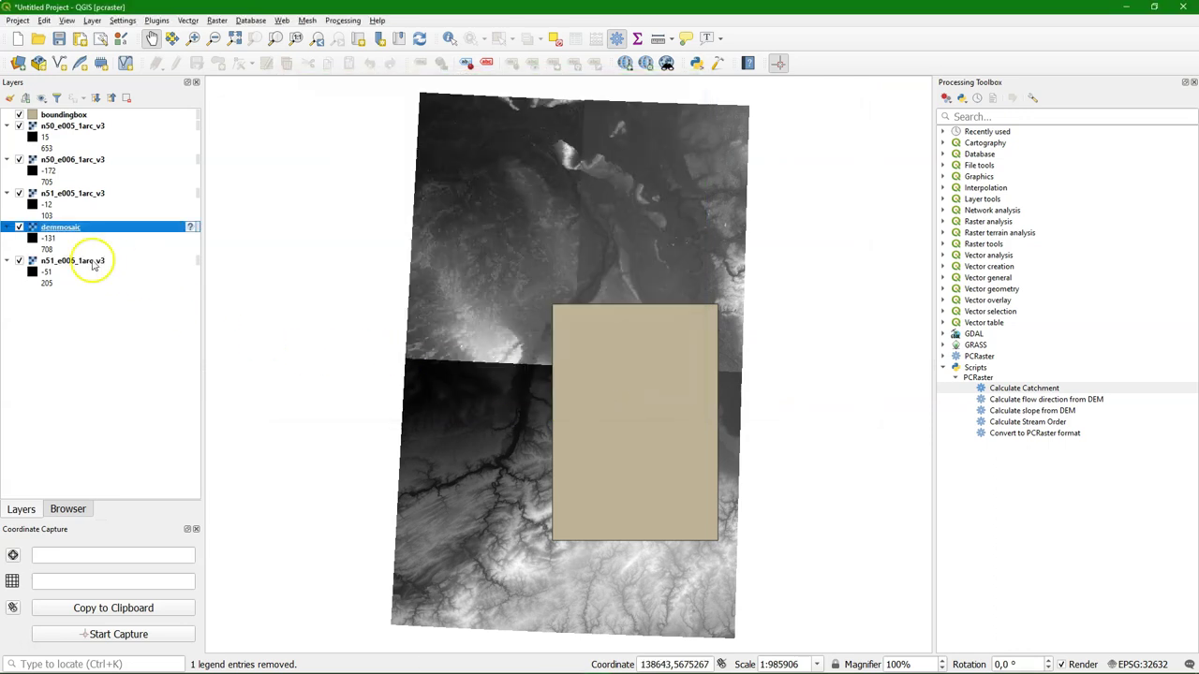
Remove the four tile layers n50_e005, n50_e006, n51_e005 and n51_e006.
left_click(73, 261)
left_click(73, 193, "ctrl")
left_click(70, 160, "ctrl")
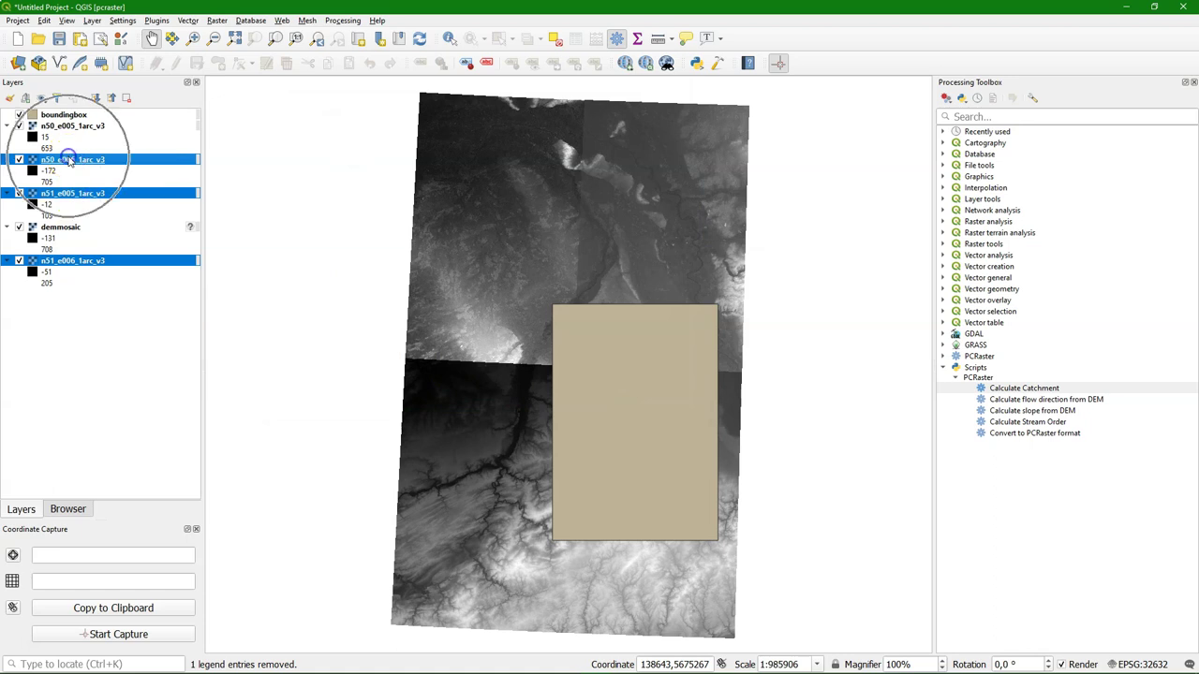
left_click(66, 128, "ctrl")
right_click(65, 131)
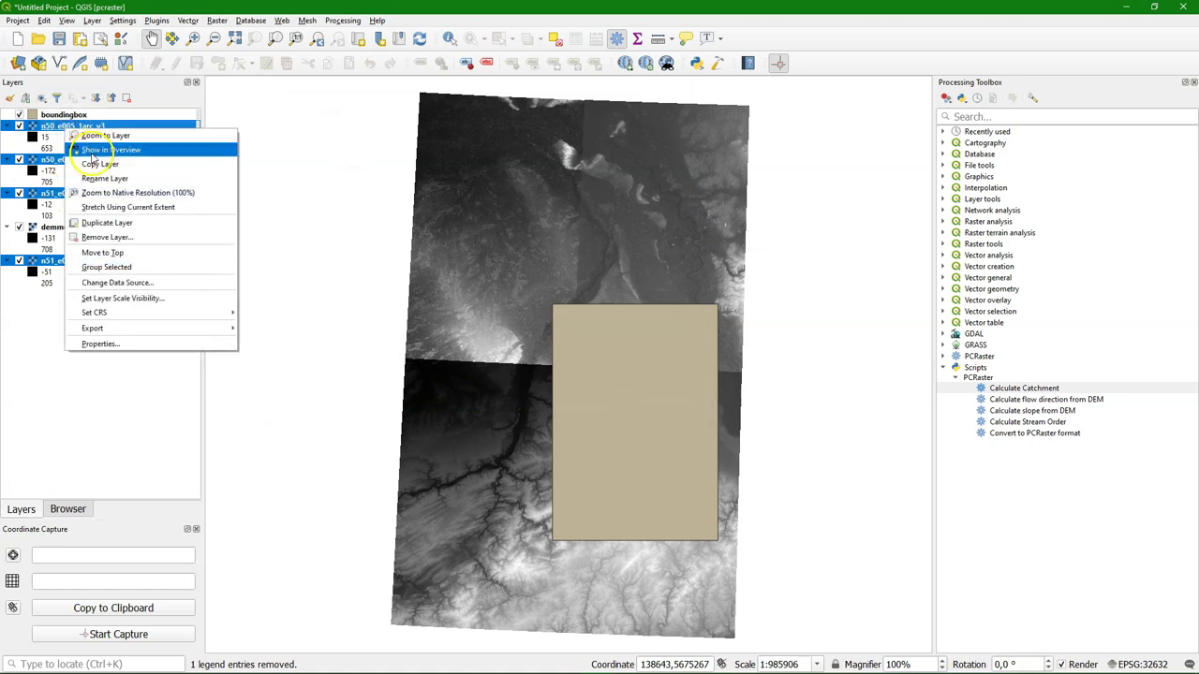
left_click(106, 237)
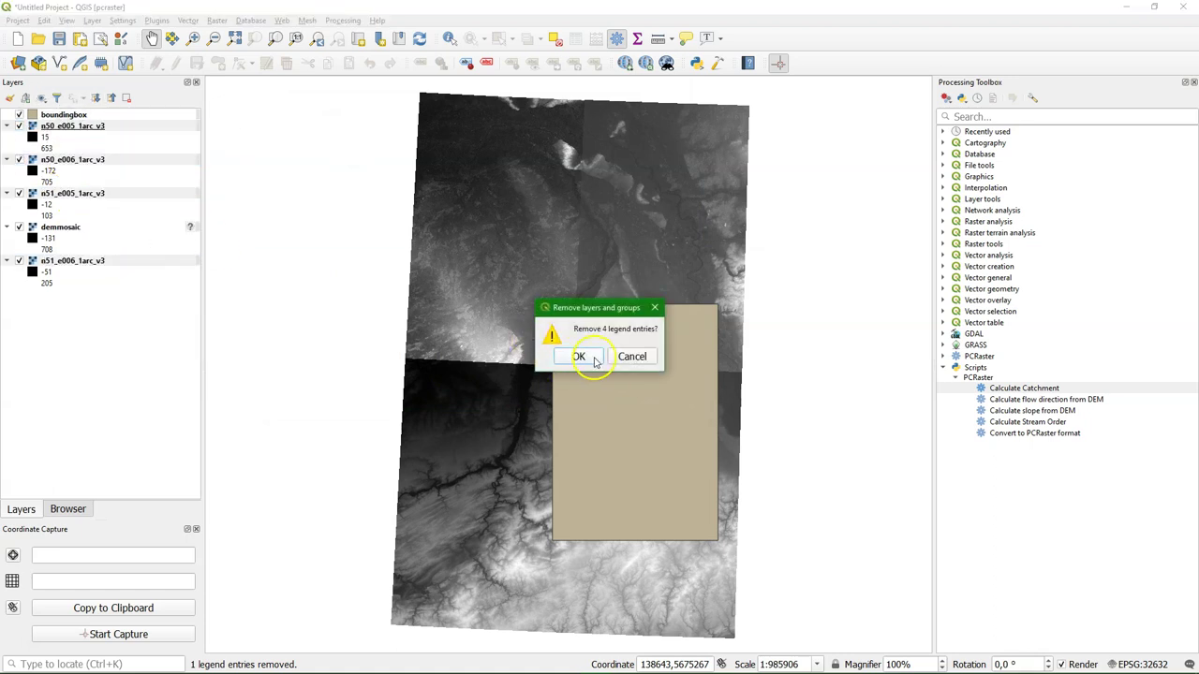
left_click(578, 354)
Set the demmosaic layer's coordinate system to WGS 84 (EPSG:4326).
right_click(72, 131)
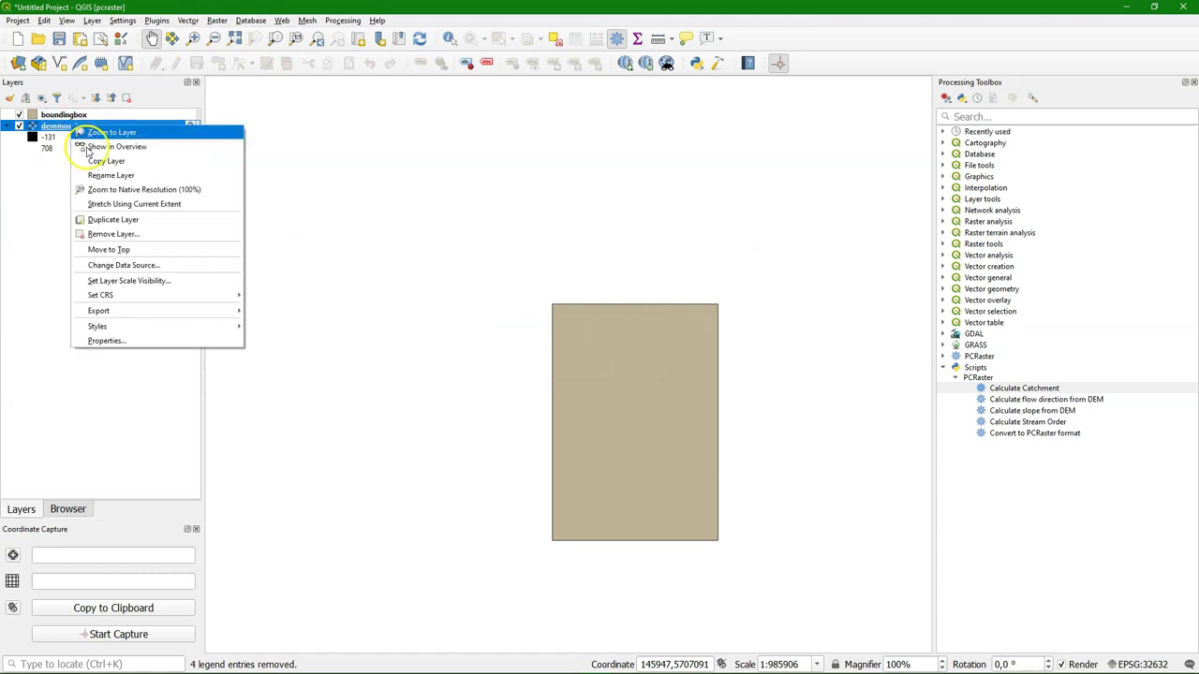
mouse_move(169, 295)
left_click(266, 296)
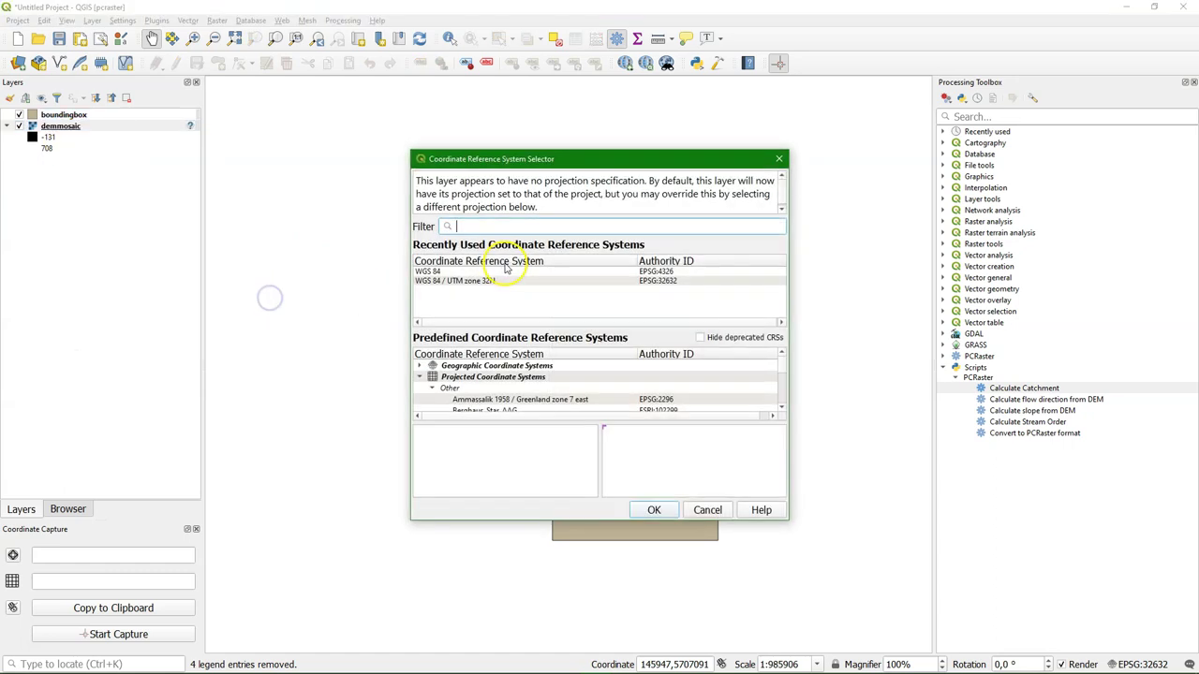
left_click(456, 272)
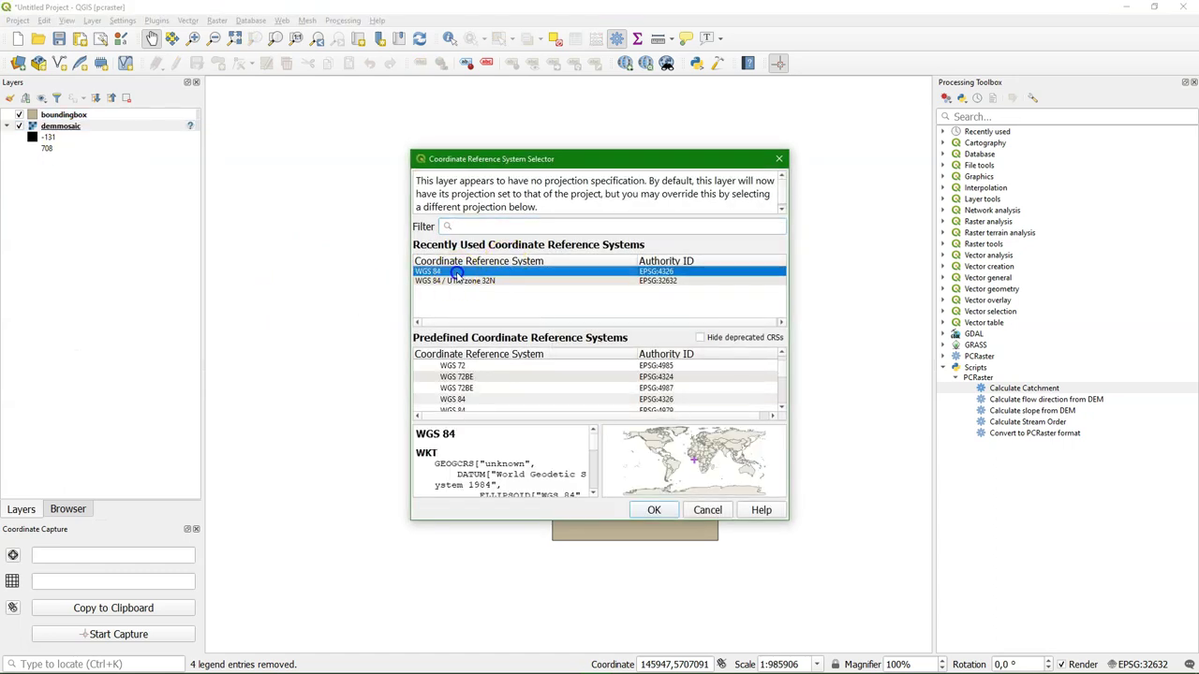
left_click(654, 510)
Export demmosaic as demclip.tif with its extent taken from the boundingbox layer.
right_click(59, 131)
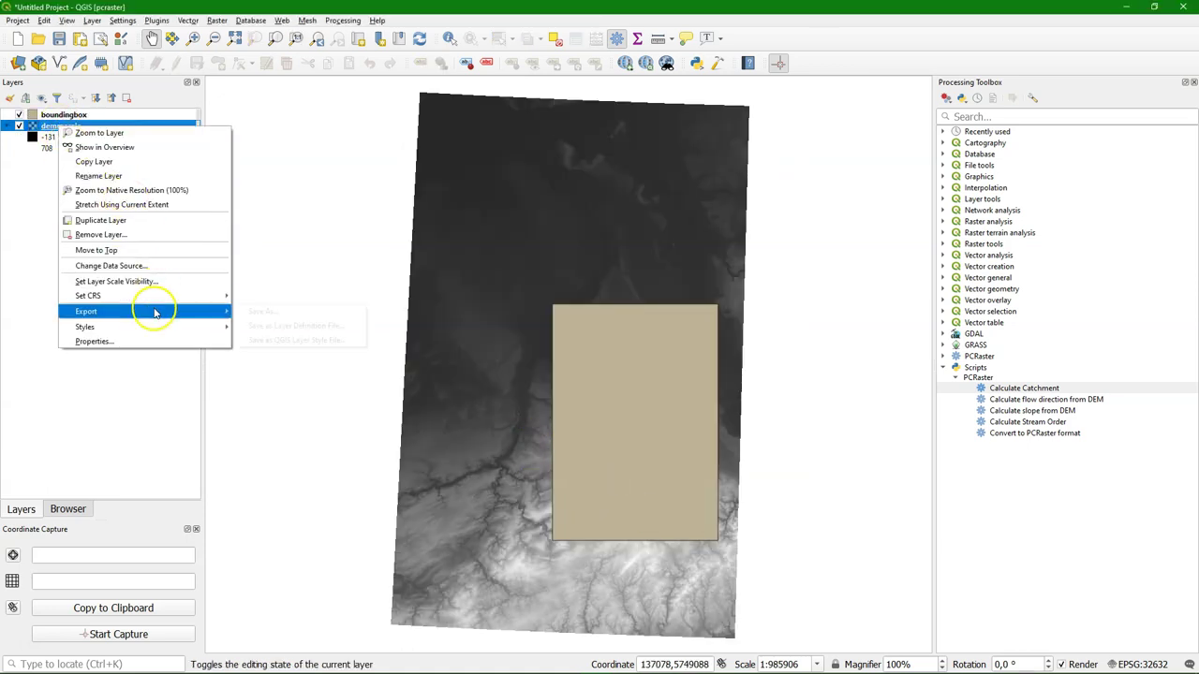
mouse_move(153, 310)
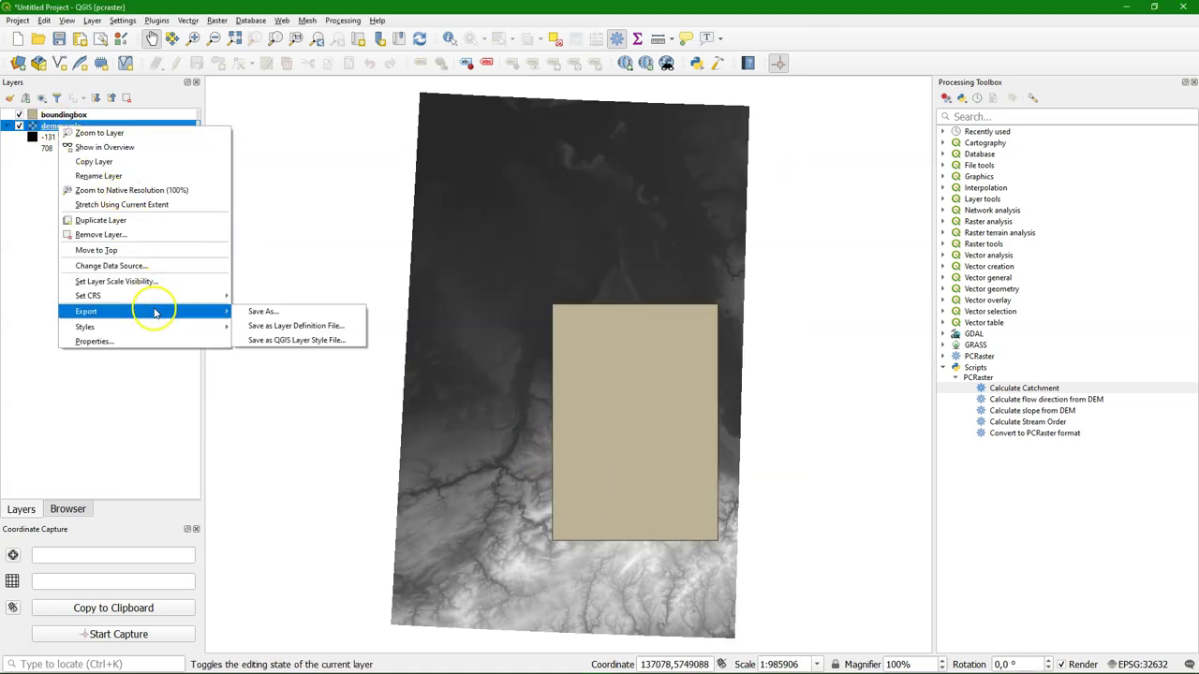
left_click(255, 313)
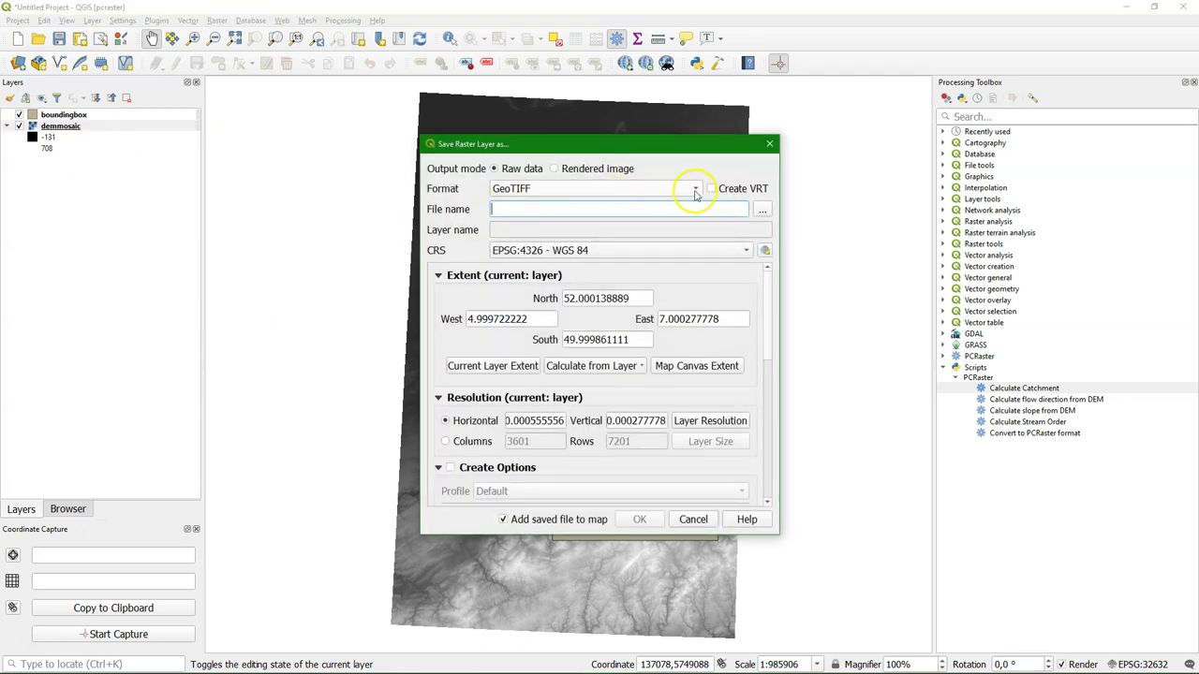
left_click(763, 210)
type("de")
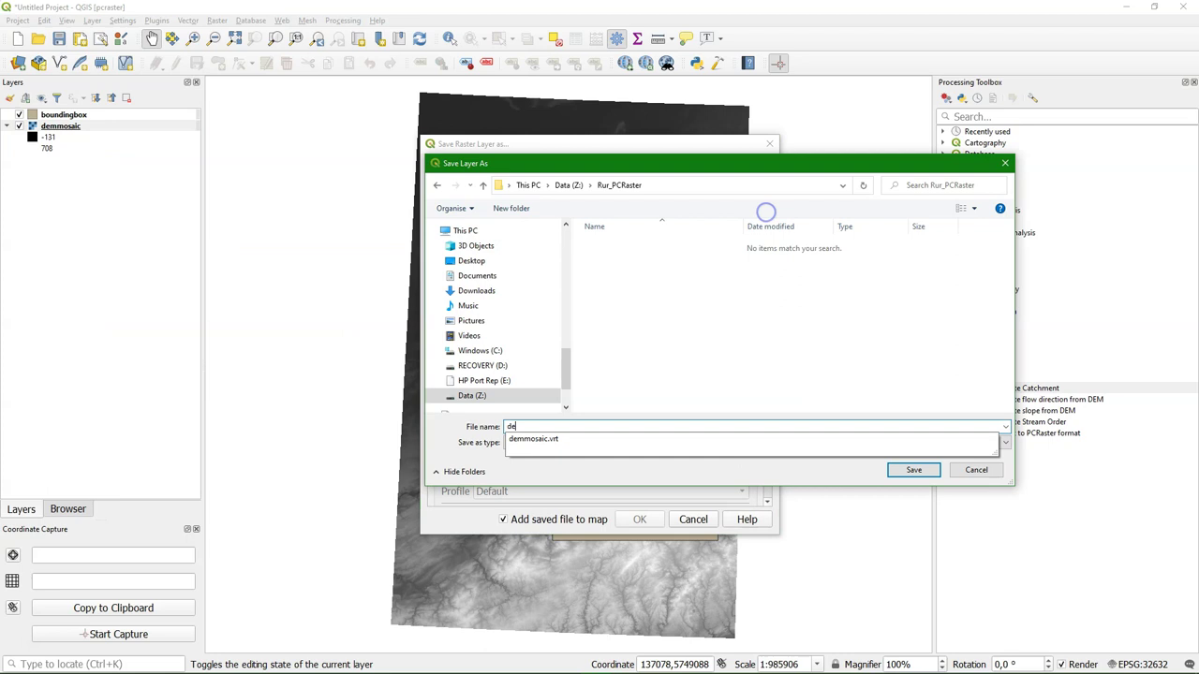
type("mo")
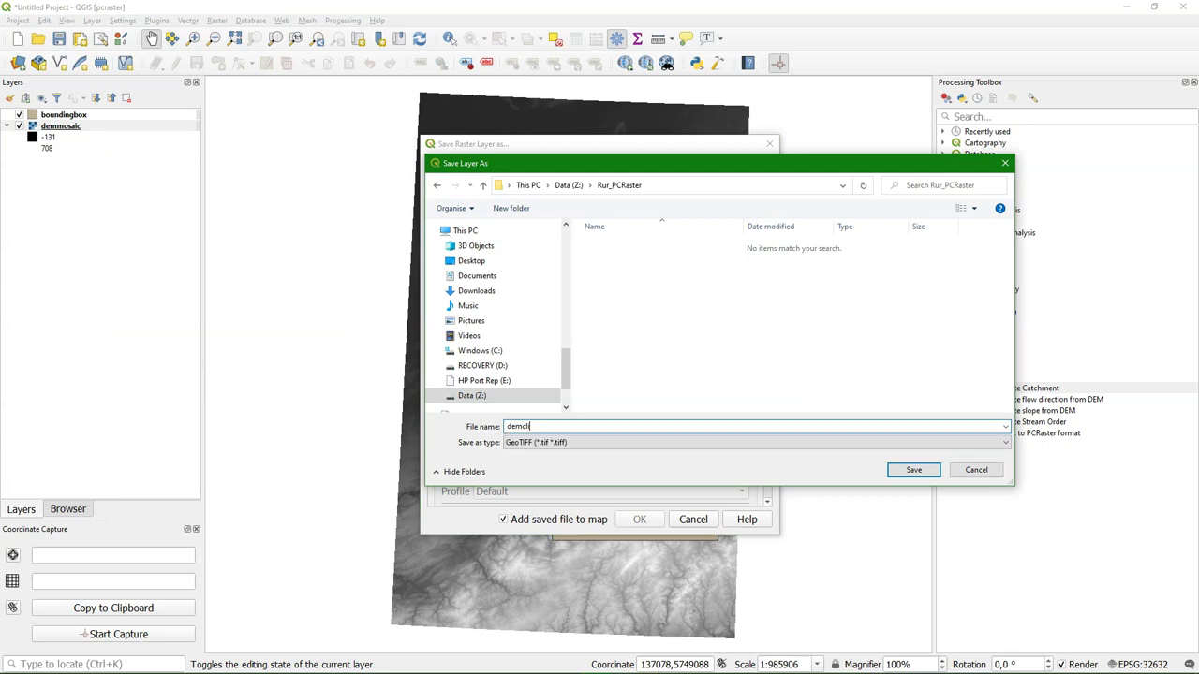
left_click(911, 470)
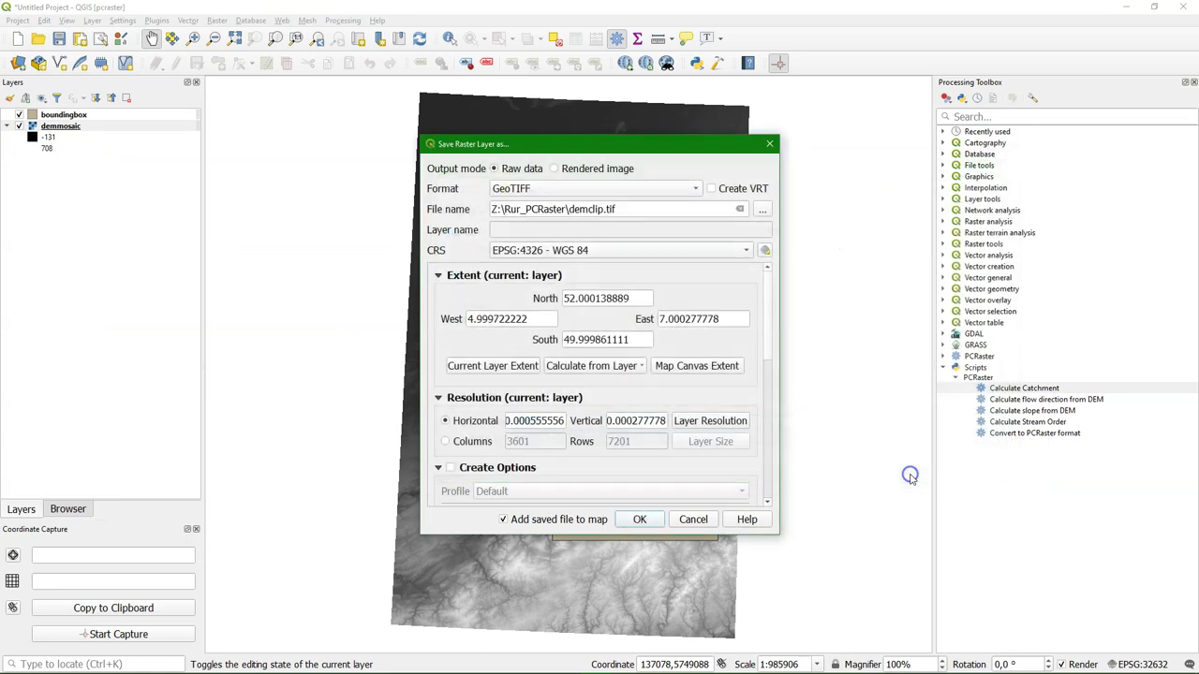
left_click(640, 367)
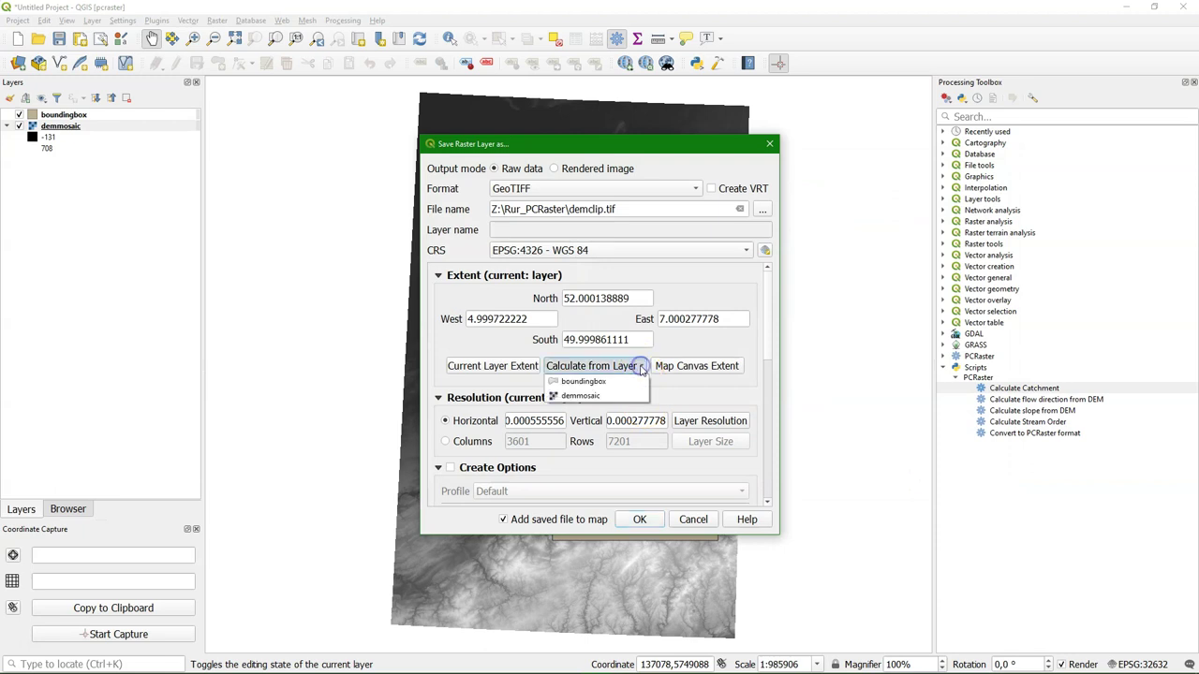
left_click(581, 382)
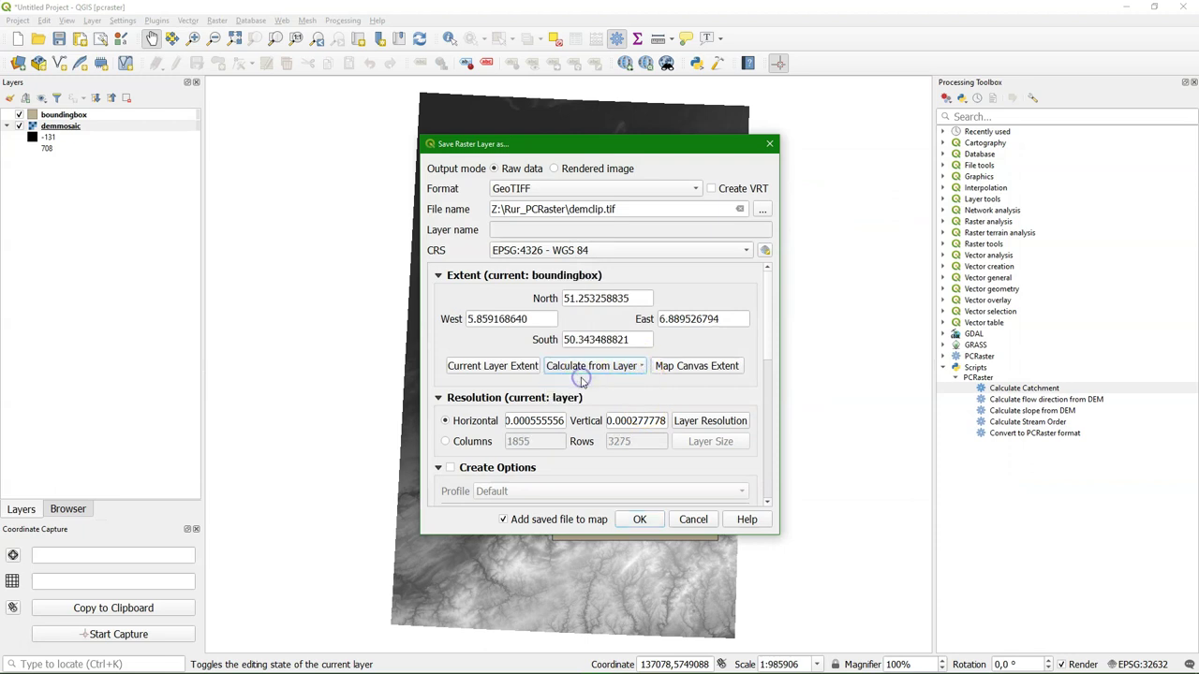
Output in project CRS UTM zone 32N, reapply the boundingbox extent, and use 30 m resolution.
left_click(744, 251)
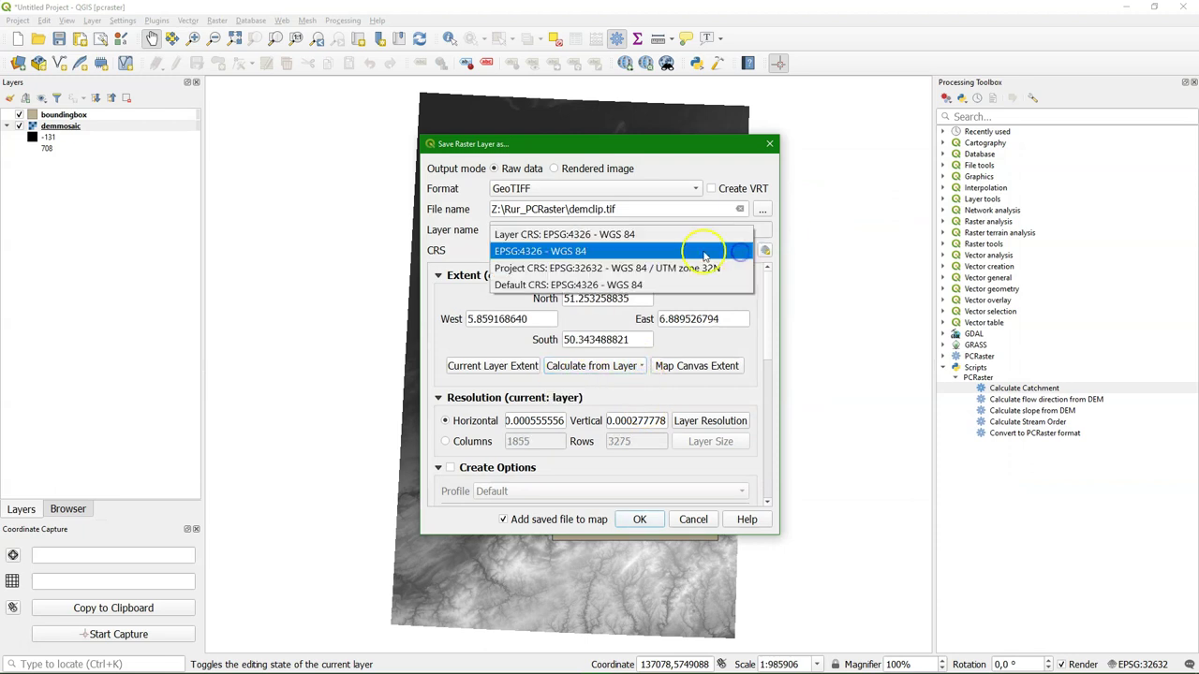
left_click(620, 269)
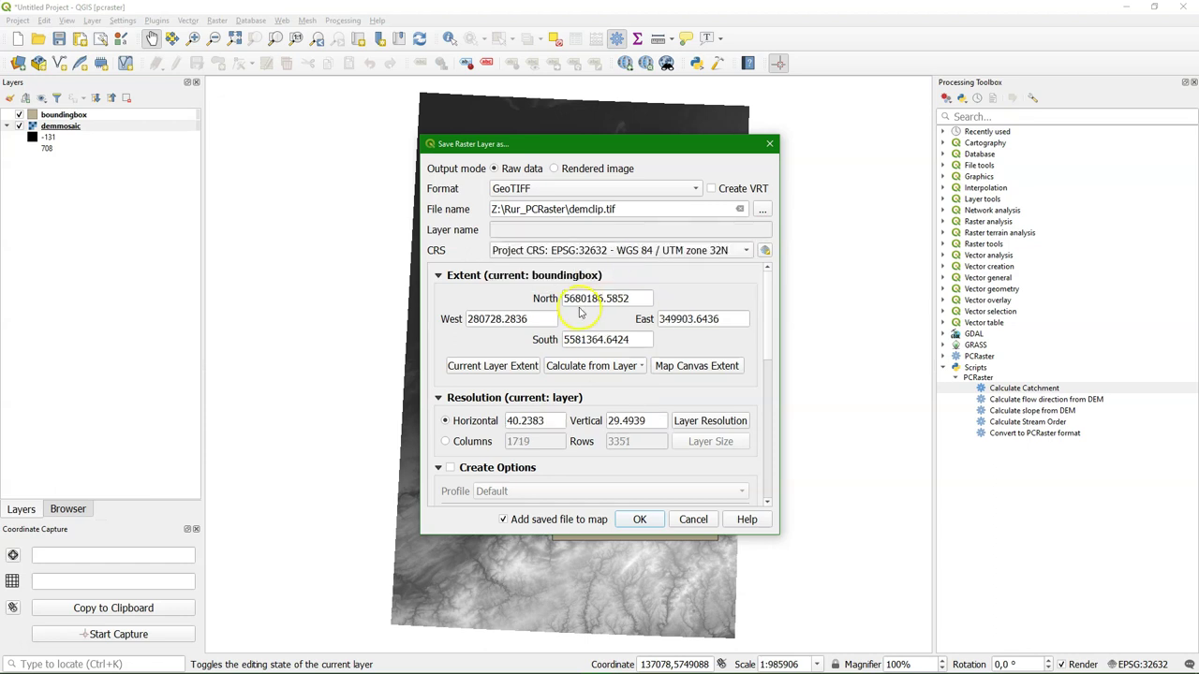
left_click(634, 367)
left_click(590, 381)
left_click_drag(547, 420, 485, 426)
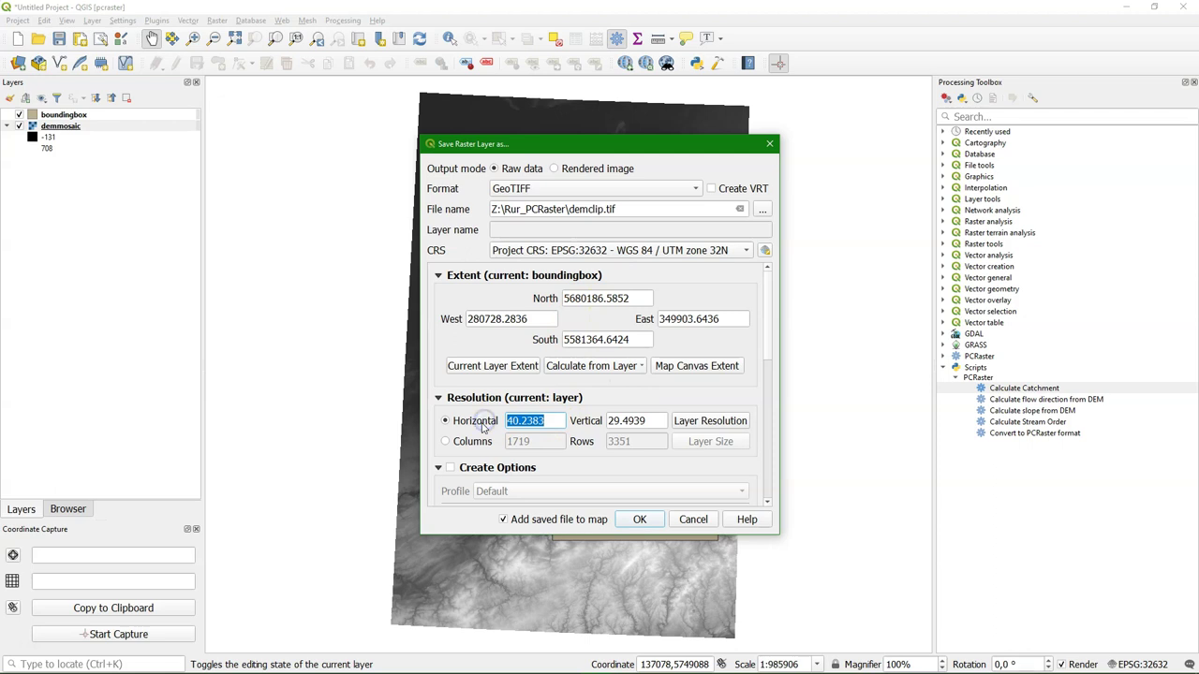
type("30")
left_click_drag(651, 421, 559, 421)
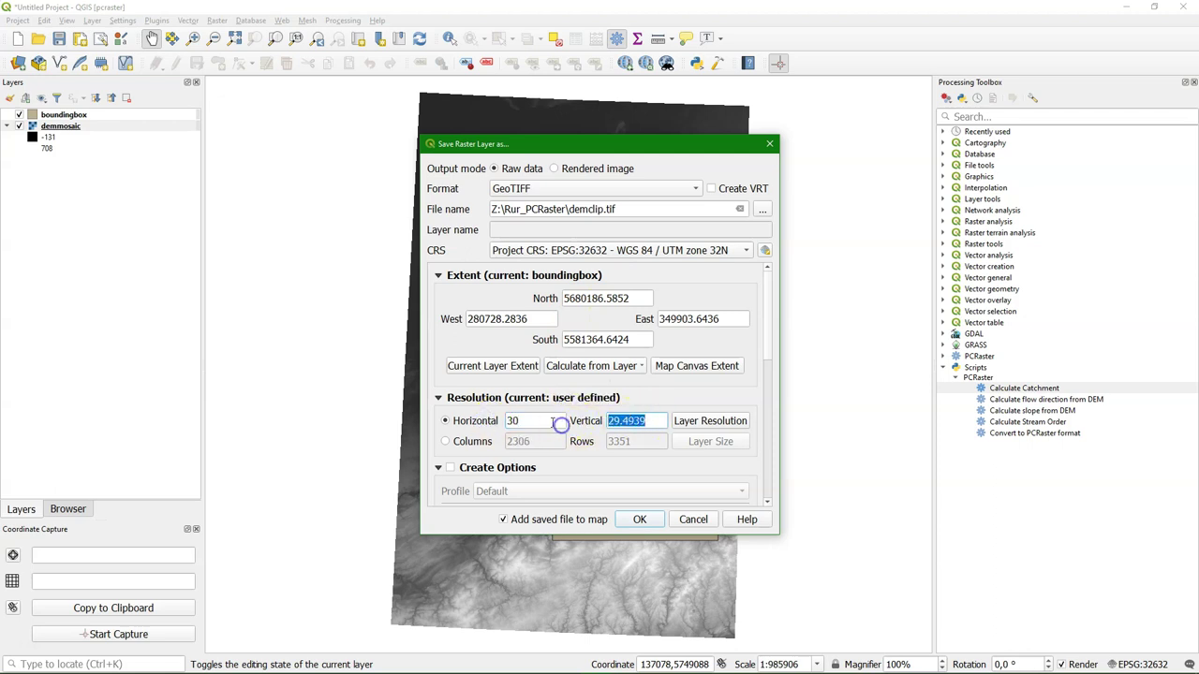
type("30")
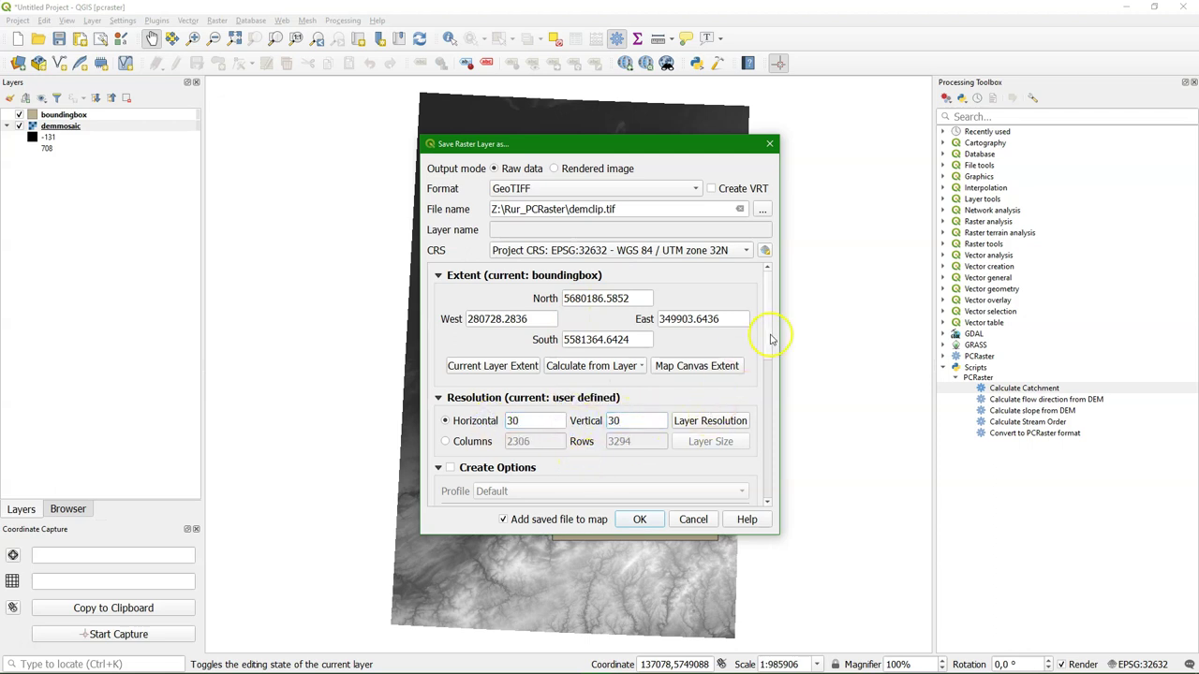
Add a no-data value of -9999 and run the export.
scroll(768, 356, "down", 10)
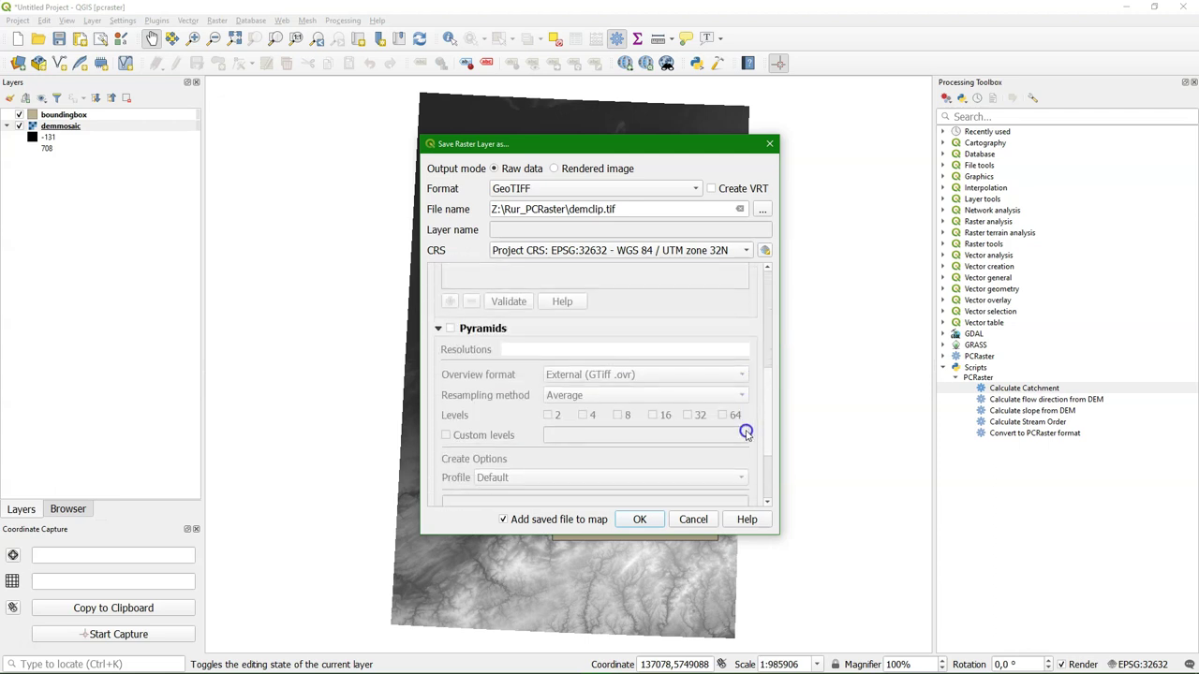
scroll(744, 468, "down", 1)
left_click(450, 416)
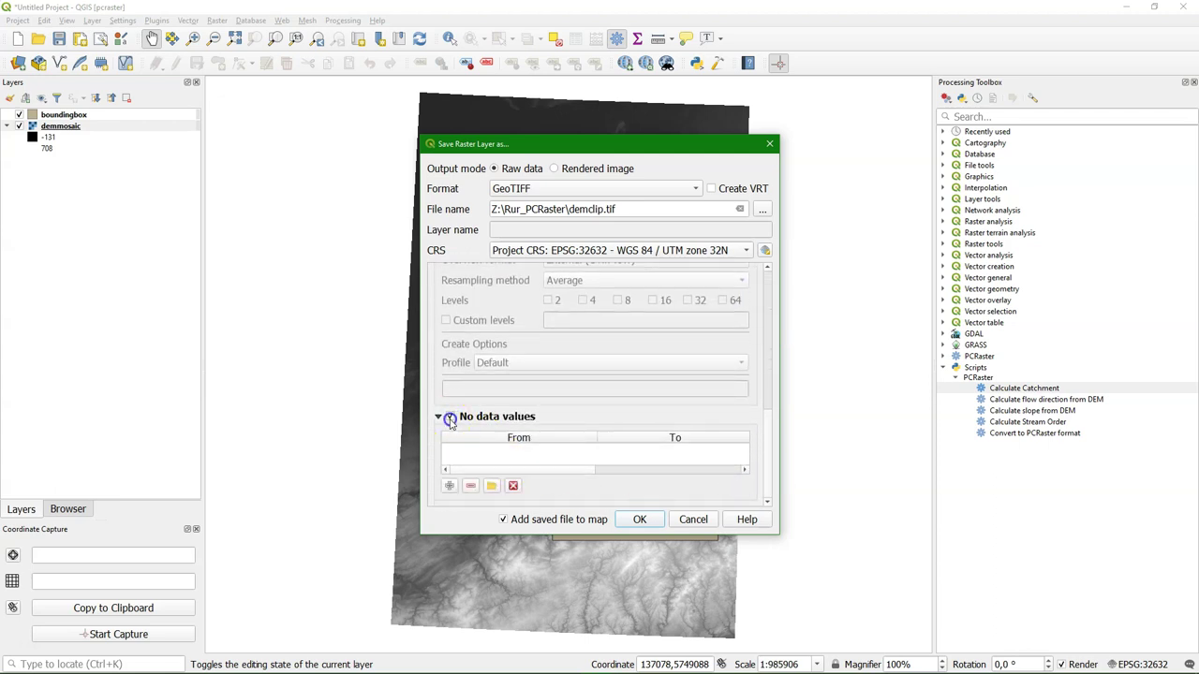
left_click(449, 486)
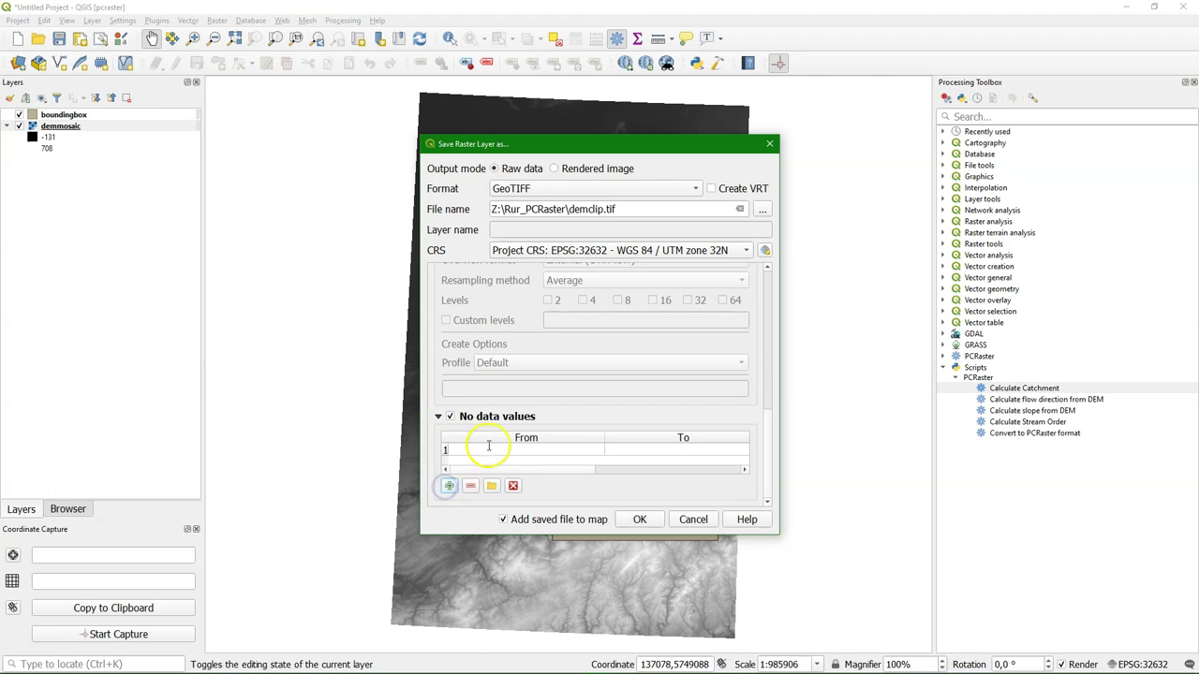
double_click(483, 450)
type("-9999")
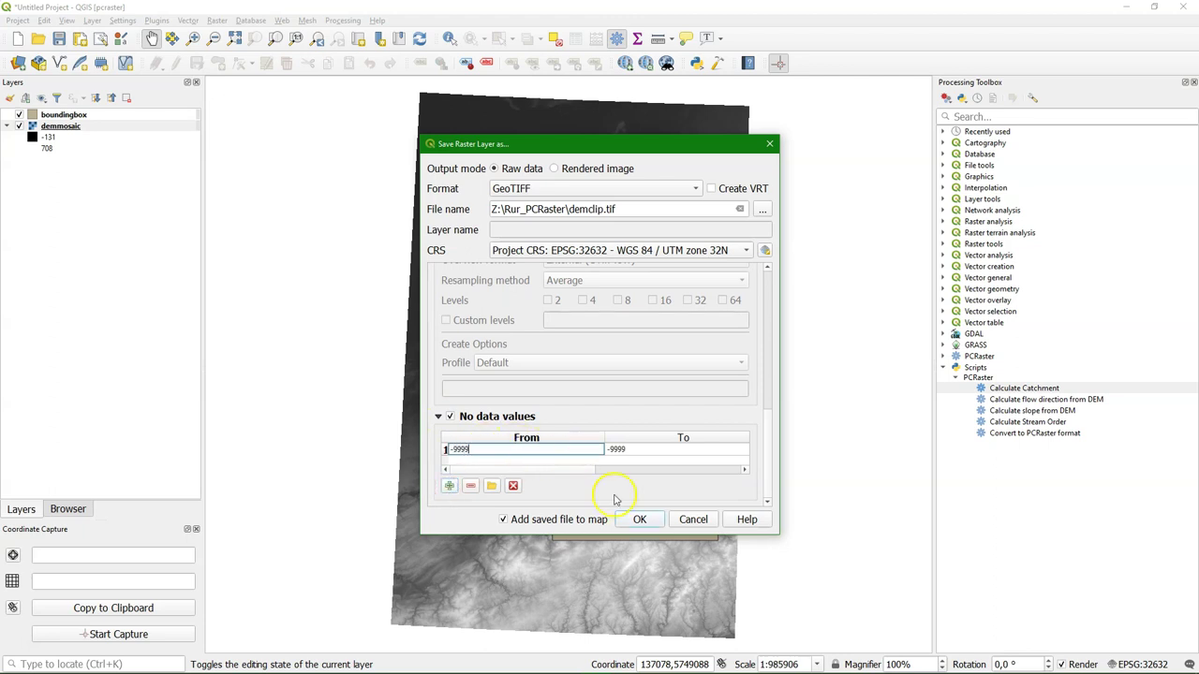
left_click(638, 520)
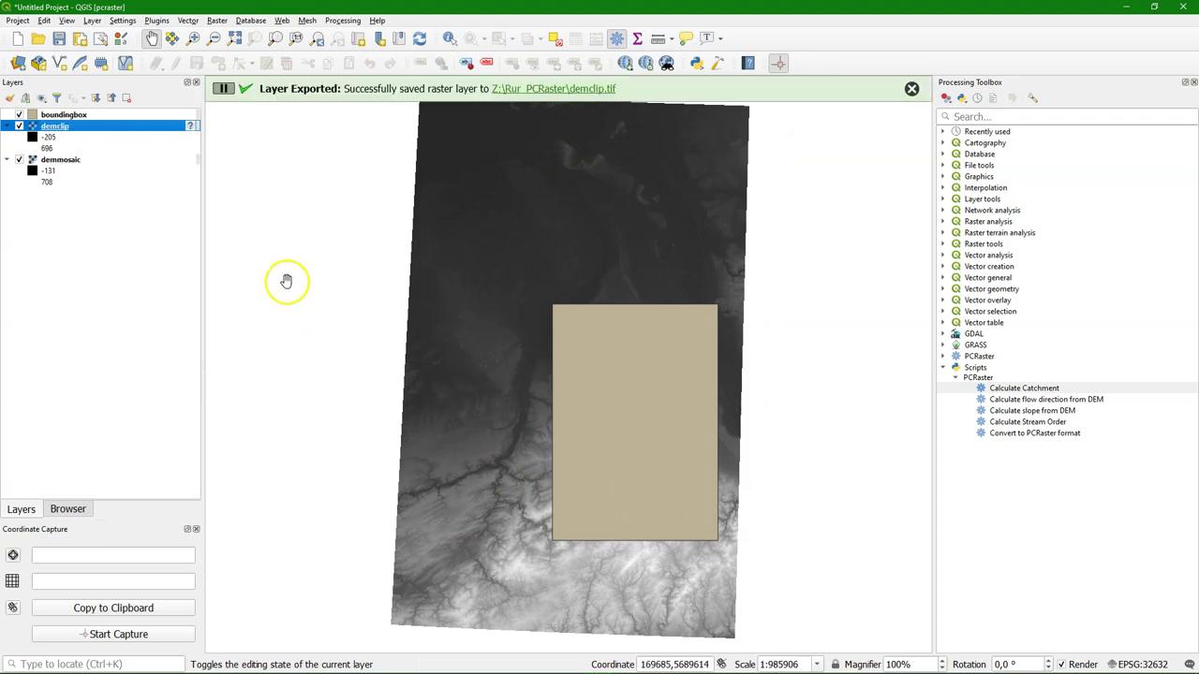
Remove the demmosaic and boundingbox layers from the project.
left_click(49, 161)
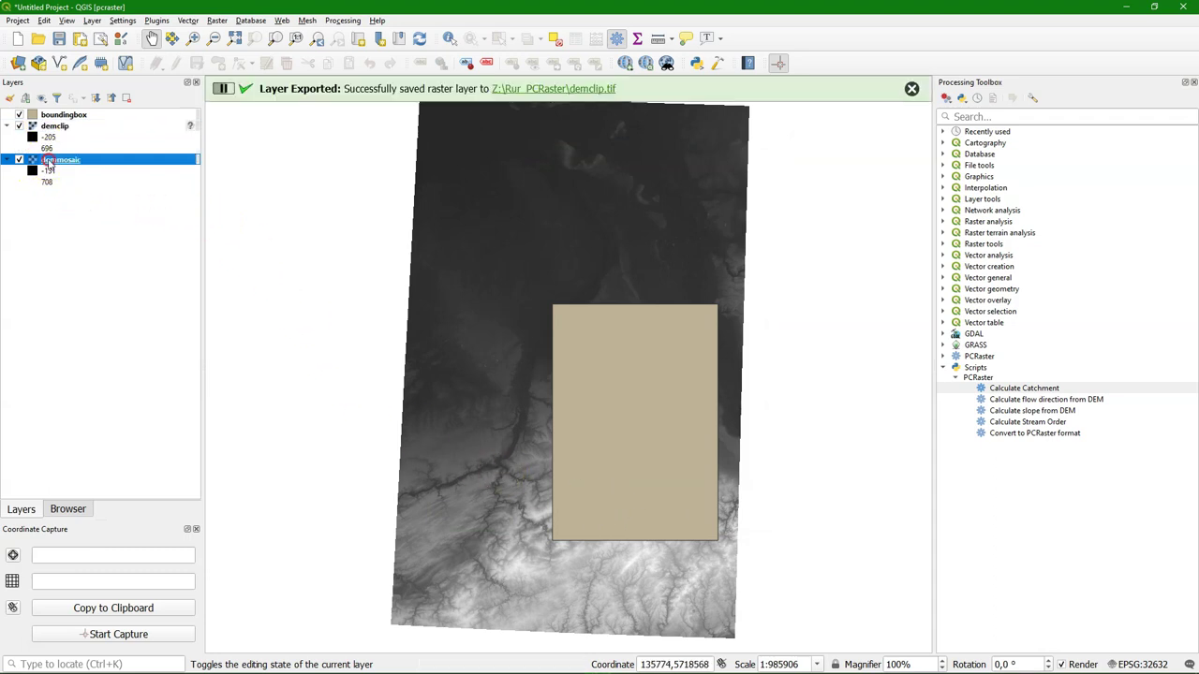
right_click(49, 161)
left_click(80, 267)
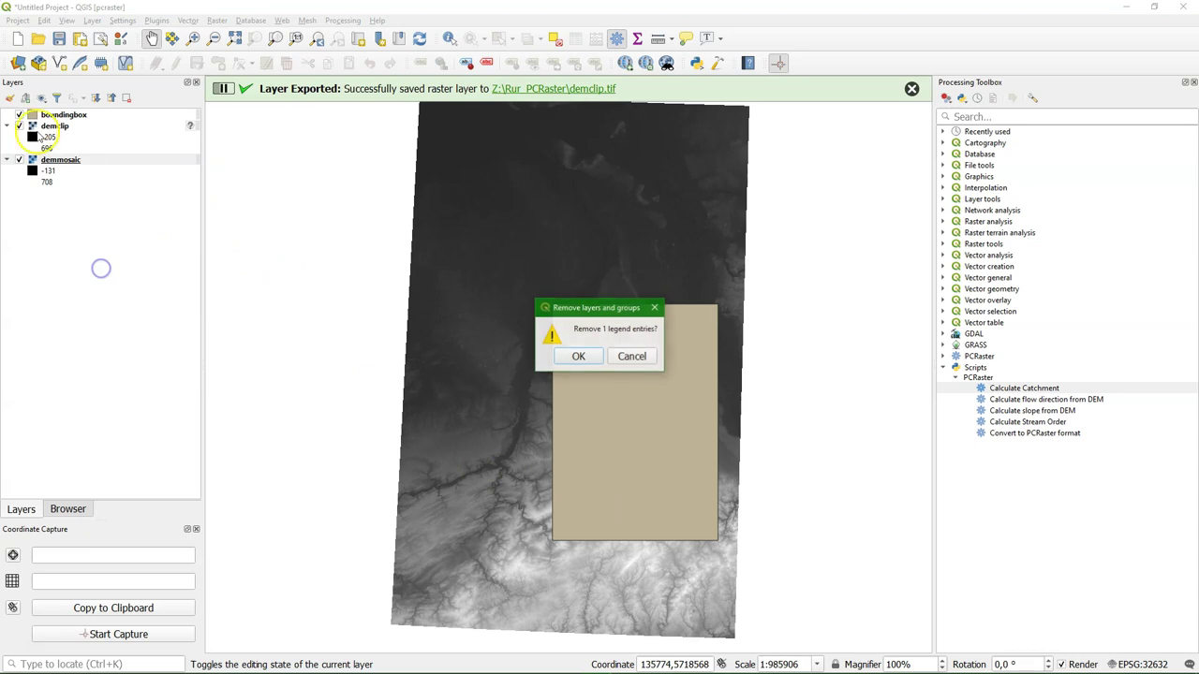
left_click(578, 356)
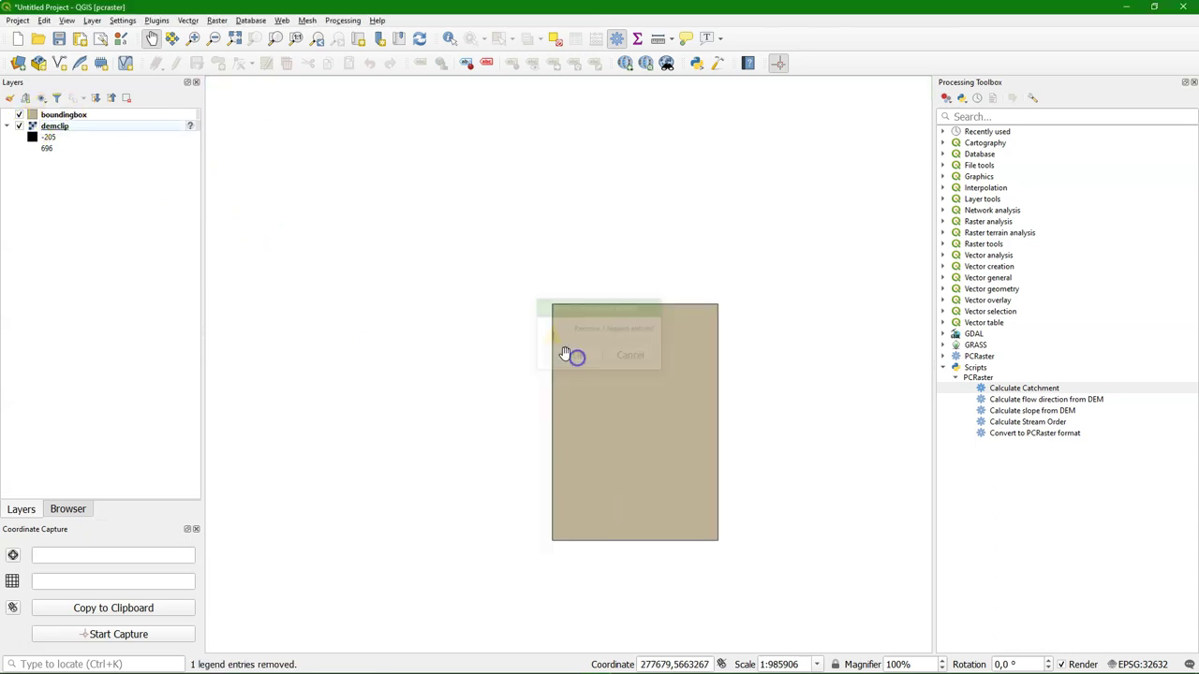
right_click(66, 116)
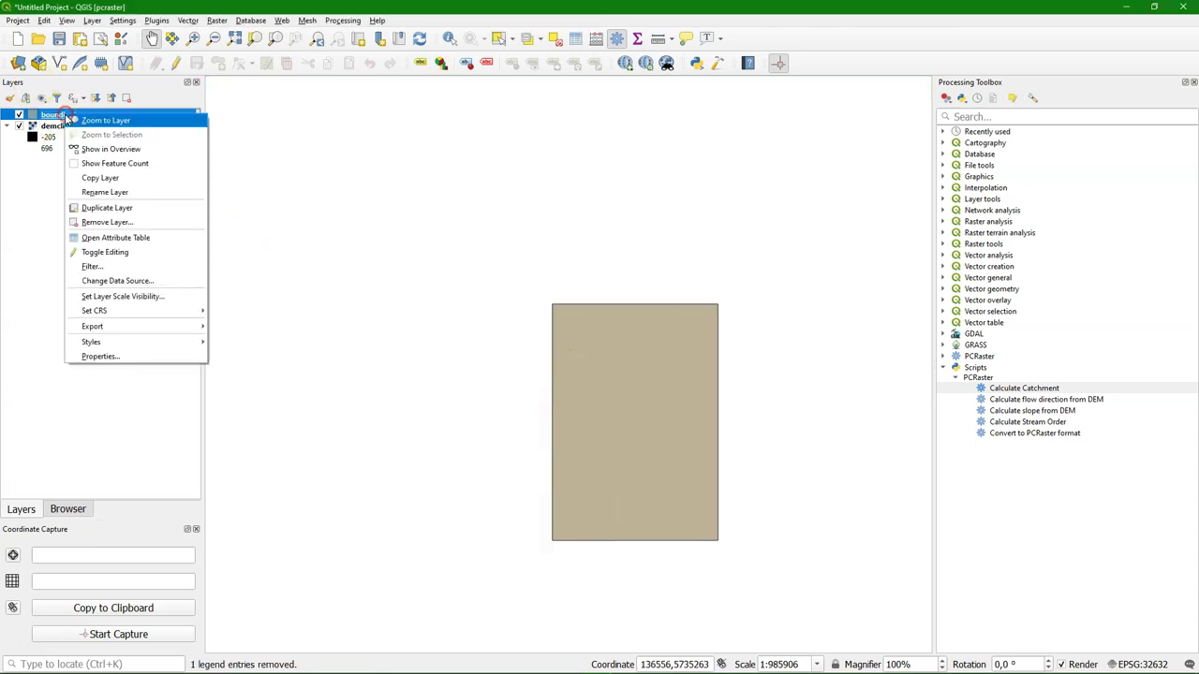
left_click(112, 222)
left_click(584, 358)
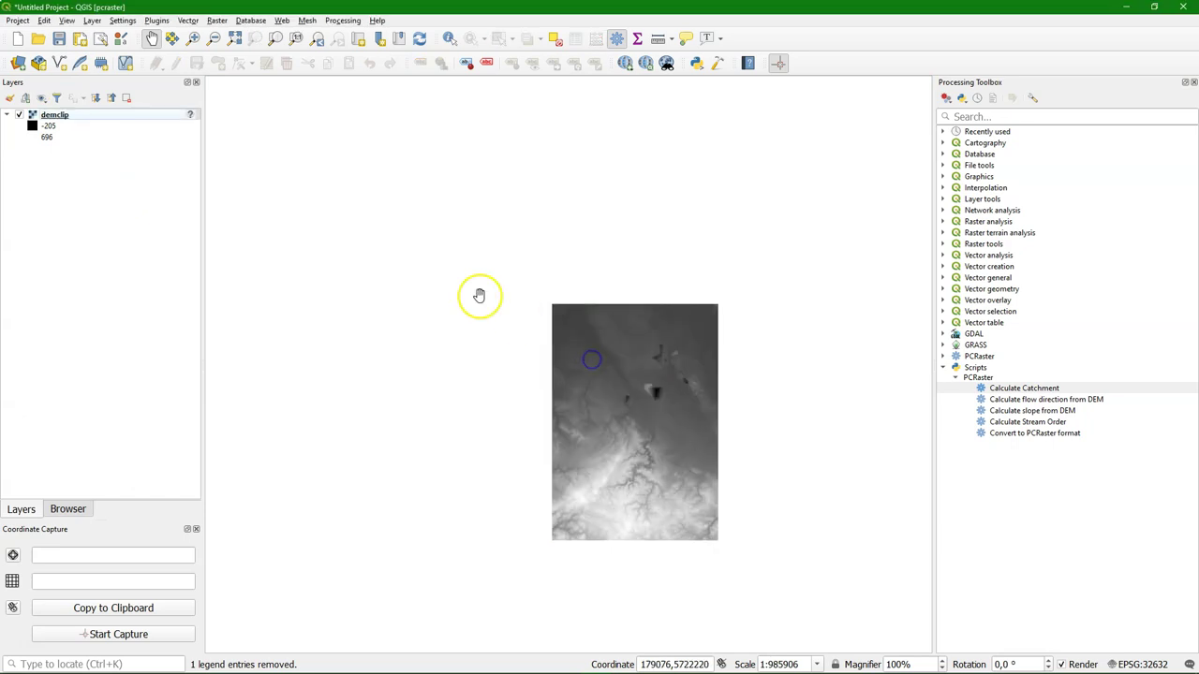
Zoom to demclip and set its layer CRS to WGS 84 / UTM zone 32N.
right_click(65, 115)
left_click(77, 120)
right_click(77, 120)
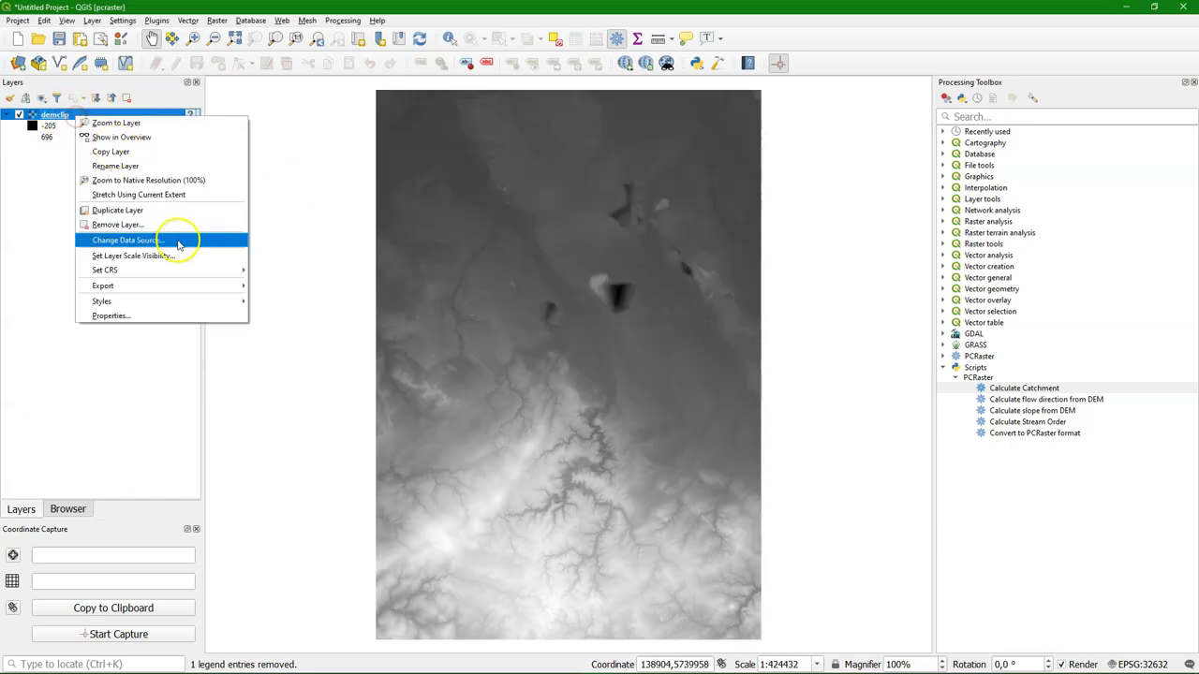
mouse_move(187, 270)
left_click(279, 271)
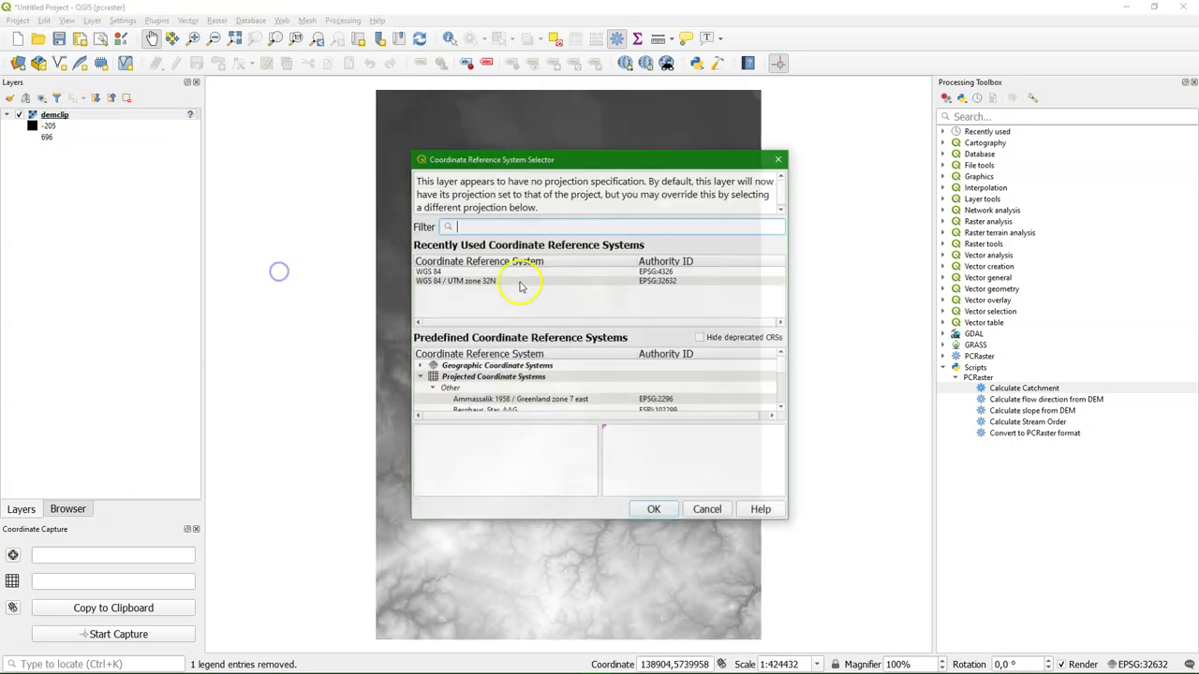
left_click(487, 280)
left_click(656, 510)
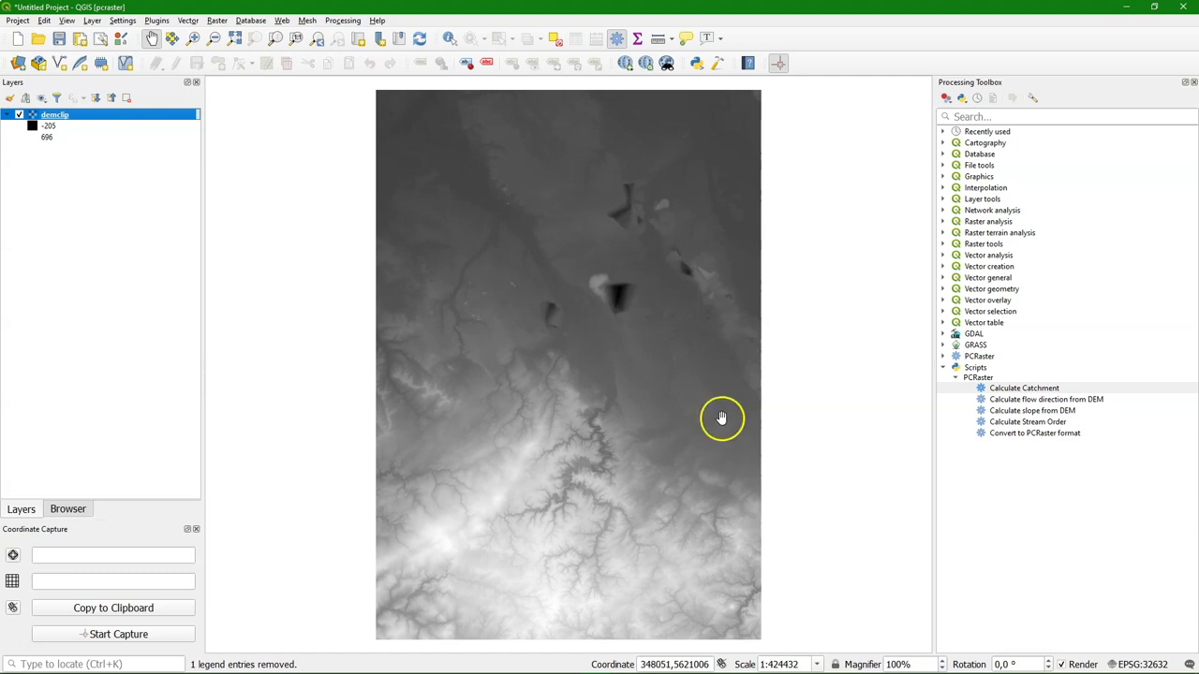
left_click(1030, 433)
Convert the clipped DEM to PCRaster format as demclip.map in MAP file format.
double_click(1030, 433)
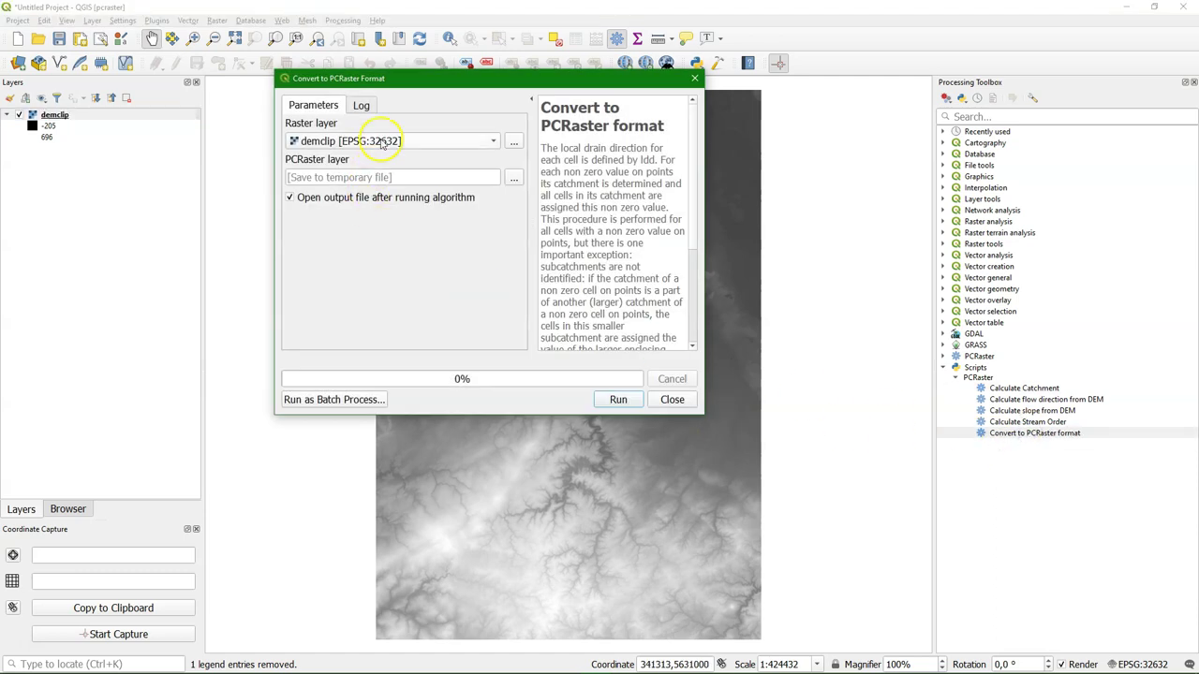
left_click(514, 178)
left_click(542, 202)
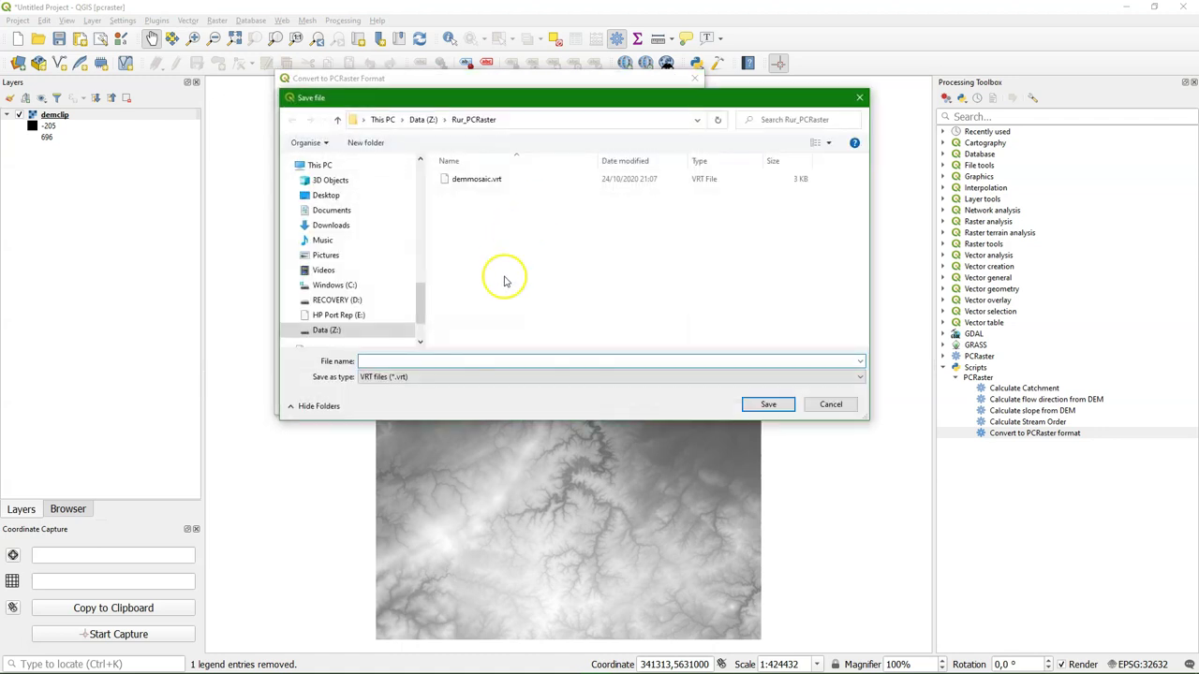
left_click(438, 376)
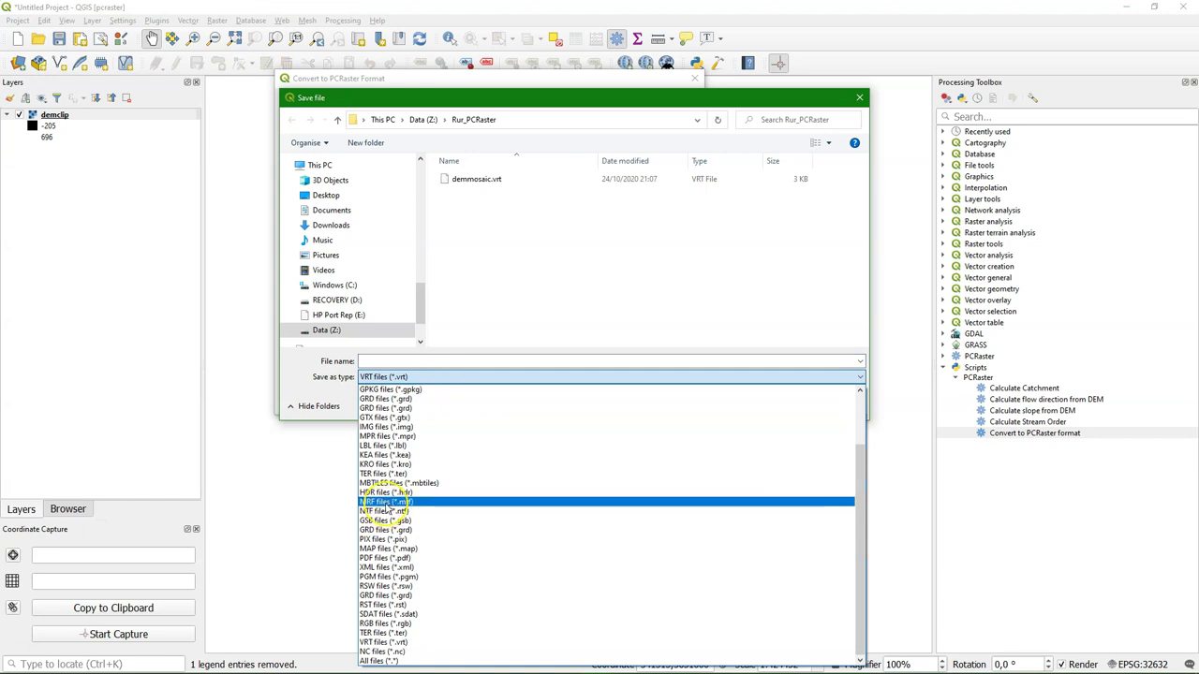
scroll(389, 510, "up", 2)
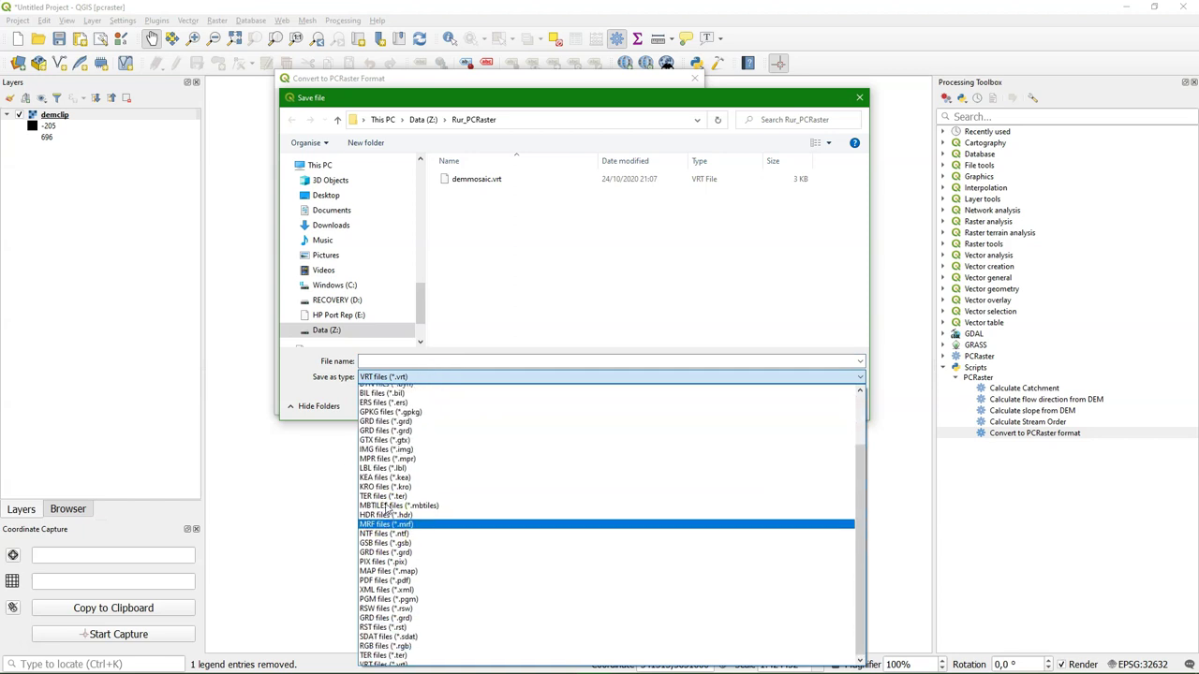
scroll(389, 511, "down", 2)
left_click(382, 548)
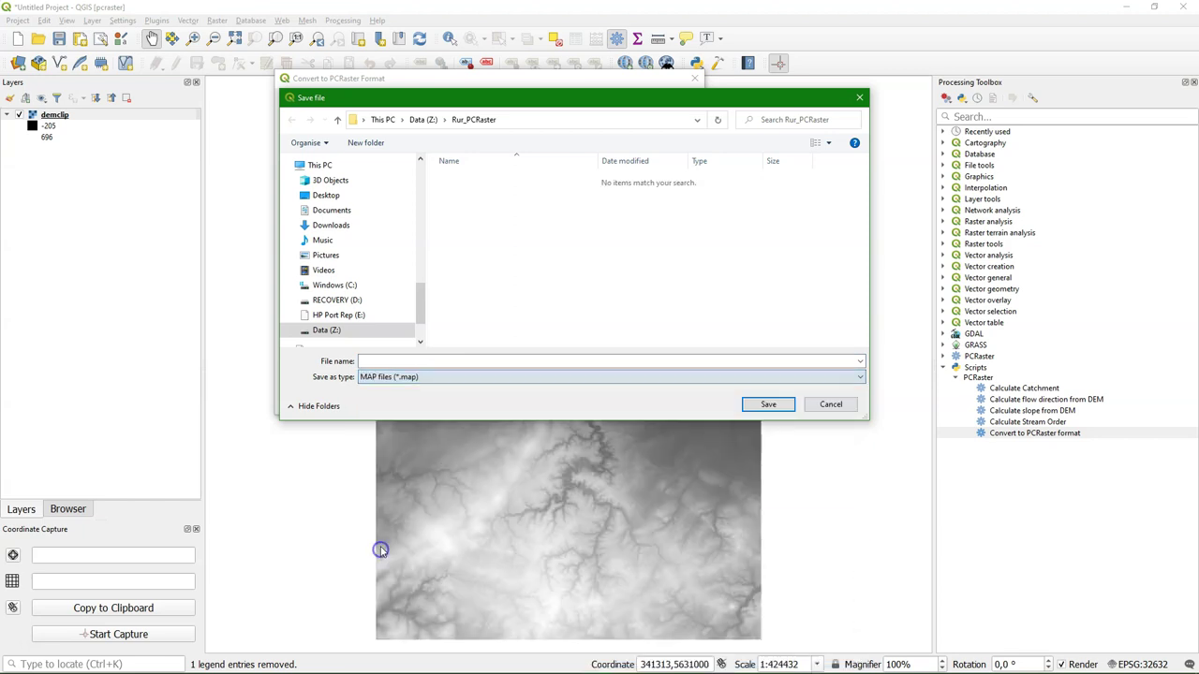
left_click(403, 361)
left_click(403, 361)
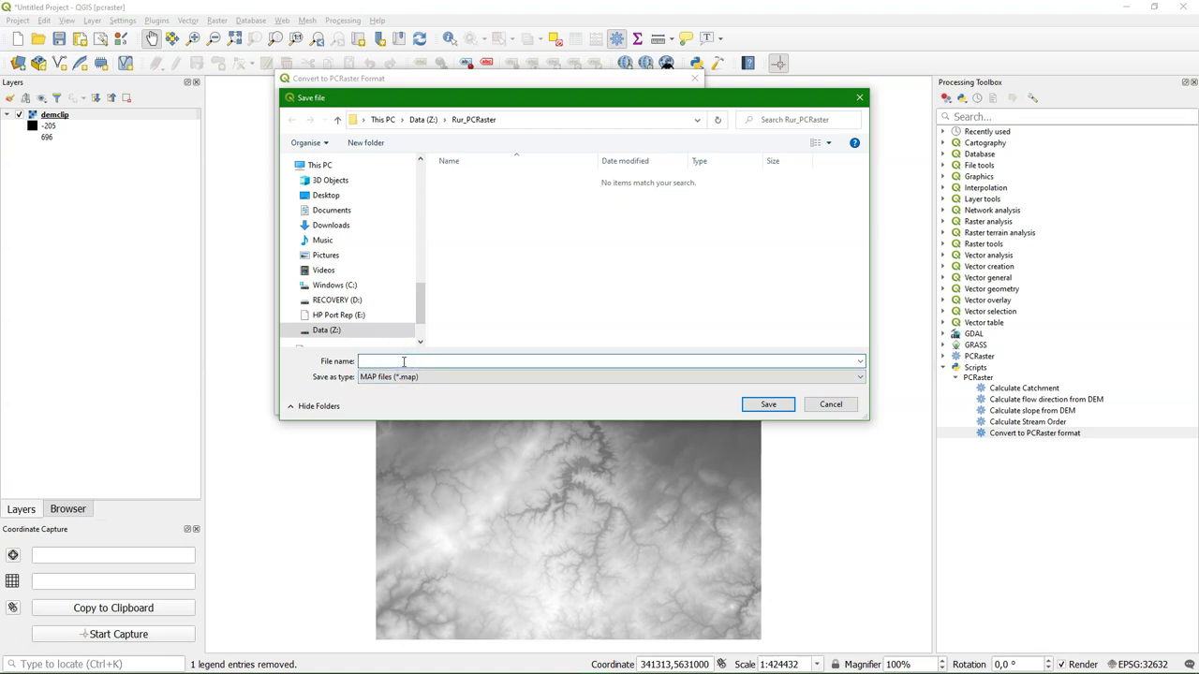
type("demclip")
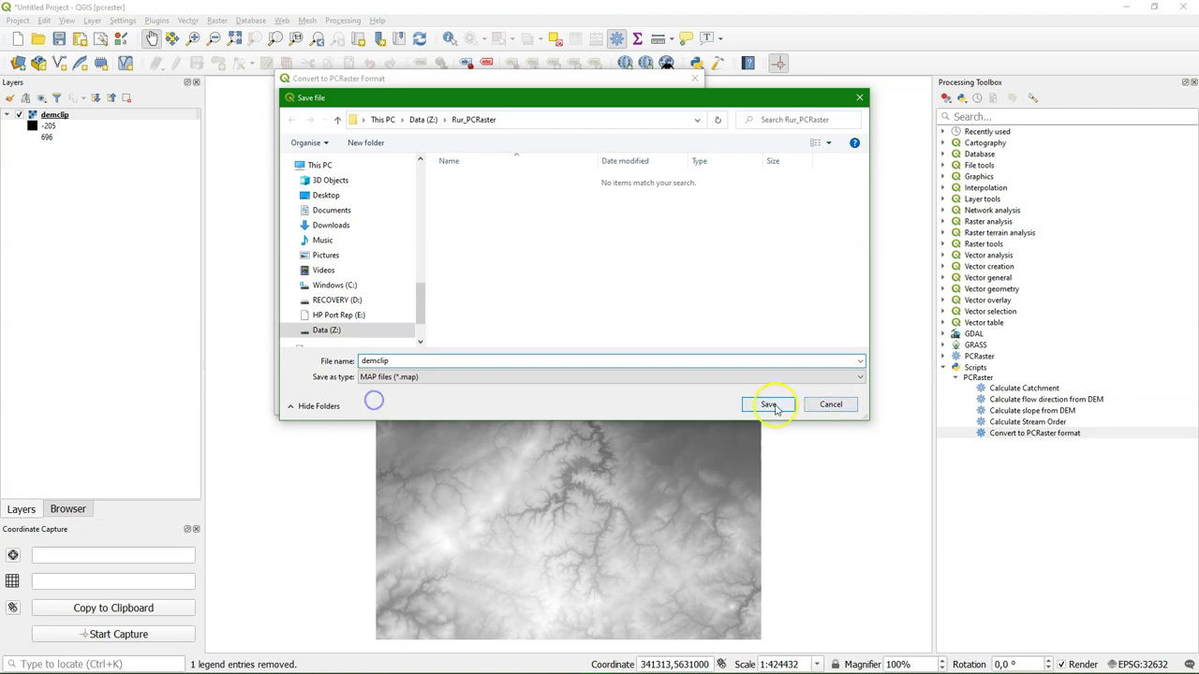
left_click(770, 404)
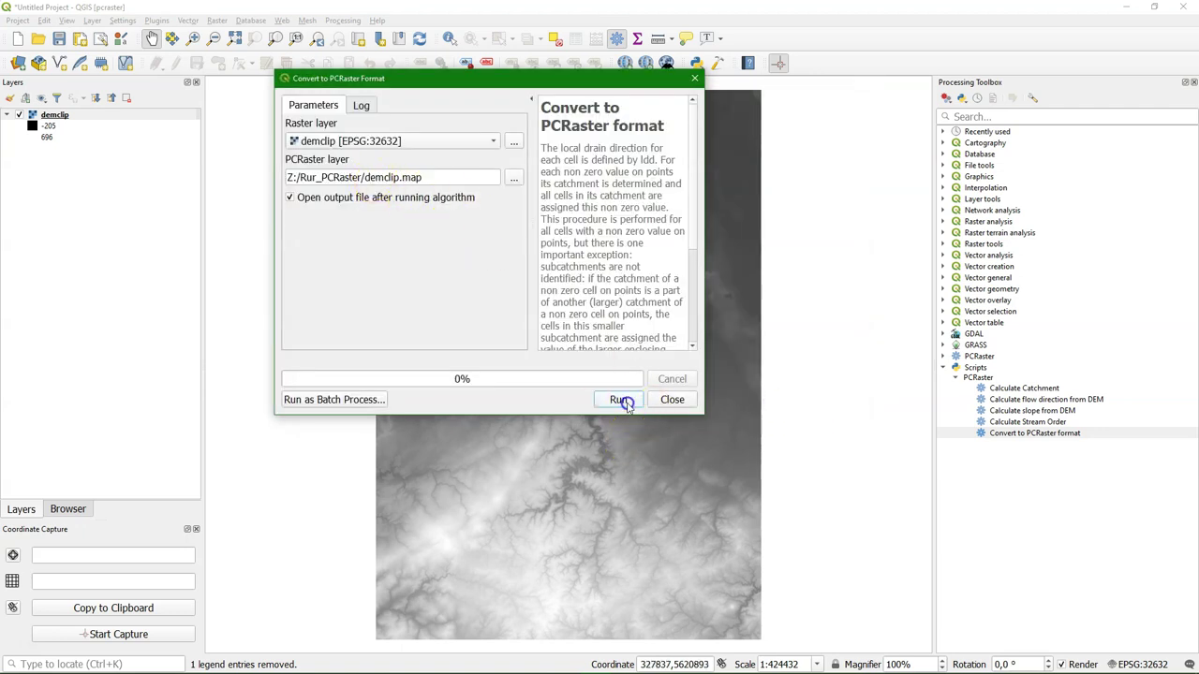
left_click(621, 400)
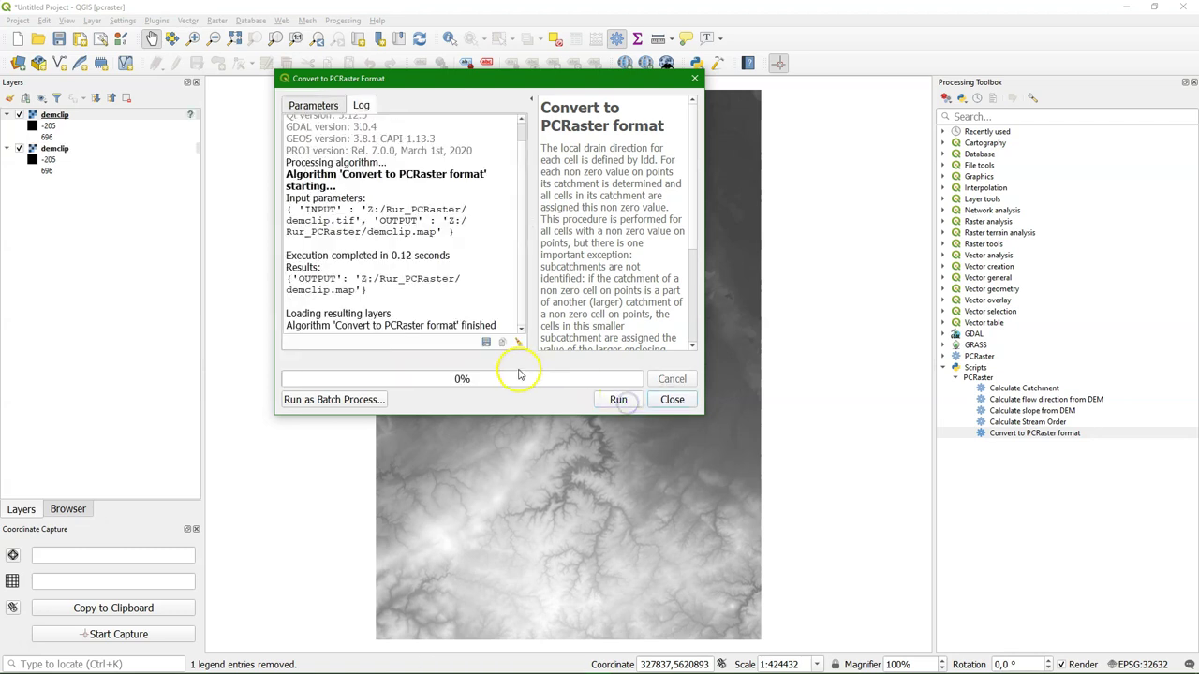
left_click(668, 400)
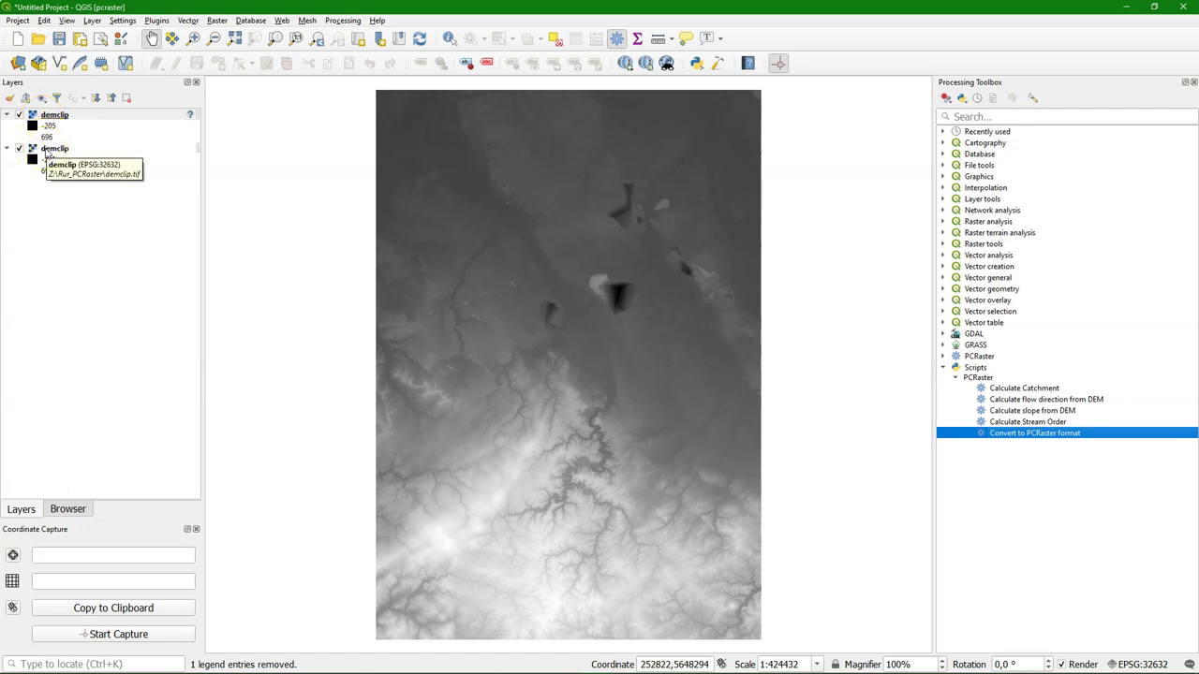
Remove the original GeoTIFF demclip layer from the project.
left_click(47, 152)
right_click(47, 150)
left_click(93, 255)
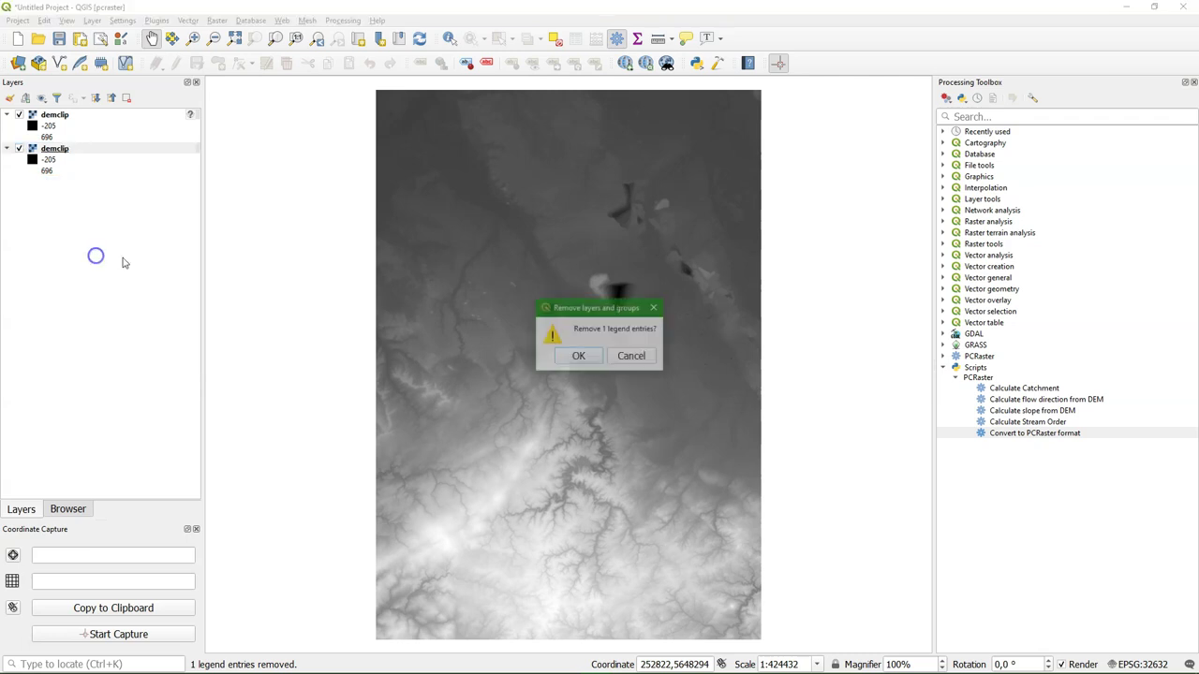
left_click(568, 352)
Set the demclip layer's CRS to WGS 84 / UTM zone 32N.
right_click(62, 115)
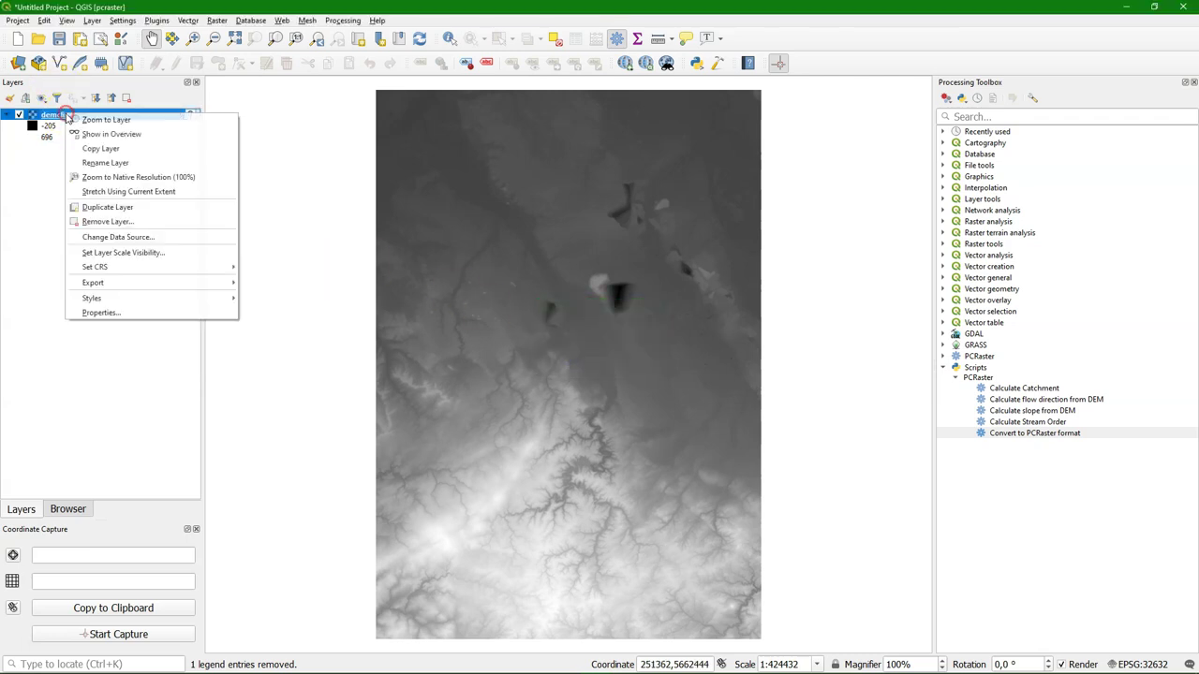
mouse_move(150, 270)
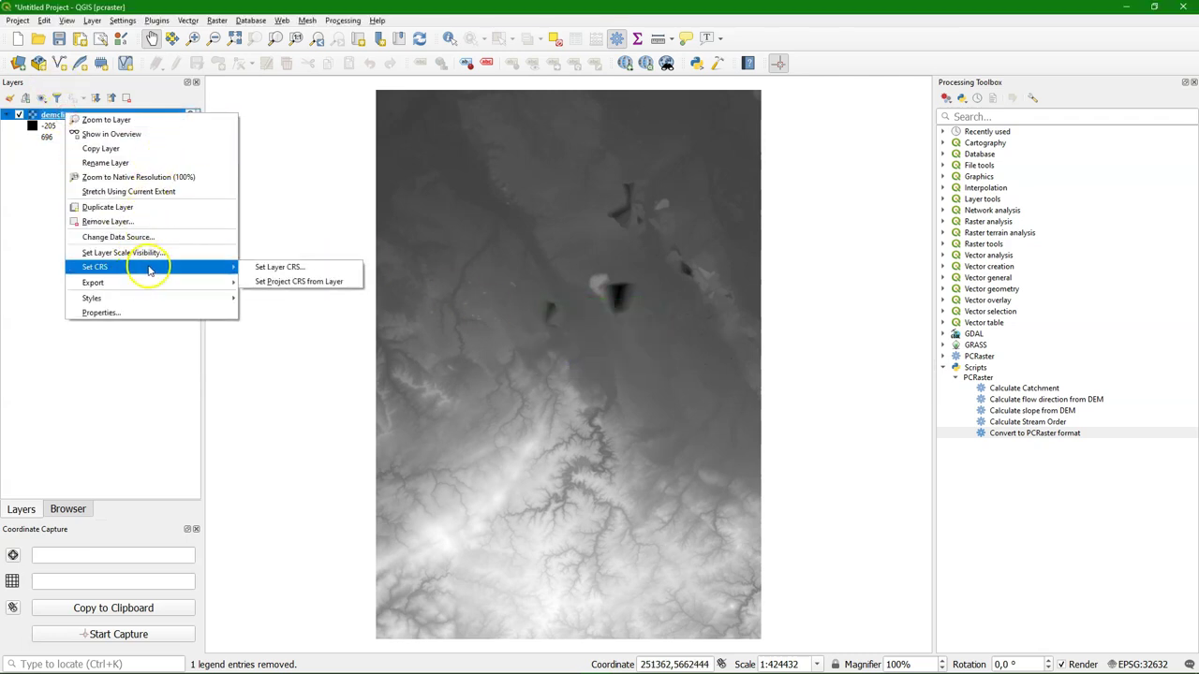
left_click(276, 267)
left_click(487, 272)
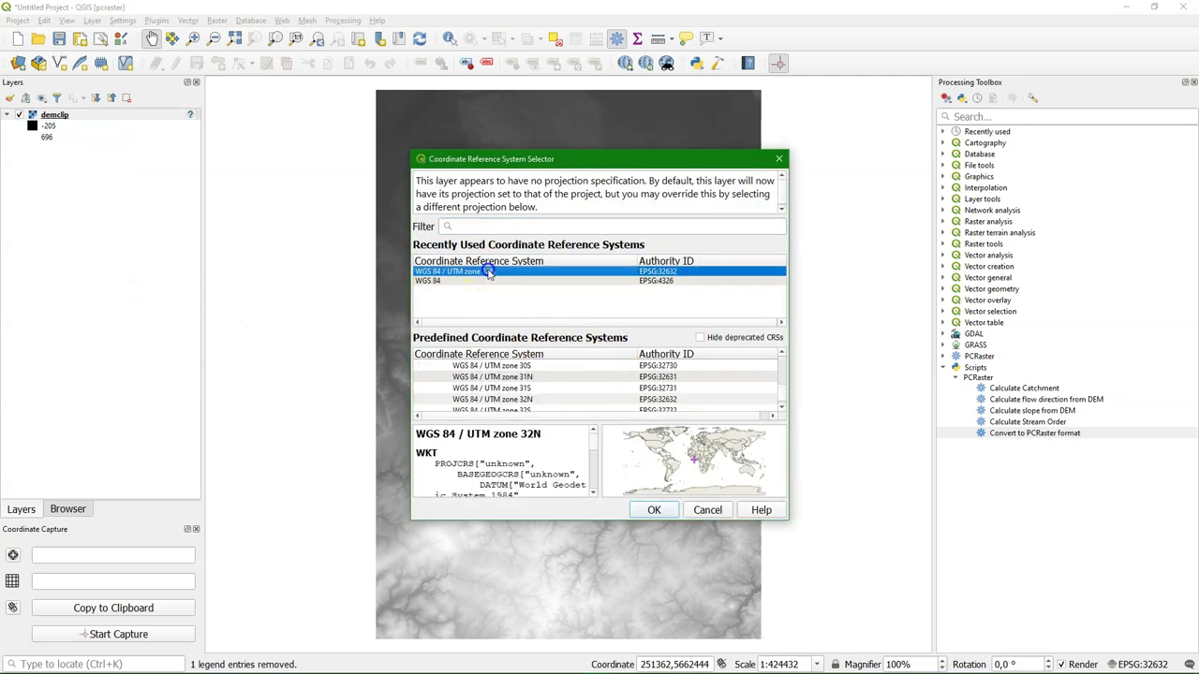
left_click(653, 510)
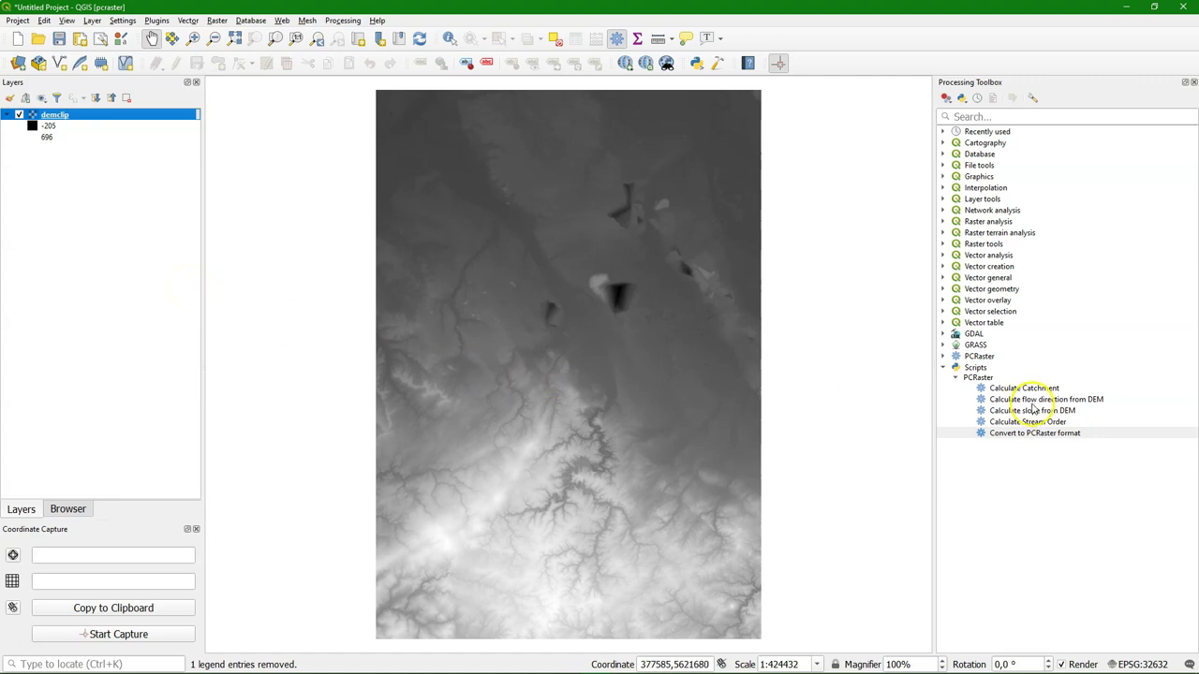
Calculate flow direction from the DEM, saving the LDD output as flowdirection.map.
double_click(990, 400)
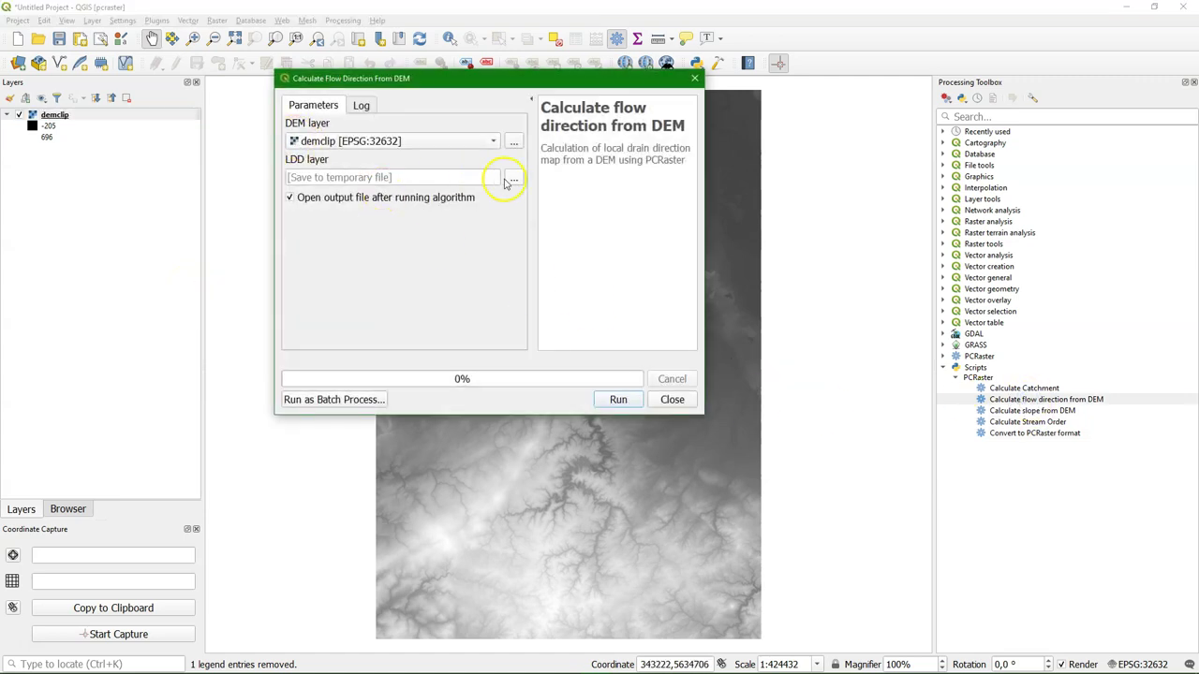
left_click(513, 179)
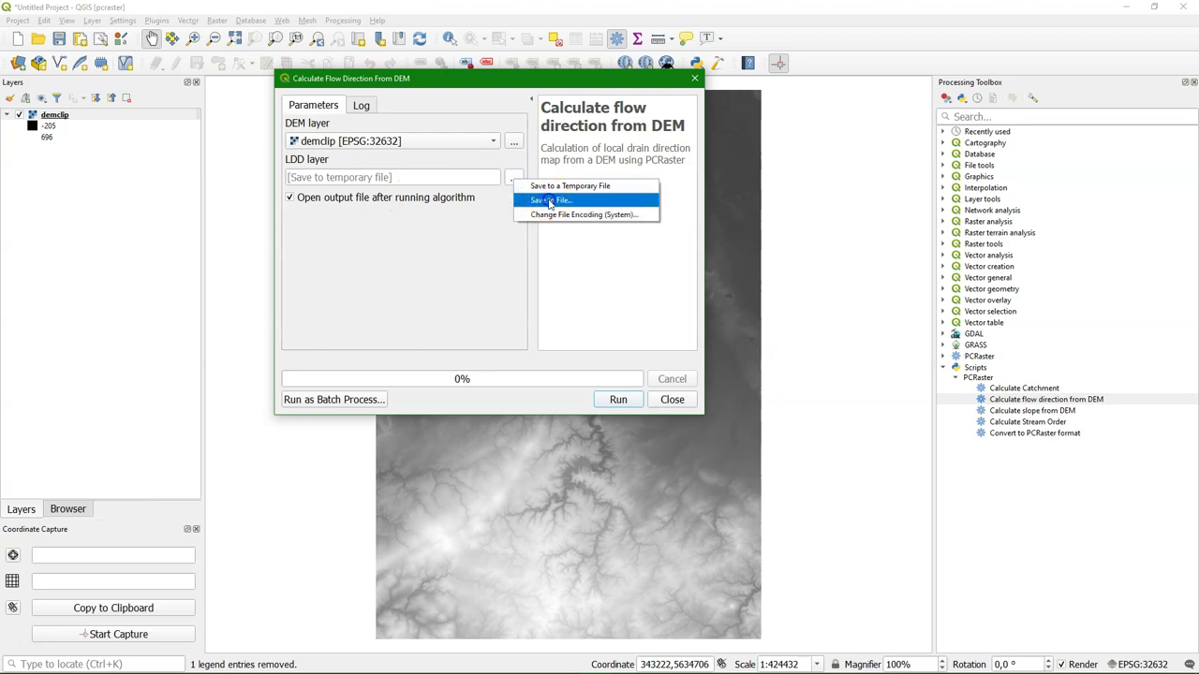
left_click(551, 202)
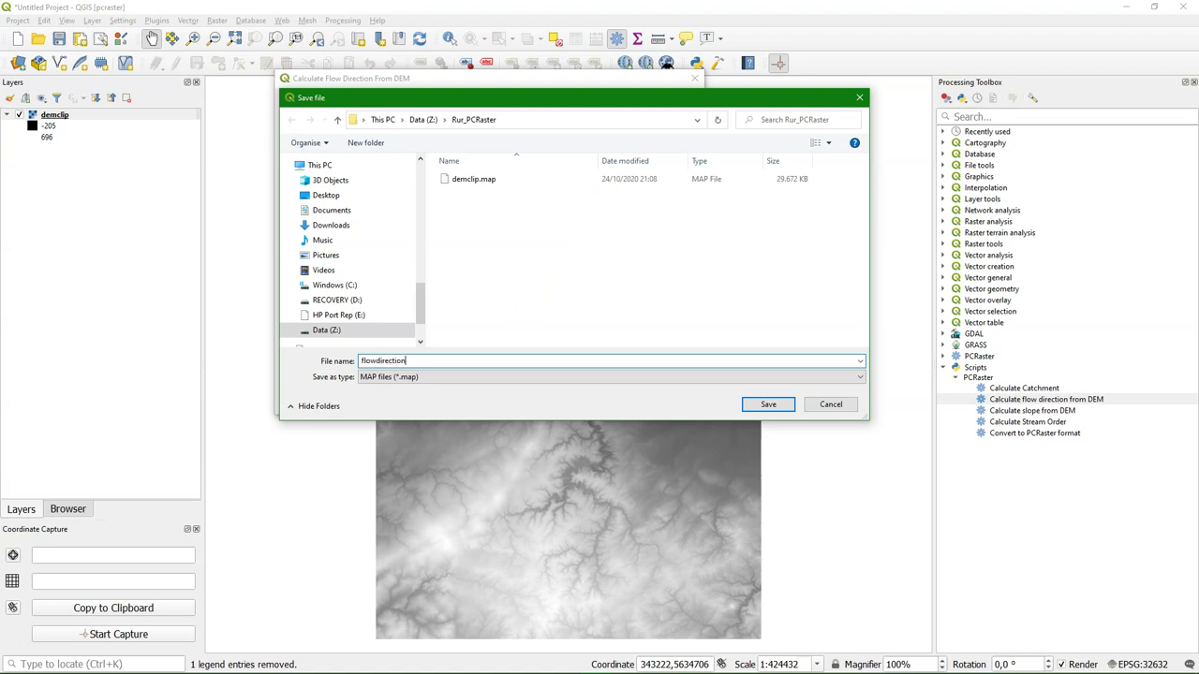
left_click(770, 404)
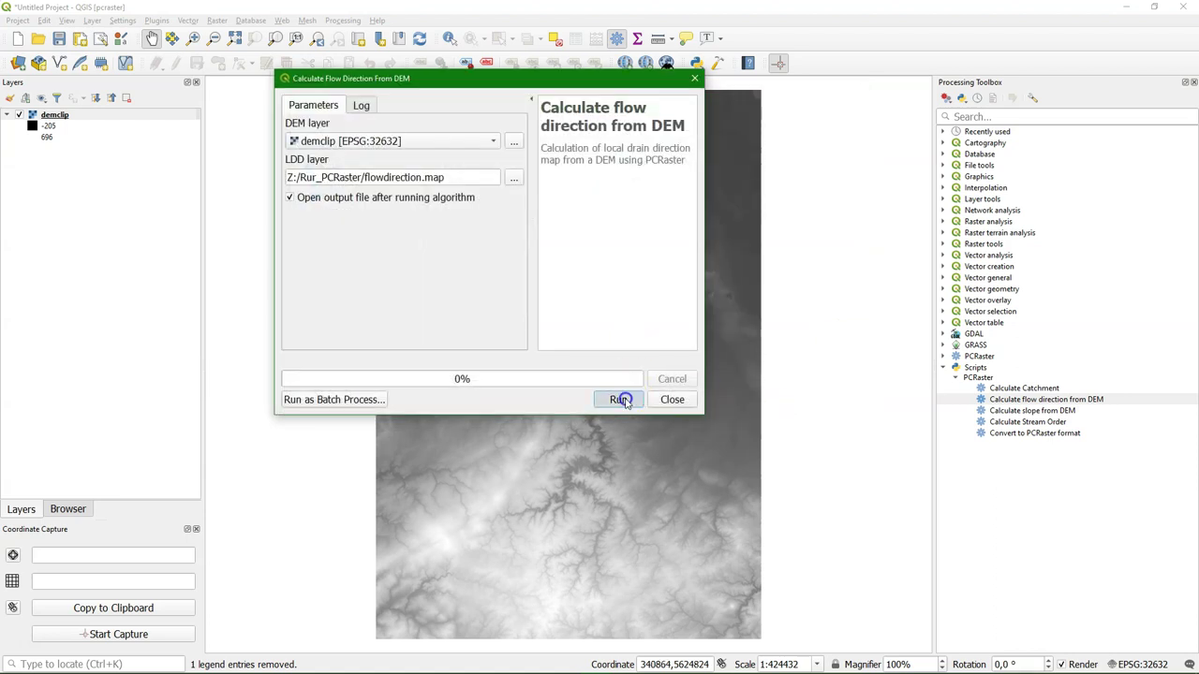
left_click(622, 400)
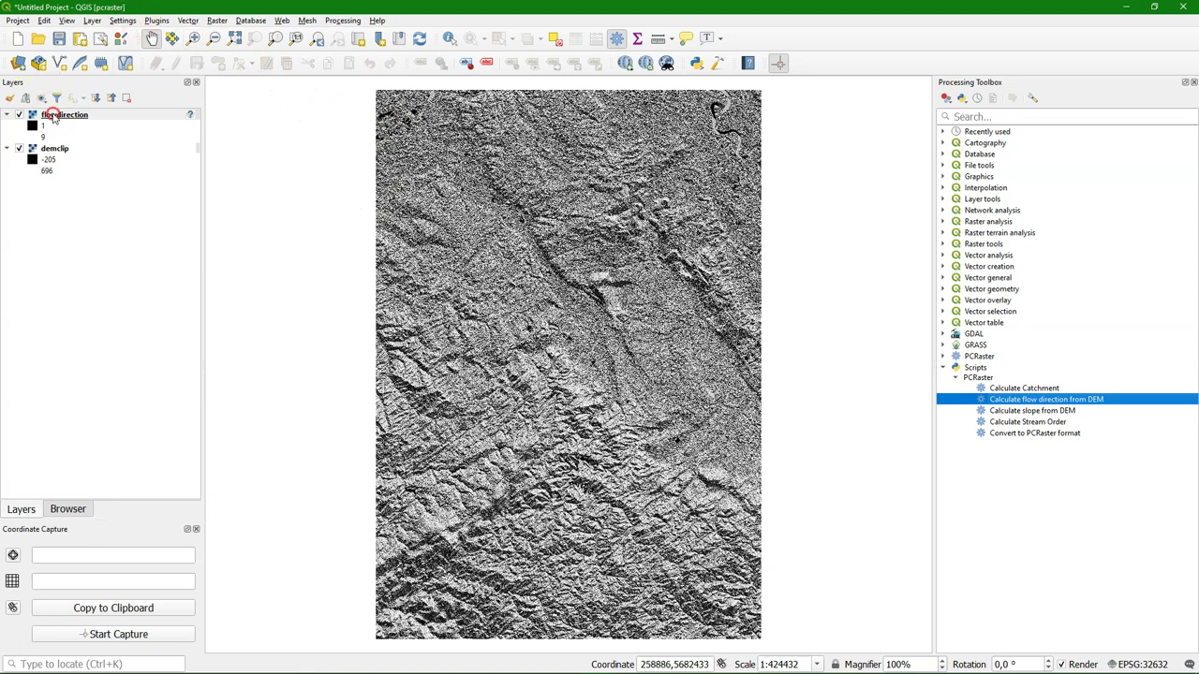
Set the flowdirection layer's CRS to WGS 84 / UTM zone 32N and close the flow direction tool.
right_click(52, 115)
mouse_move(164, 268)
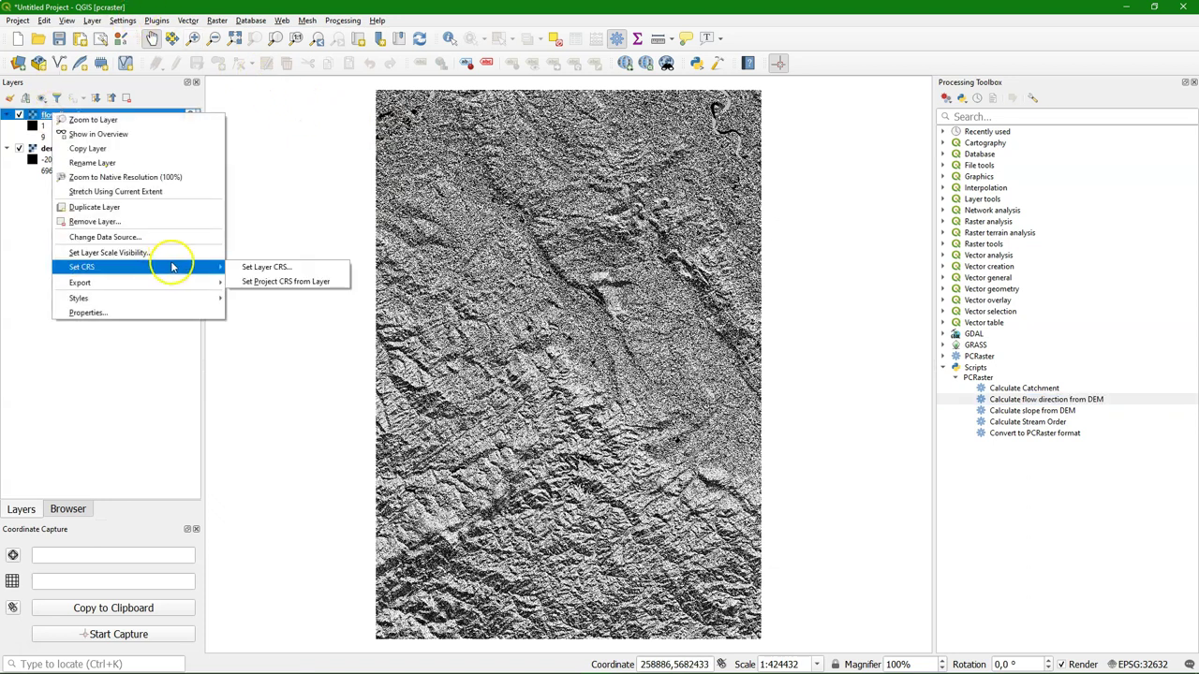
left_click(284, 269)
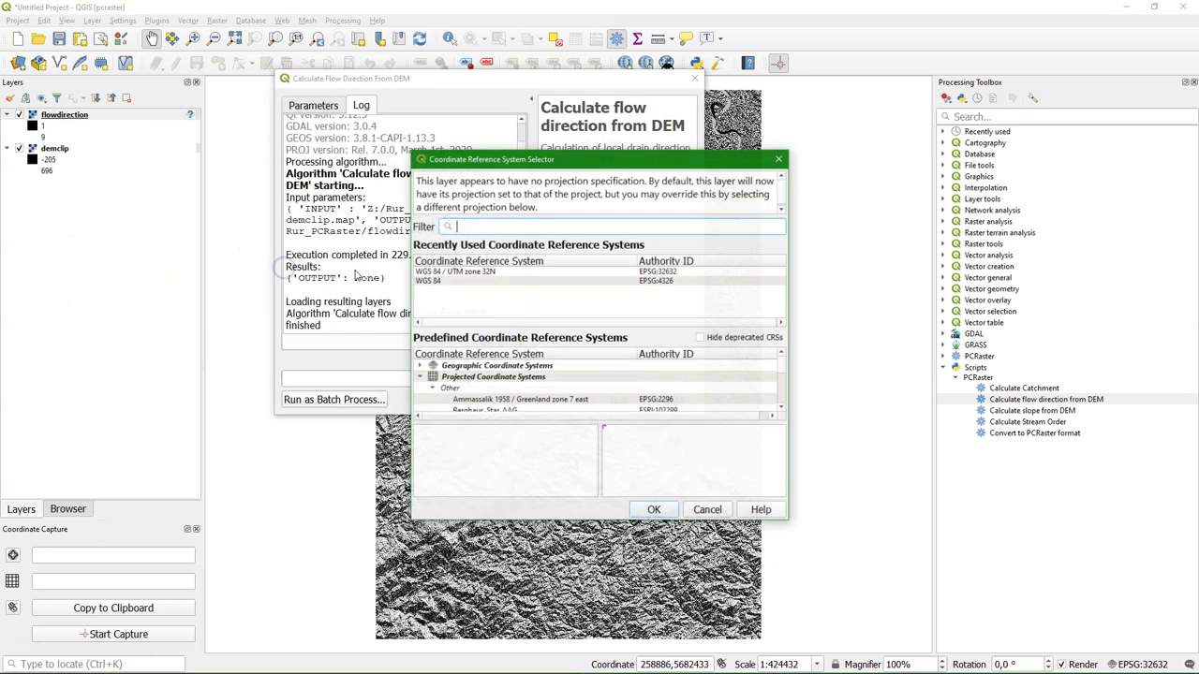
left_click(457, 273)
left_click(653, 509)
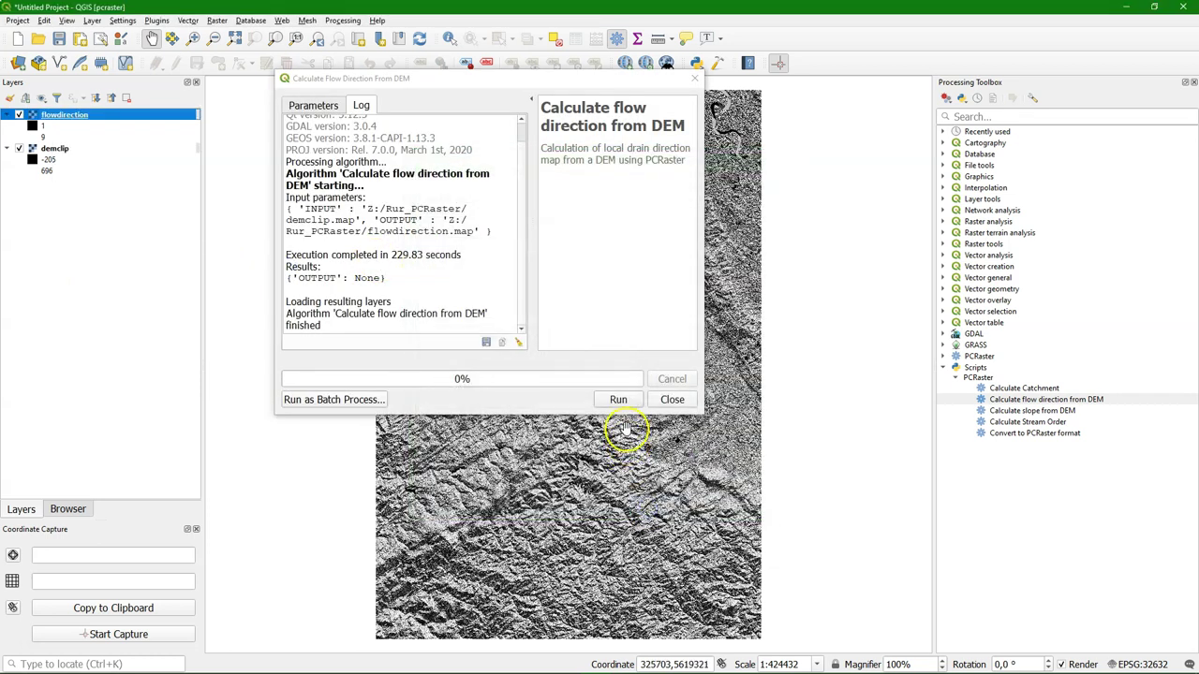
left_click(672, 400)
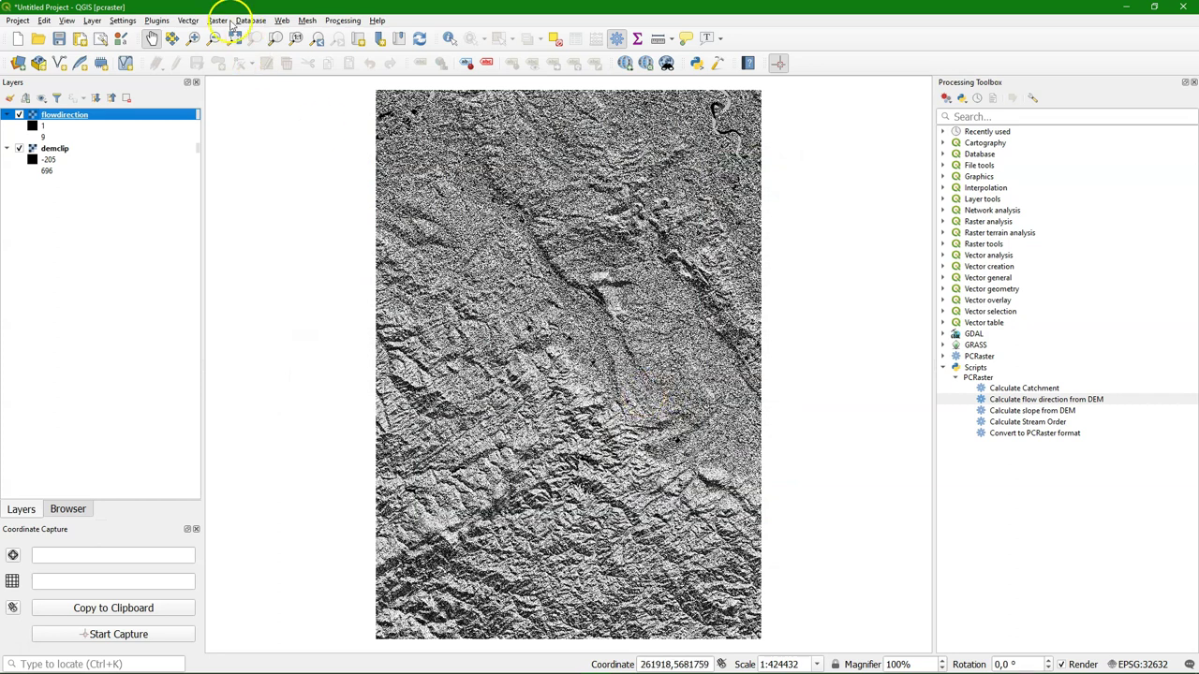
In the Python Console, run aguila("Z:/Rur_PCRaster/flowdirection.map") to view the map.
left_click(157, 21)
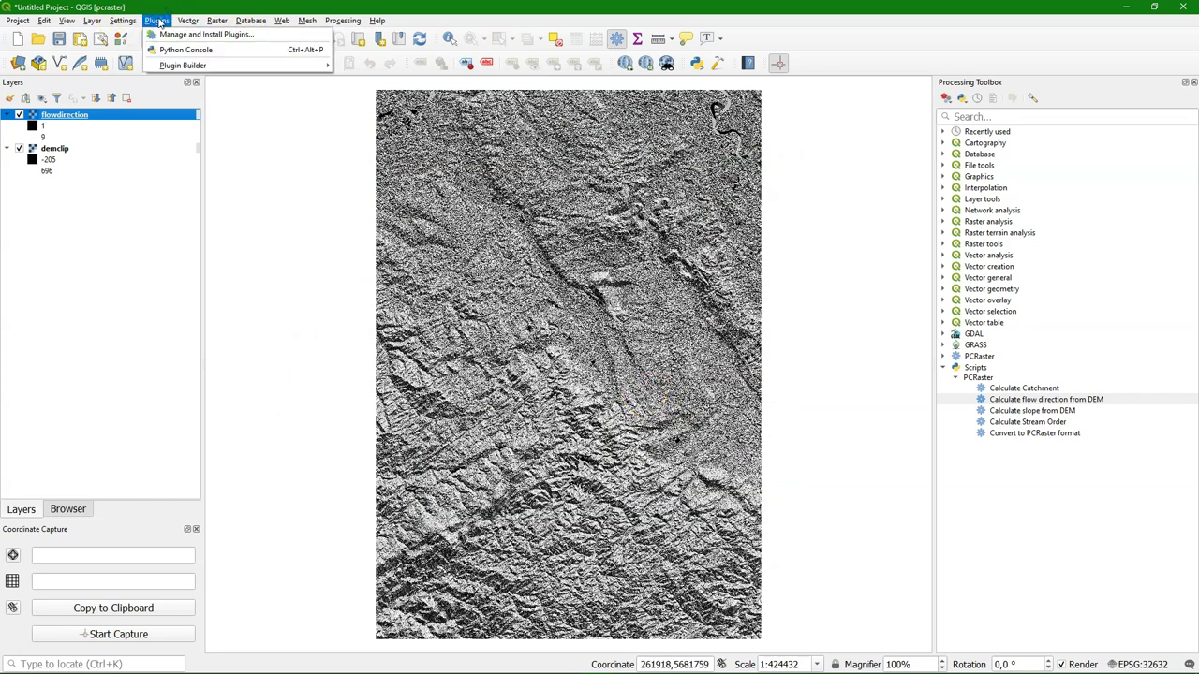
left_click(173, 50)
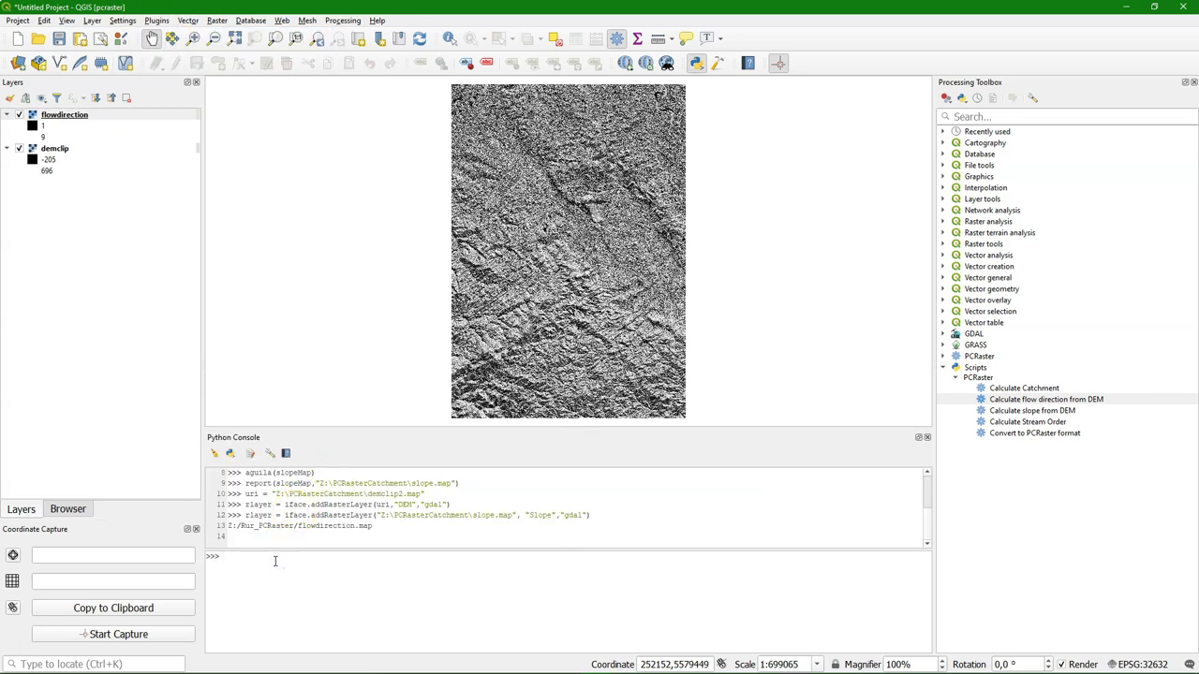
type("aguila(\"")
left_click(227, 528)
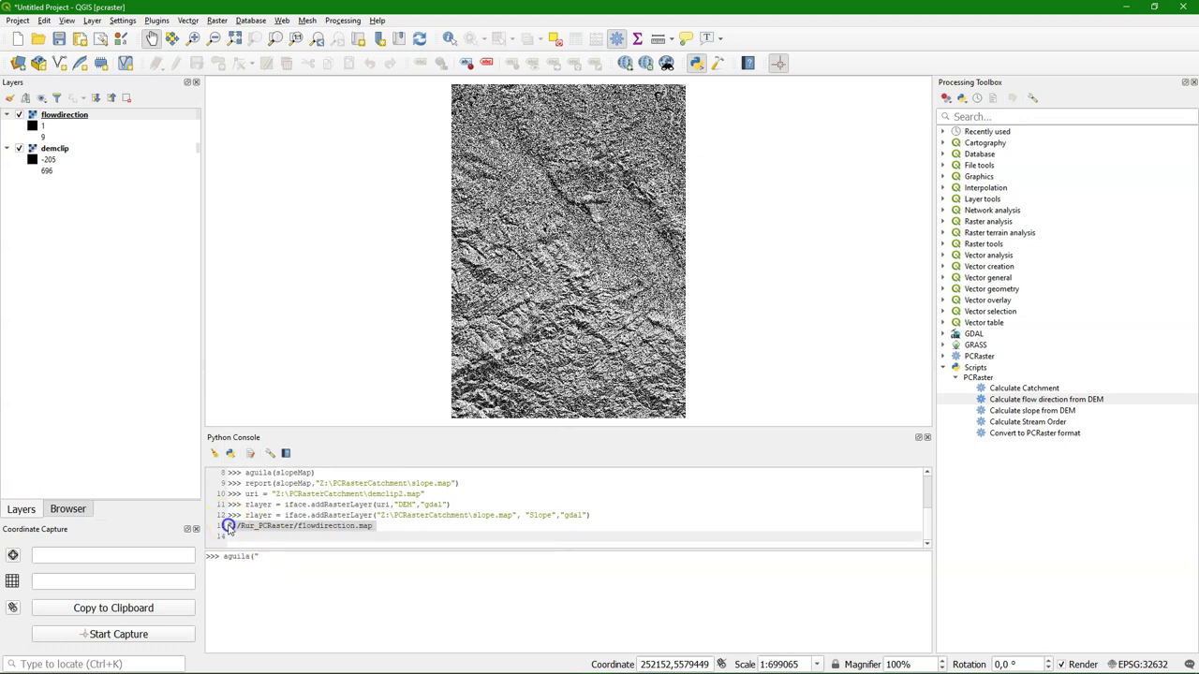
left_click(292, 559)
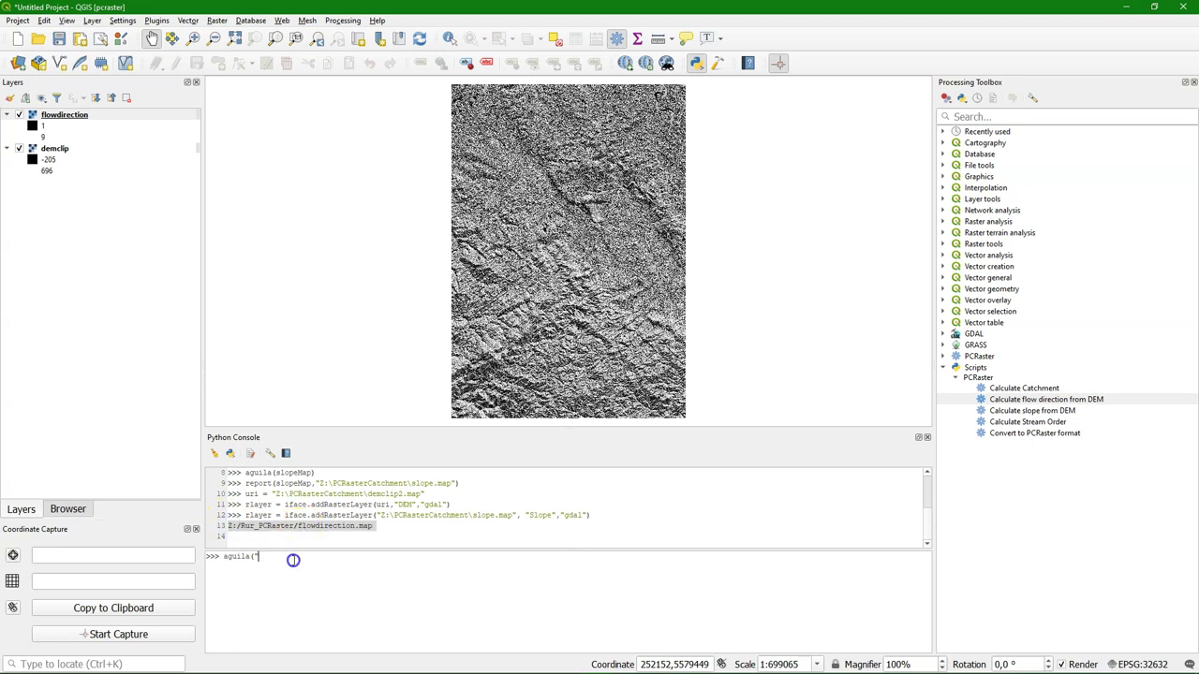
type("Z:/Rur_PCRaster/flowdirection.map")
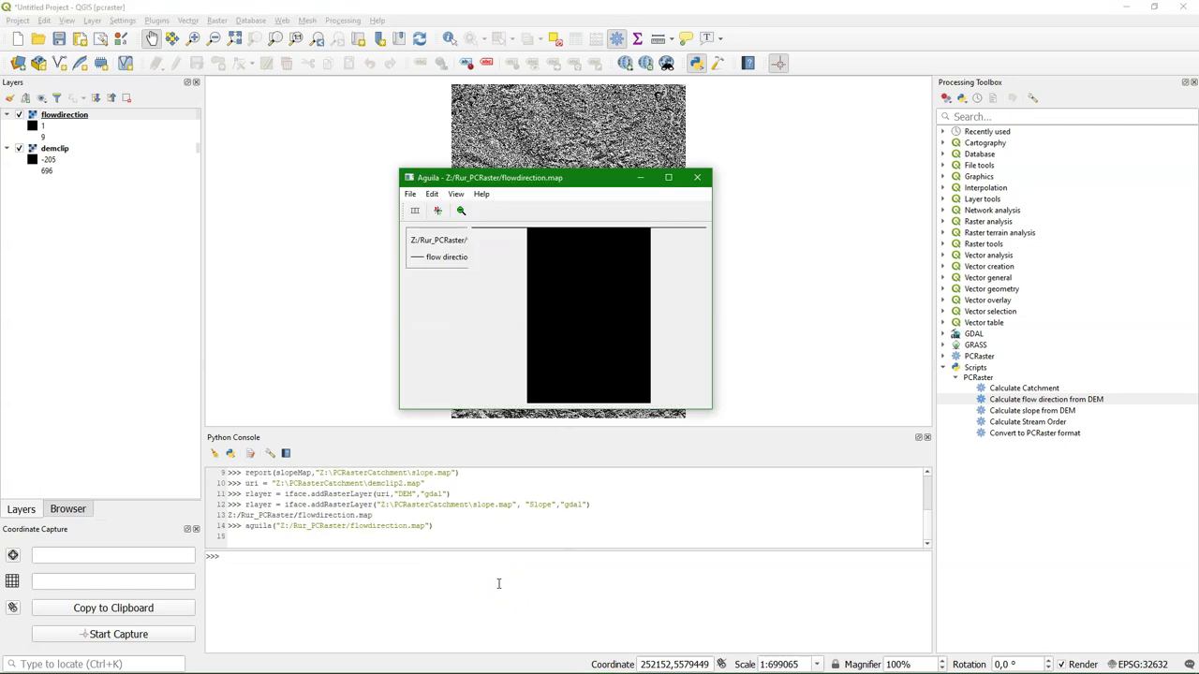
Maximize Aguila and zoom in to inspect the flow-direction arrow grid.
left_click(671, 180)
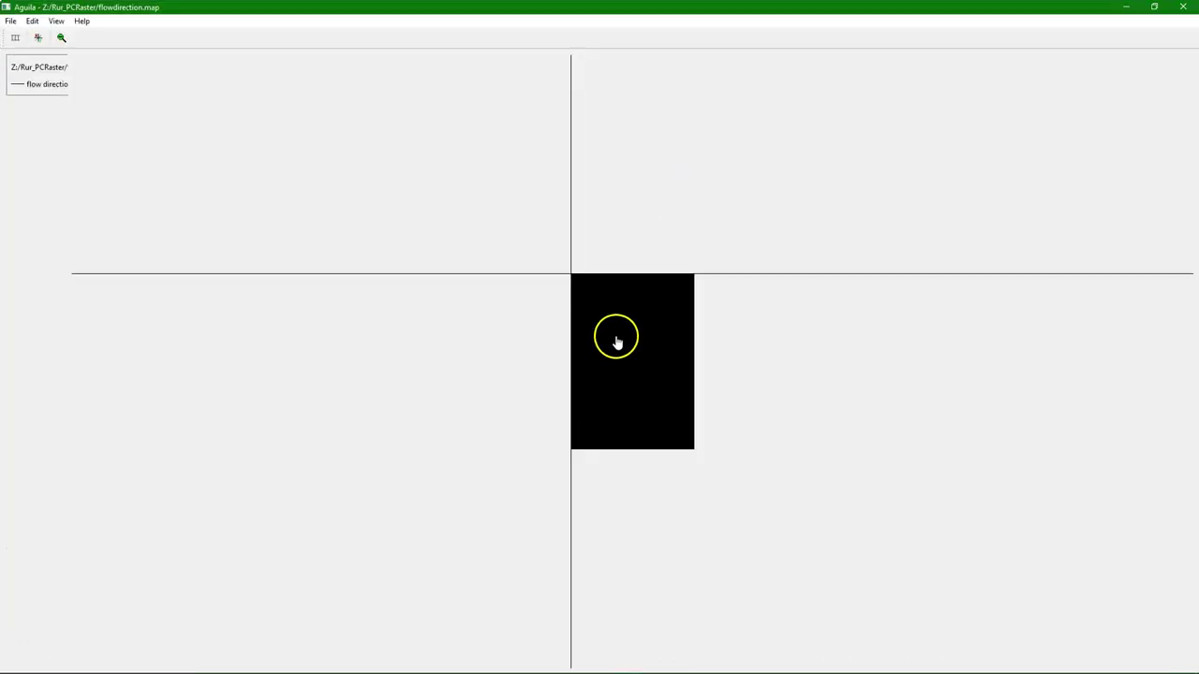
scroll(616, 335, "up", 3)
scroll(620, 320, "up", 4)
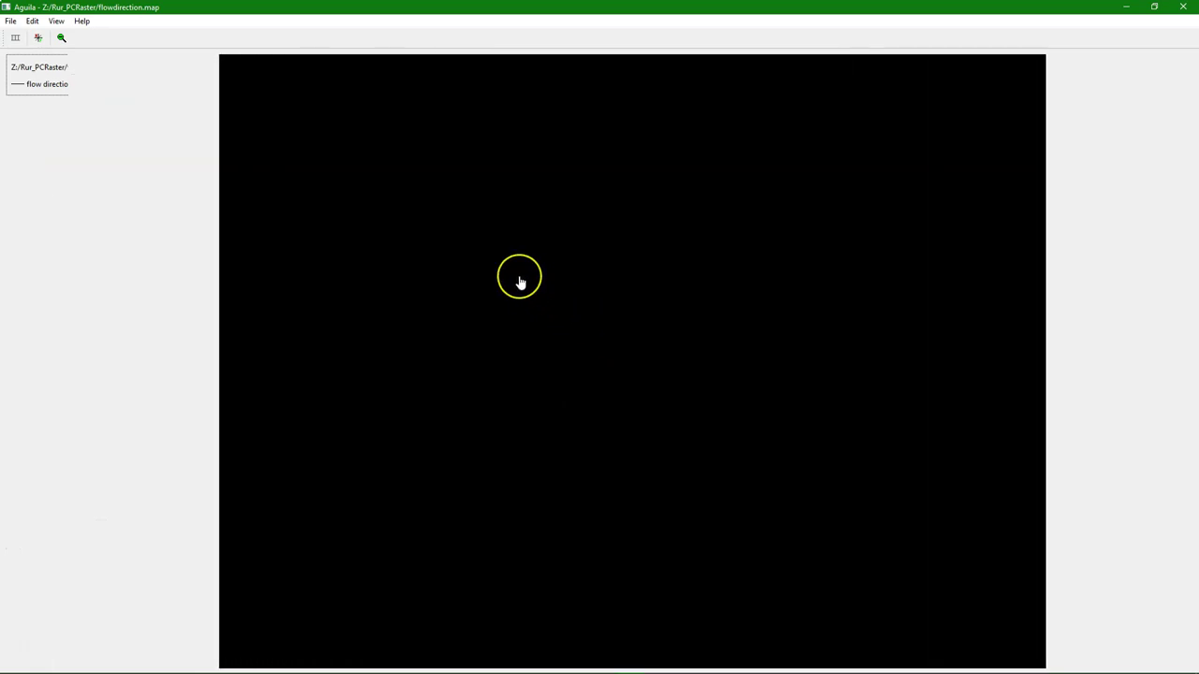
scroll(510, 279, "up", 3)
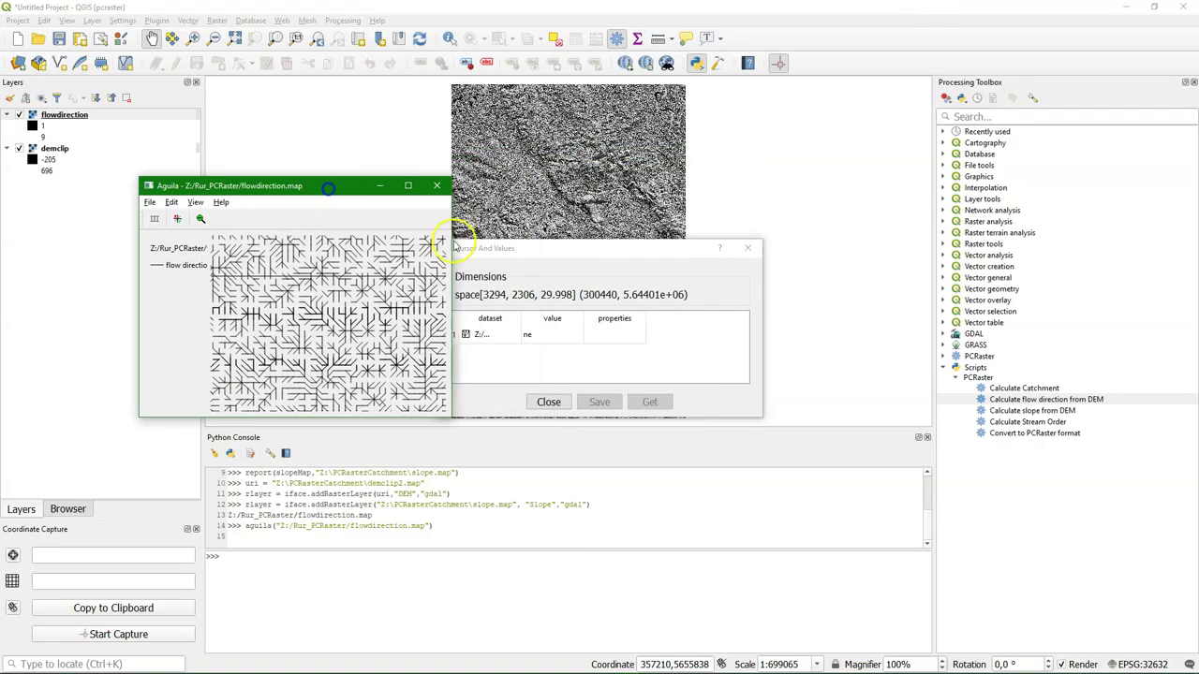
left_click_drag(515, 251, 533, 216)
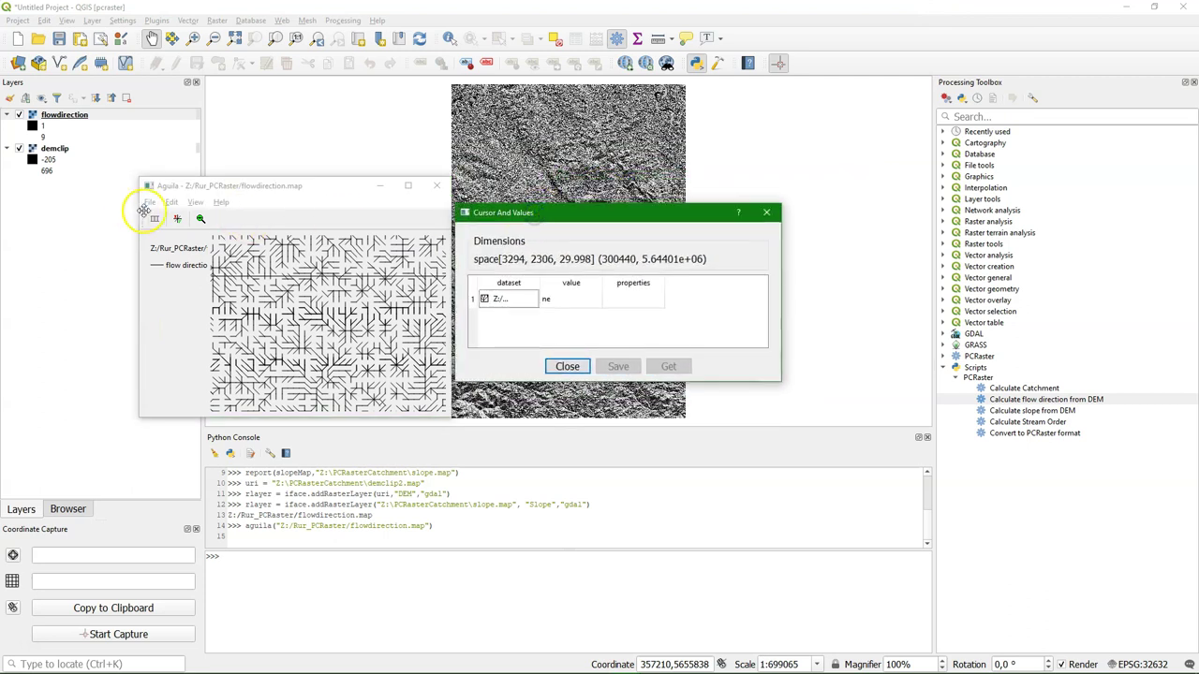
Exit the Aguila viewer via its File menu.
left_click(172, 188)
left_click(148, 203)
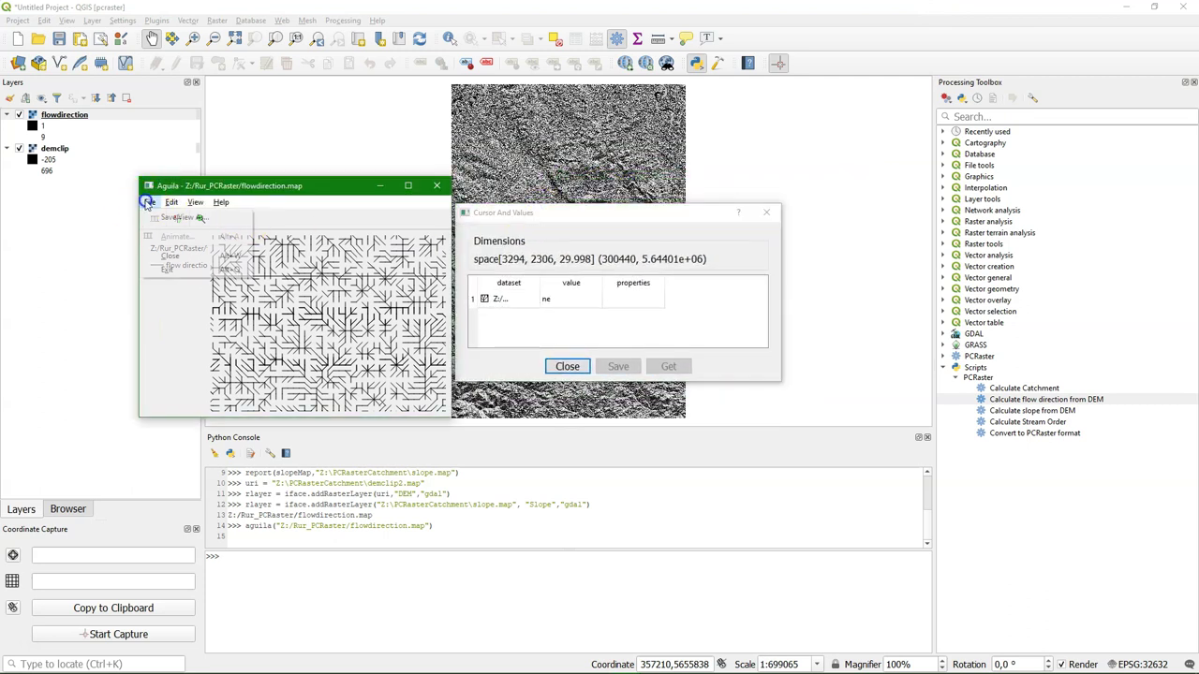
left_click(171, 270)
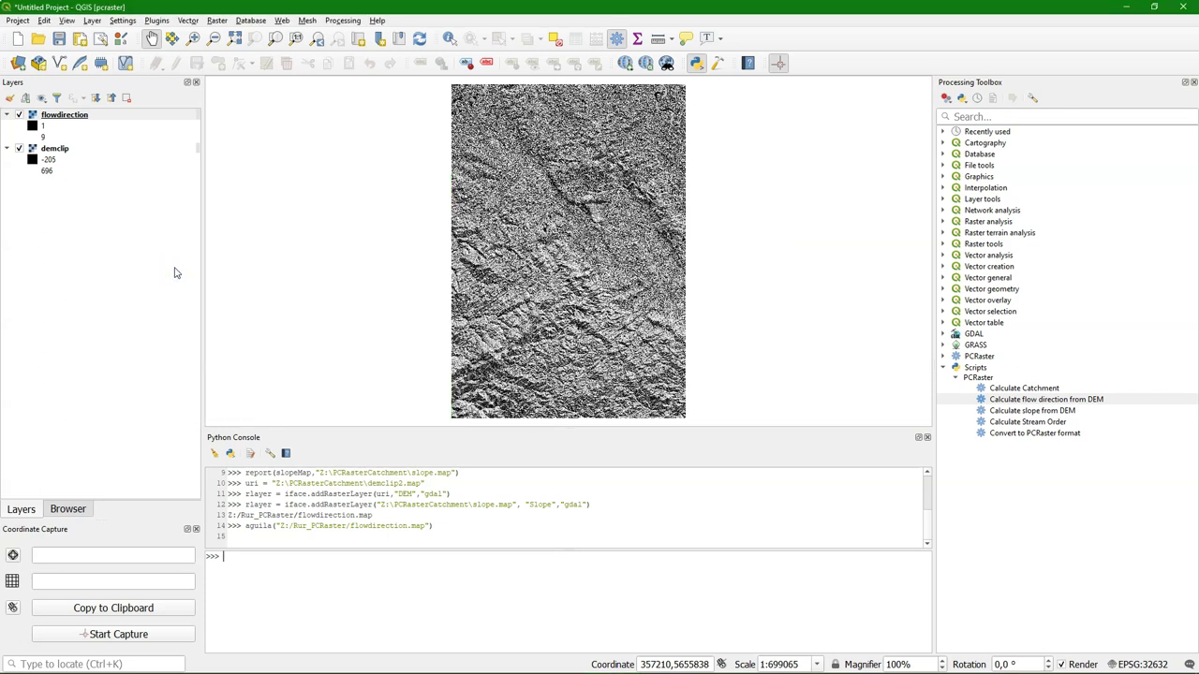
Run Calculate Stream Order on flowdirection, saving the output as strahler.map.
left_click(926, 439)
left_click(1028, 424)
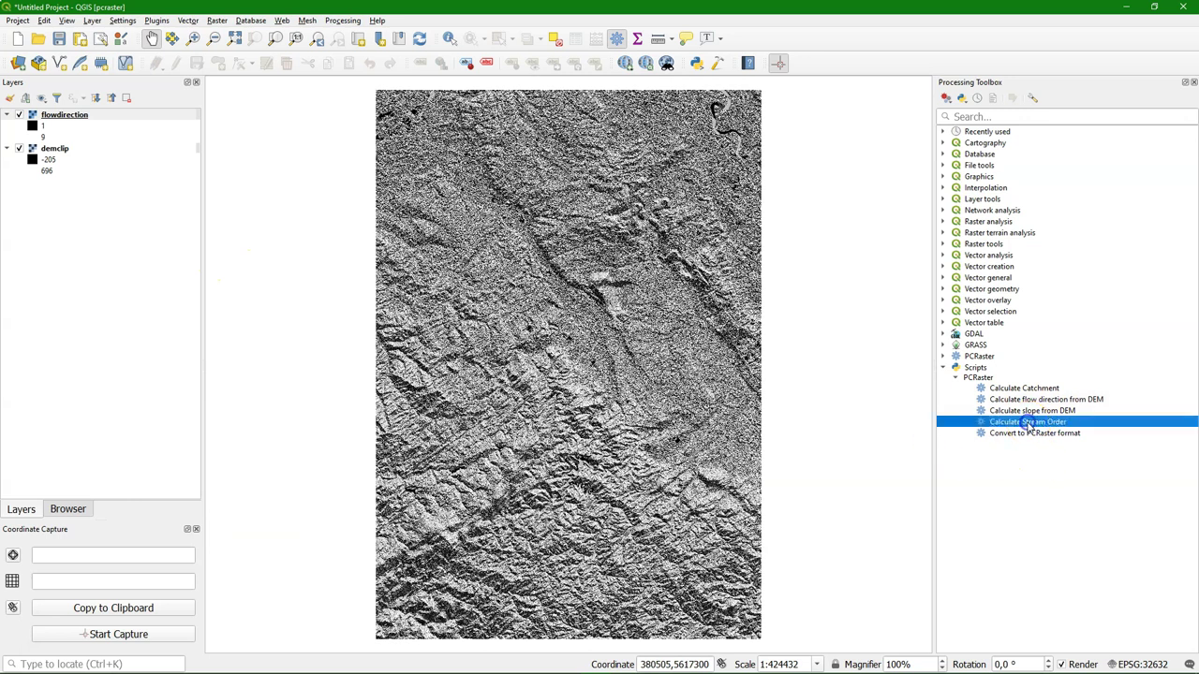
double_click(1029, 423)
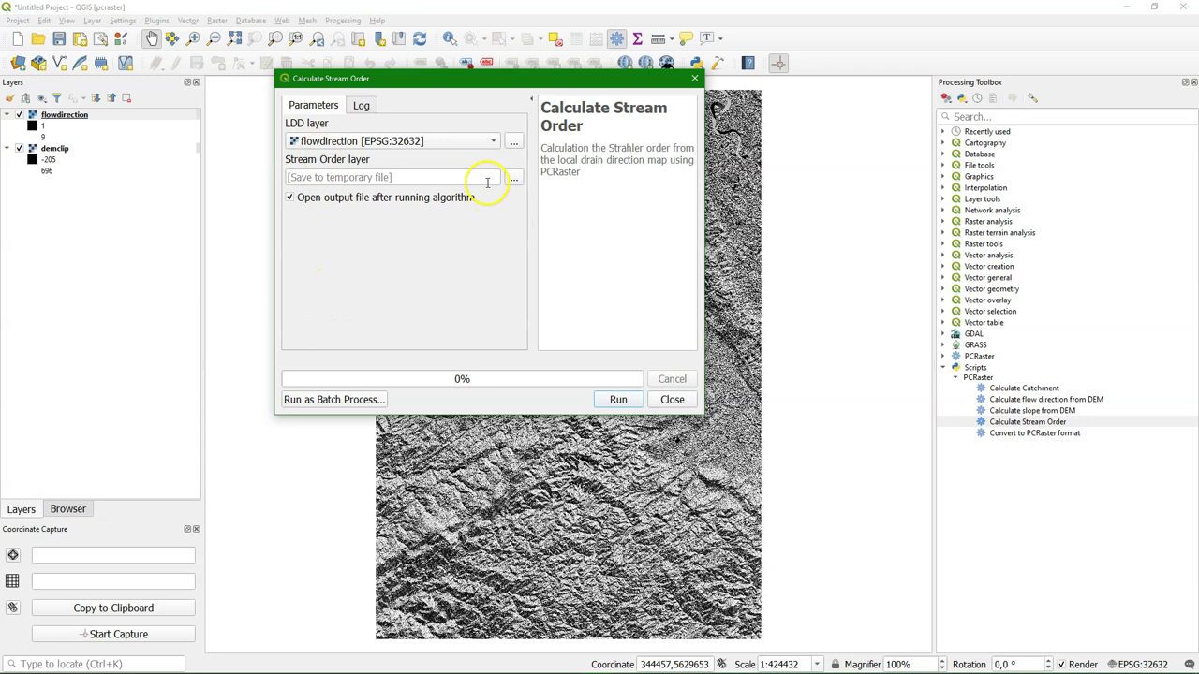
left_click(513, 178)
left_click(547, 203)
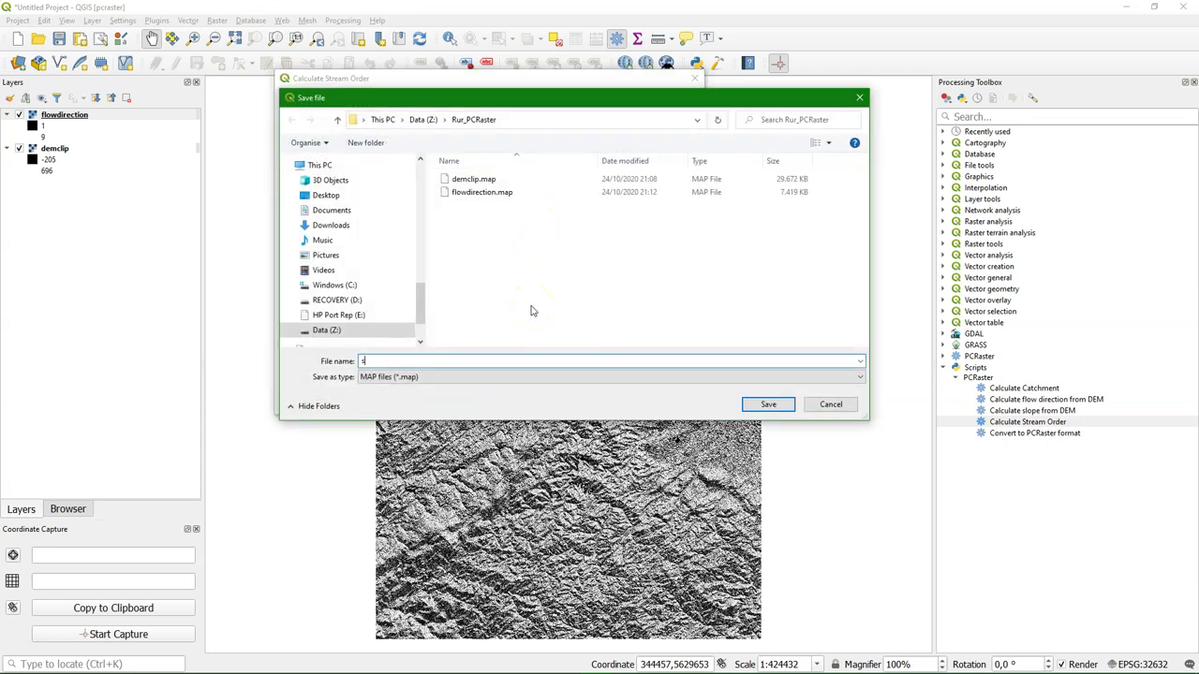
left_click(768, 404)
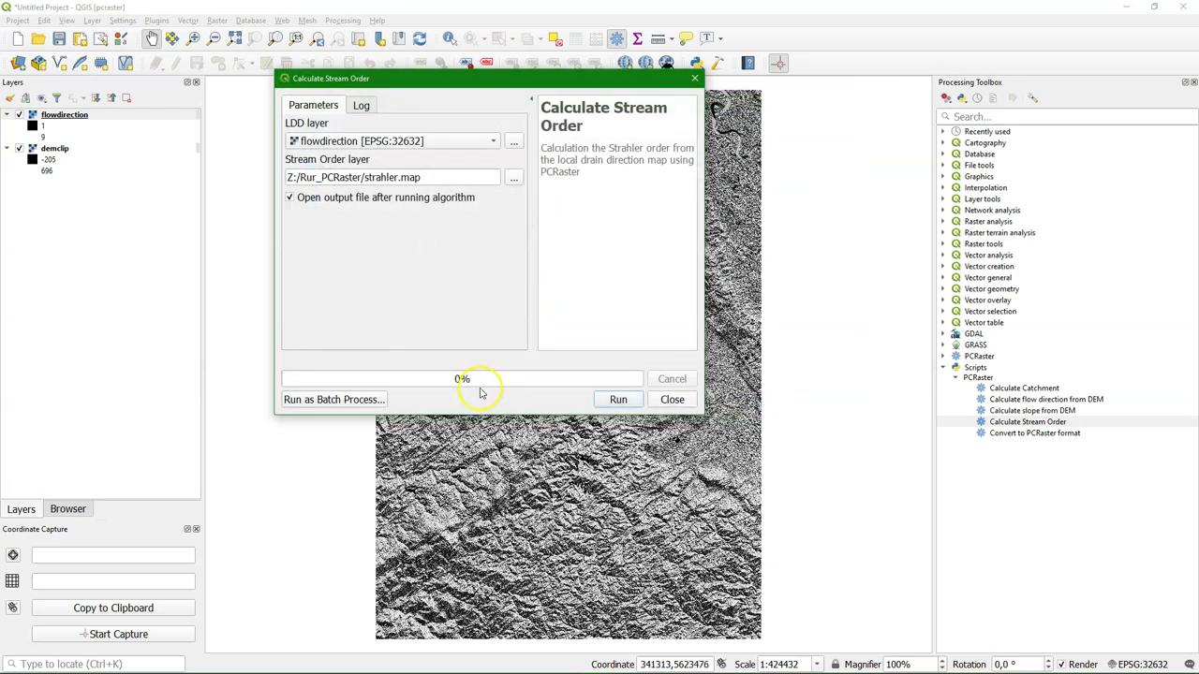
left_click(617, 400)
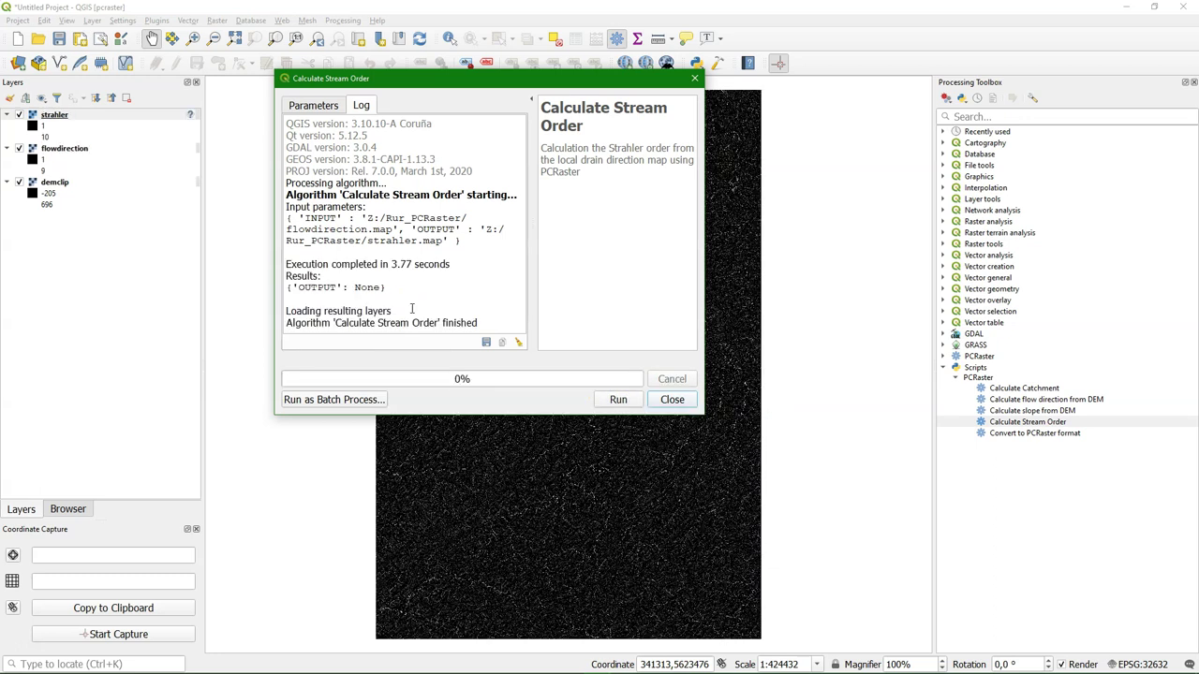
left_click(678, 401)
Set the strahler layer's CRS to WGS 84 / UTM zone 32N.
left_click(56, 114)
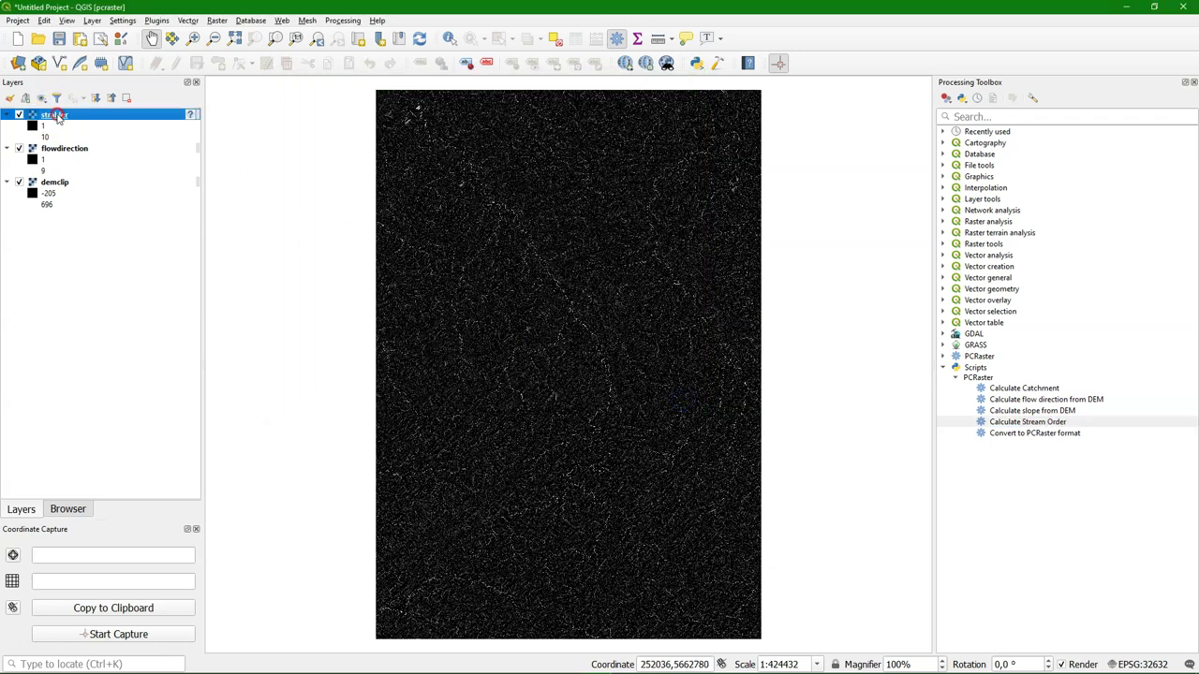
right_click(56, 114)
mouse_move(174, 267)
left_click(267, 274)
left_click(443, 272)
left_click(653, 509)
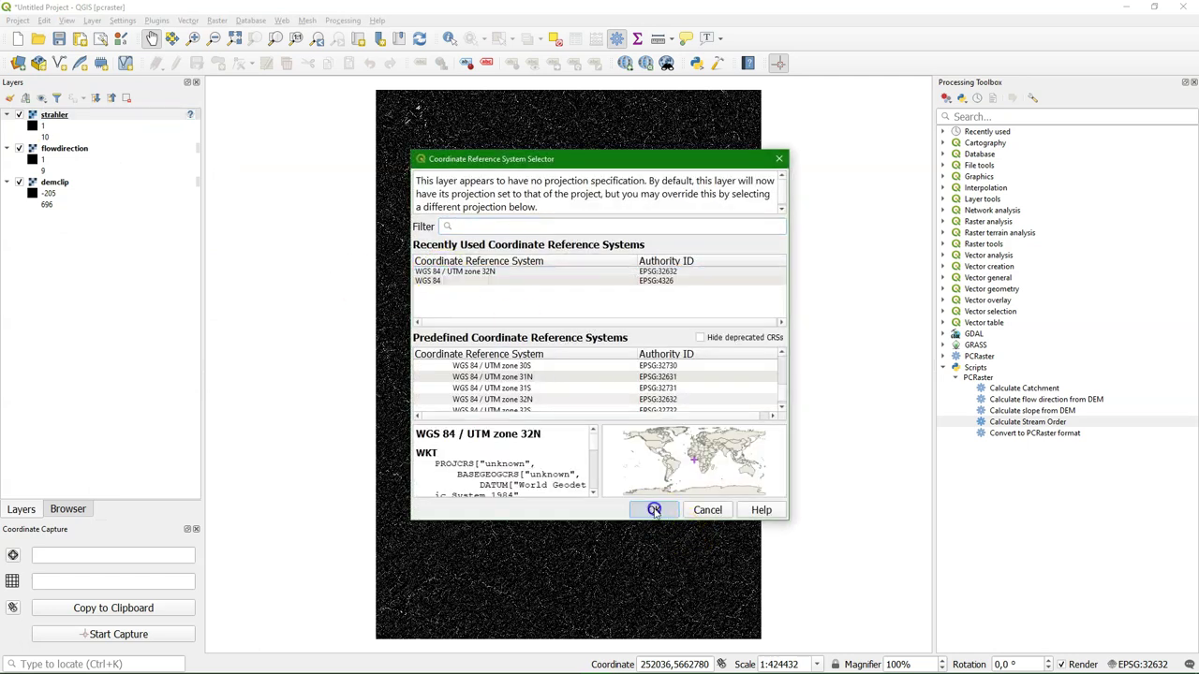
Render strahler as paletted unique values with the Blues ramp, classifying each stream order.
left_click(7, 99)
left_click_drag(934, 199, 813, 202)
scroll(931, 124, "down", 1)
left_click(927, 125)
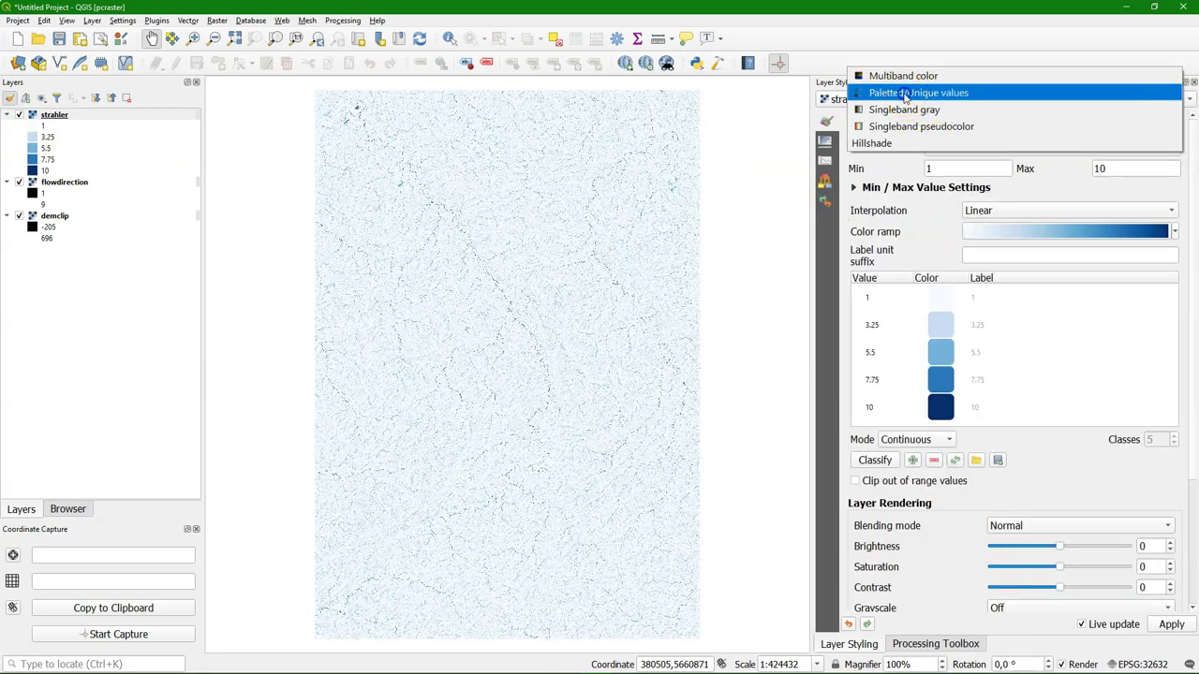
left_click(905, 93)
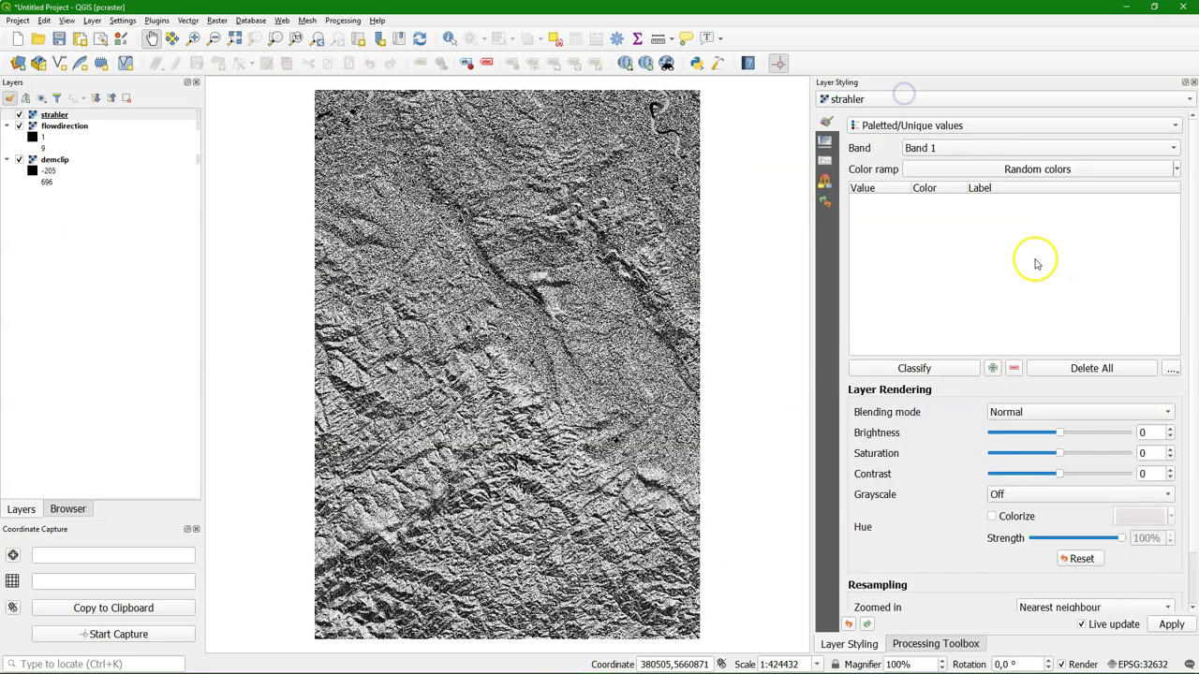
left_click(1178, 165)
left_click(951, 226)
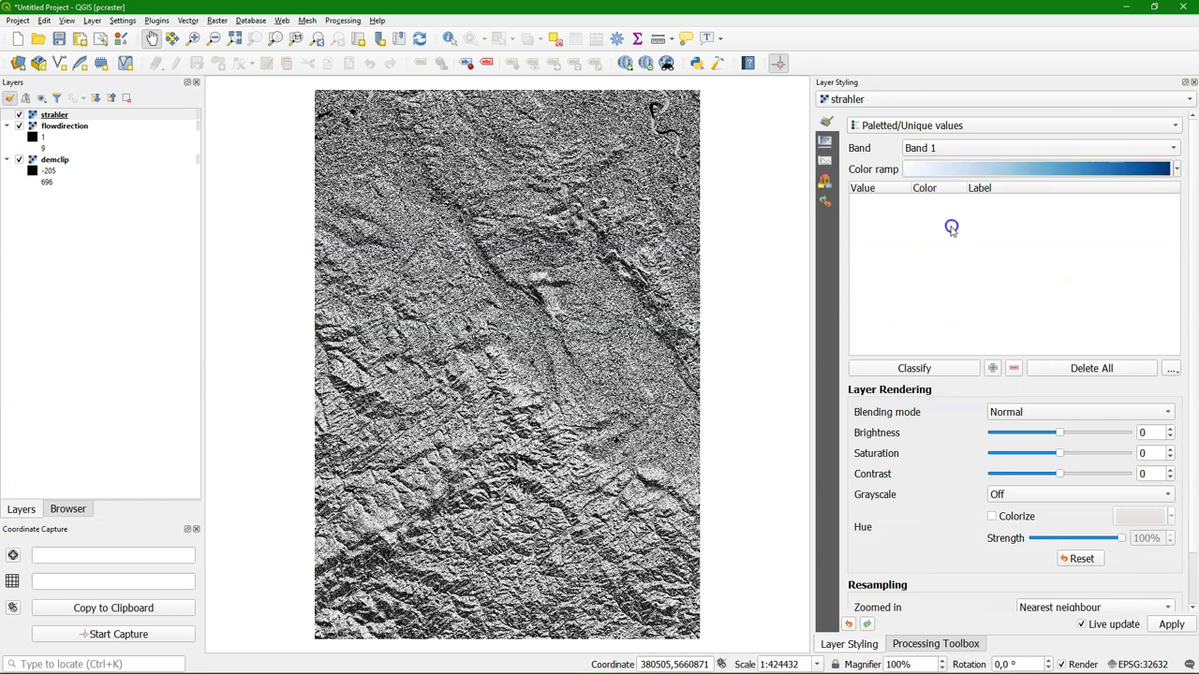
left_click(913, 368)
Pan and zoom the map to view the north-western streams.
scroll(480, 263, "up", 4)
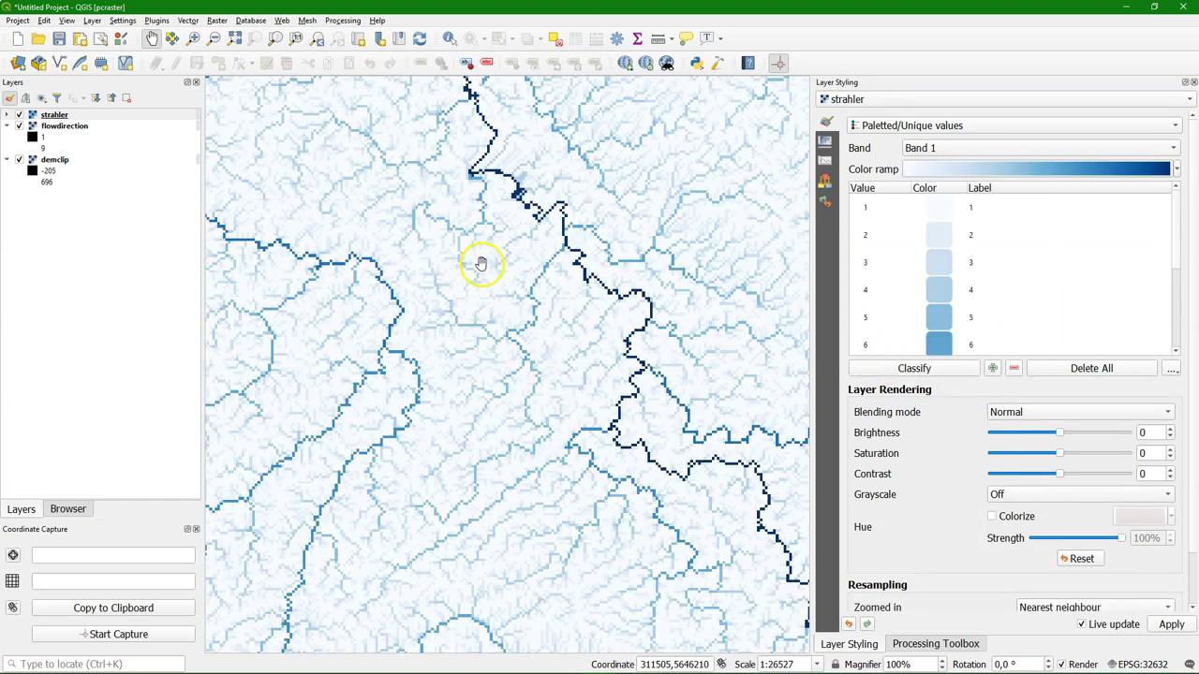
left_click_drag(583, 259, 690, 509)
left_click_drag(455, 193, 697, 488)
scroll(442, 266, "up", 1)
scroll(415, 188, "down", 2)
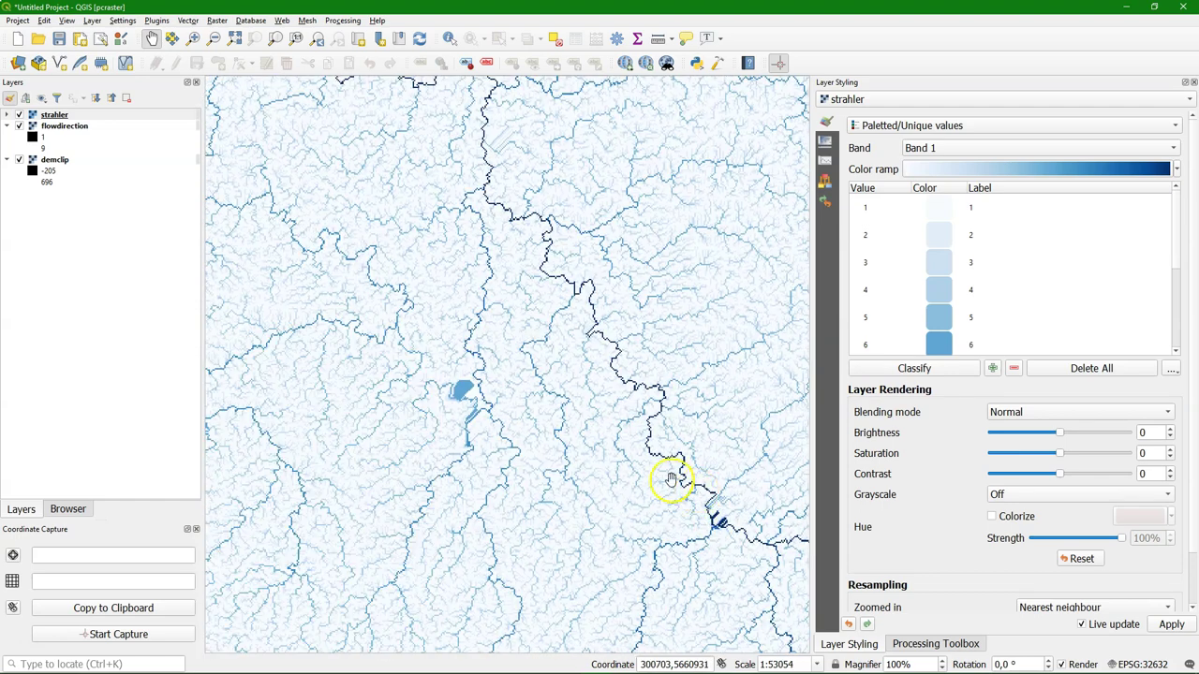
scroll(646, 464, "down", 1)
scroll(553, 384, "down", 1)
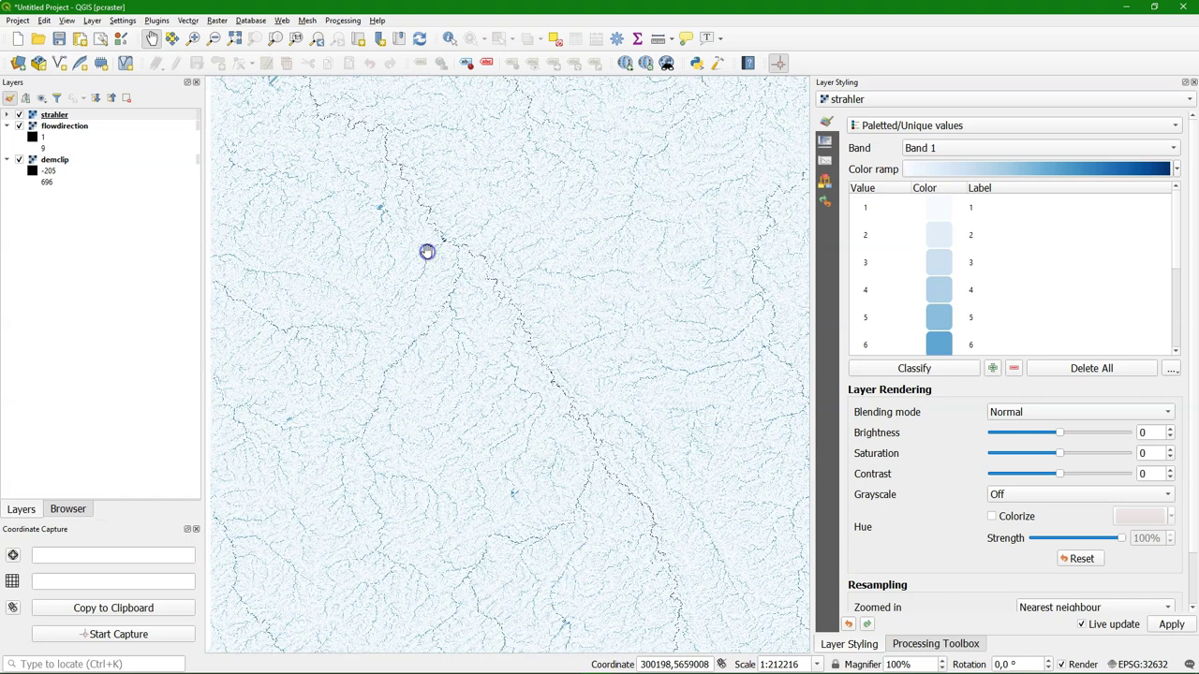
scroll(423, 253, "up", 1)
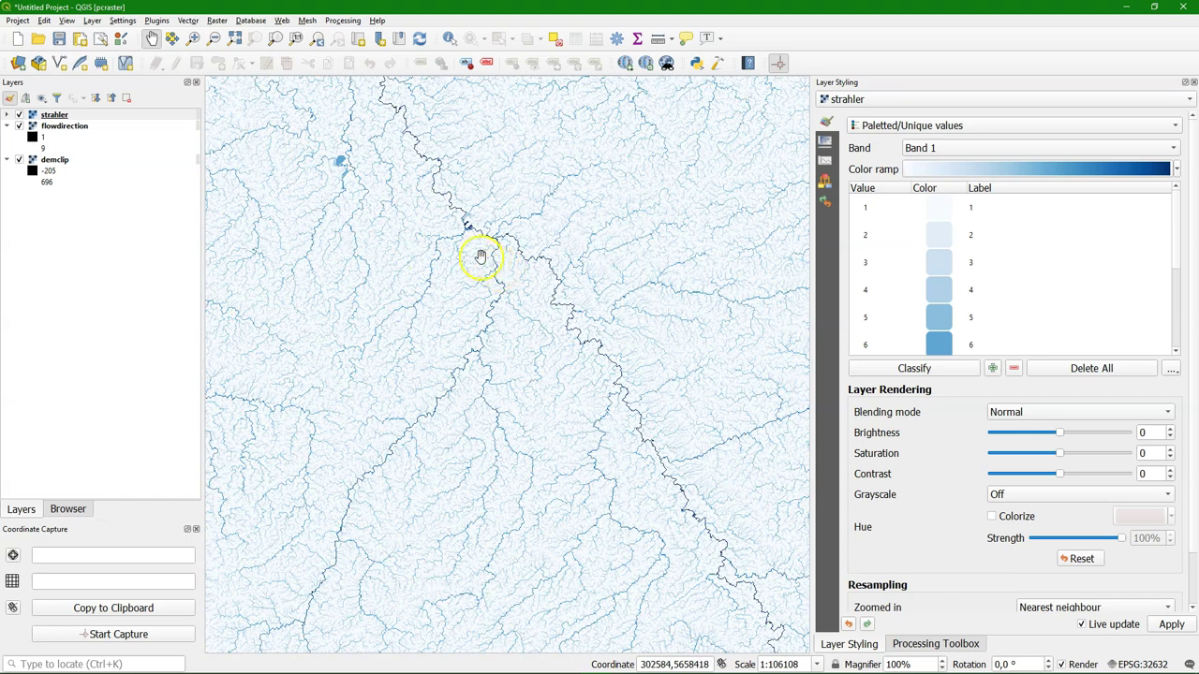
Use the Raster Calculator to compute "strahler@1" >= 8 into strahler8.tif.
left_click(216, 20)
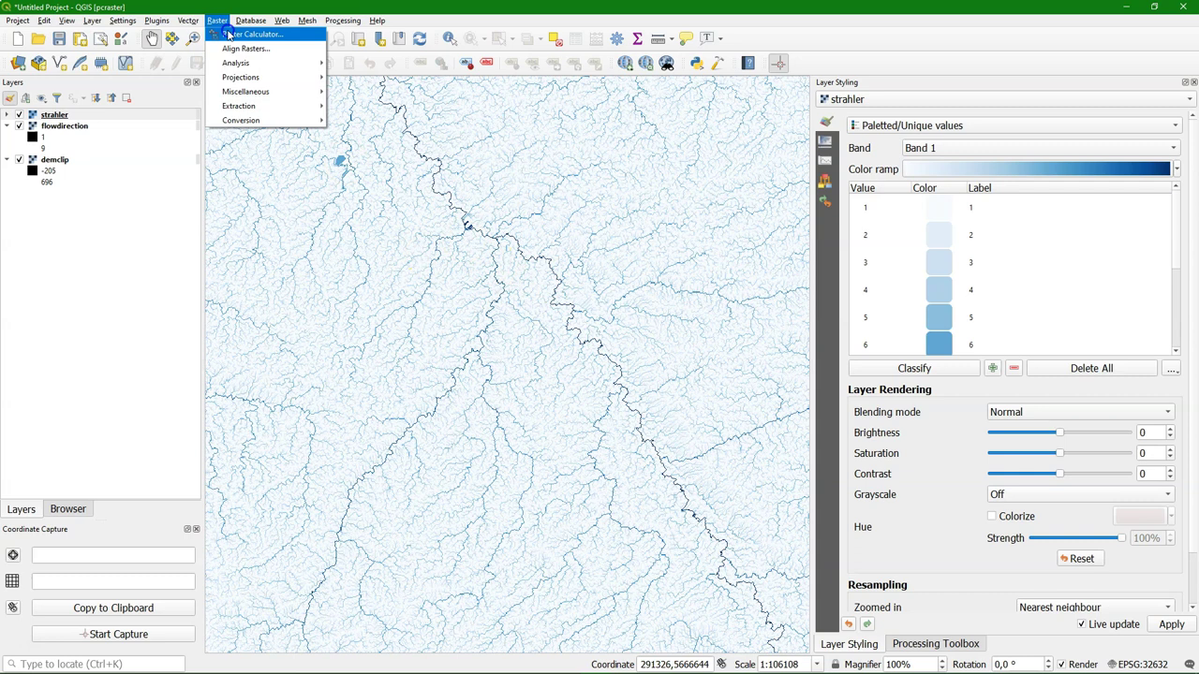
left_click(227, 32)
double_click(394, 191)
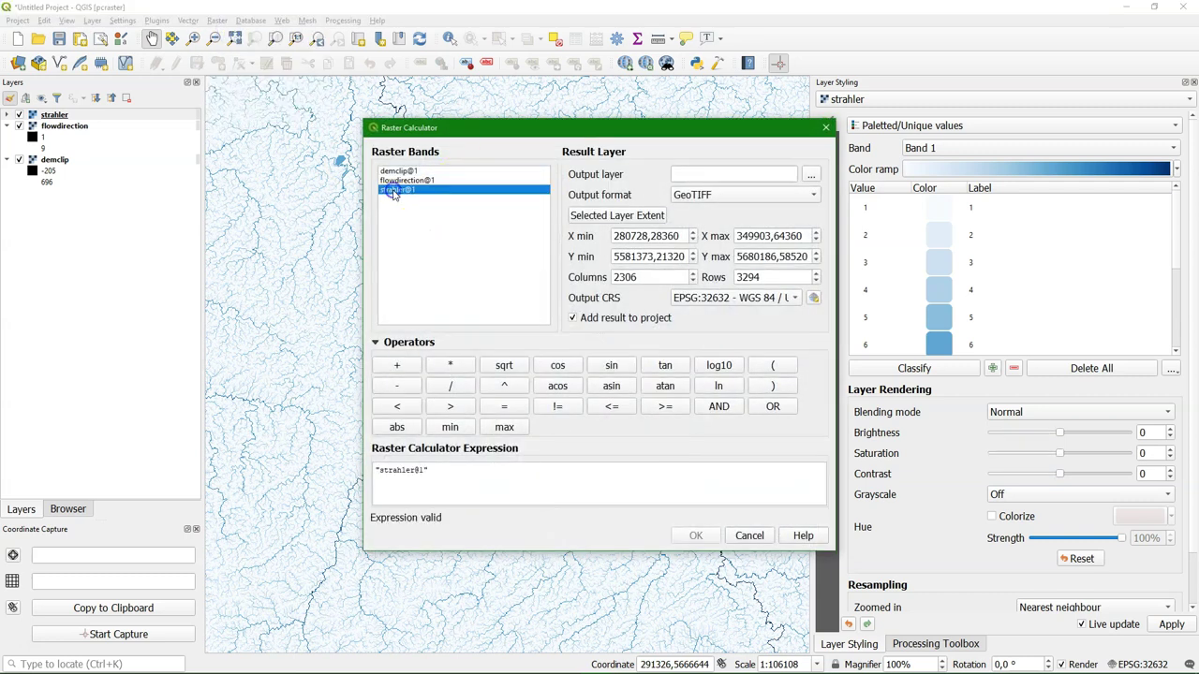
left_click(667, 406)
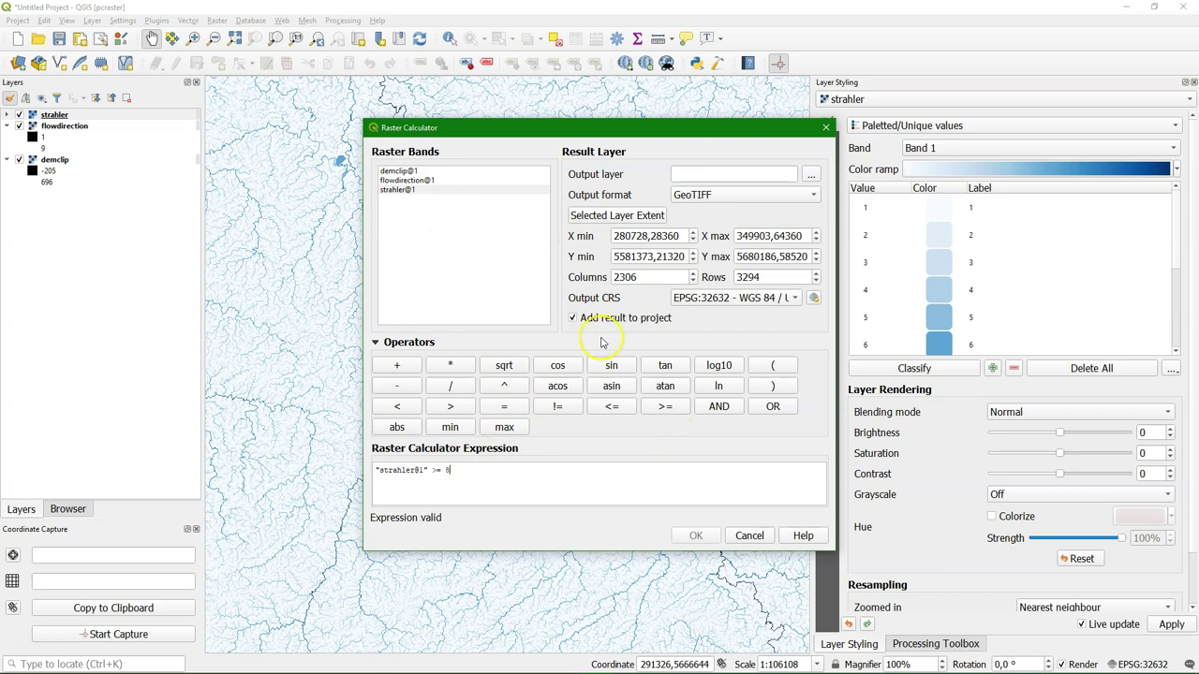
left_click(811, 175)
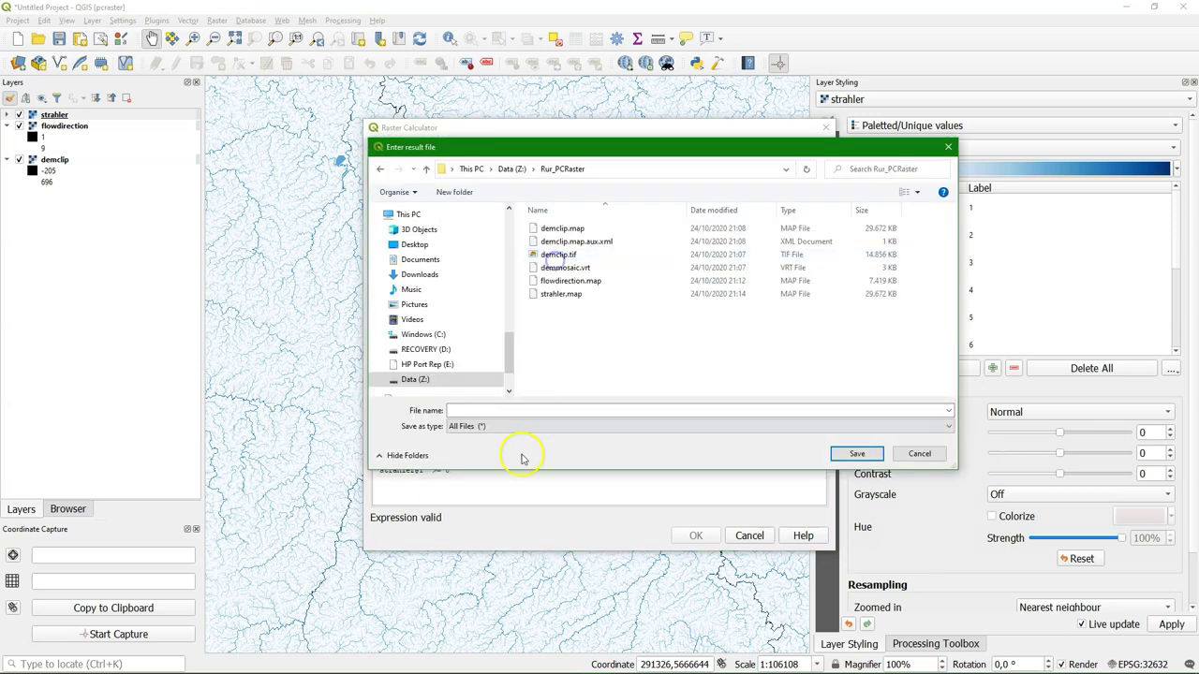
left_click(513, 409)
type("strahle")
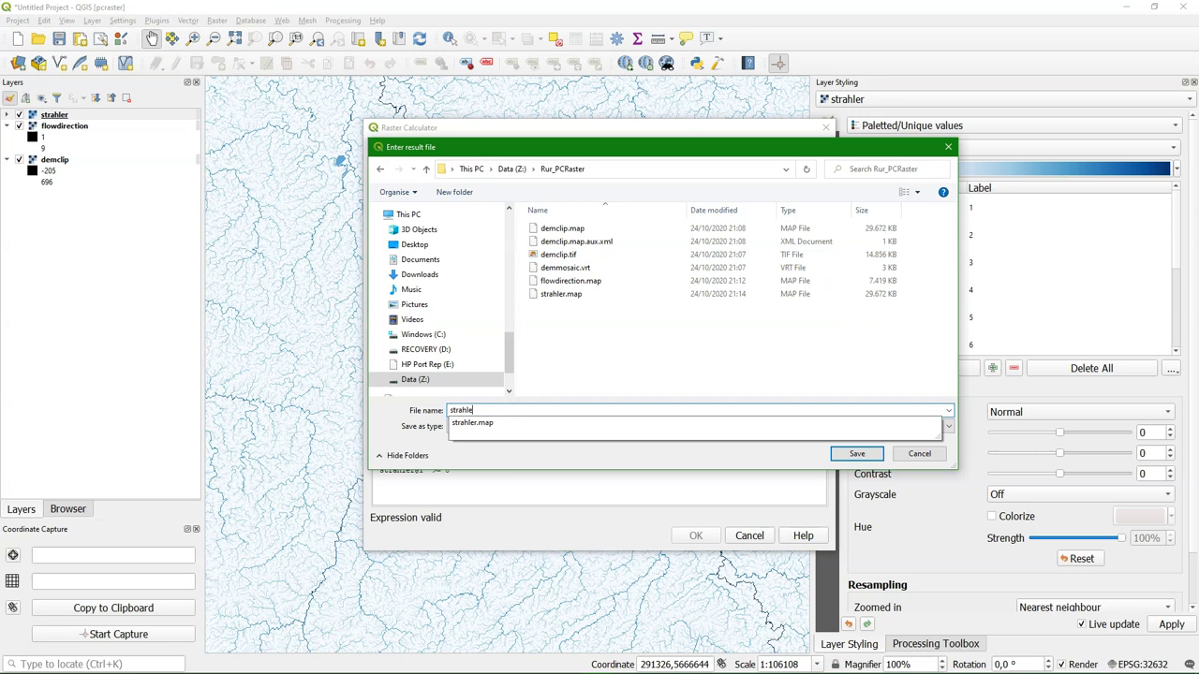
type("r8.tif")
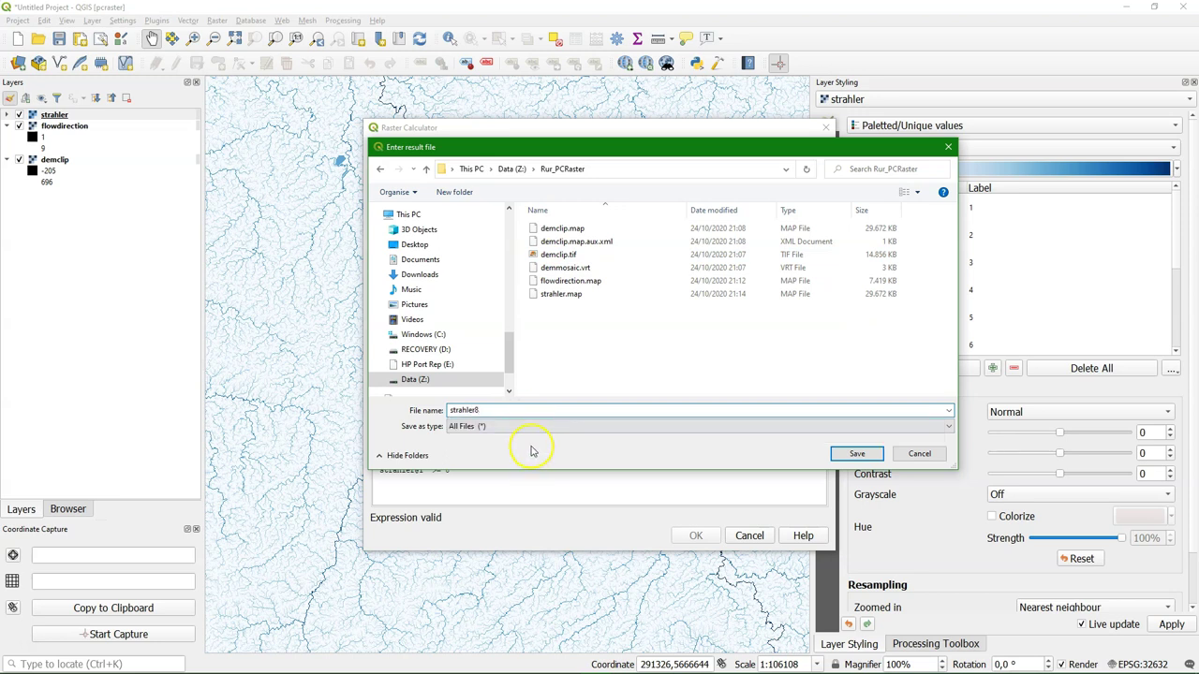
left_click(856, 453)
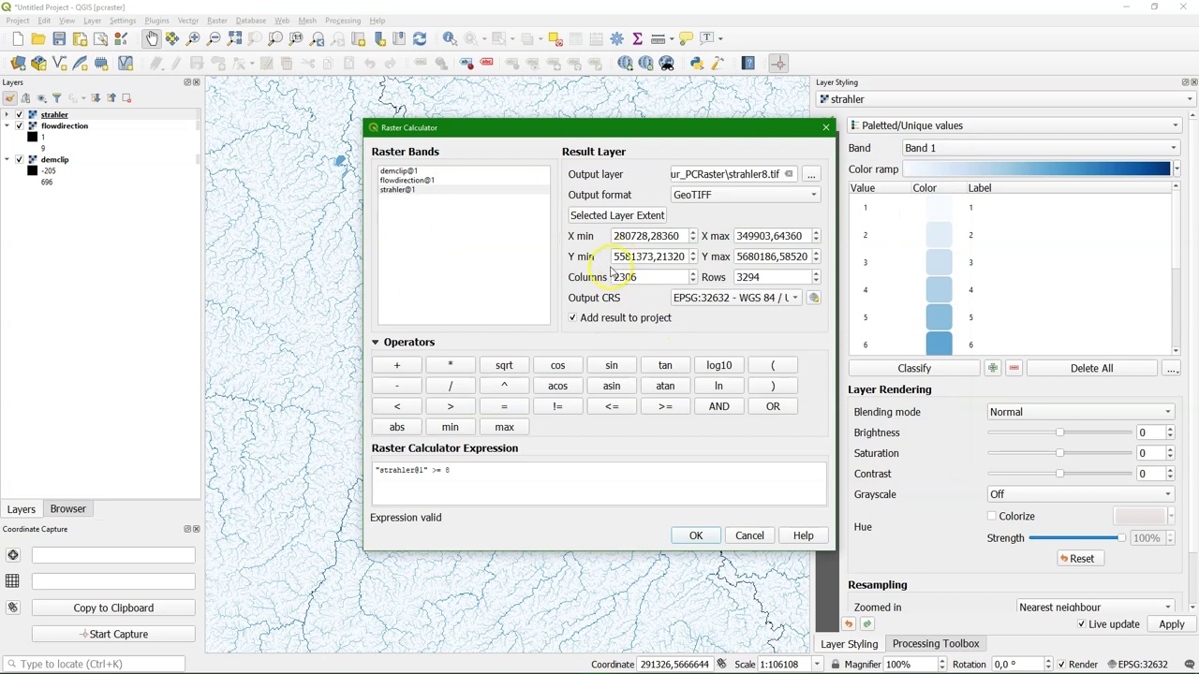
left_click(691, 534)
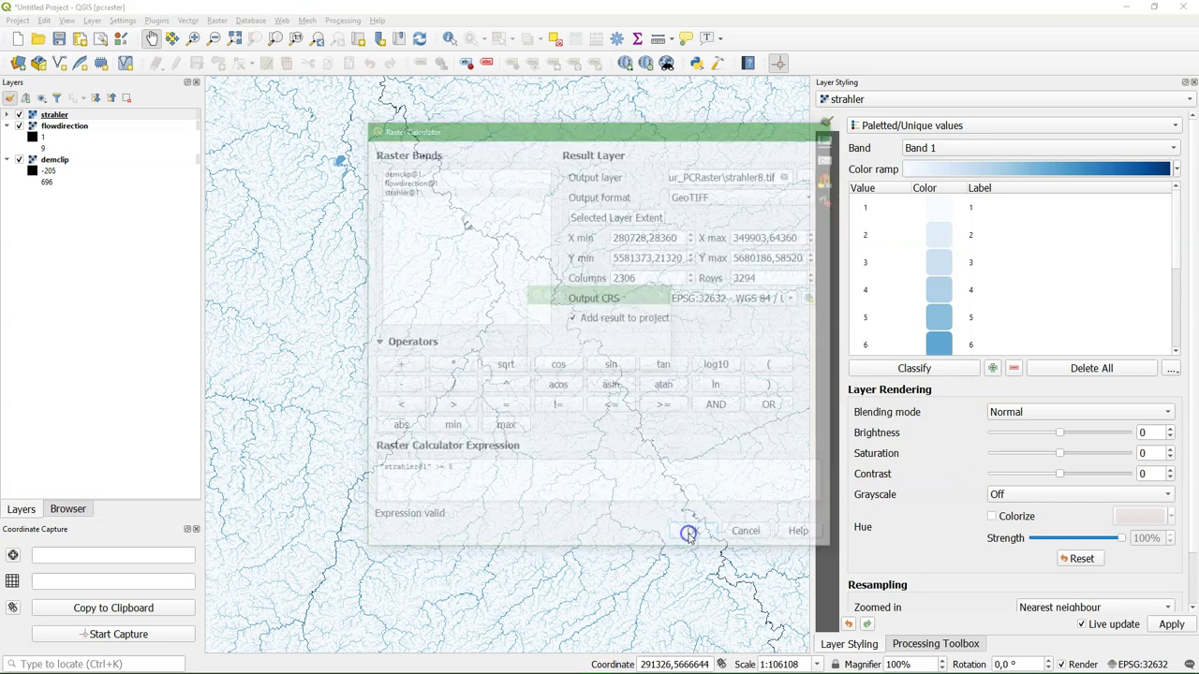
Style strahler8 as paletted unique values and classify it into 0 and 1.
left_click(913, 127)
left_click(913, 110)
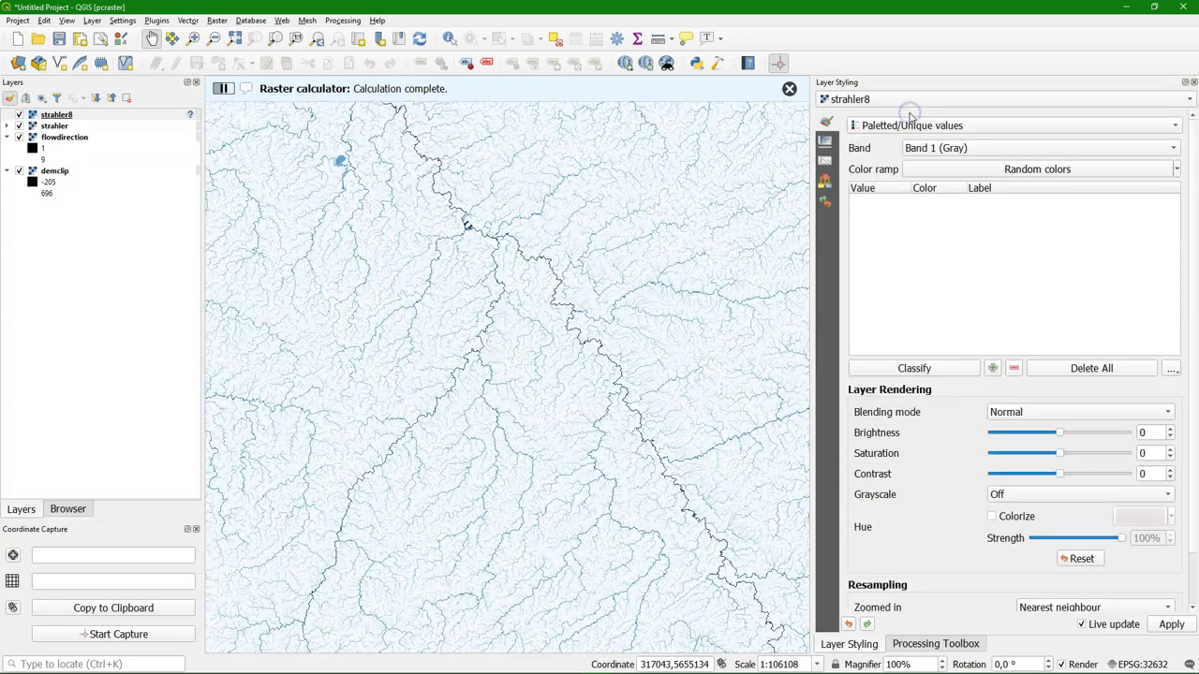
left_click(901, 368)
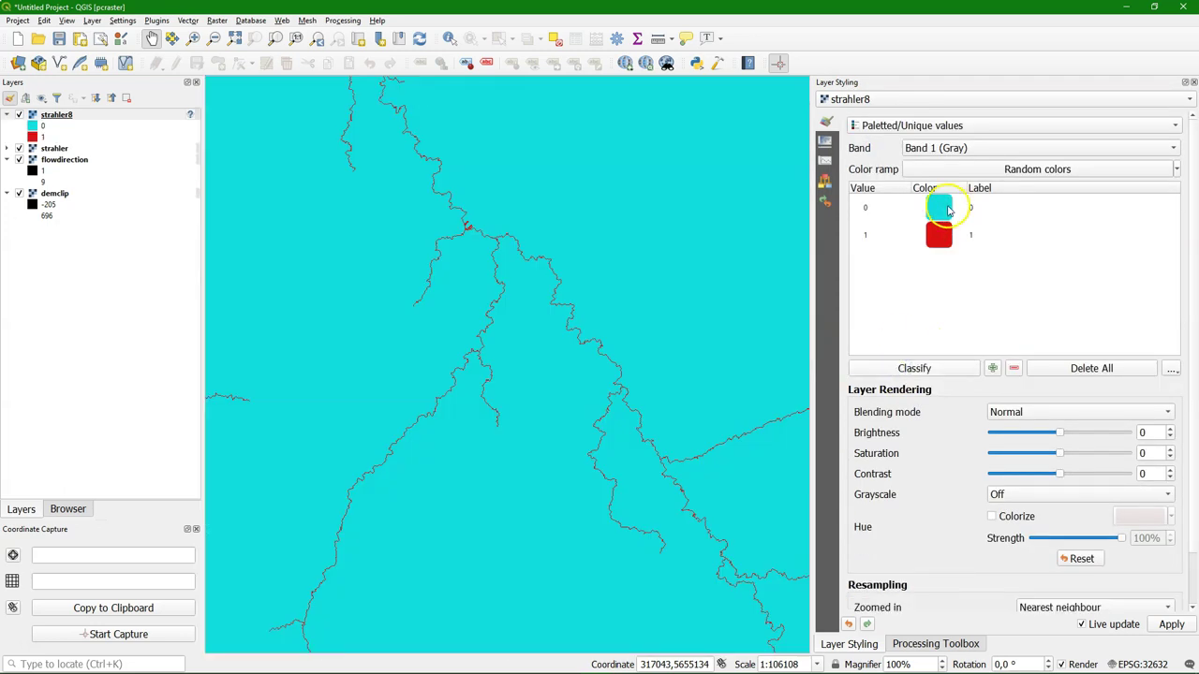
Delete strahler8's value 0 class and colour the value 1 class blue.
left_click(939, 207)
left_click(1013, 368)
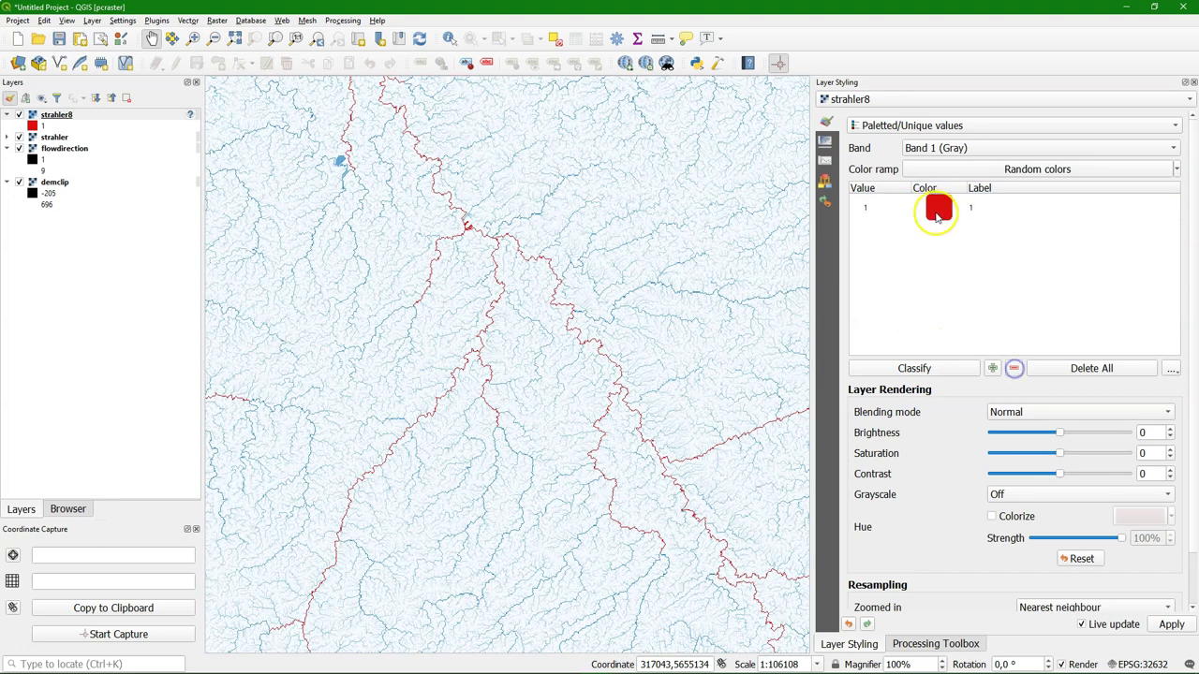
left_click(941, 209)
double_click(942, 209)
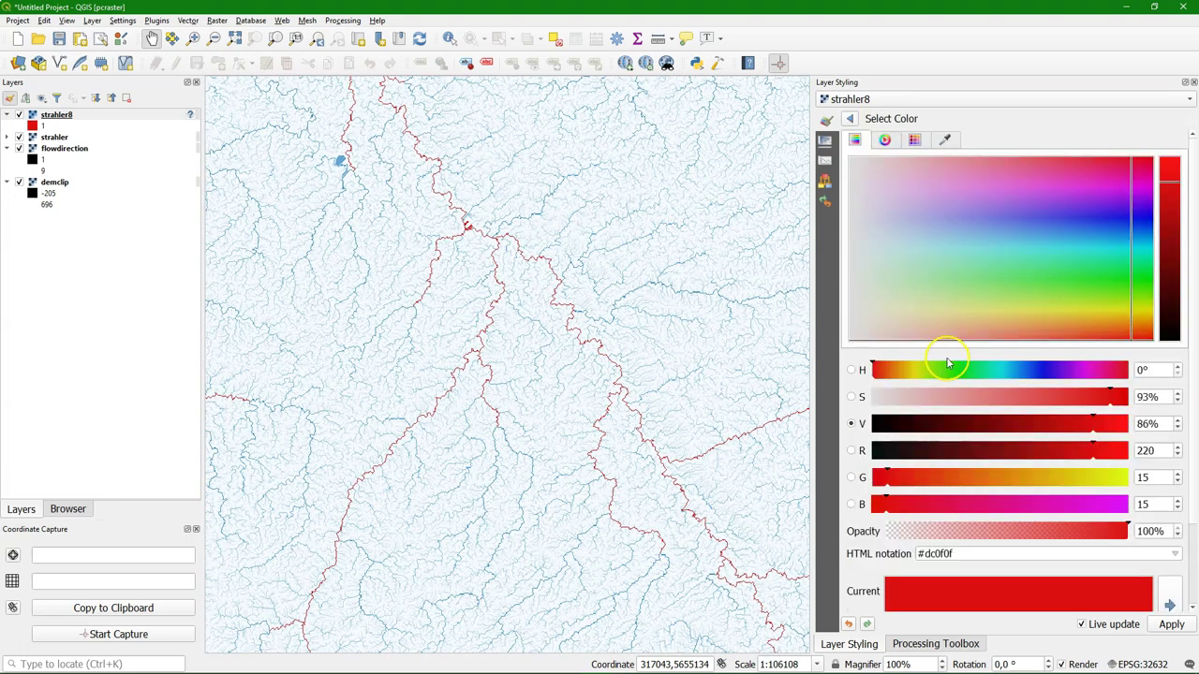
left_click(1024, 370)
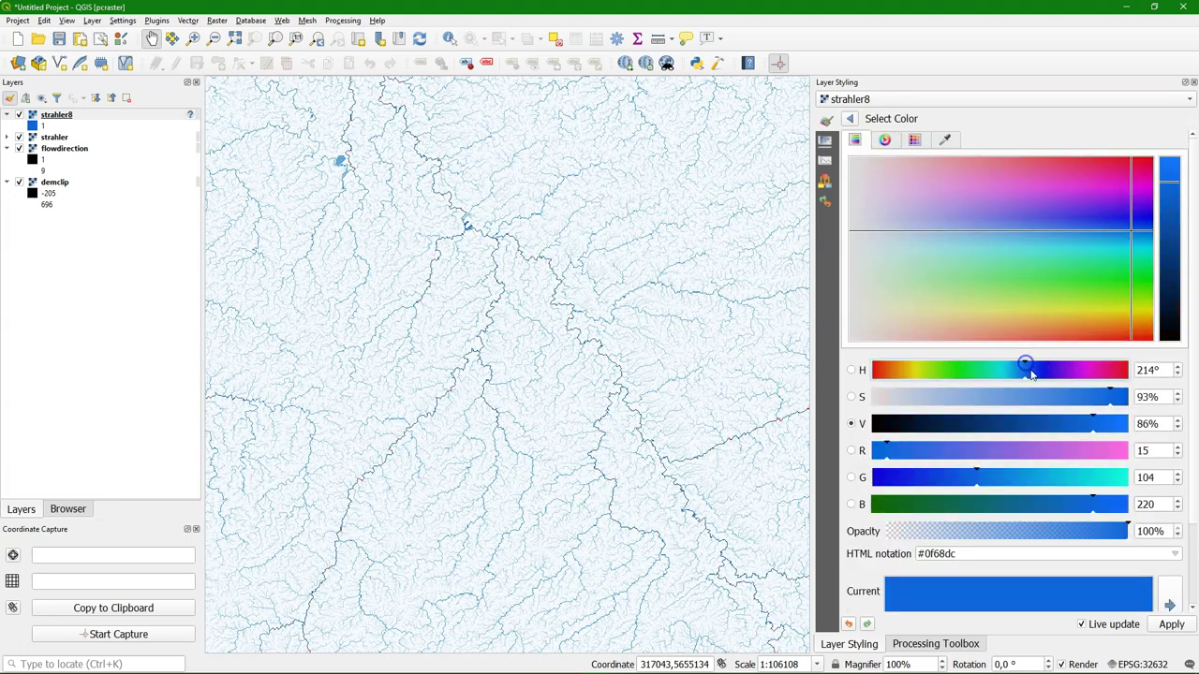
left_click(850, 119)
Hide the full strahler layer, keeping it in the project.
left_click(56, 138)
right_click(58, 138)
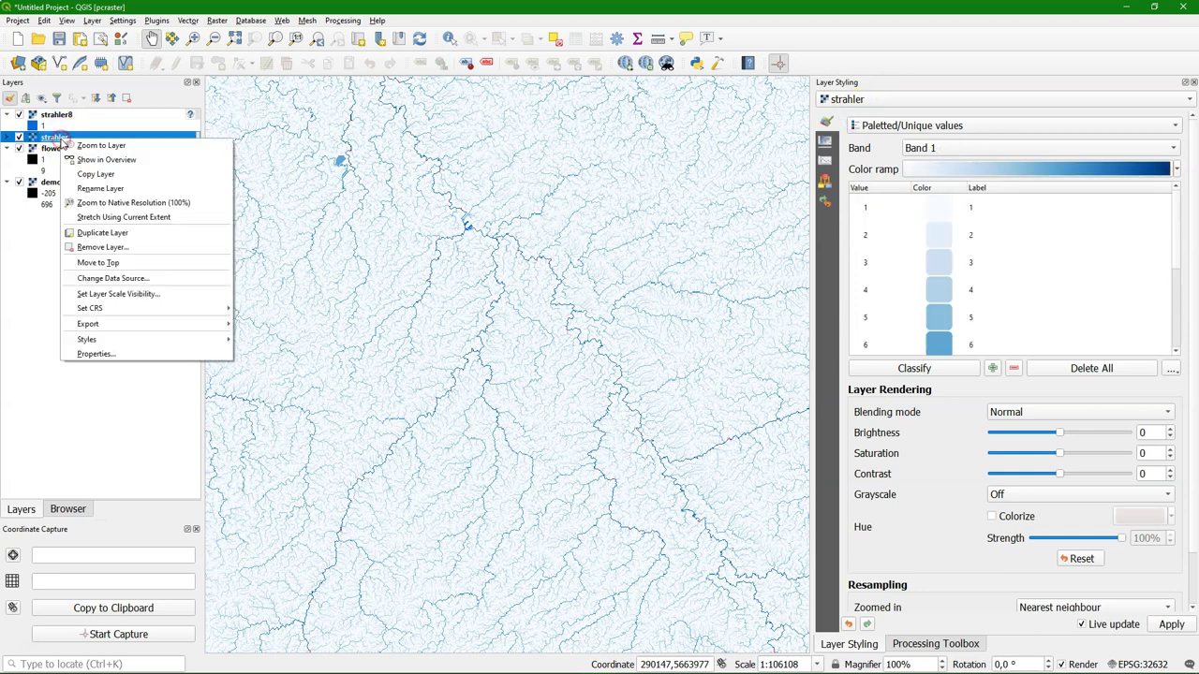
left_click(111, 247)
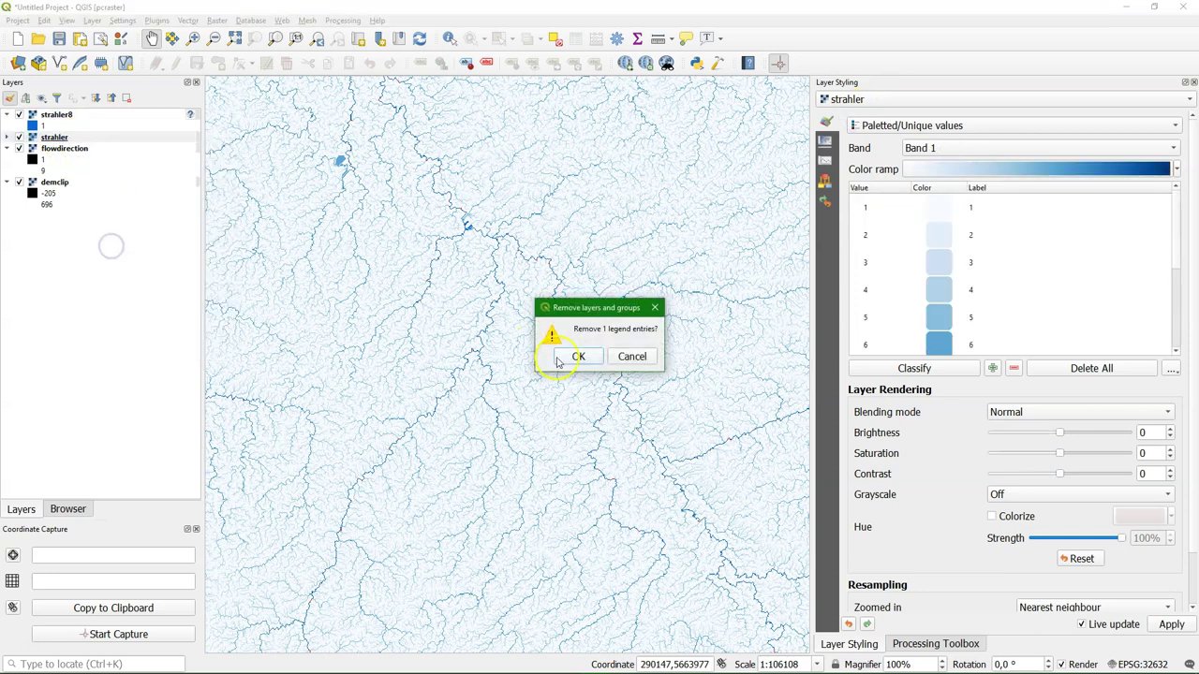
left_click(587, 357)
left_click(633, 359)
left_click(630, 359)
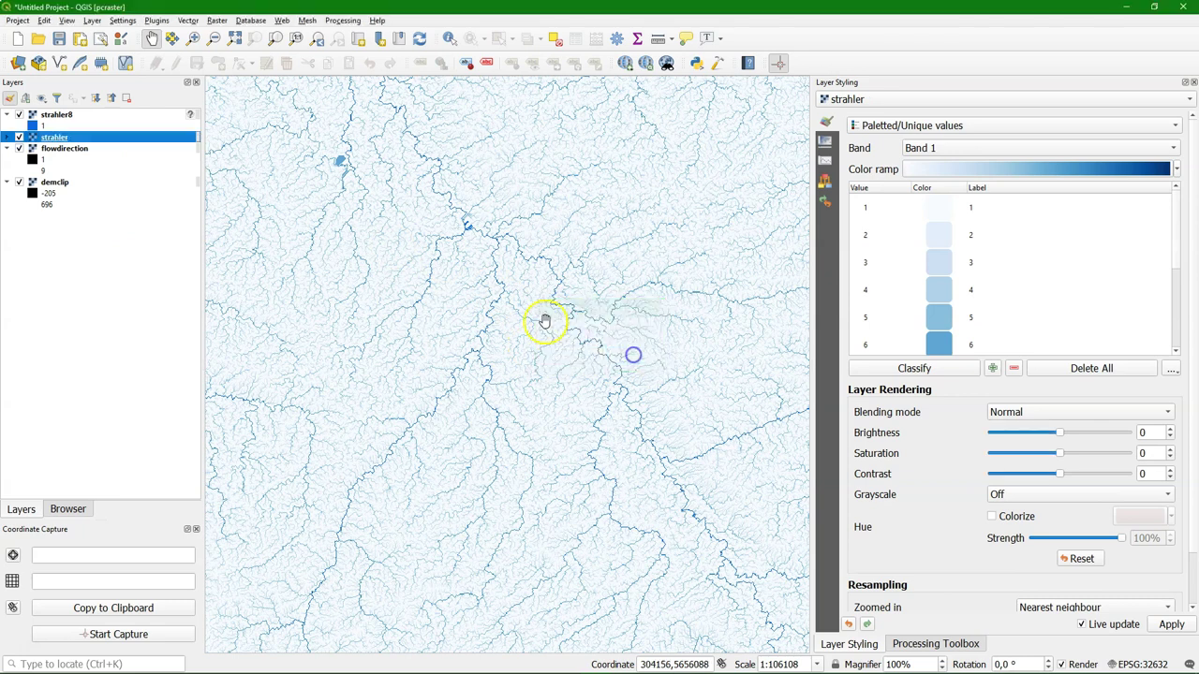
left_click(18, 137)
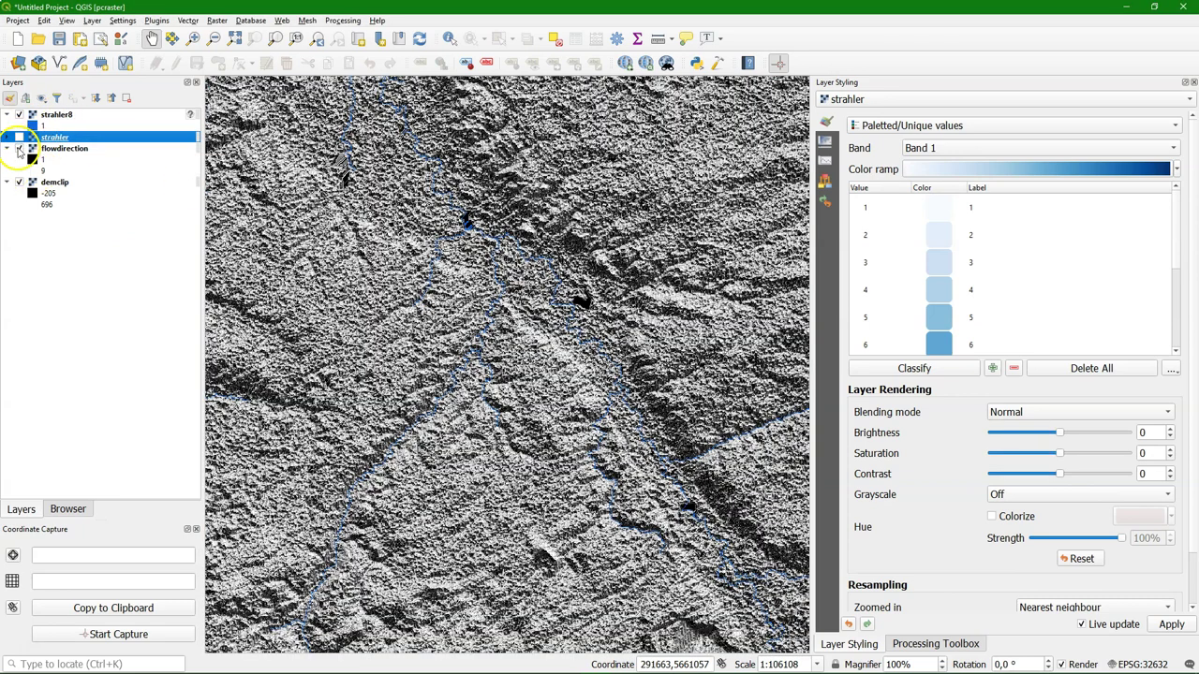
Add the OSM Standard basemap through QuickMapServices.
left_click(155, 20)
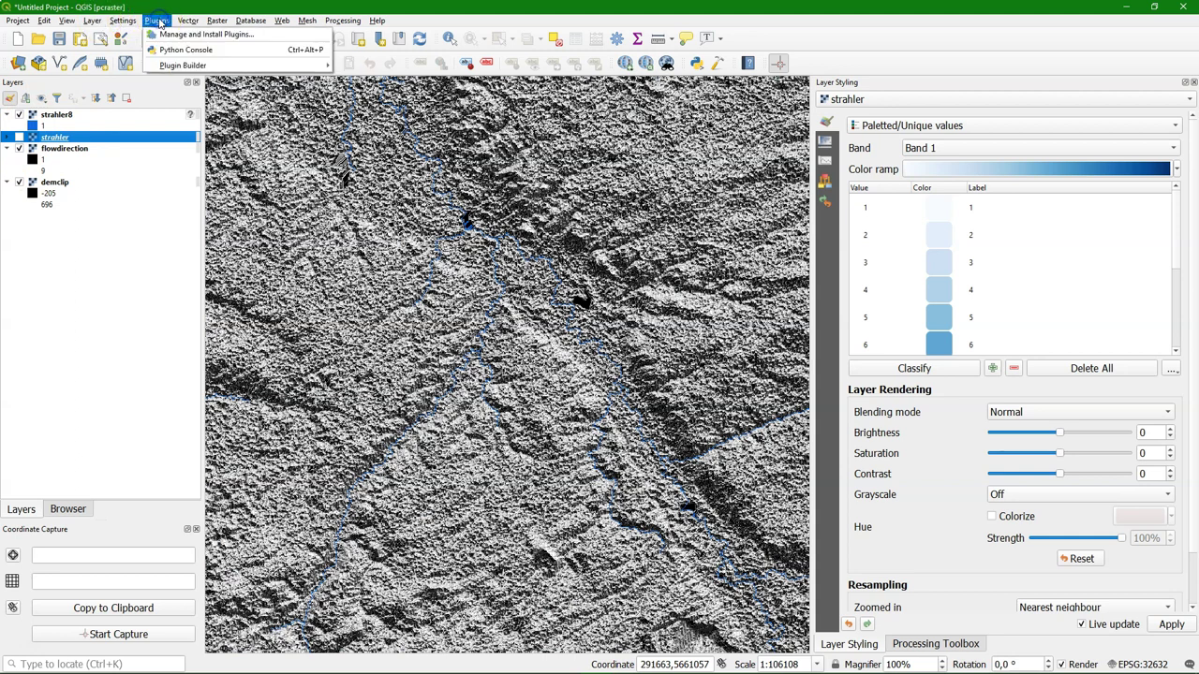
mouse_move(281, 21)
mouse_move(319, 48)
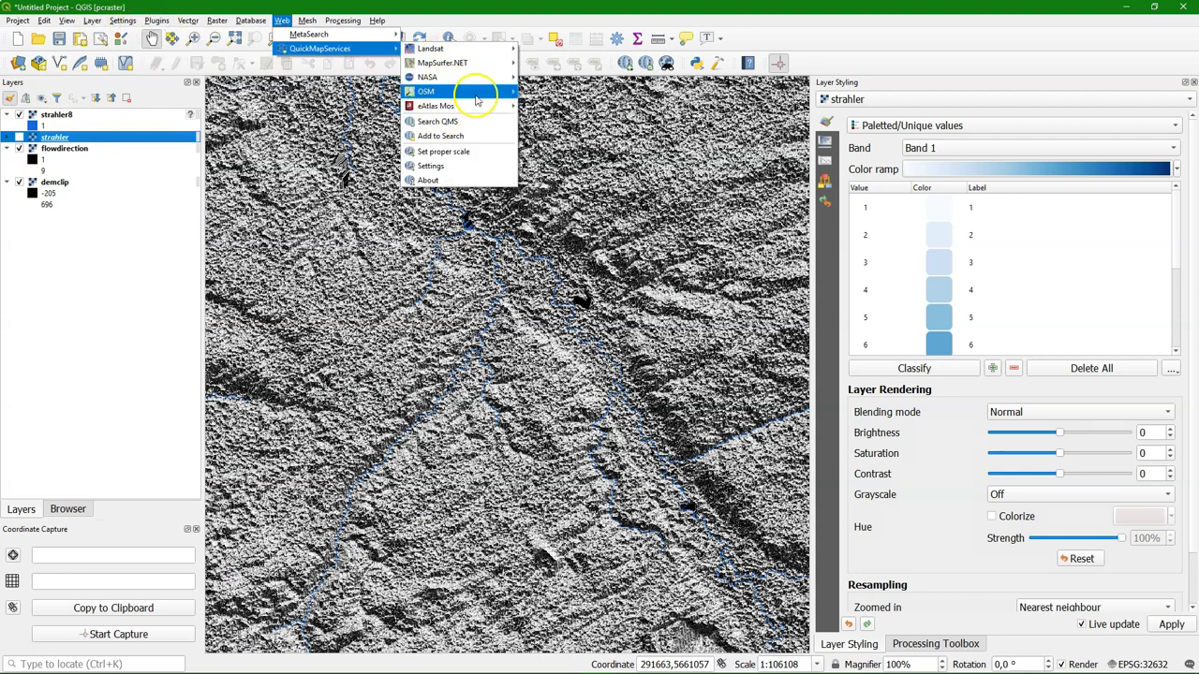
mouse_move(477, 101)
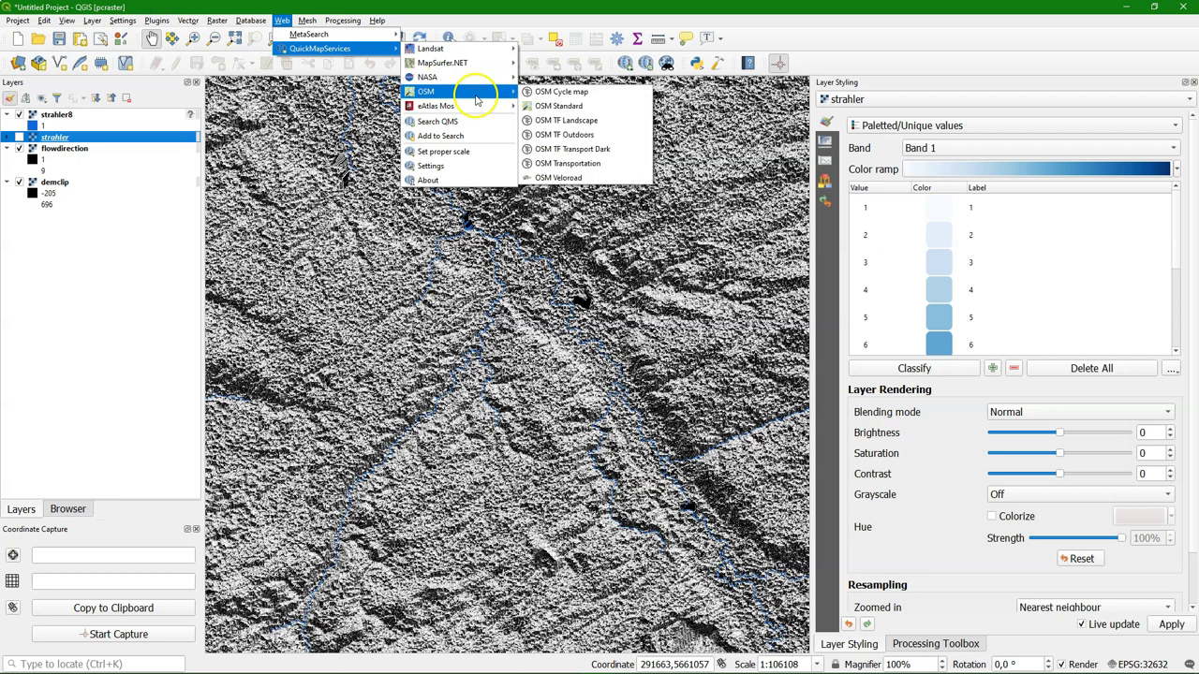
left_click(562, 106)
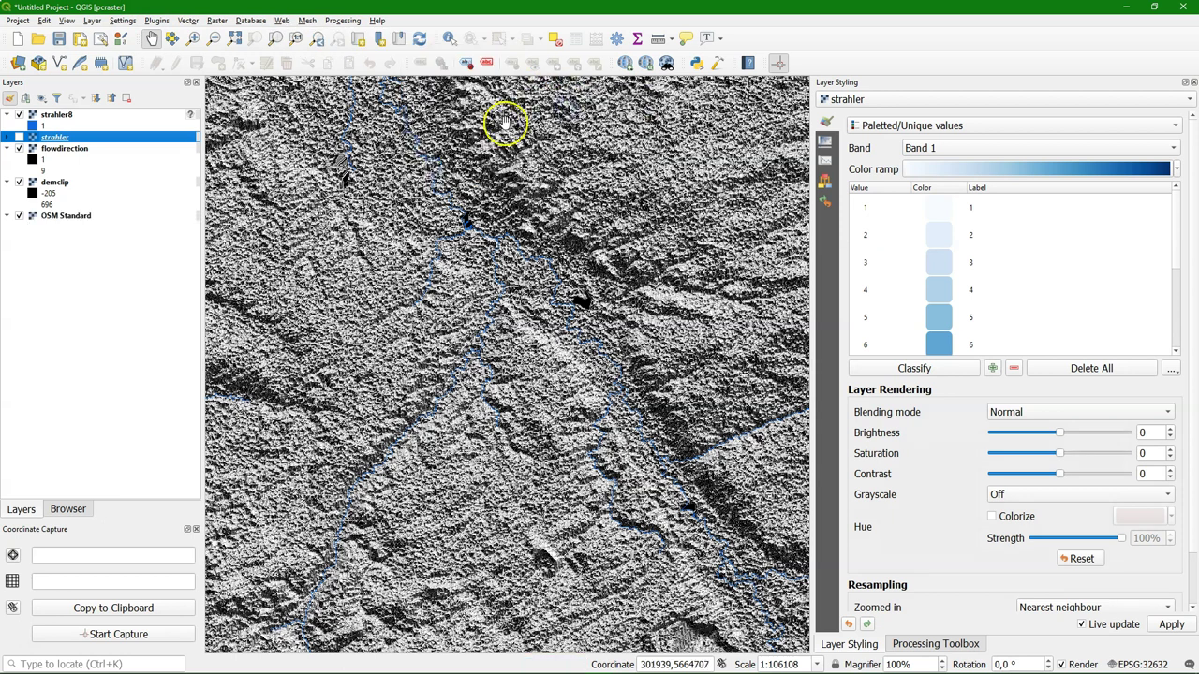
Hide the flowdirection layer and frame the Rur river around Simmerath.
left_click(19, 148)
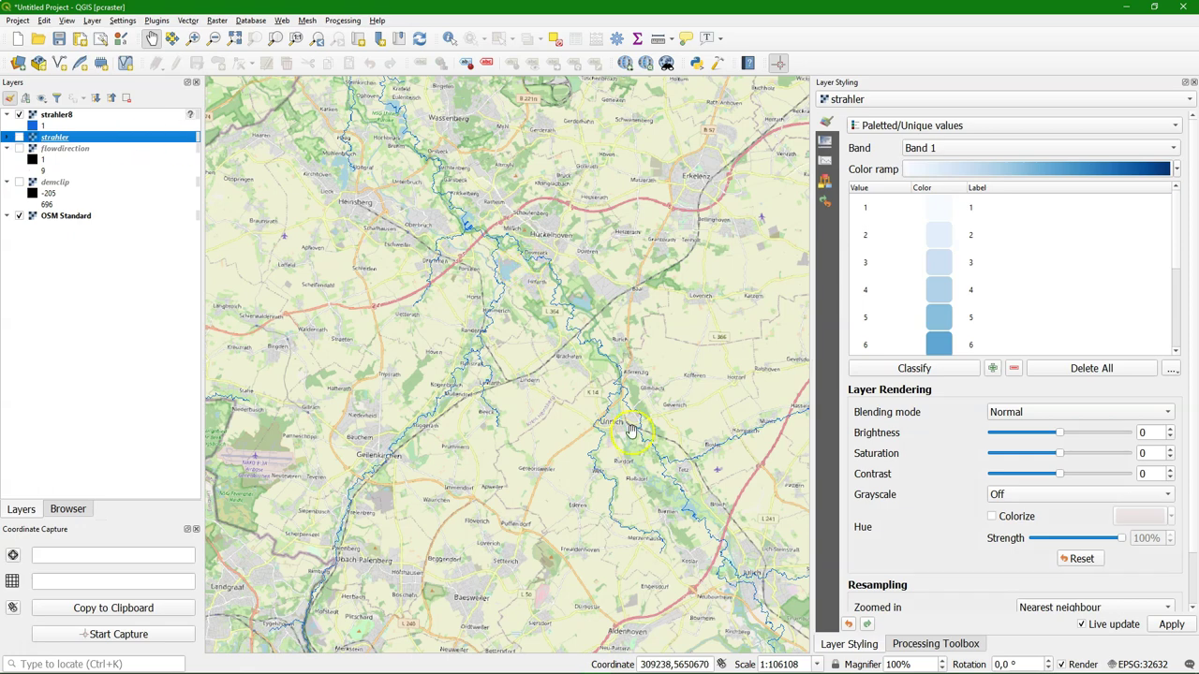
scroll(630, 430, "up", 3)
scroll(585, 293, "down", 5)
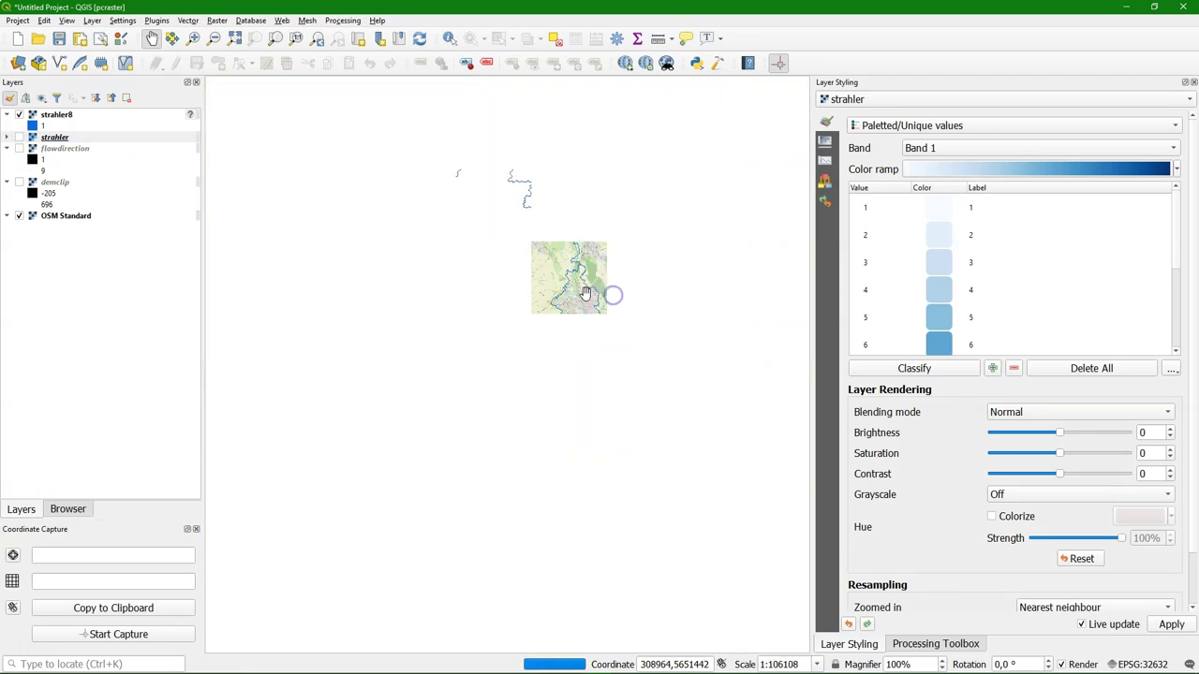
scroll(585, 293, "up", 4)
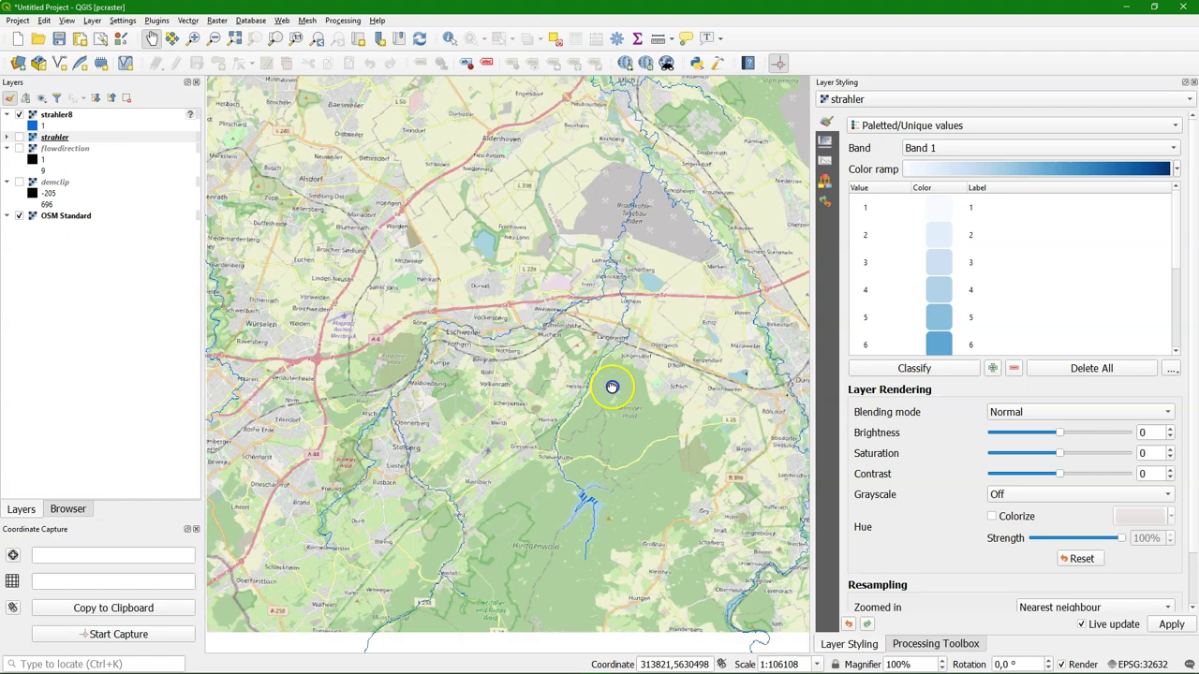
left_click_drag(612, 387, 650, 193)
left_click_drag(680, 397, 423, 220)
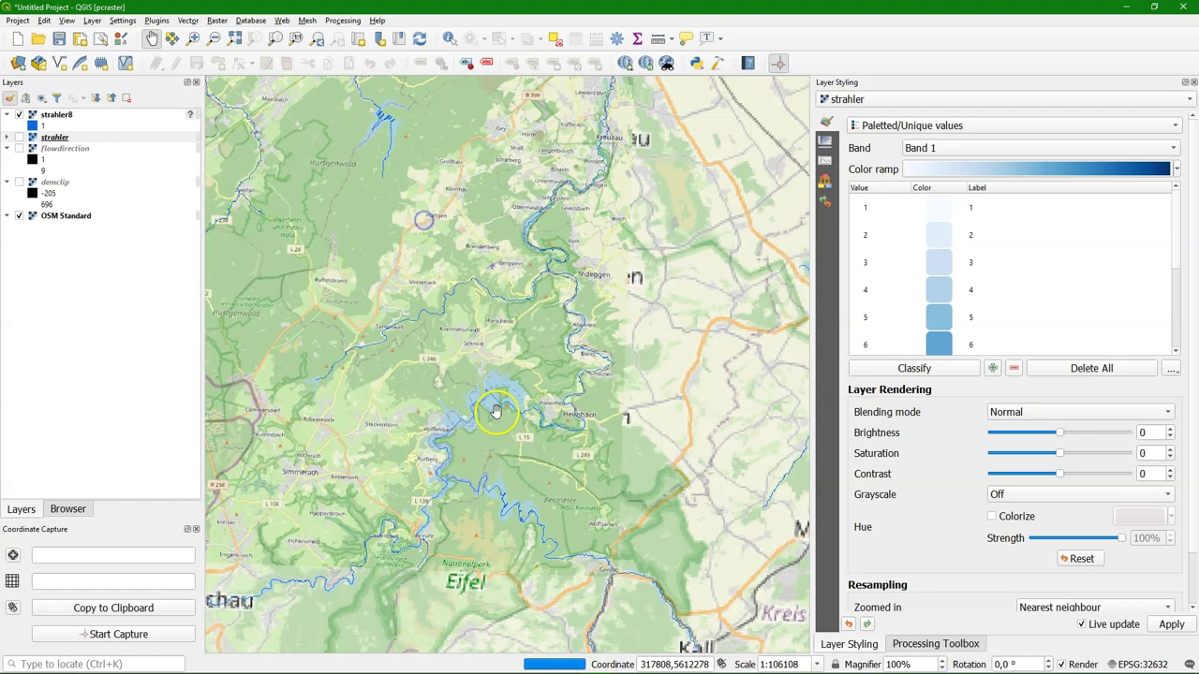
left_click_drag(495, 412, 561, 141)
scroll(402, 265, "up", 2)
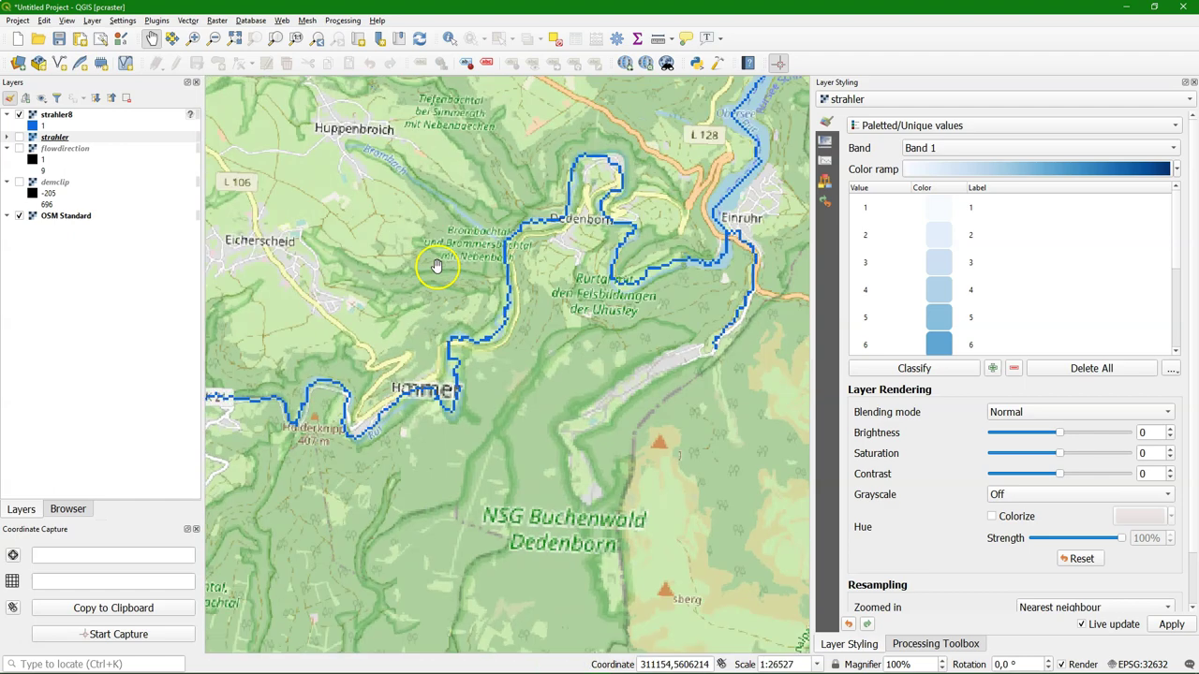
scroll(436, 265, "down", 4)
left_click_drag(355, 313, 457, 313)
scroll(457, 313, "up", 3)
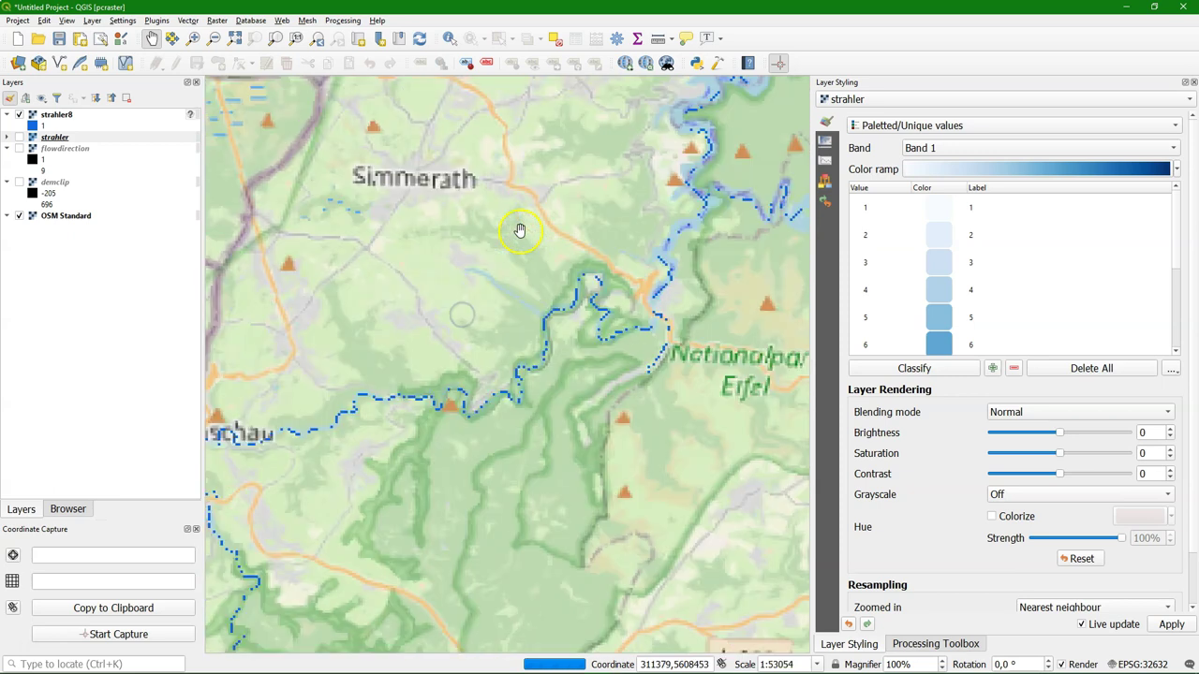
left_click_drag(568, 260, 484, 294)
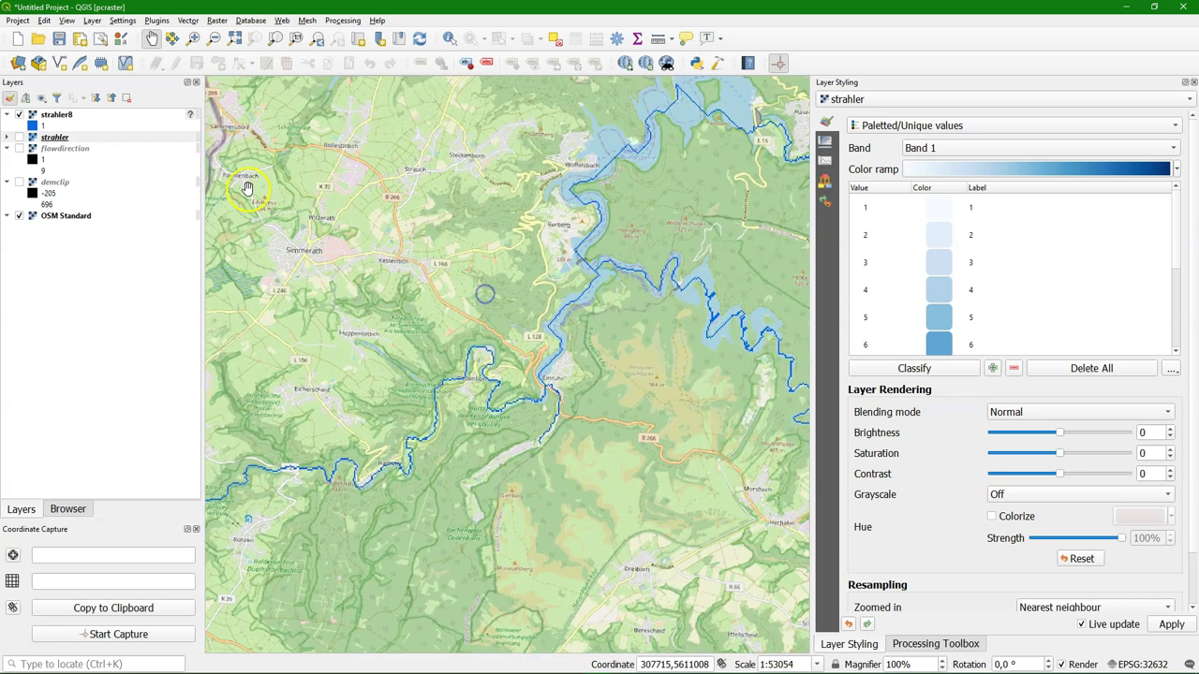
Give strahler8 the WGS 84 / UTM zone 32N CRS, then switch visibility from strahler8 to strahler.
right_click(67, 116)
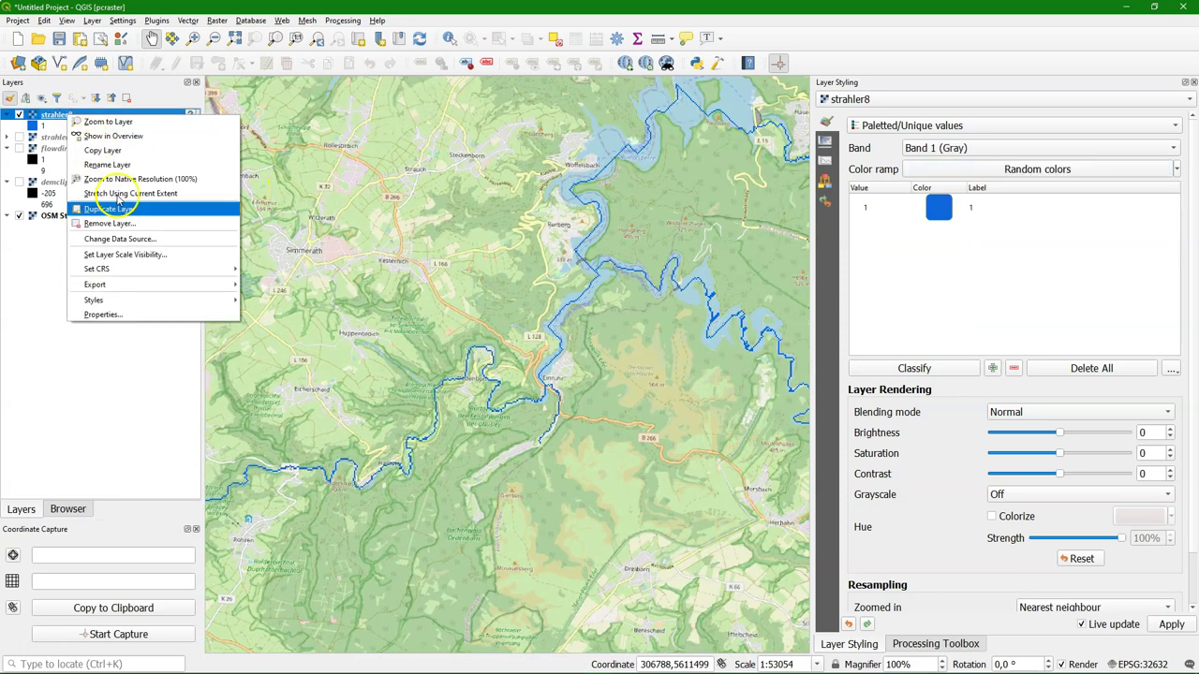
left_click(276, 269)
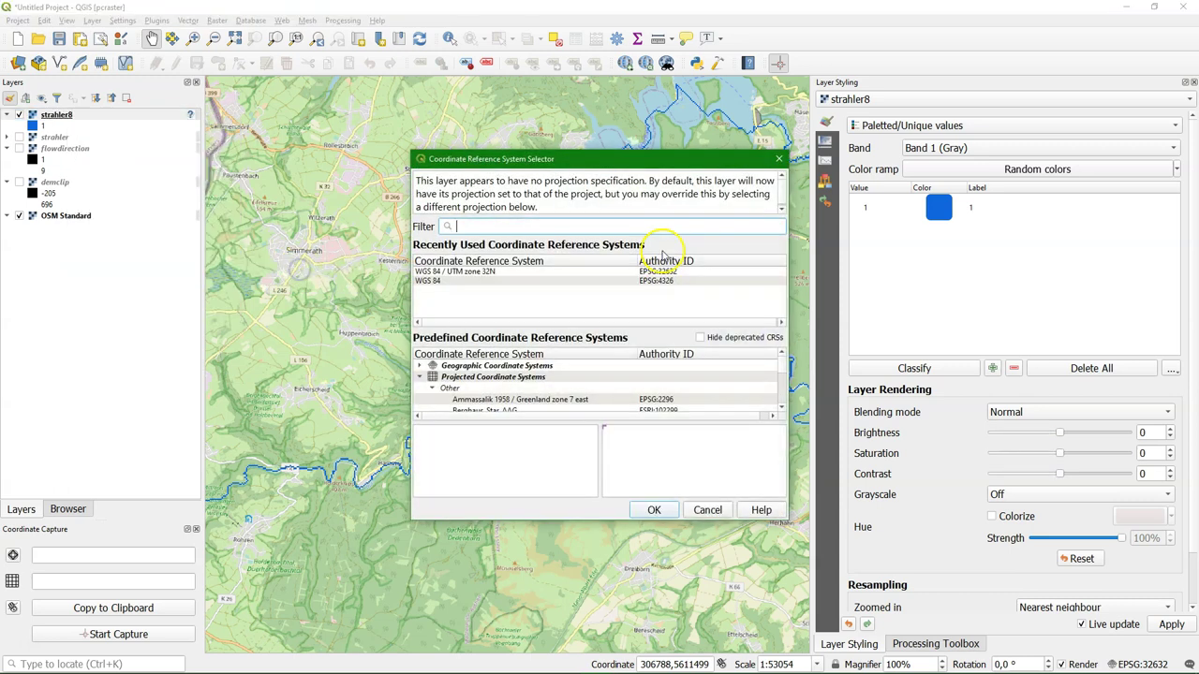
left_click(469, 272)
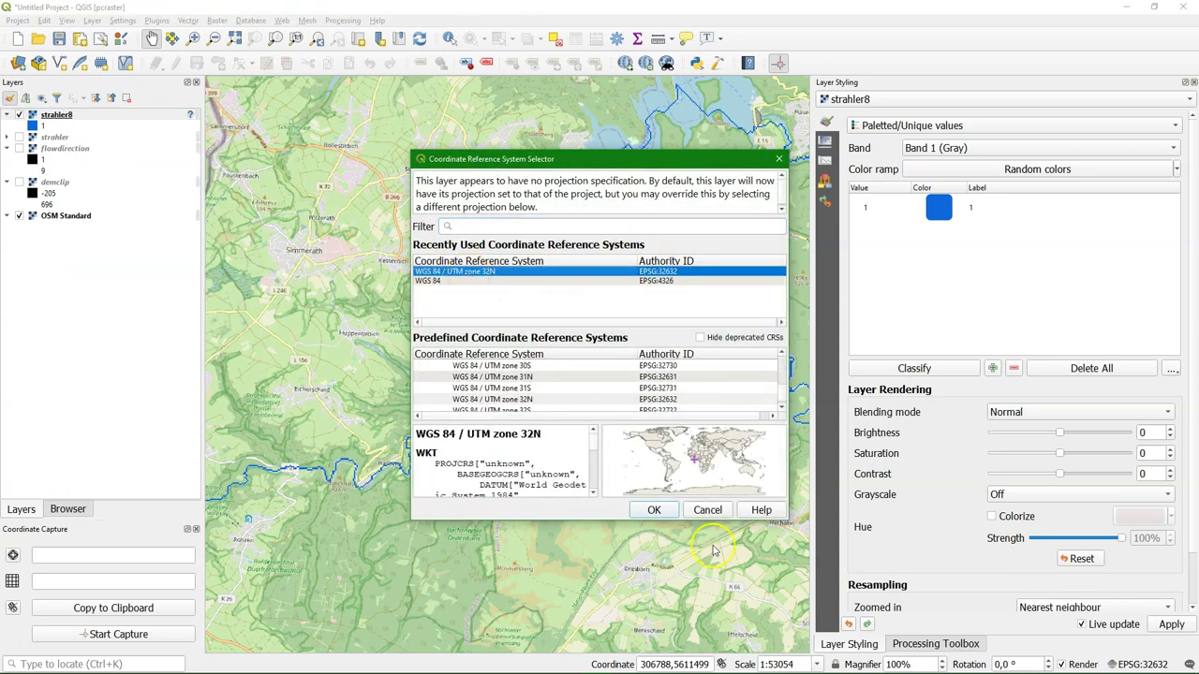
left_click(654, 510)
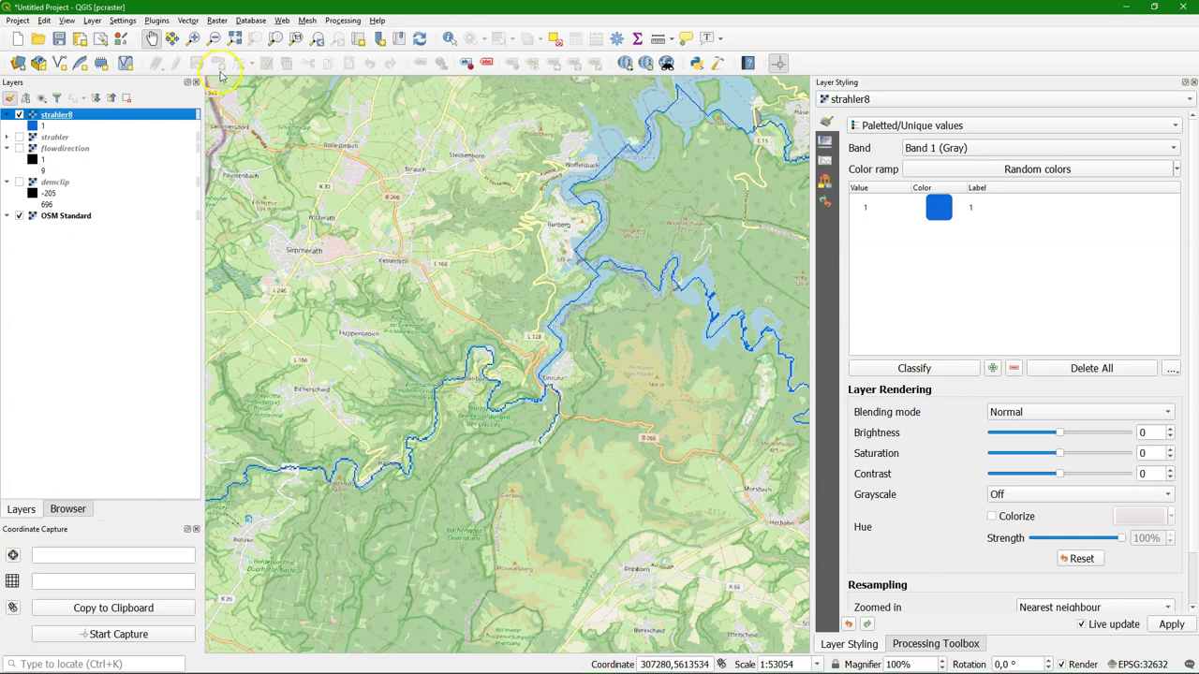
left_click(19, 114)
left_click(19, 136)
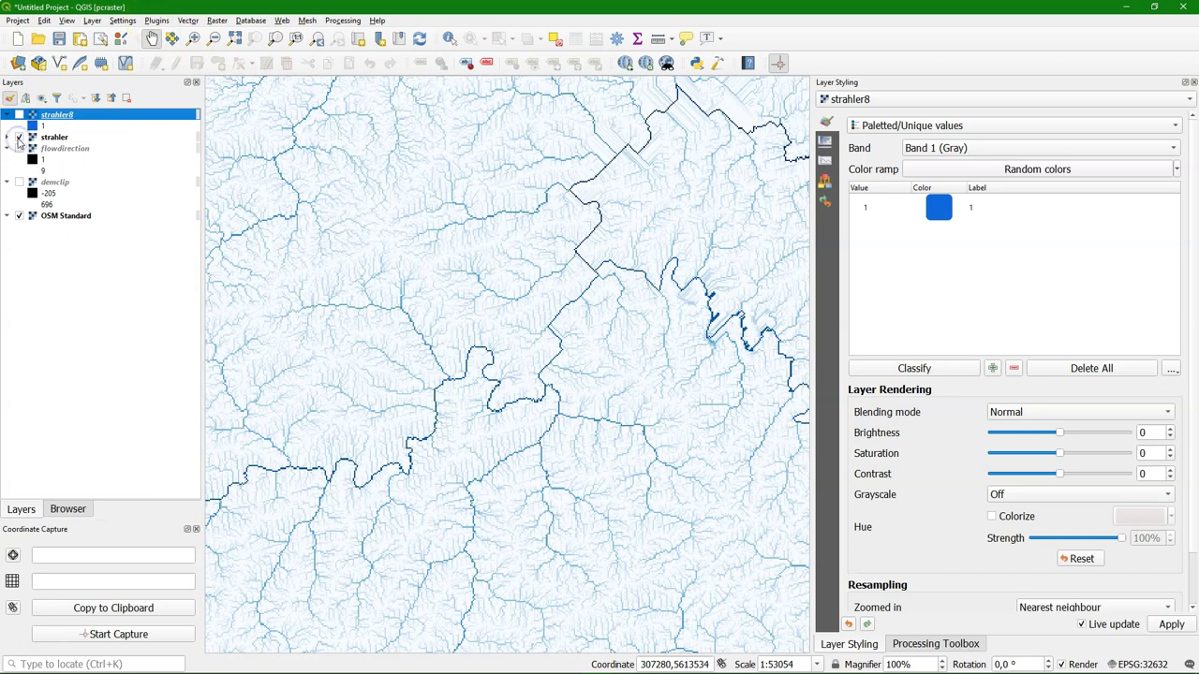
In the QGIS Python Console, read the strahler map with readmap.
left_click(156, 20)
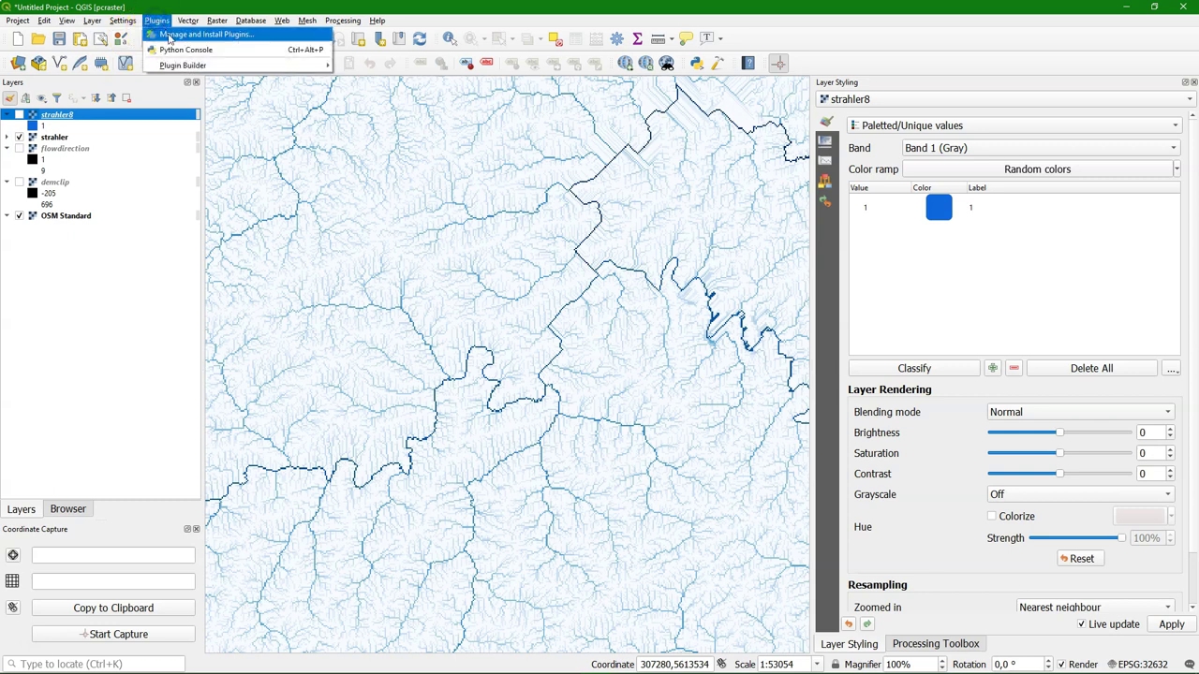
left_click(186, 49)
left_click(292, 567)
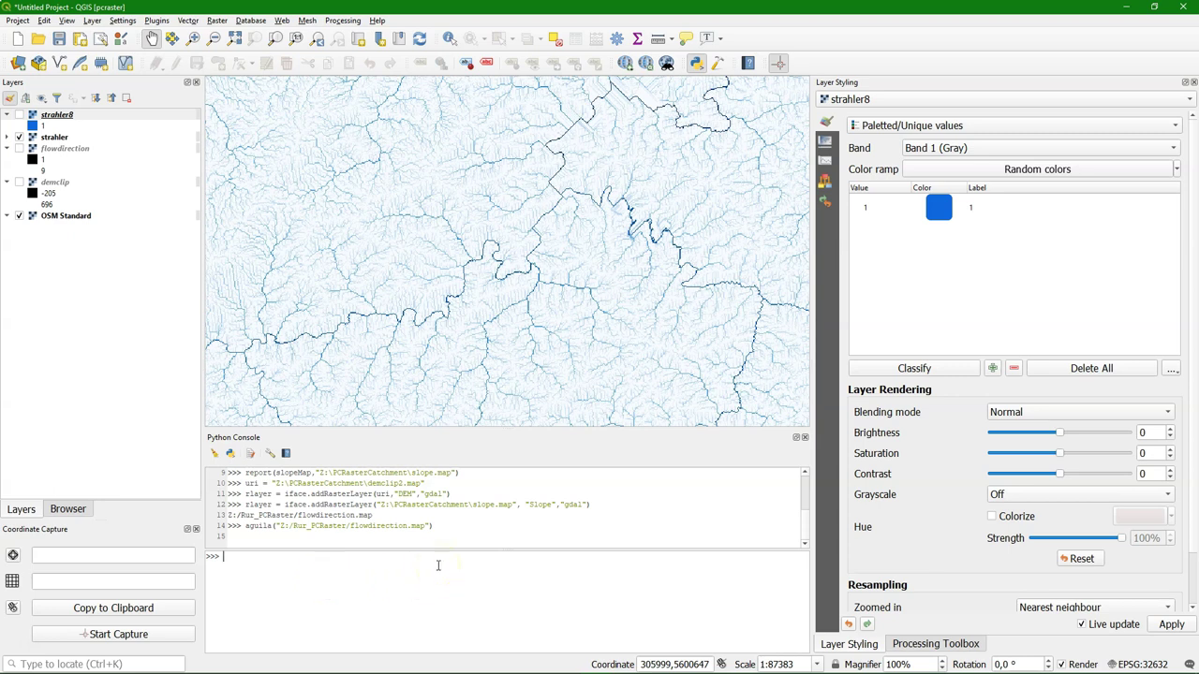
type("strah")
type("map\")")
key("Return")
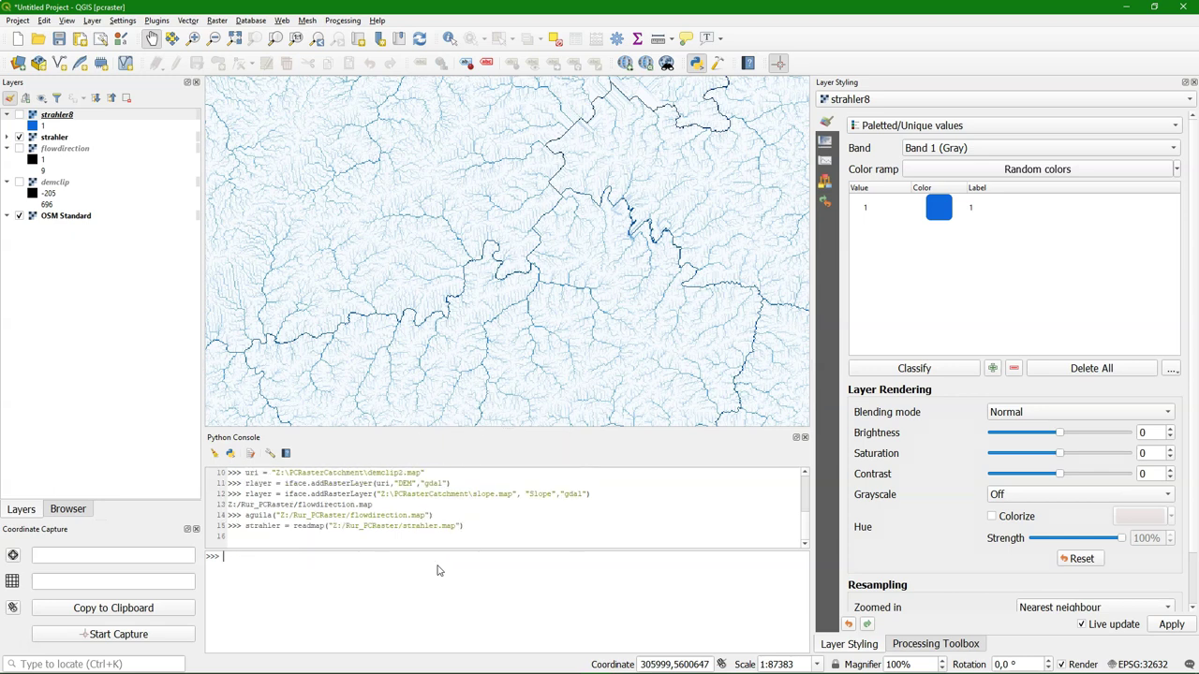
Compute strahler8 = strahler >= 8 and save it as Z:/Rur_PCRaster/strahler8p.map.
type("strahle")
type("r8 = strahler >= 8")
key("Return")
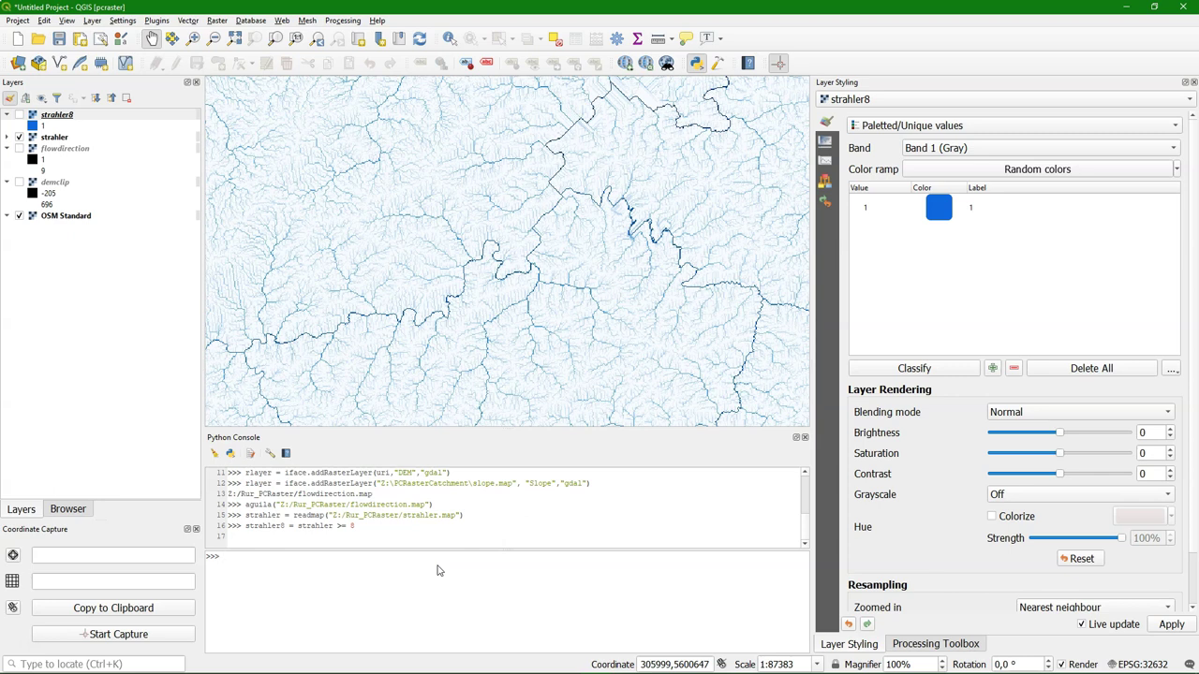
type("report(strahler")
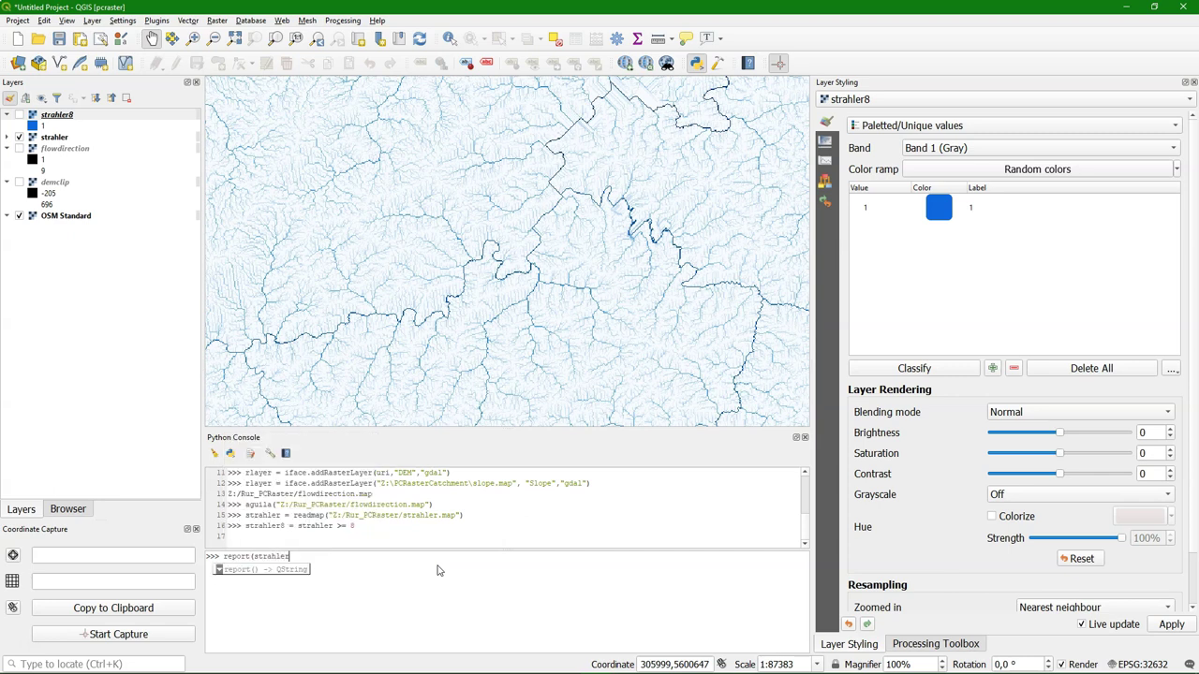
type(",\"strahler8p.map\"")
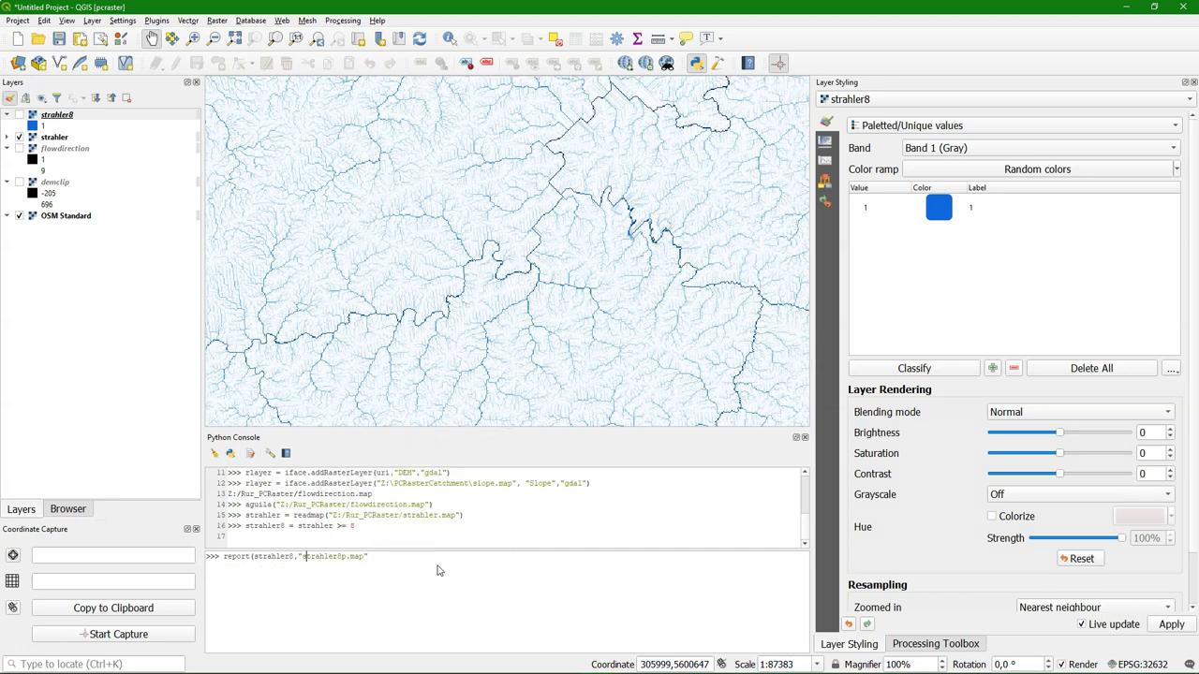
type("Z:/Rur_PCRaster/")
type(")")
key("Return")
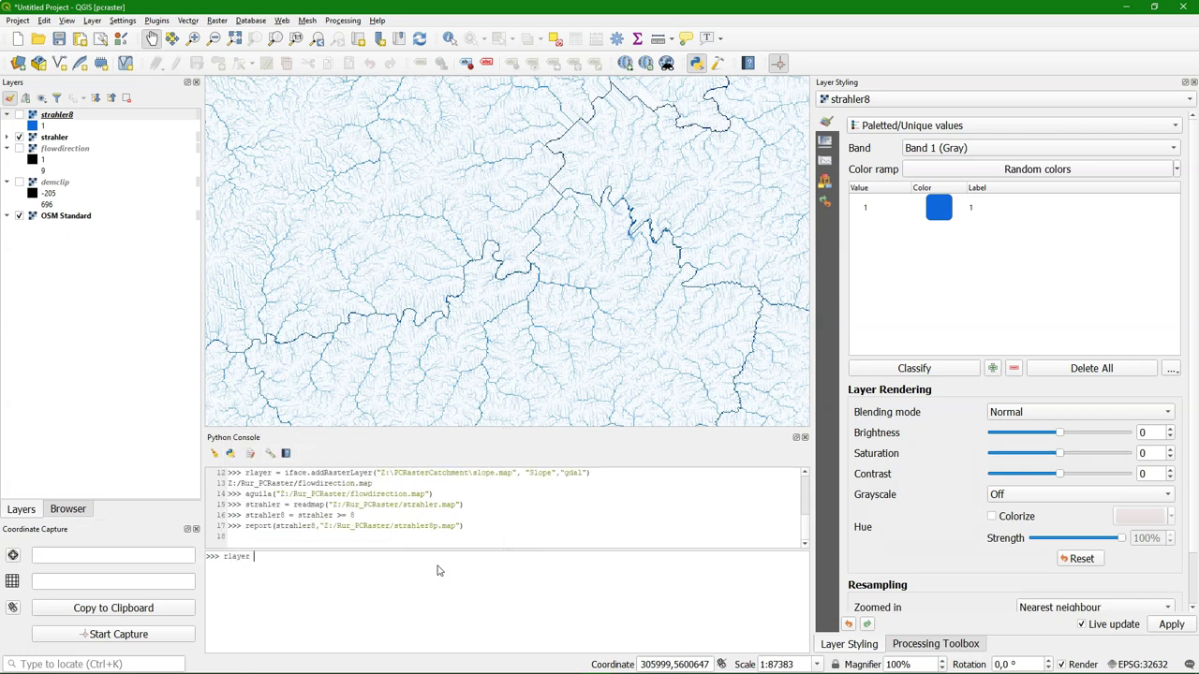
Build an iface.addRasterLayer command using the strahler8p.map path.
type("rlayer = iface")
key("Escape")
type(".add")
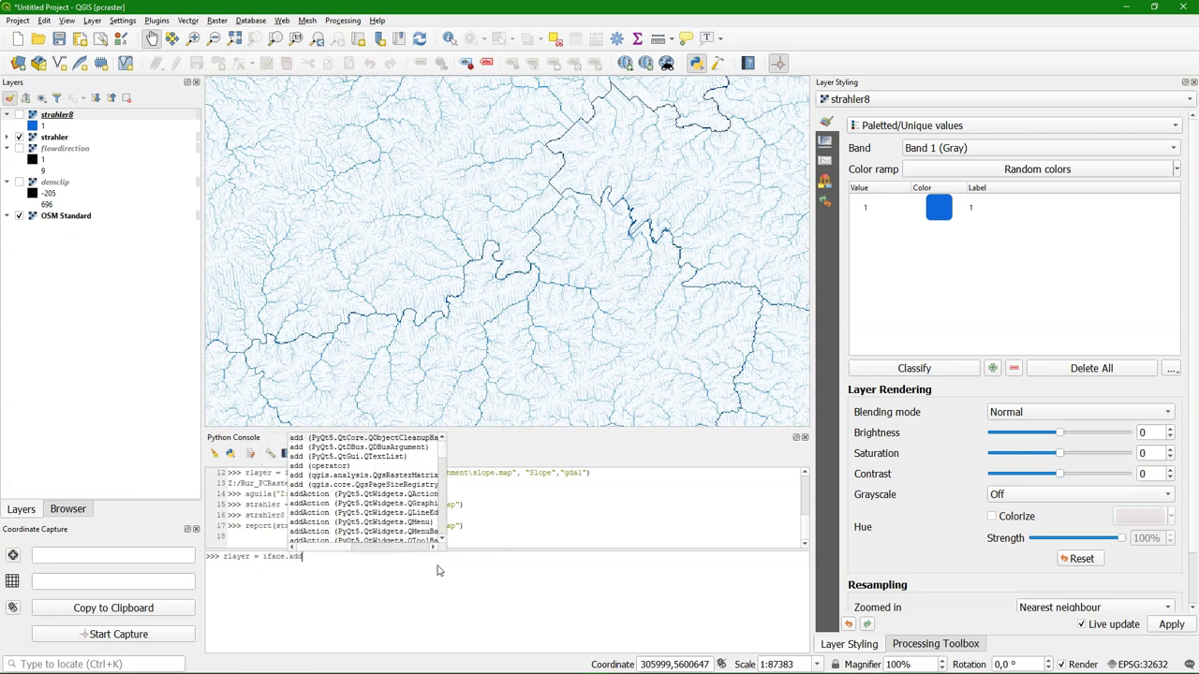
type("ra")
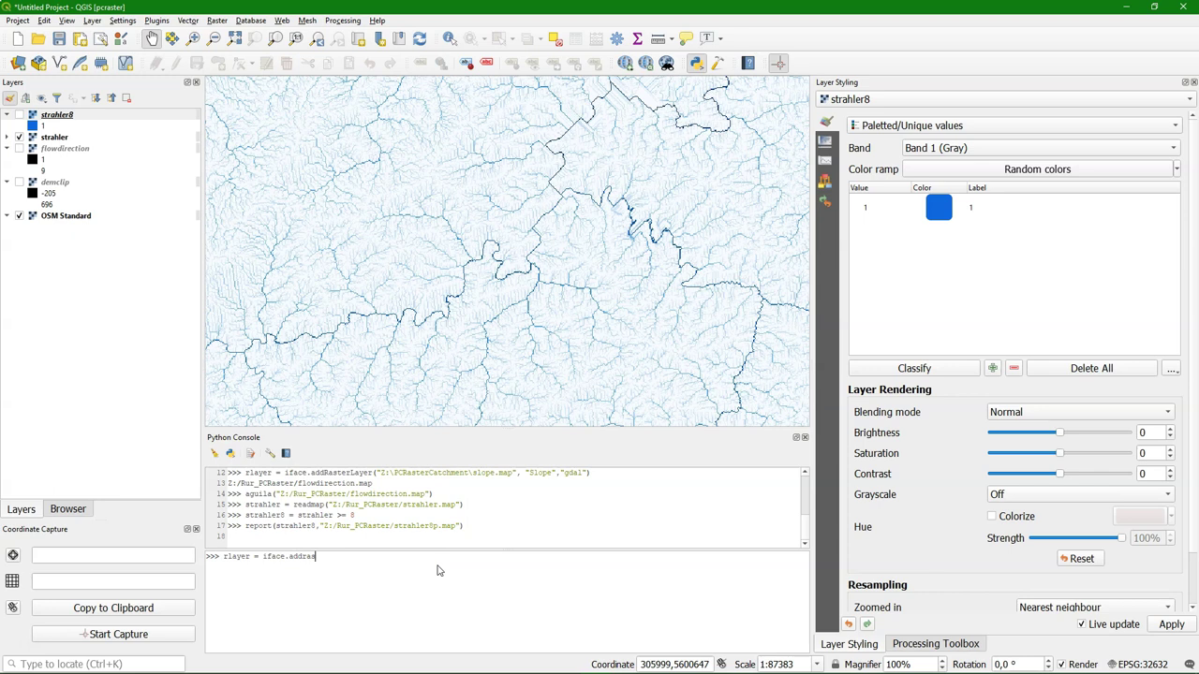
type("s")
key("Return")
type("(")
left_click_drag(319, 526, 463, 525)
left_click_drag(421, 525, 506, 556)
Load strahler8p as a gdal layer and paste the strahler8 blue stream style onto it.
type(",\"strahler8p\",\"gdal\")")
key("Return")
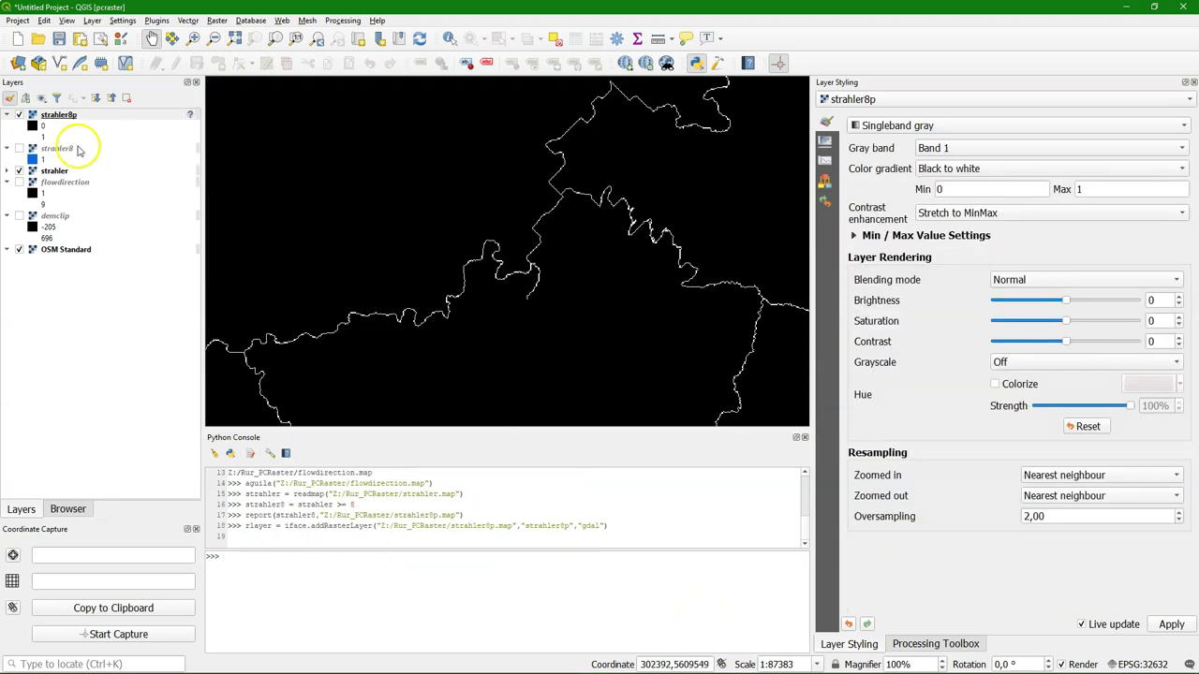
left_click(67, 150)
right_click(67, 150)
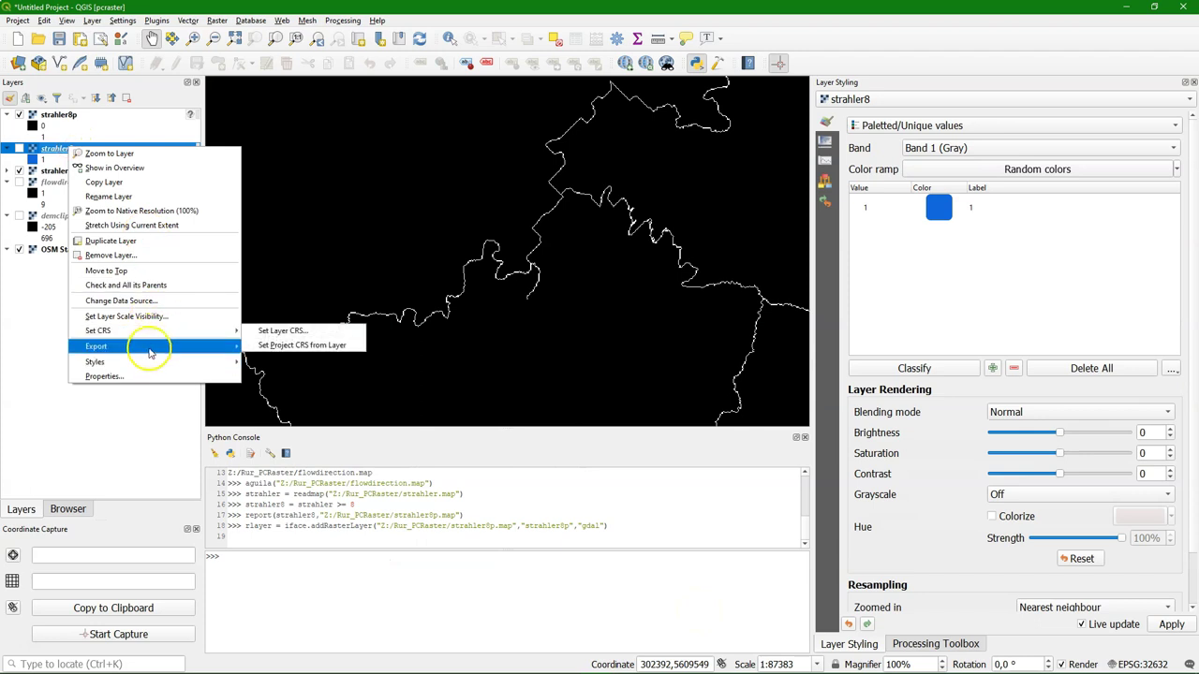
mouse_move(145, 365)
left_click(279, 362)
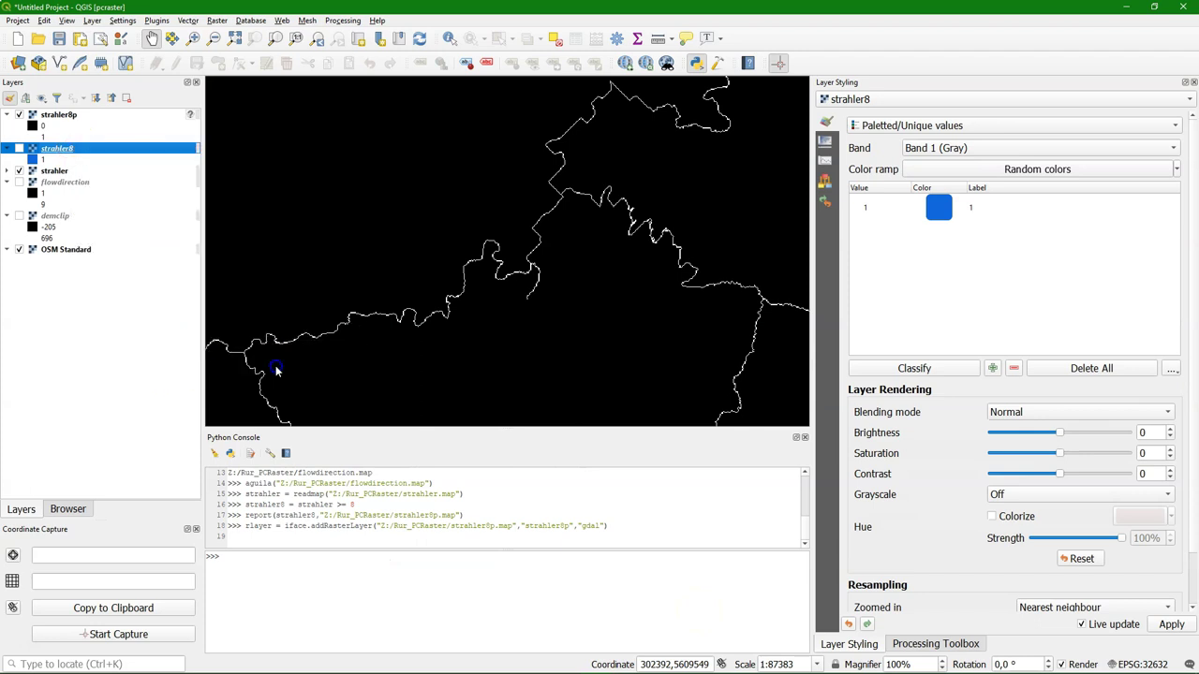
right_click(79, 114)
mouse_move(179, 299)
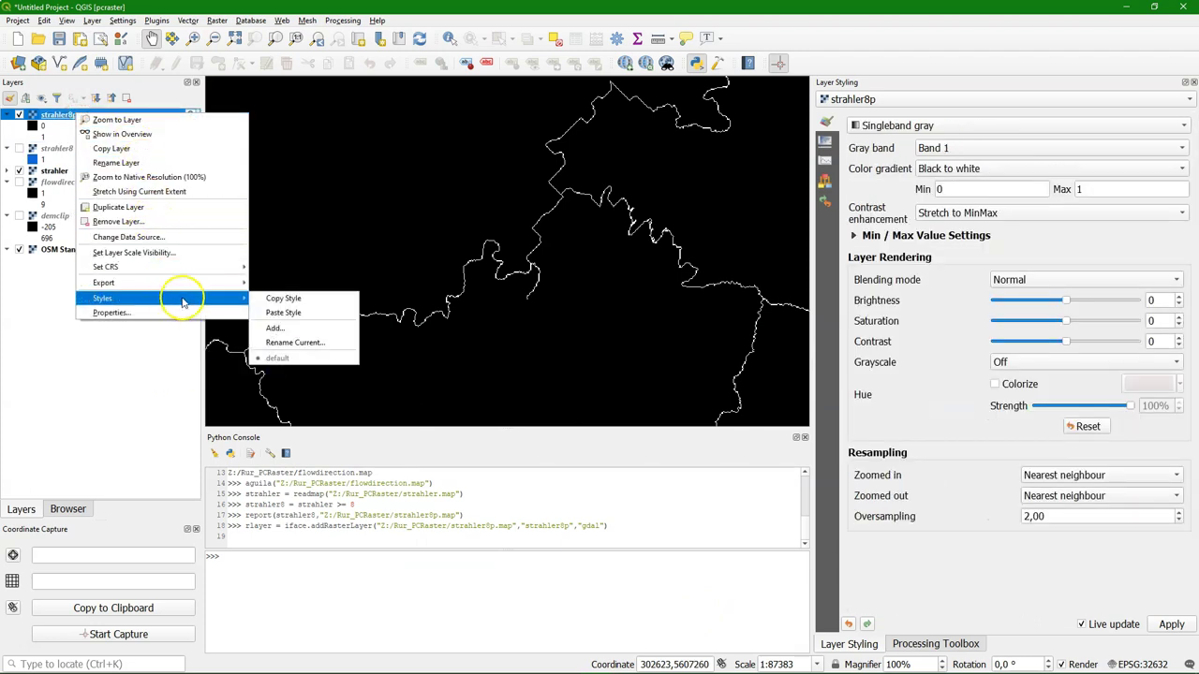
left_click(284, 313)
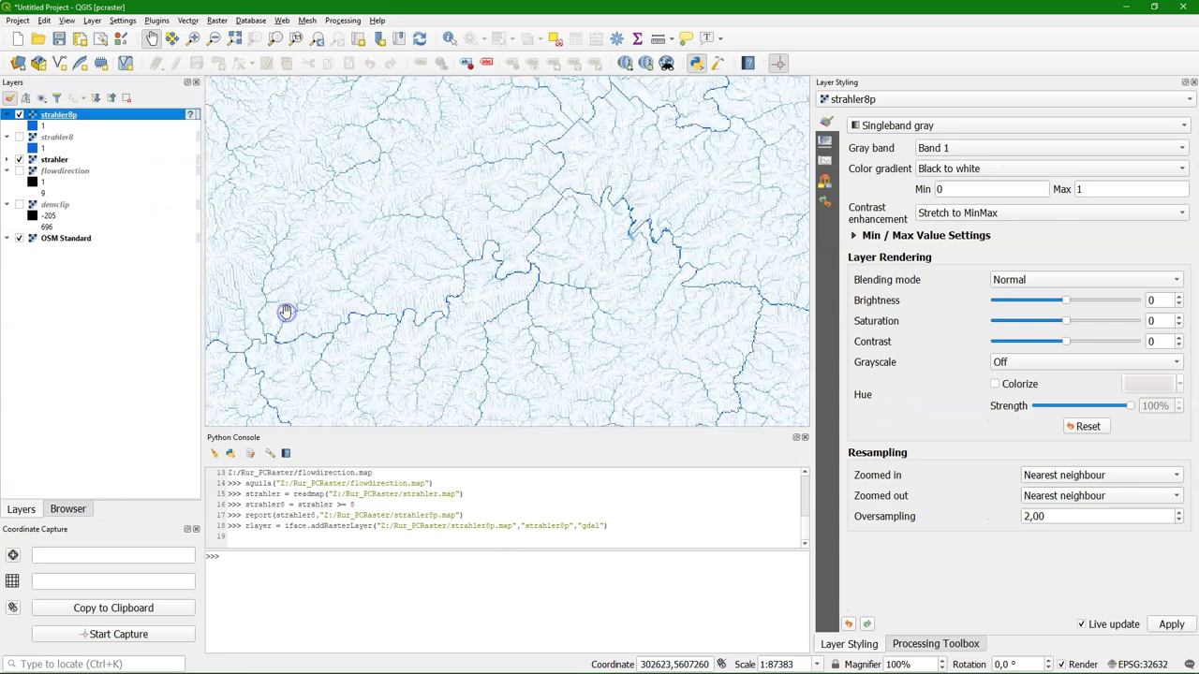
Hide the strahler layer and set strahler8p's CRS to WGS 84 / UTM zone 32N.
left_click(20, 159)
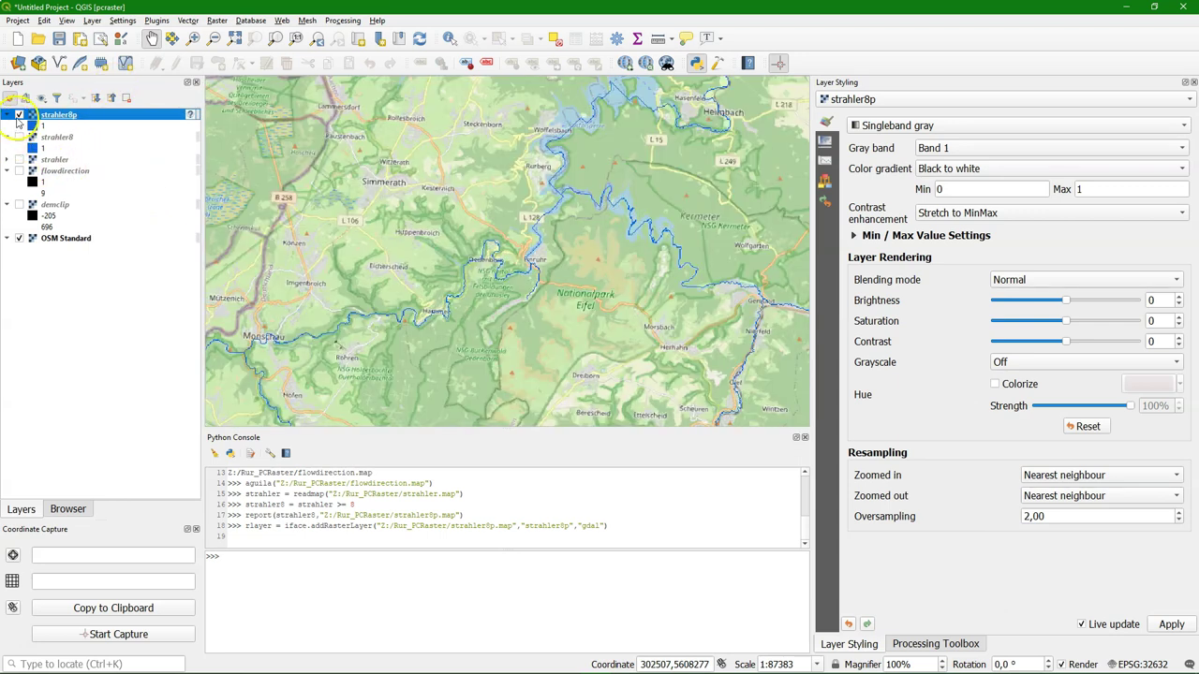
right_click(64, 120)
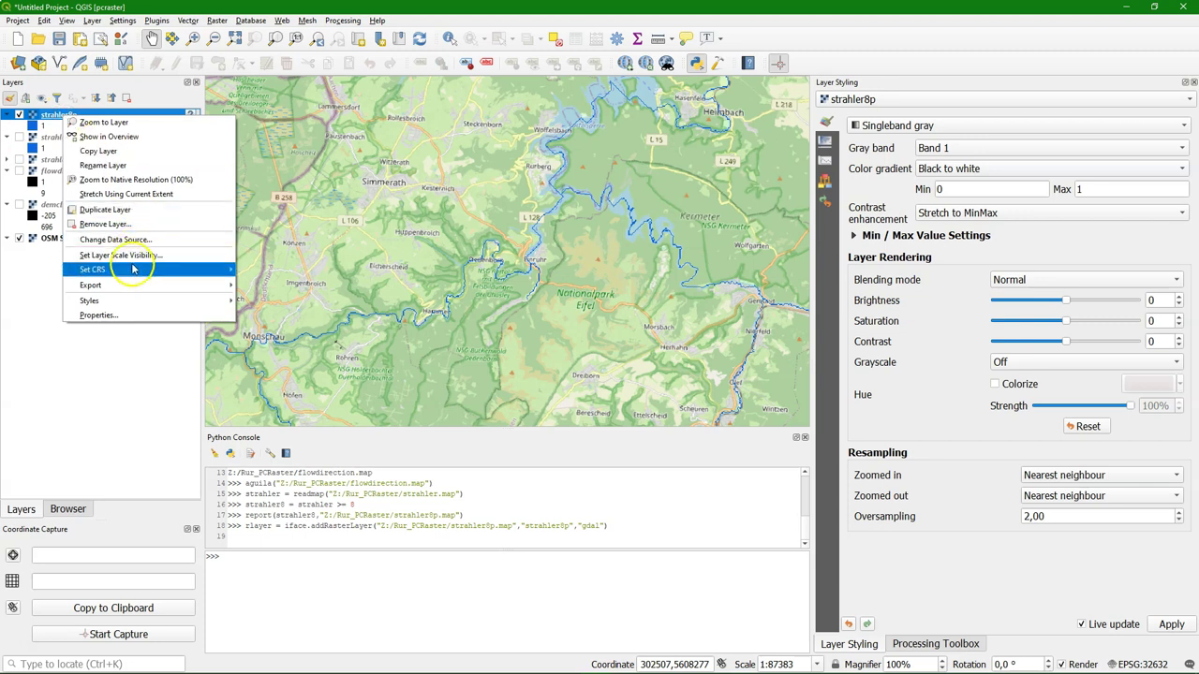
mouse_move(132, 273)
left_click(276, 269)
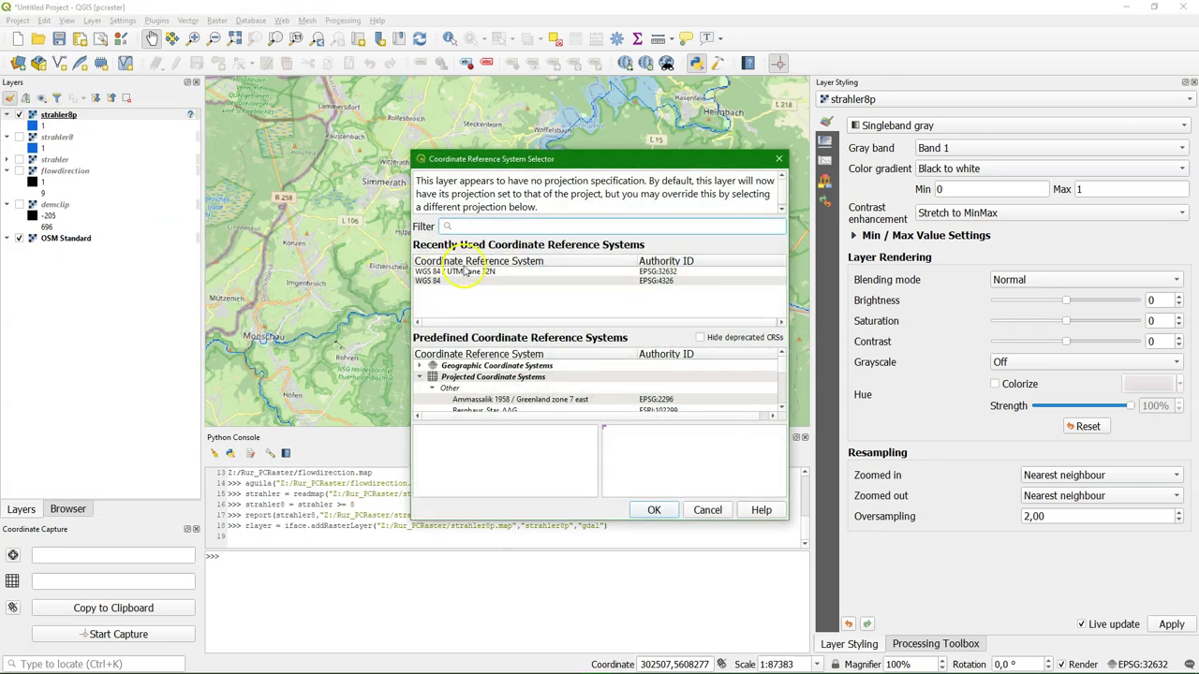
left_click(459, 271)
left_click(653, 509)
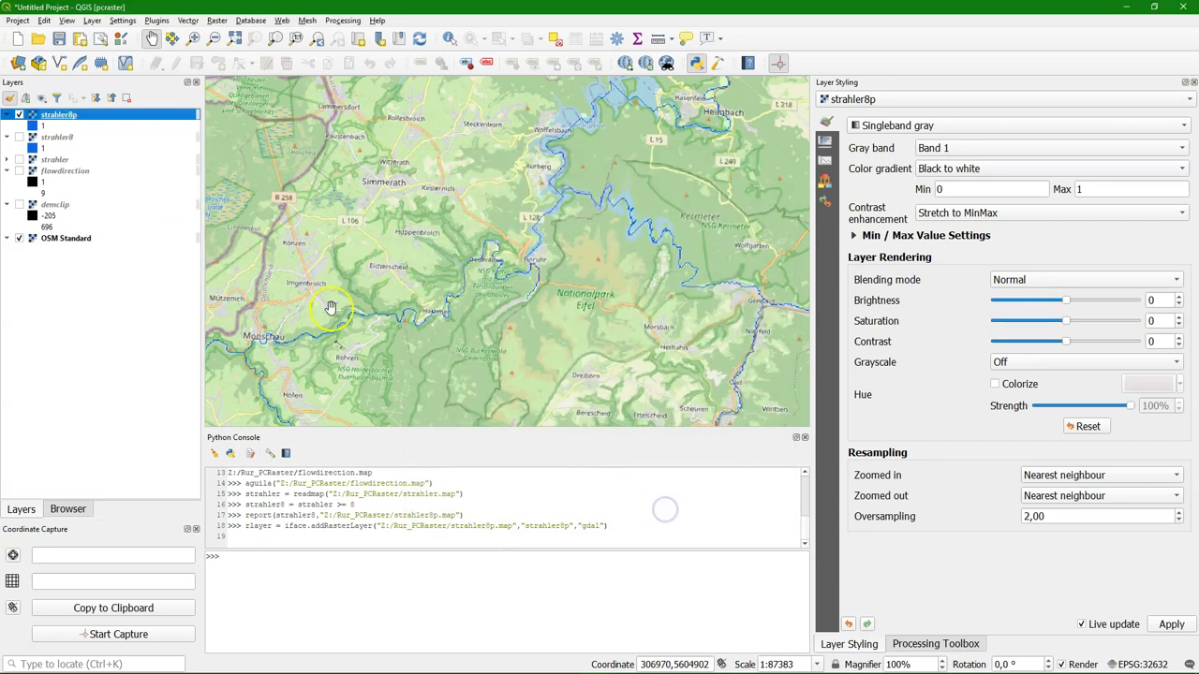
scroll(324, 309, "down", 1)
scroll(412, 298, "up", 4)
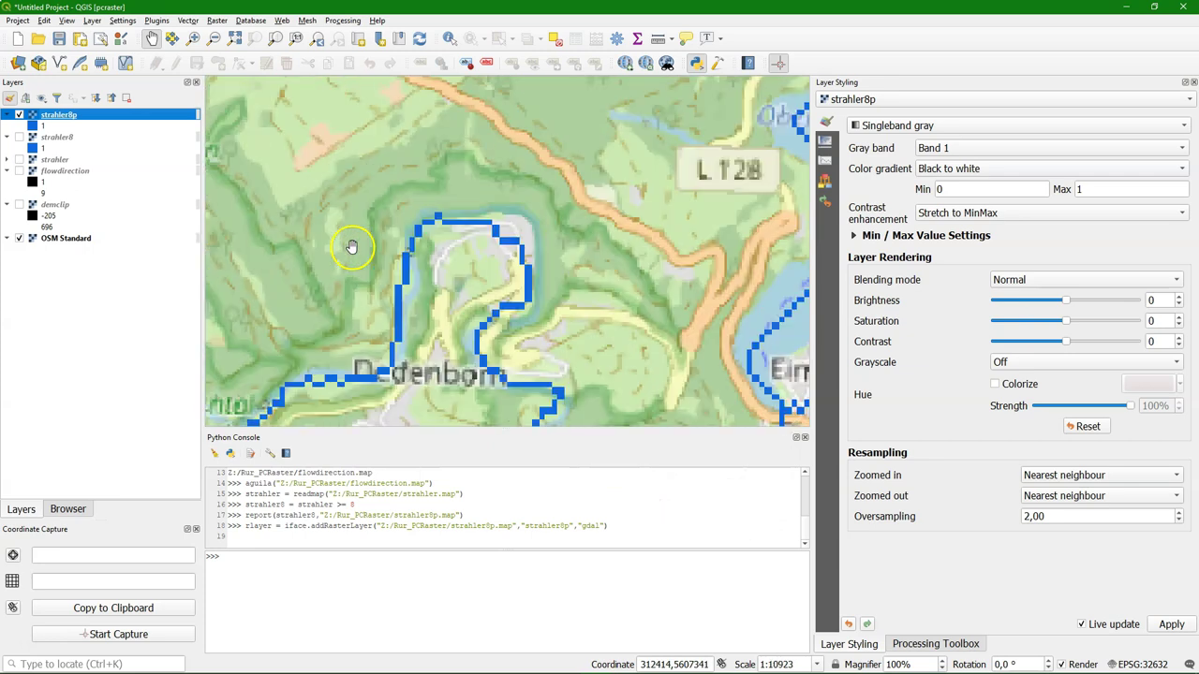
Toggle strahler8p and strahler8 to compare them, leaving both hidden.
left_click(19, 114)
left_click(19, 136)
left_click(20, 114)
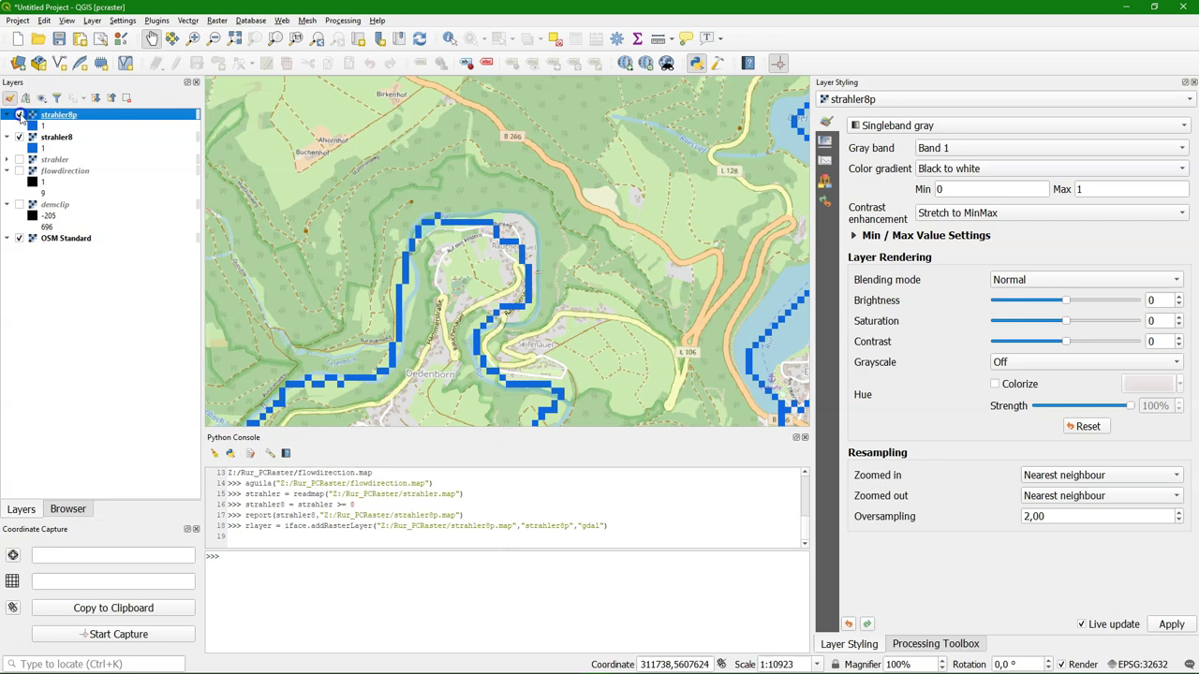
left_click(19, 114)
left_click(18, 137)
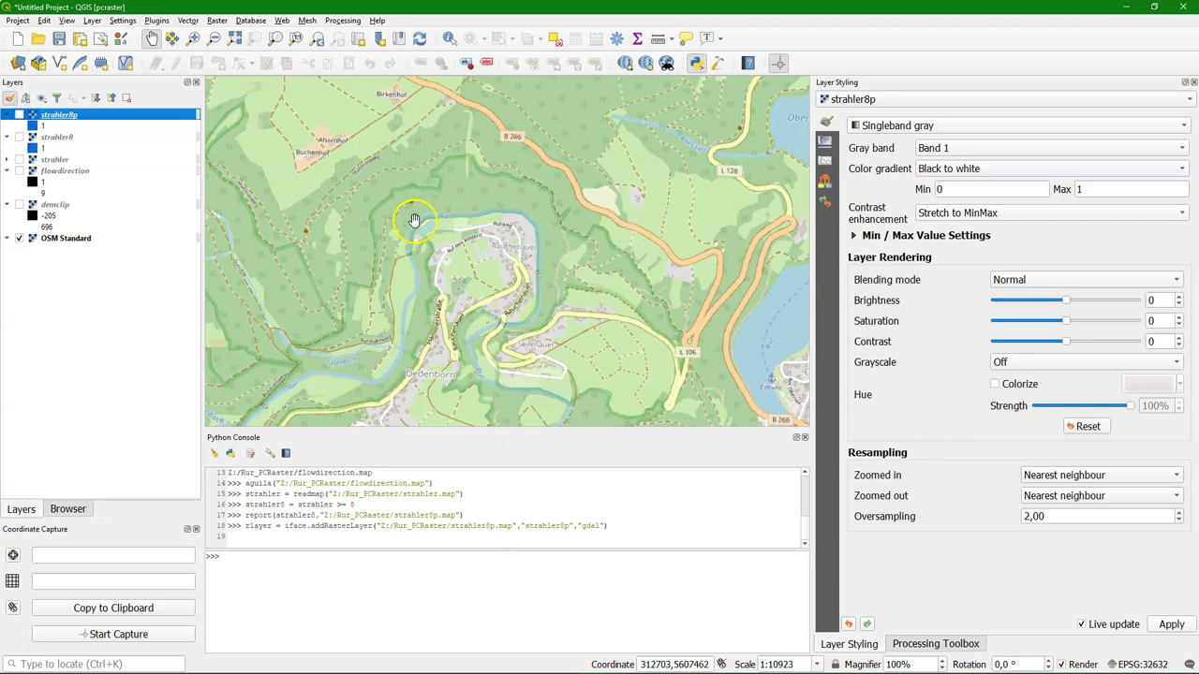
Open the Processing Toolbox, show strahler8p and pan toward Roermond.
left_click(1193, 83)
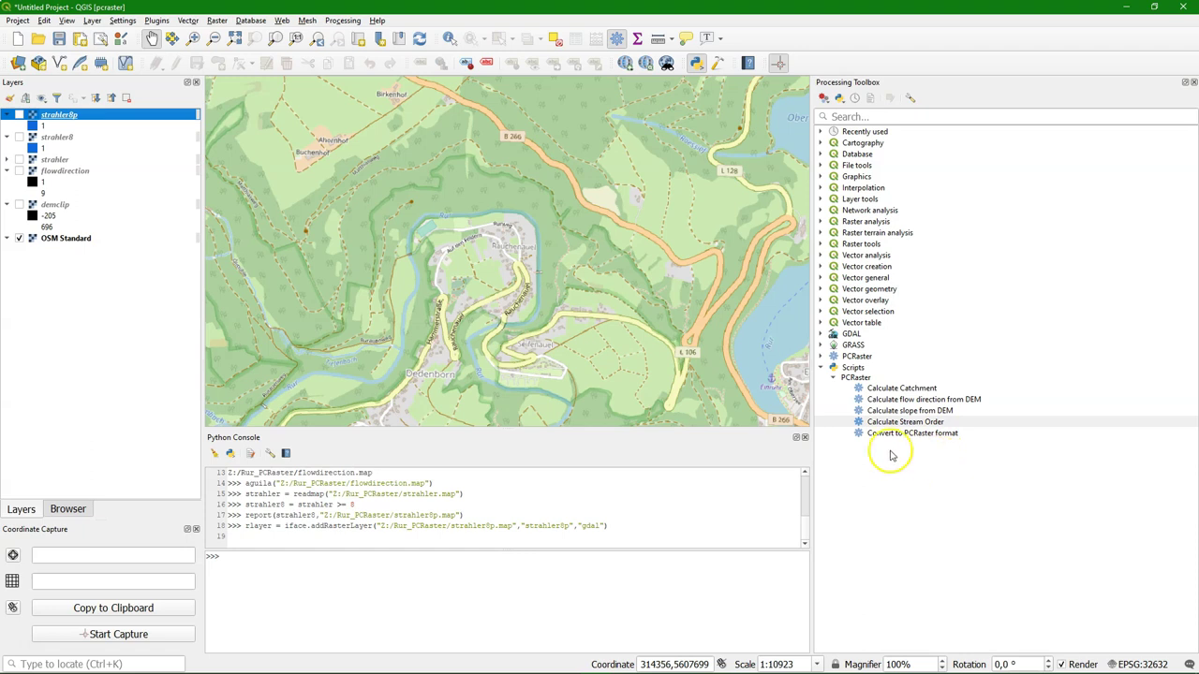
left_click(18, 114)
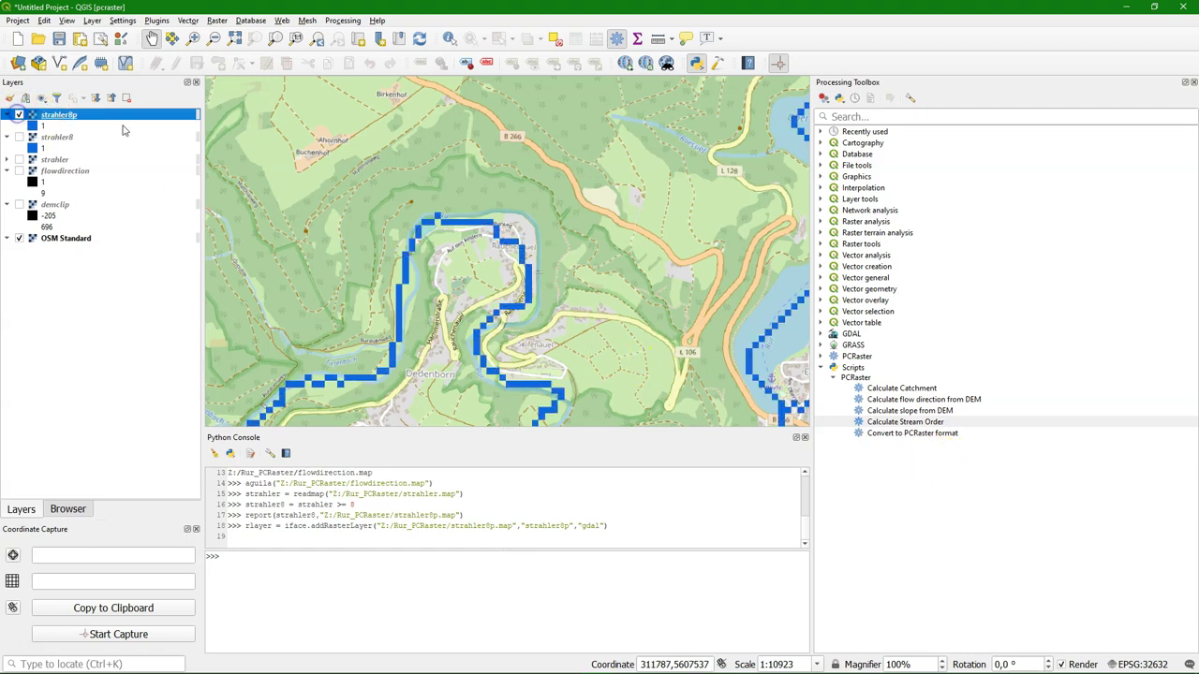
scroll(423, 190, "down", 5)
left_click_drag(499, 148, 540, 369)
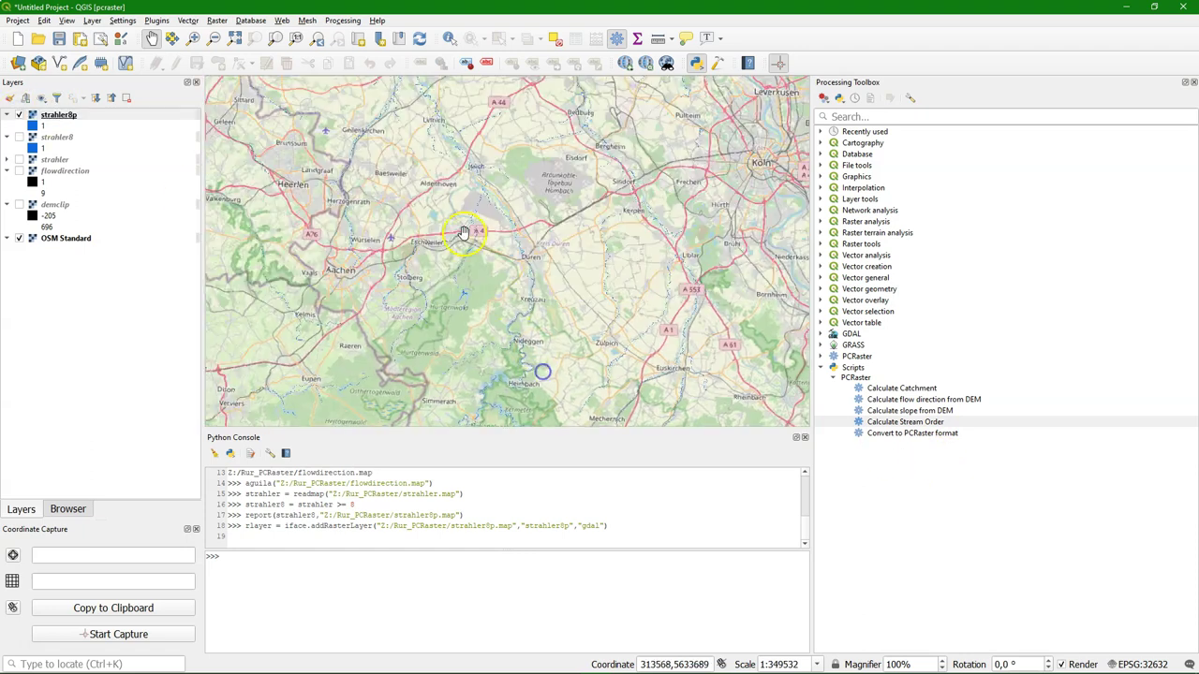
left_click_drag(413, 150, 543, 361)
left_click_drag(463, 188, 503, 271)
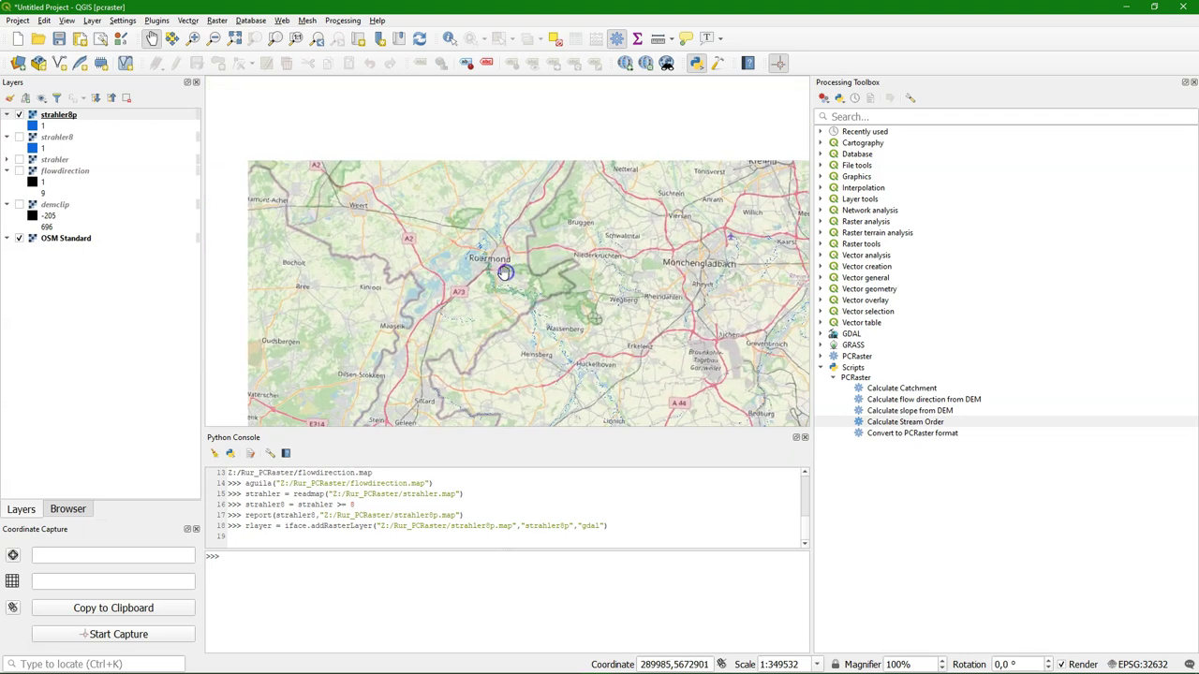
scroll(487, 225, "up", 3)
scroll(480, 270, "up", 1)
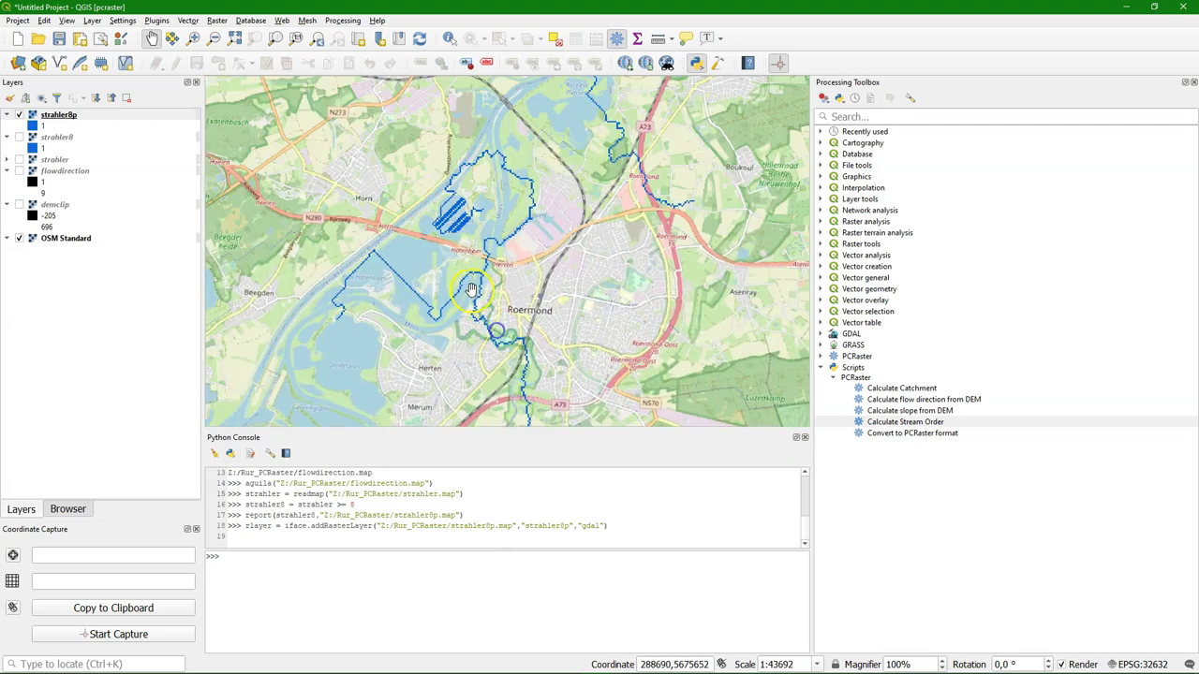
Zoom in on the Rur mouth and capture the outlet cell at 288902.686,5675913.494.
left_click_drag(491, 263, 470, 231)
scroll(470, 231, "up", 1)
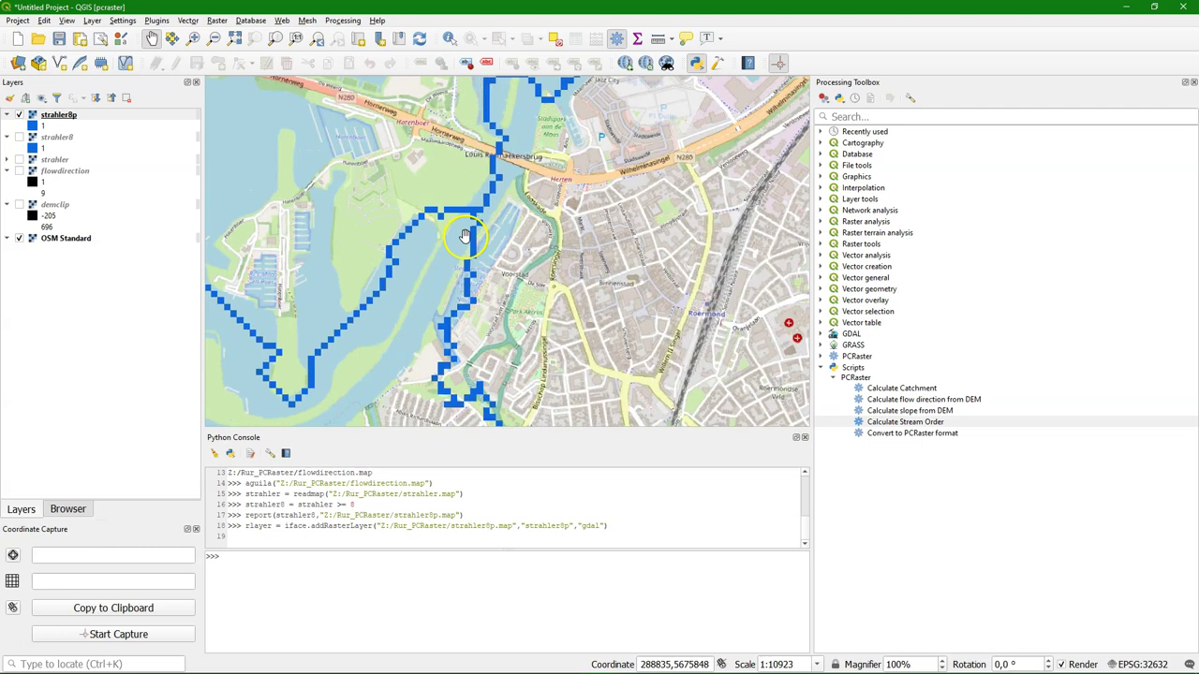
scroll(468, 225, "up", 1)
scroll(470, 220, "up", 1)
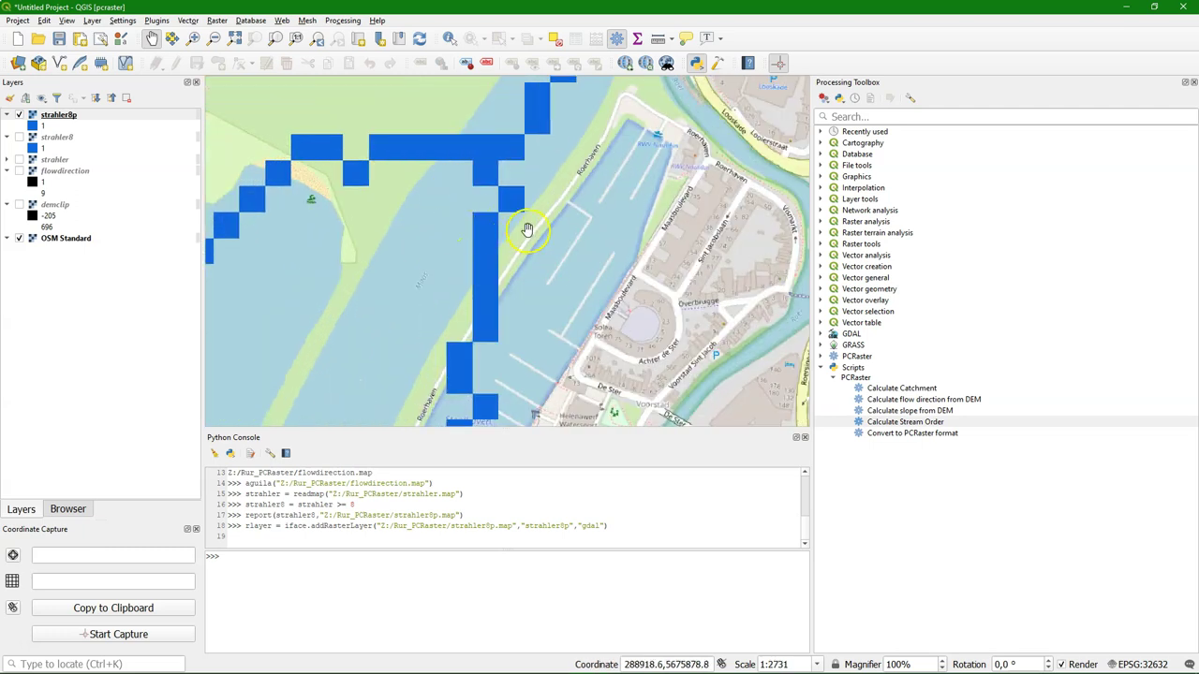
left_click_drag(519, 225, 477, 259)
scroll(473, 281, "down", 2)
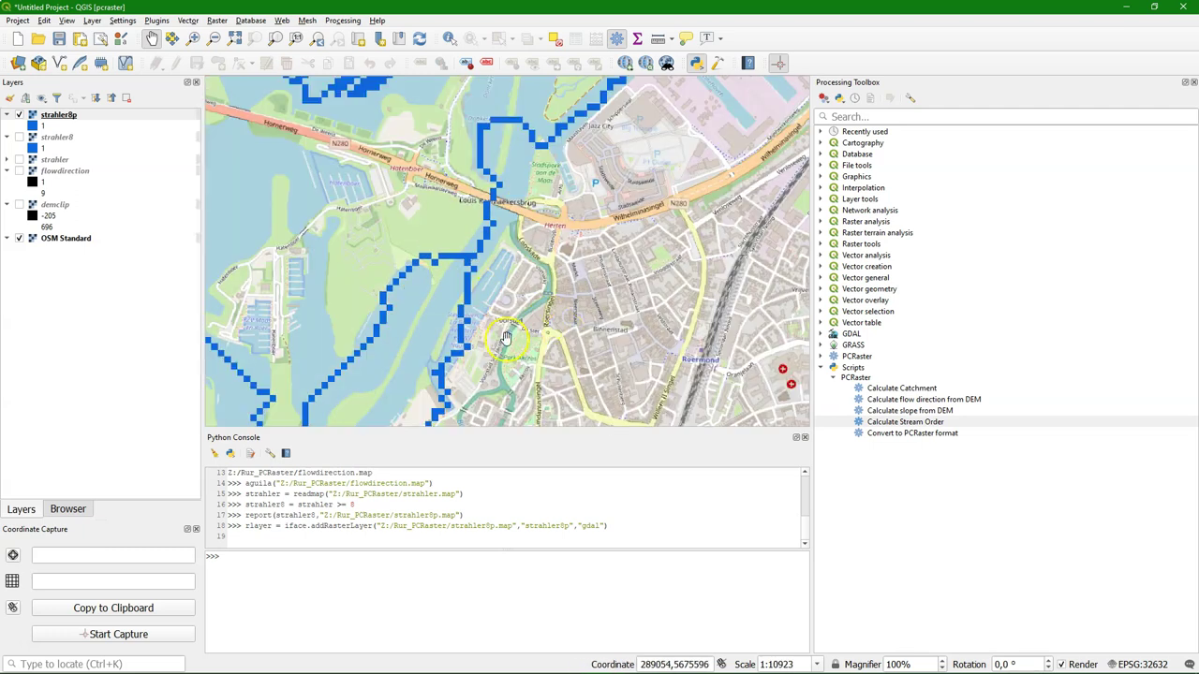
scroll(468, 283, "up", 2)
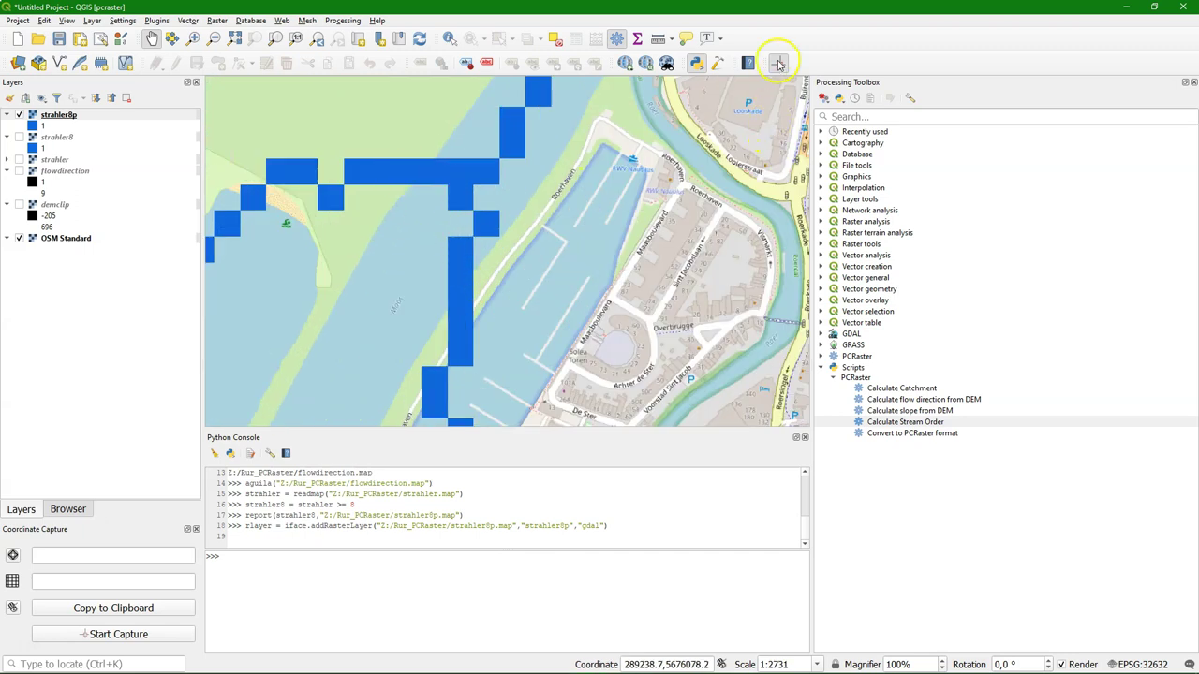
left_click(108, 634)
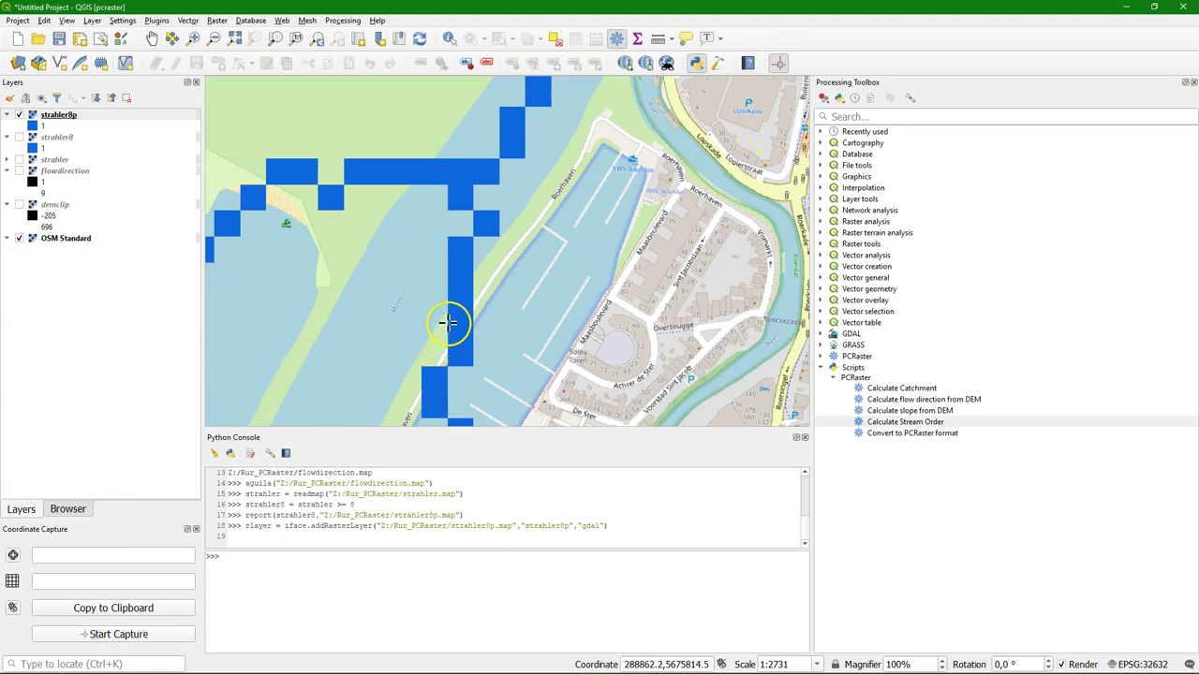
left_click(486, 221)
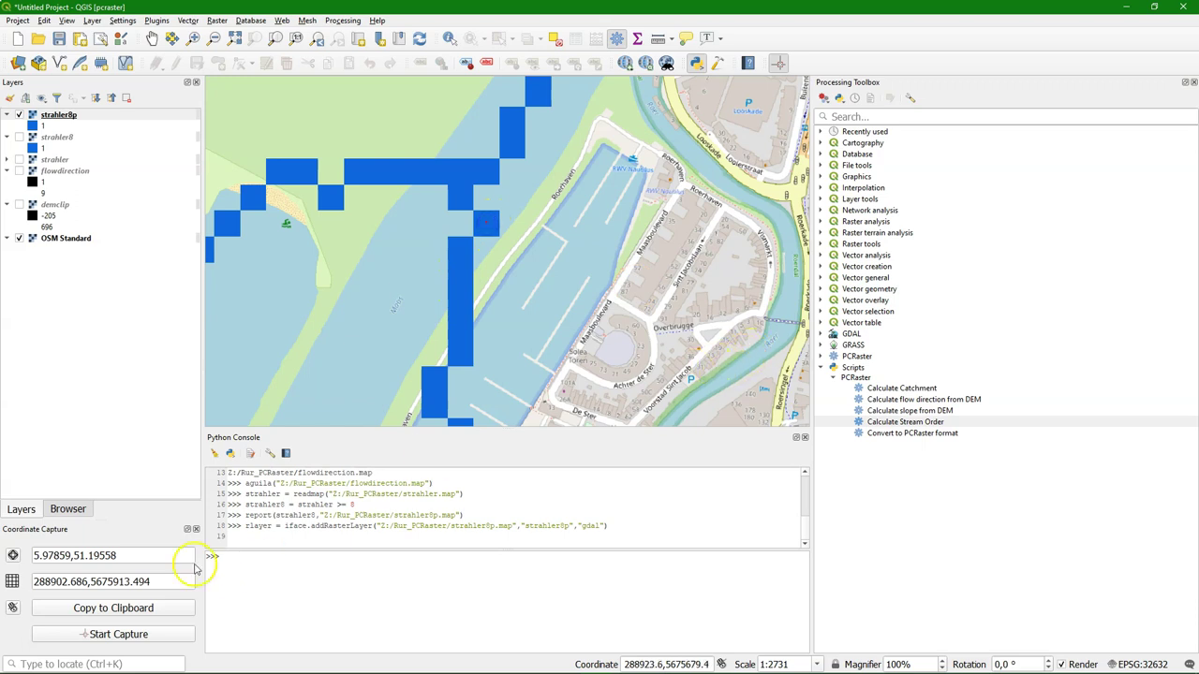
In Anaconda Prompt, move to Z:\Rur_PCRaster and start copy con outlet.txt.
key("alt+Tab")
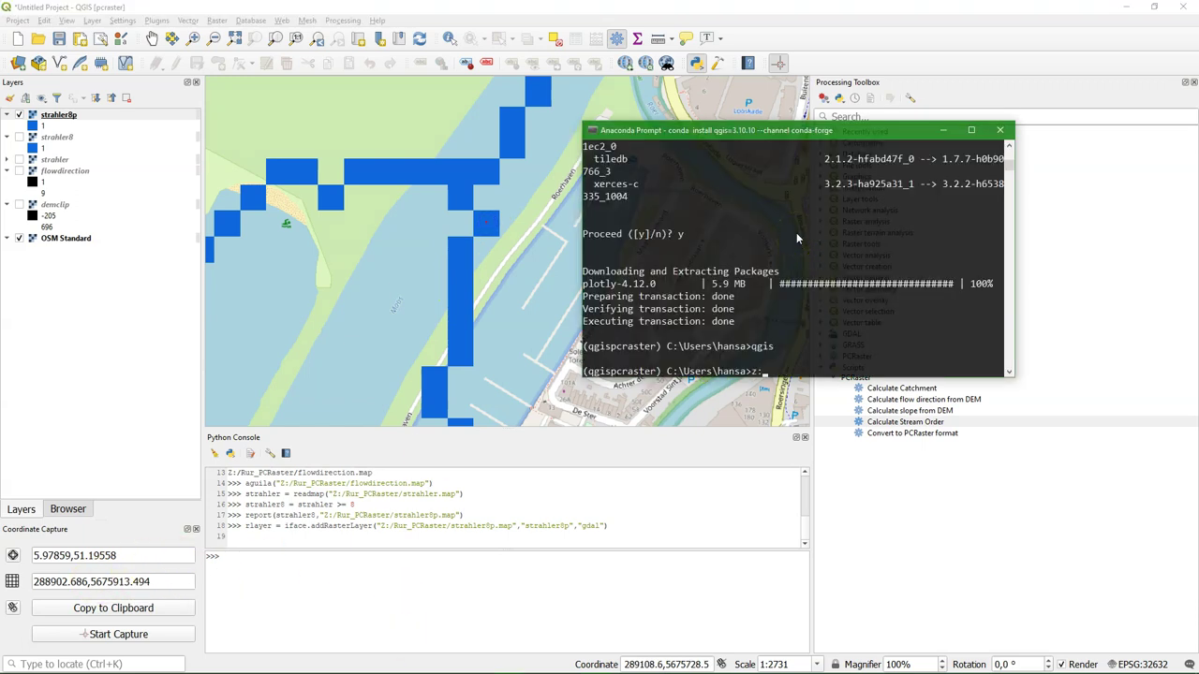
type("z:")
key("Return")
type("cd")
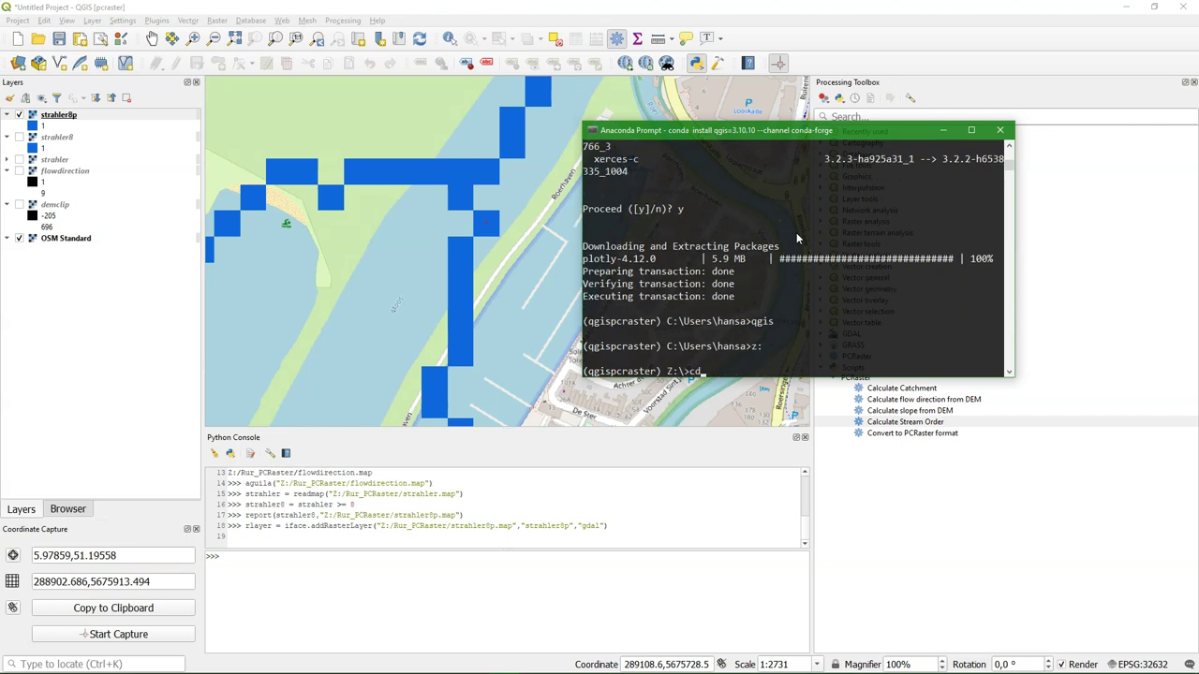
type(" Rur_PCRaster")
key("Return")
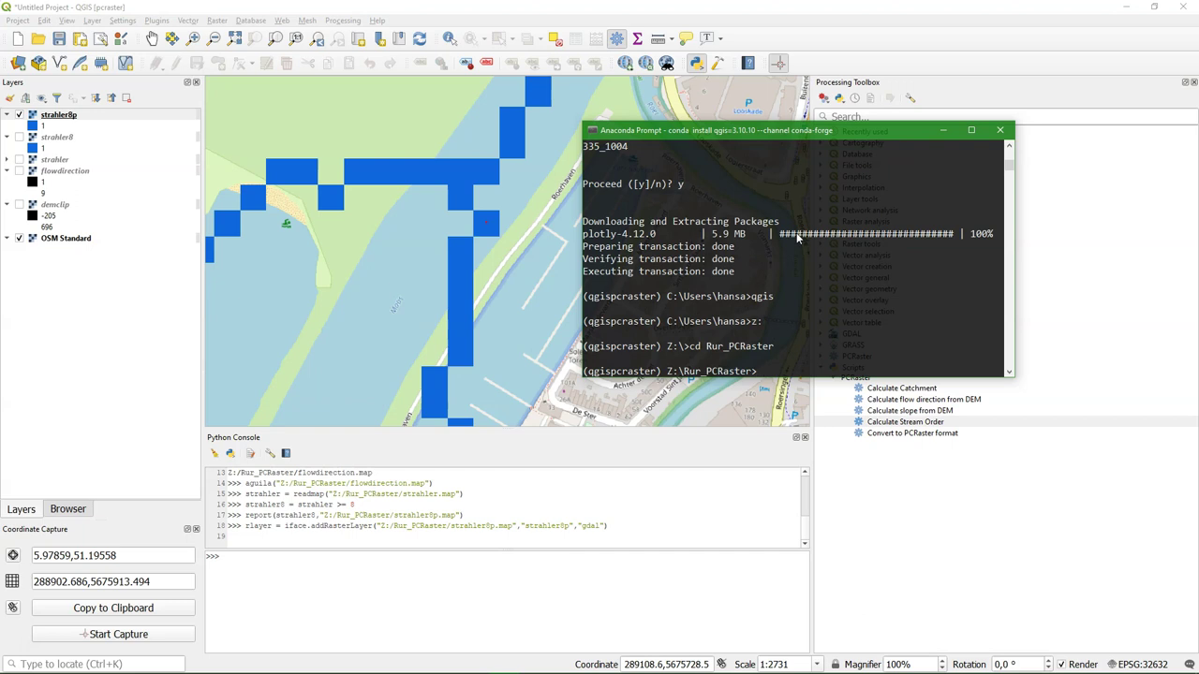
type("copy con outle")
type("t.txt")
key("Return")
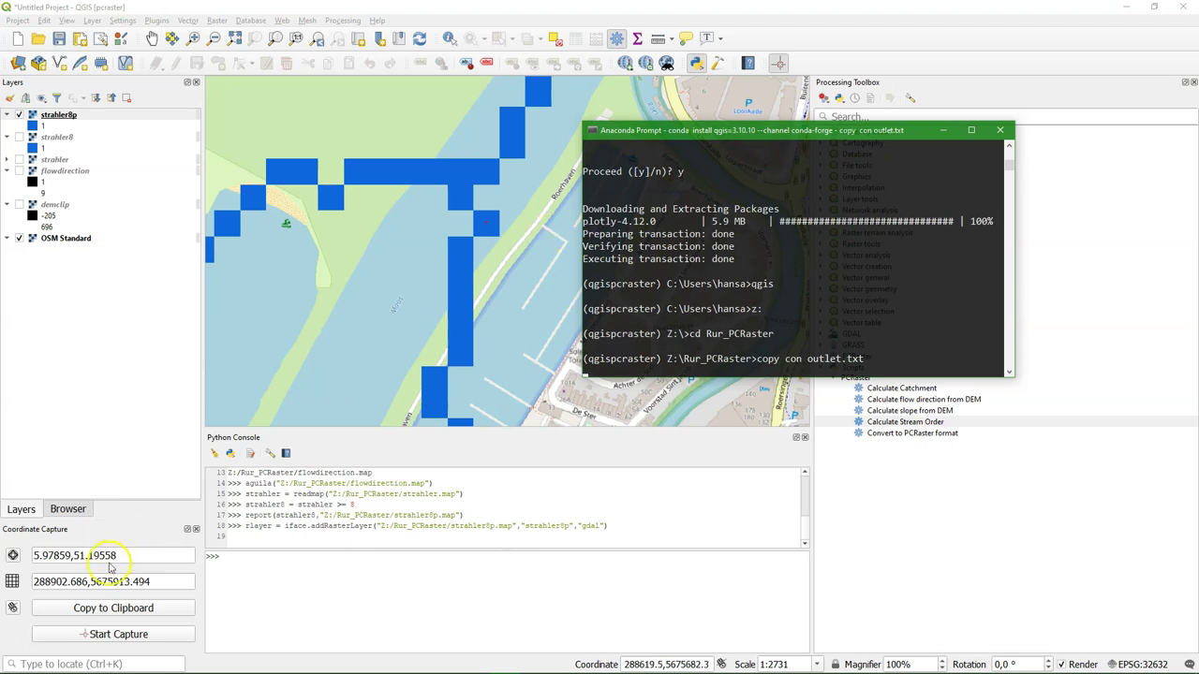
Paste the captured X and Y coordinates with value 1 and save outlet.txt.
double_click(89, 586)
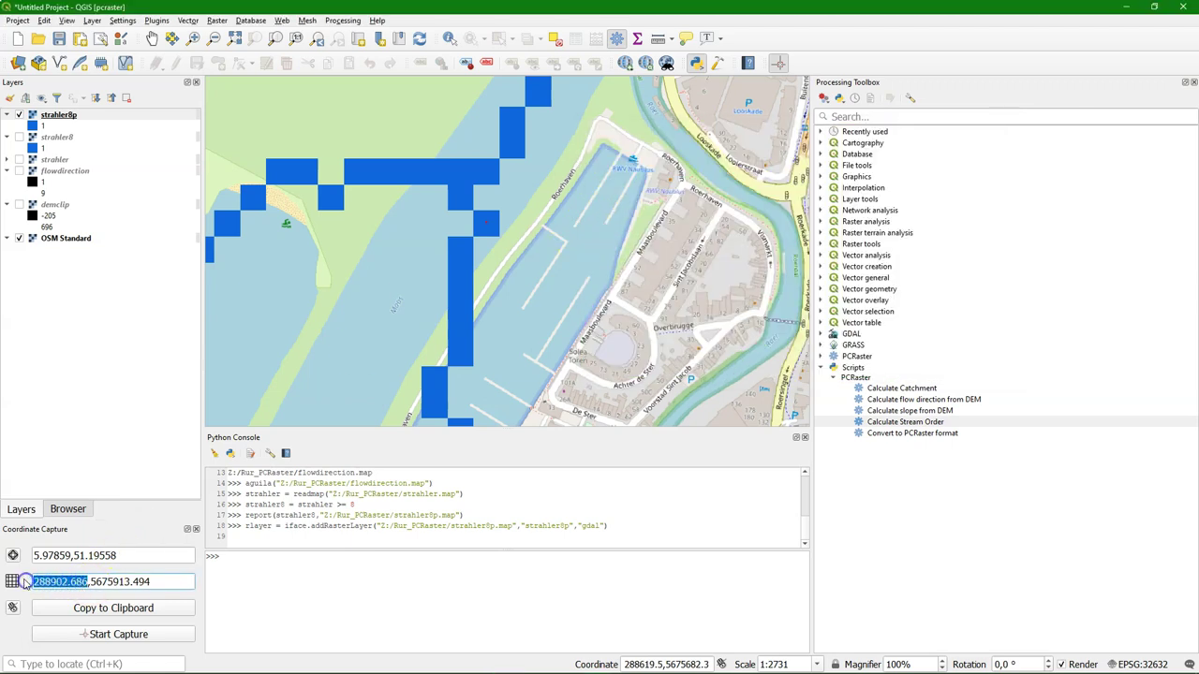
key("alt+Tab")
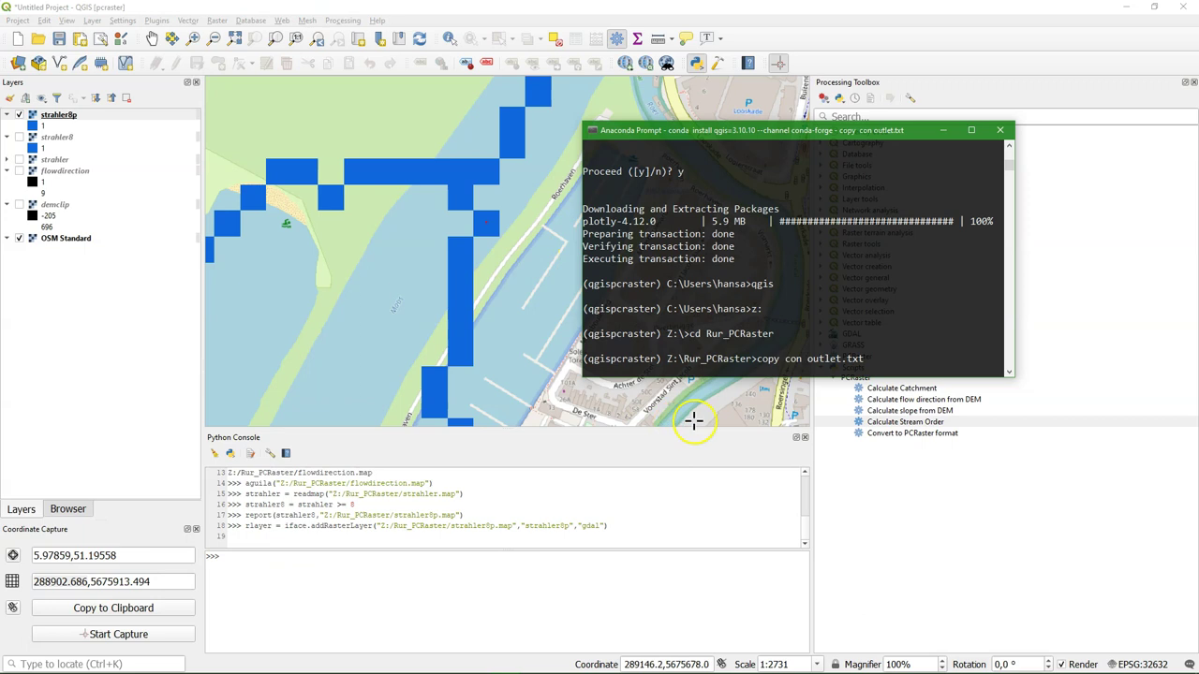
right_click(716, 370)
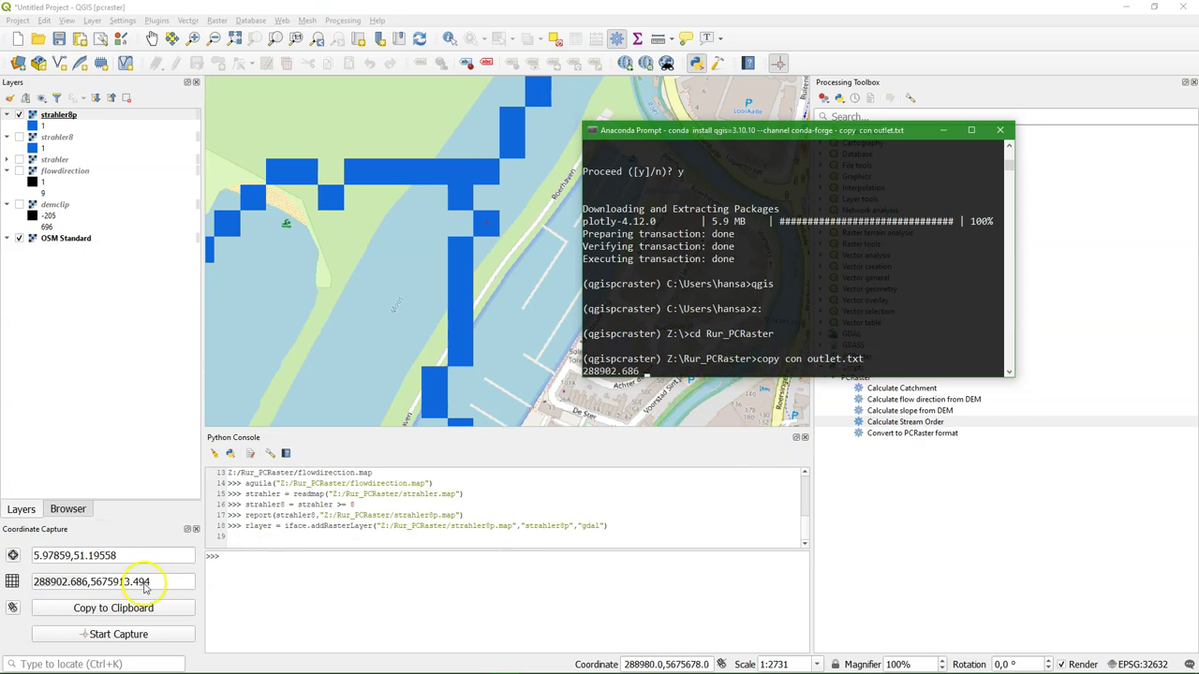
left_click_drag(150, 582, 94, 585)
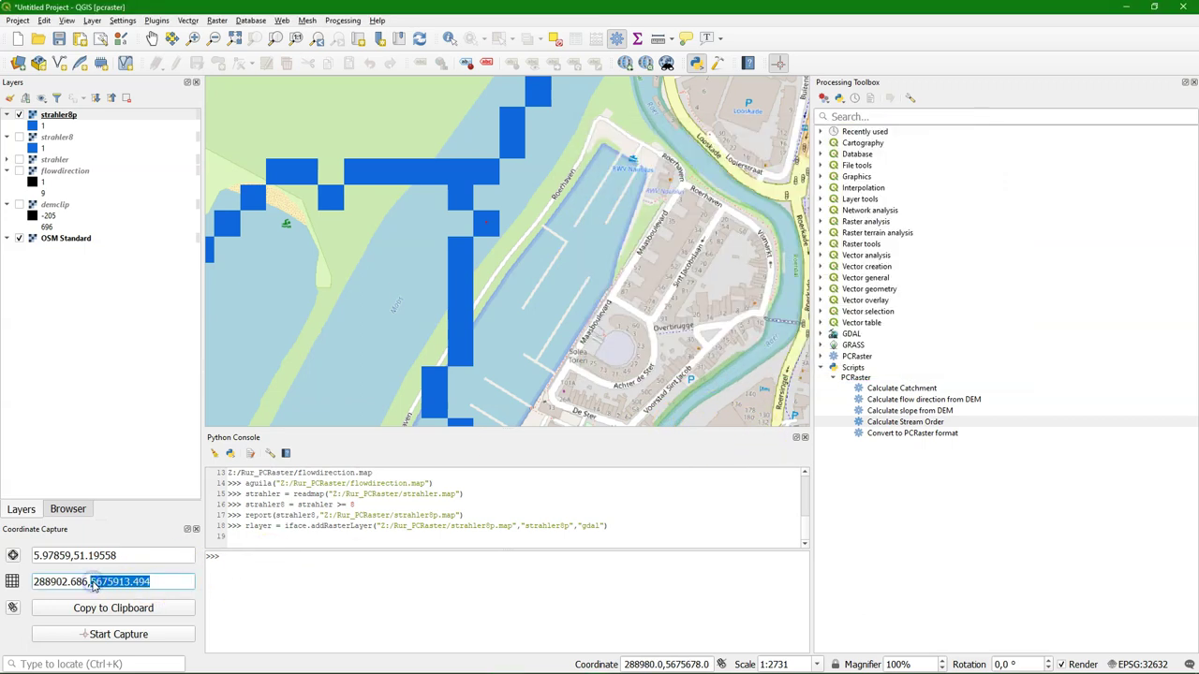
key("alt+Tab")
right_click(655, 374)
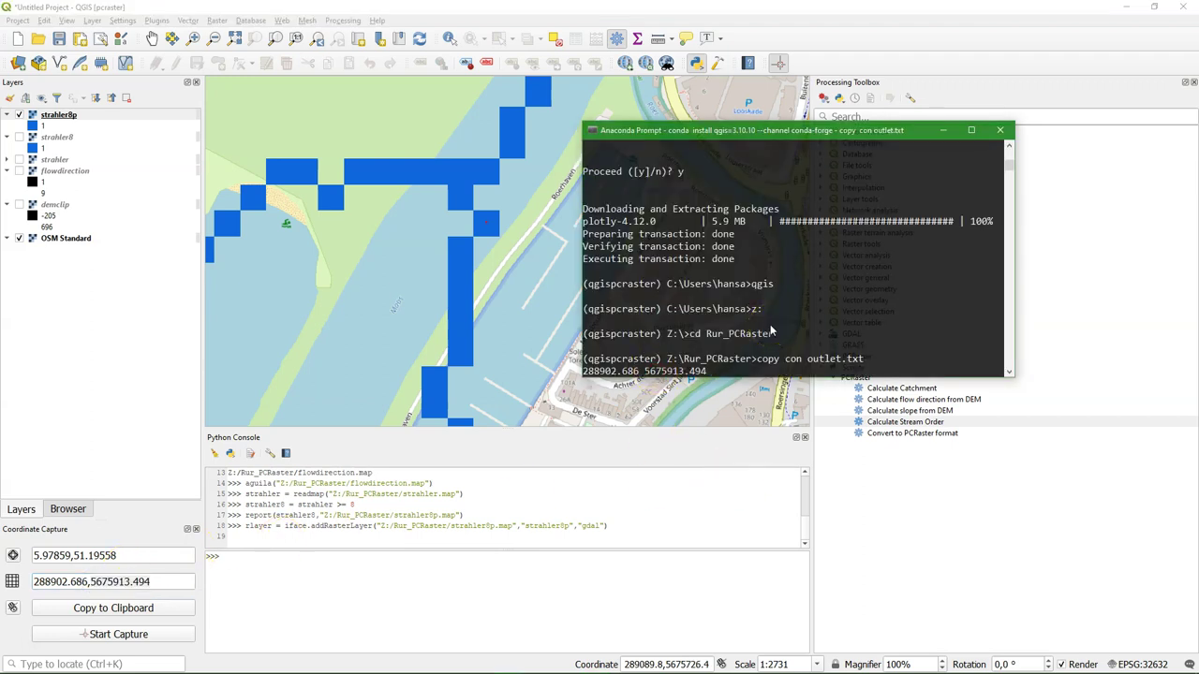
key("Return")
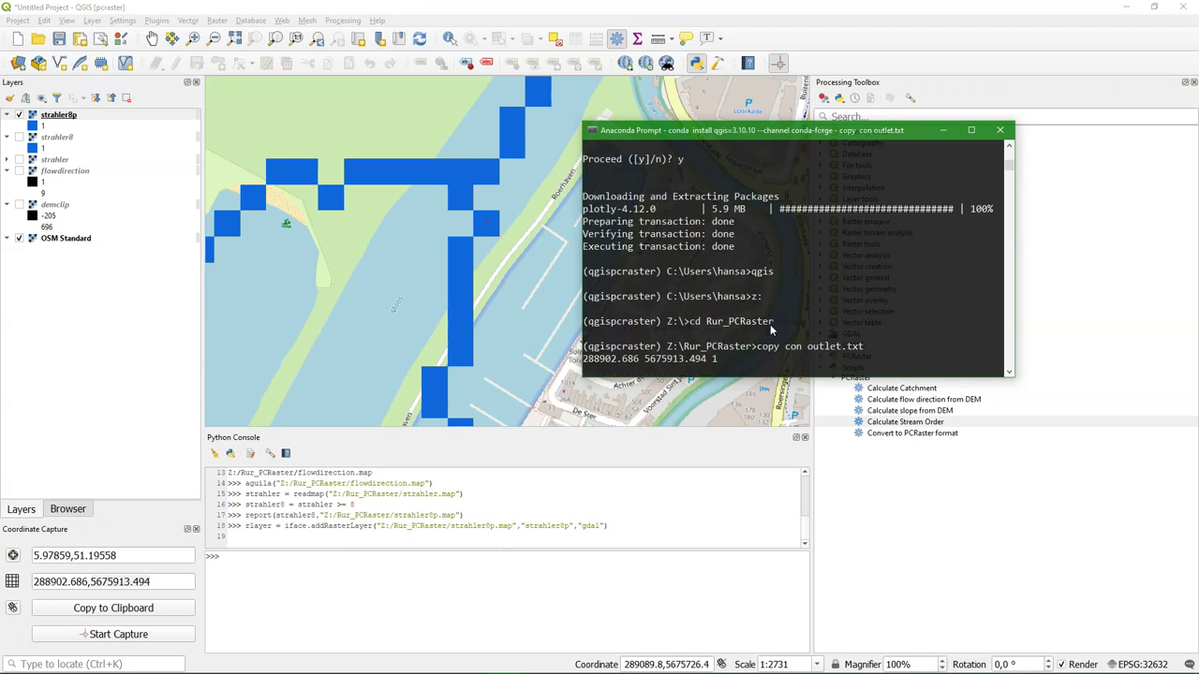
key("ctrl+z")
key("Return")
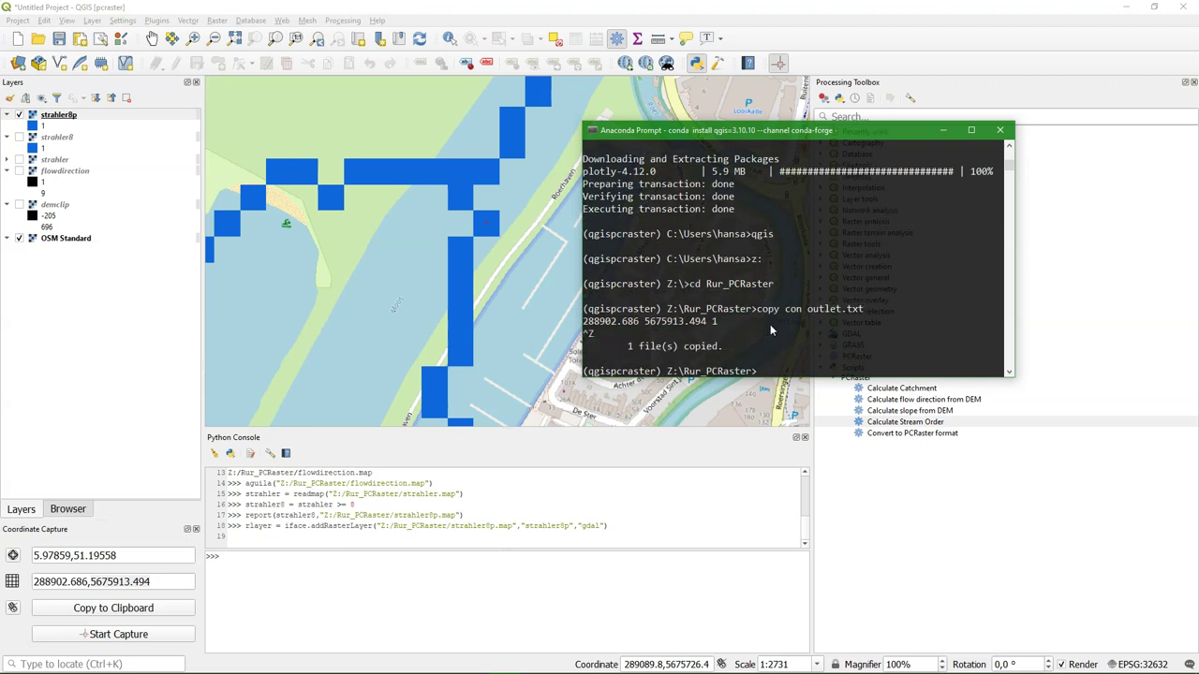
Run col2map -N outlet.txt outlet.map --clone demclip.map to create outlet.map.
type("col2map -N outlet.txt outlet.map --clone")
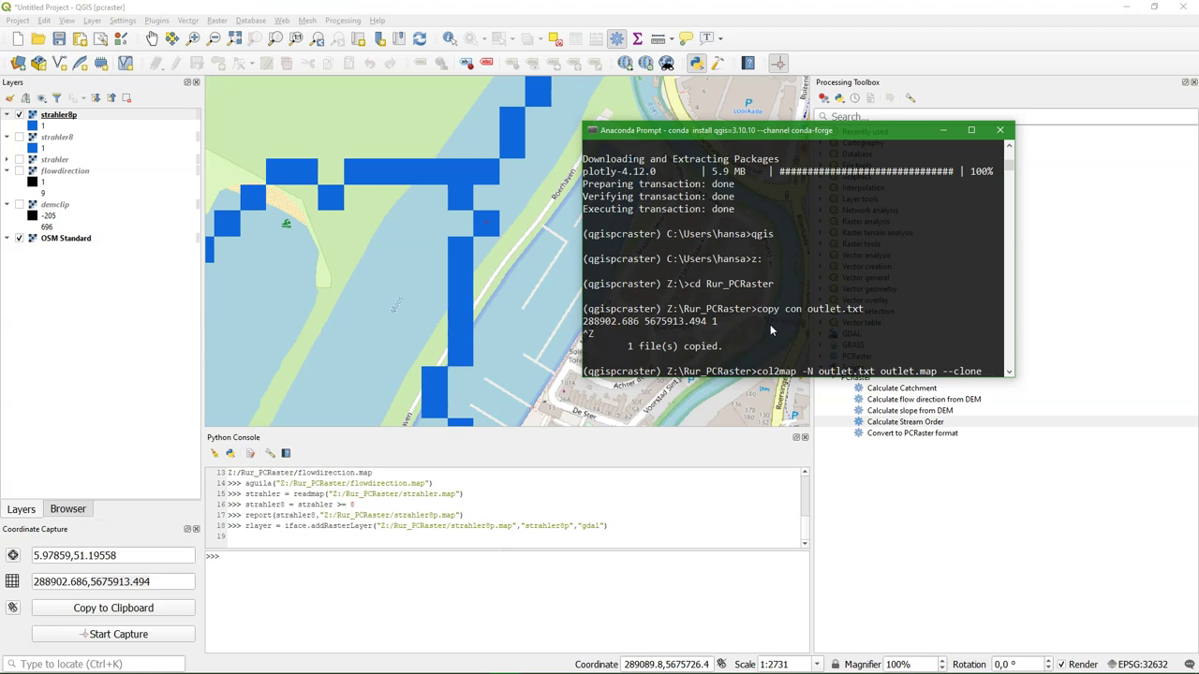
type("demclip.map")
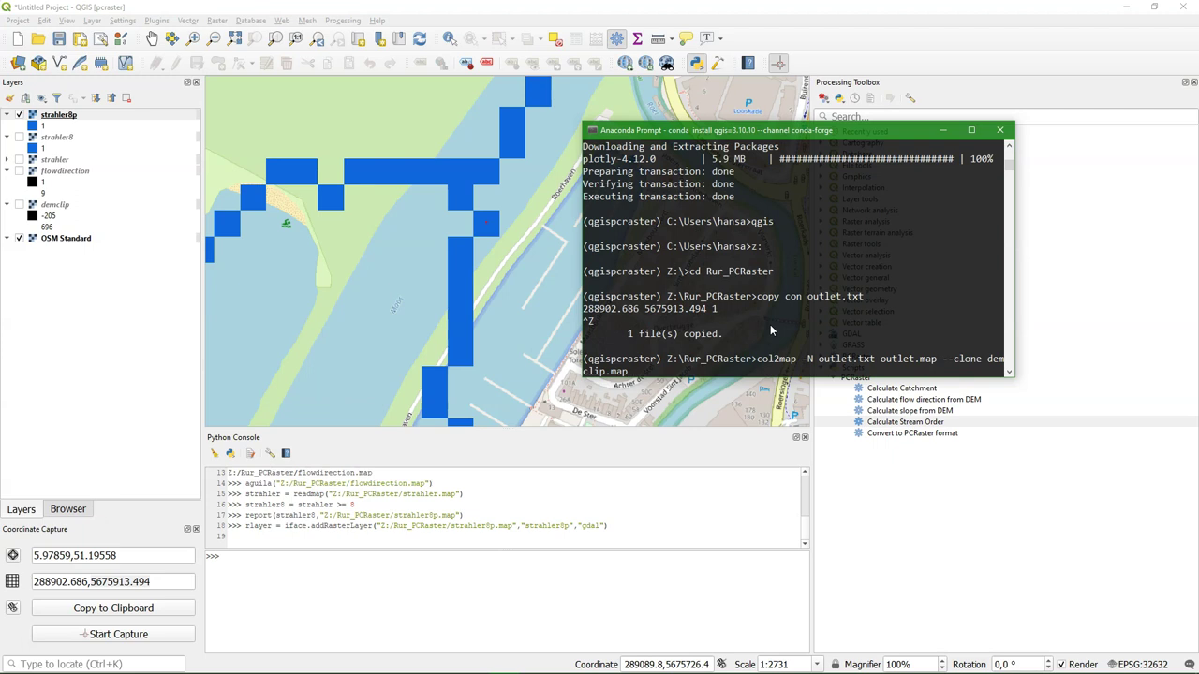
key("Return")
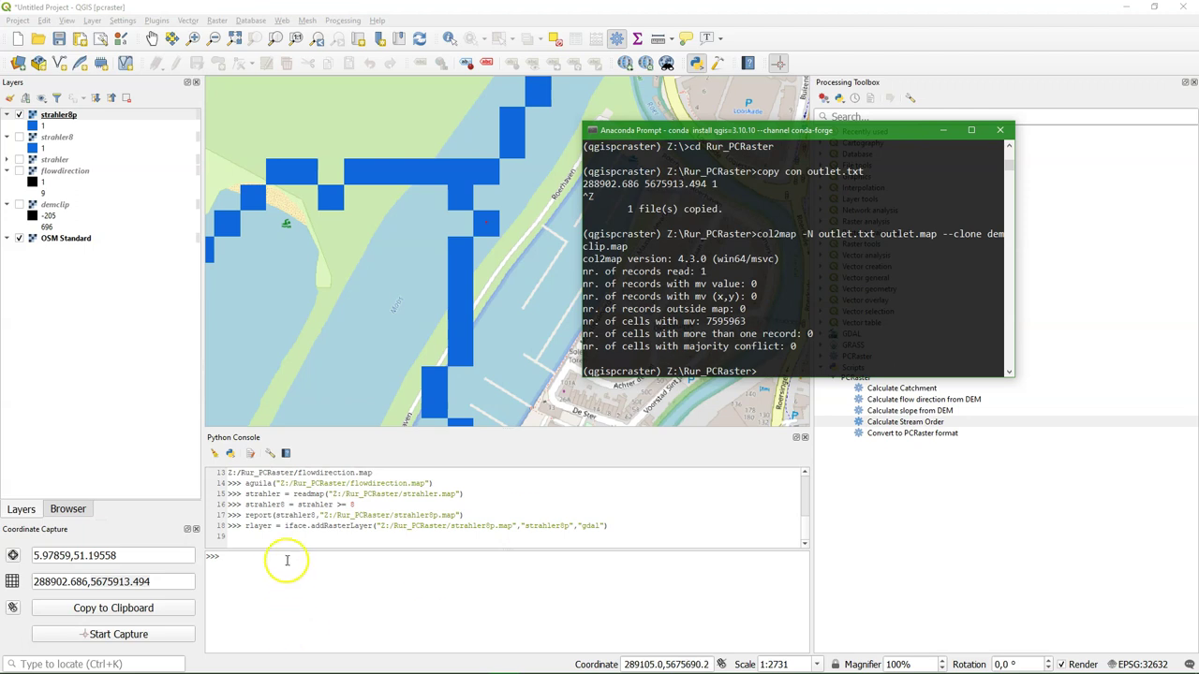
Add outlet.map from the Rur_PCRaster folder in the Browser as a map layer.
left_click(67, 509)
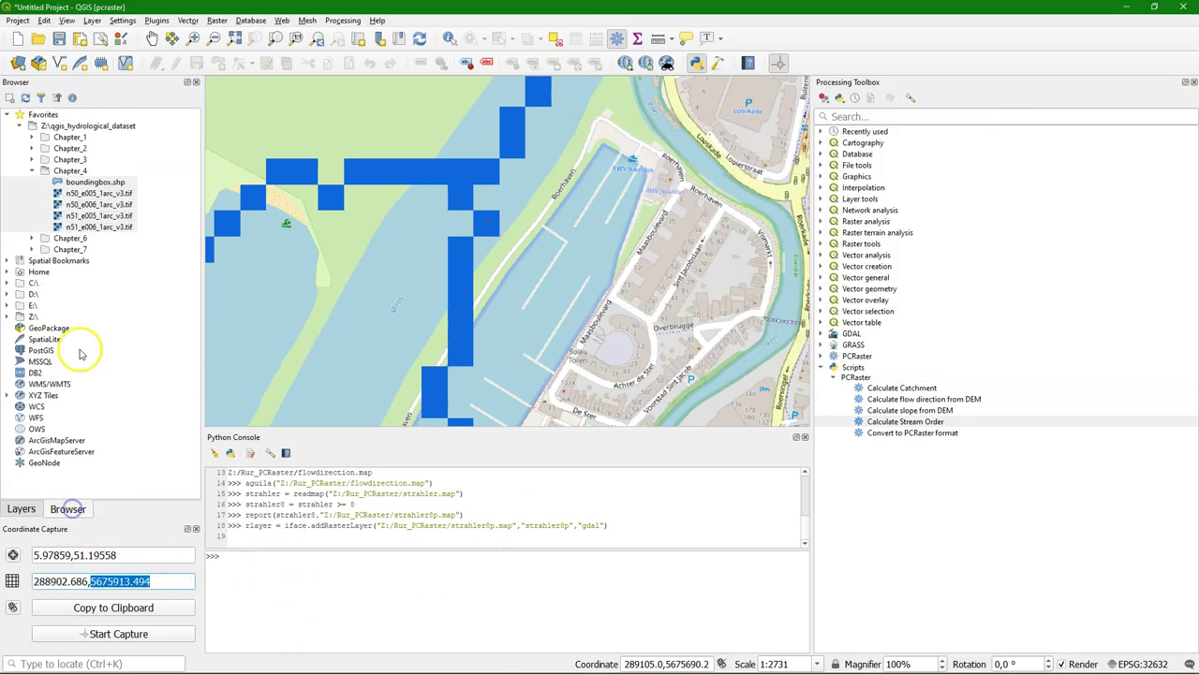
left_click(8, 316)
left_click_drag(72, 406, 422, 316)
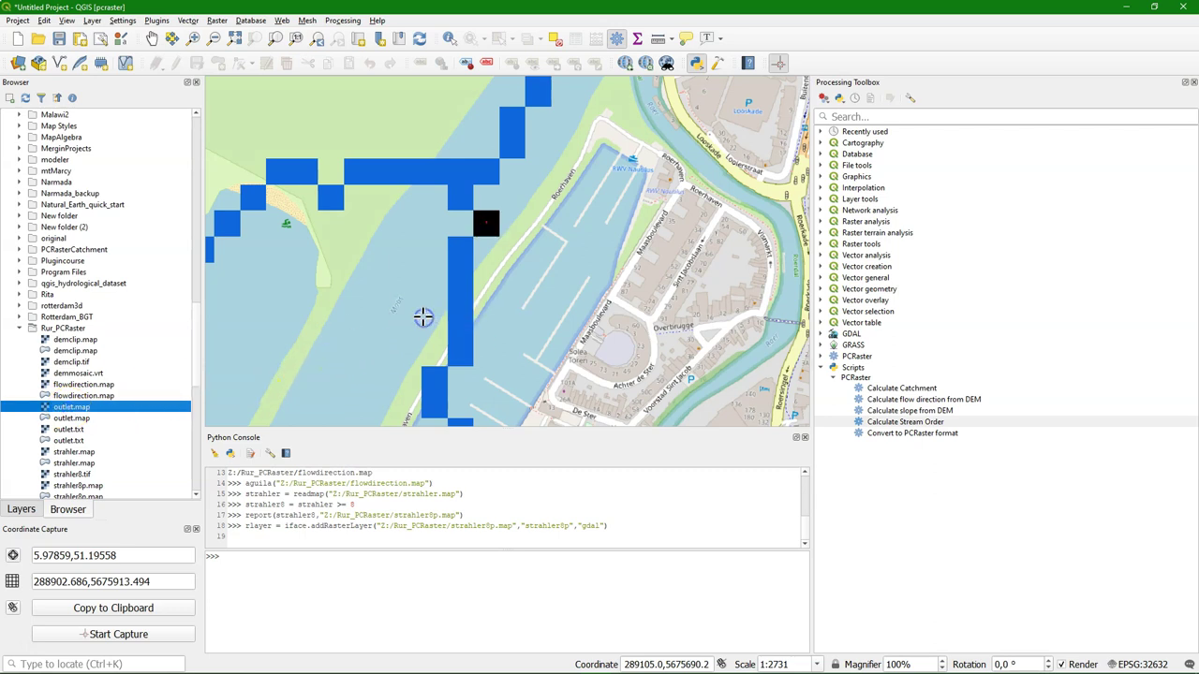
left_click(21, 509)
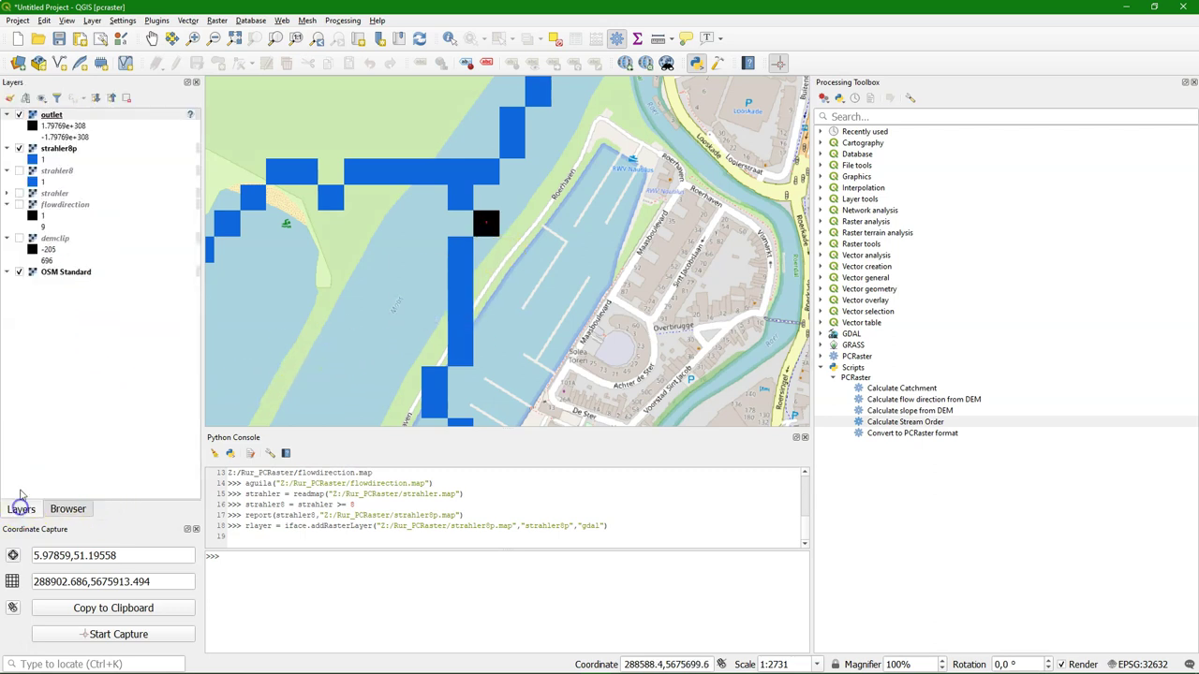
Render the outlet layer as Paletted/Unique values and classify so value 1 shows red.
left_click(9, 99)
left_click(926, 122)
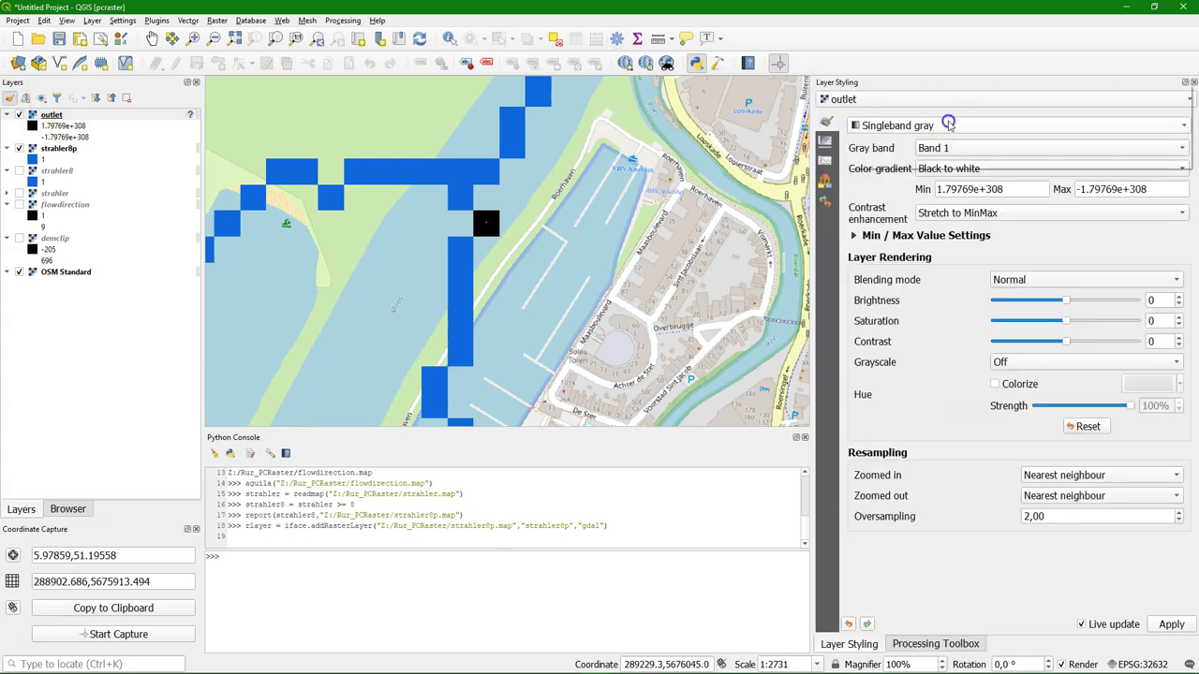
left_click(921, 110)
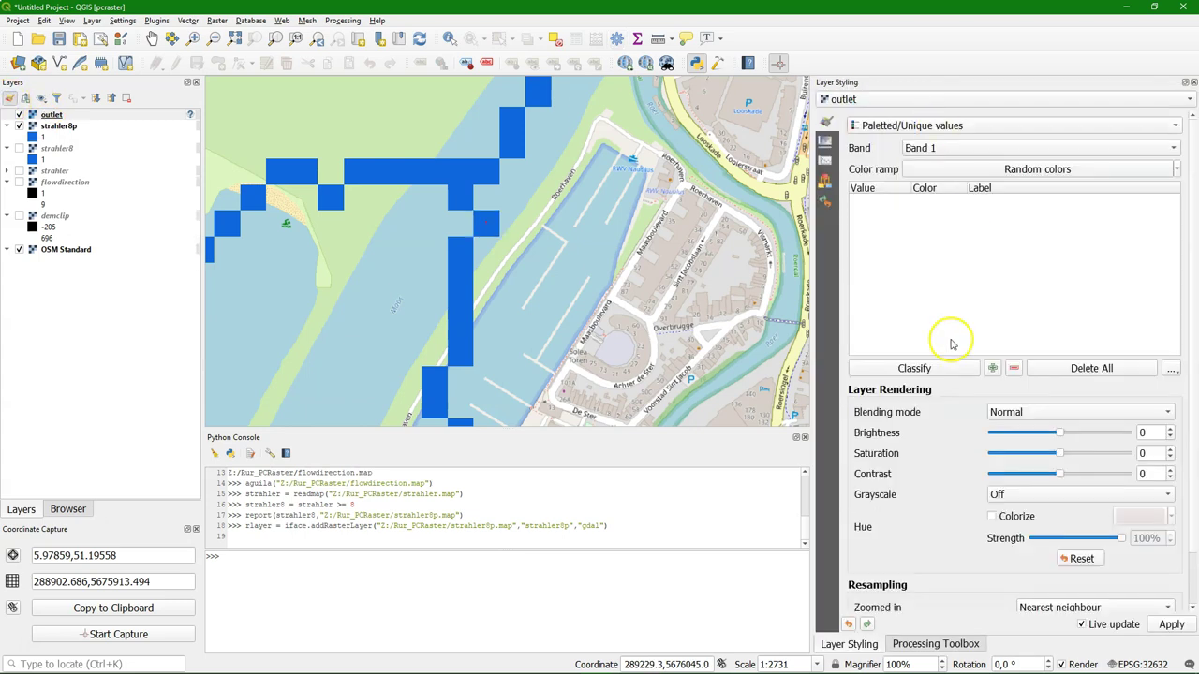
left_click(923, 368)
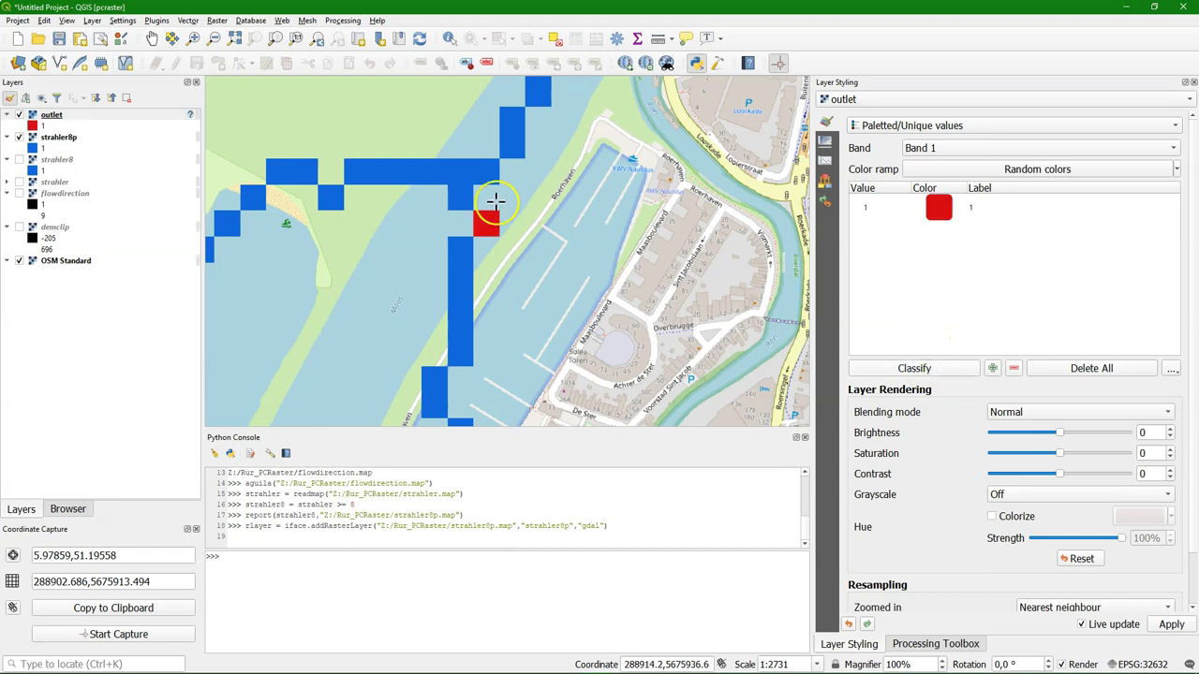
scroll(552, 219, "down", 2)
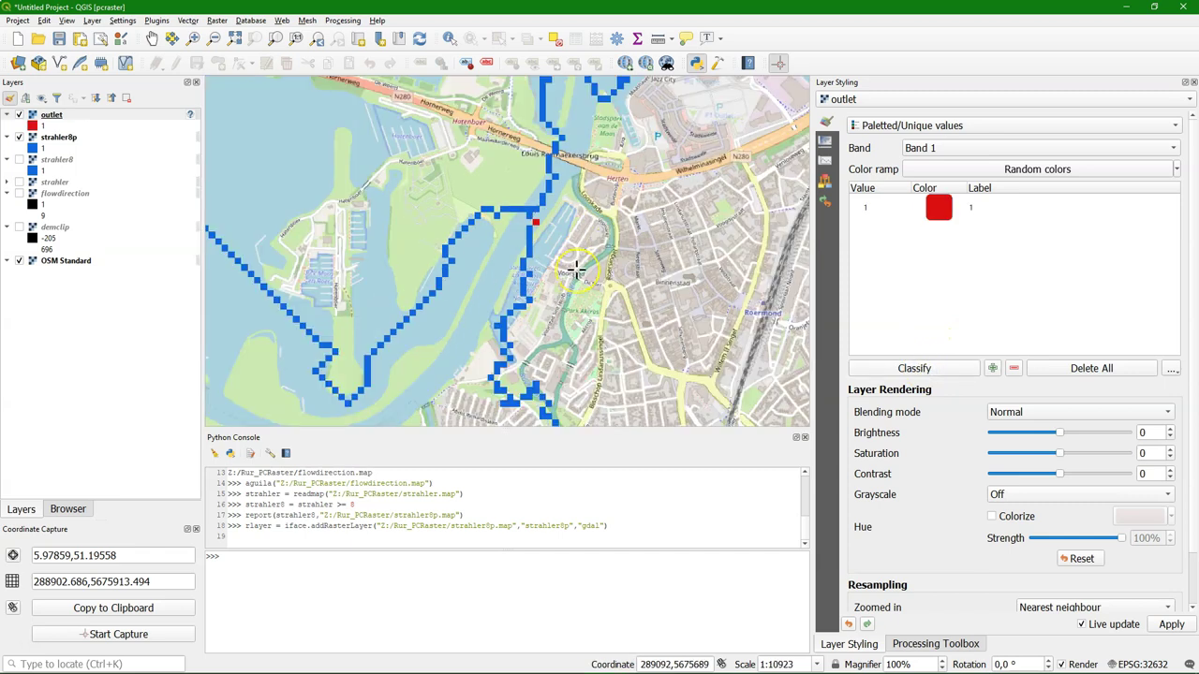
scroll(578, 267, "up", 1)
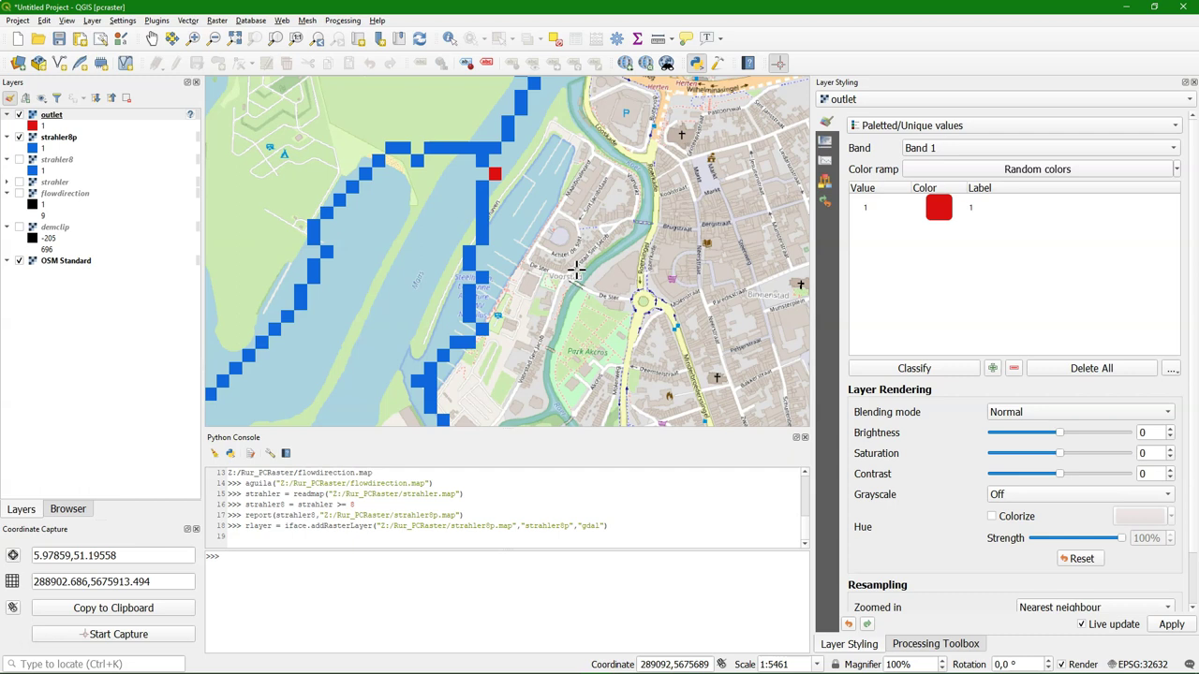
Set the outlet layer's CRS to WGS 84 / UTM zone 32N.
left_click(1193, 82)
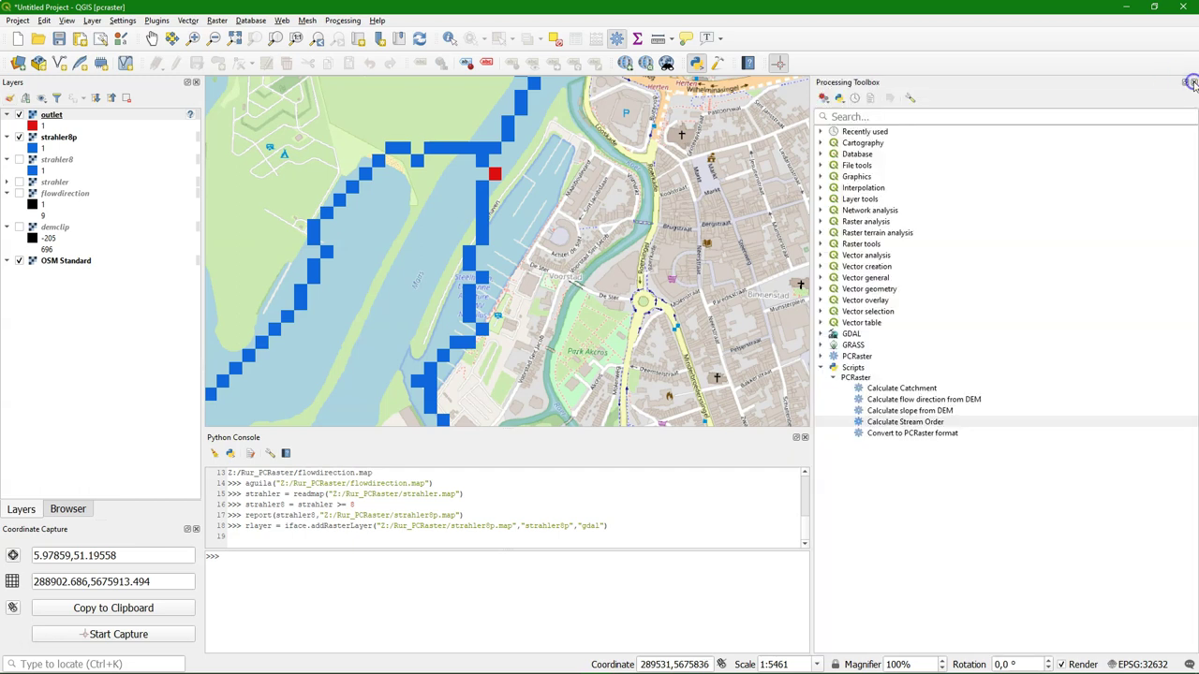
left_click(894, 389)
double_click(894, 389)
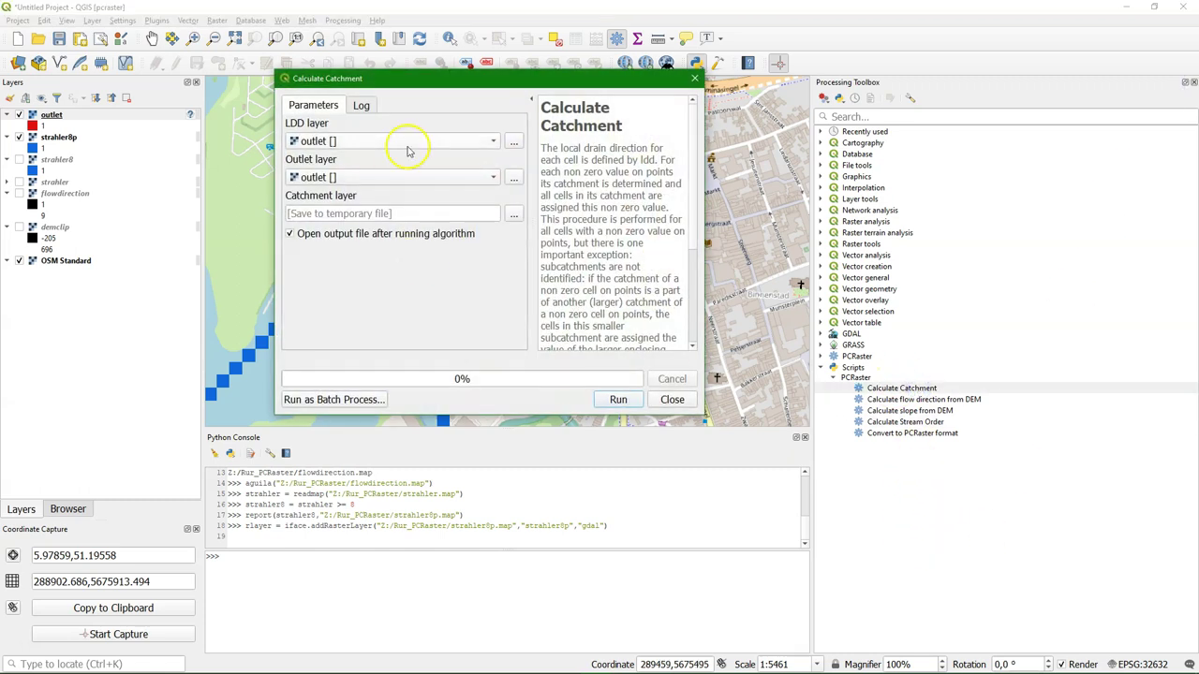
left_click(672, 399)
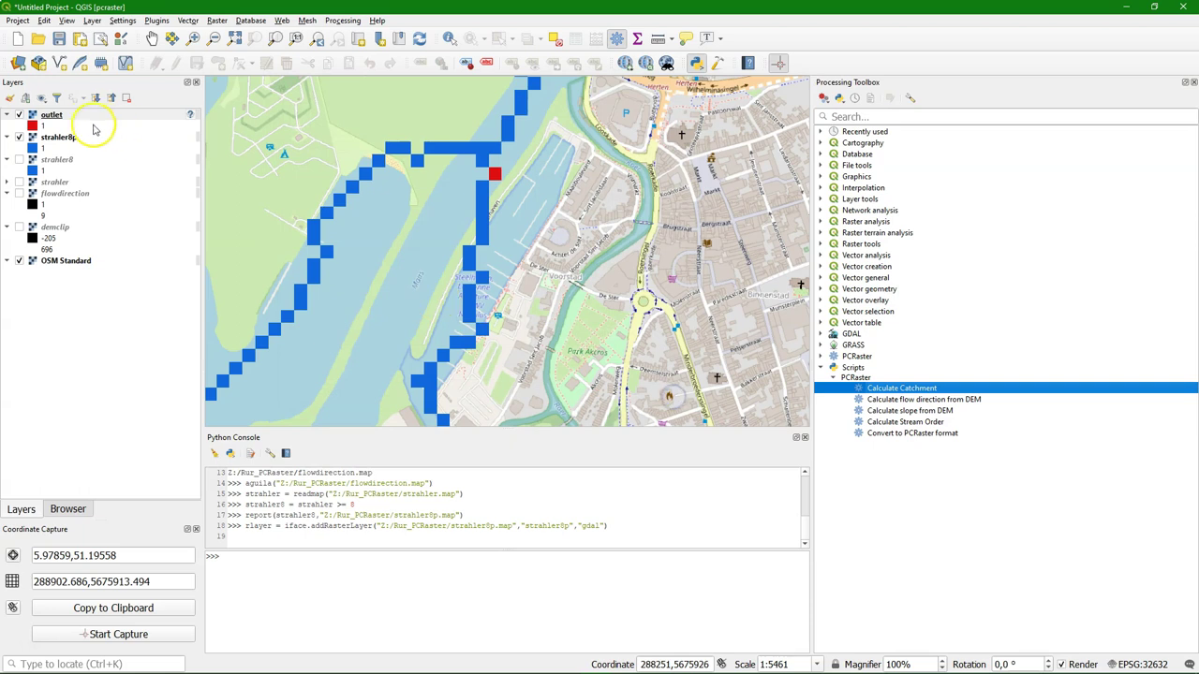
right_click(82, 123)
mouse_move(181, 275)
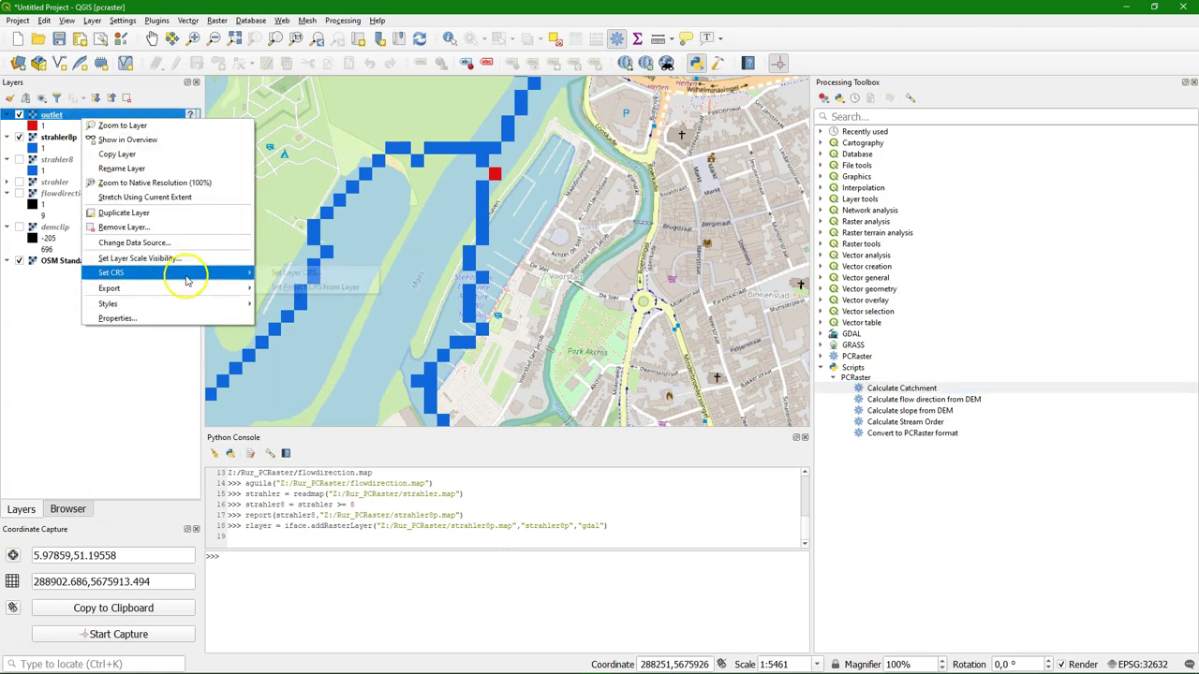
left_click(295, 272)
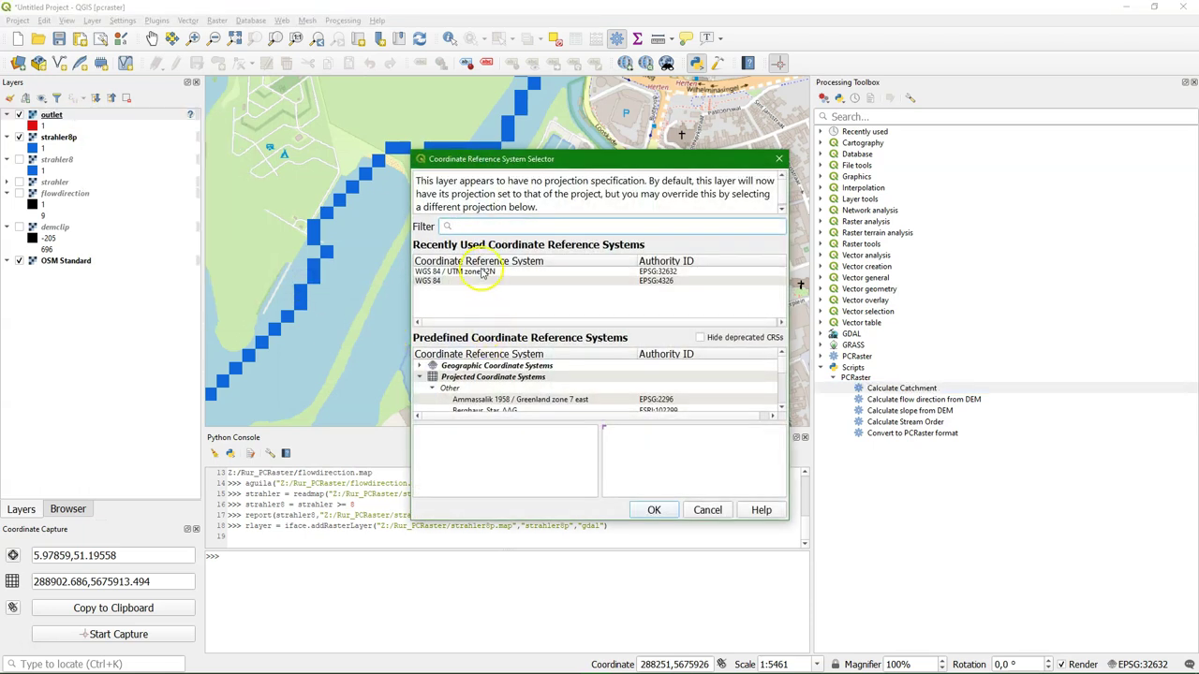
left_click(481, 270)
left_click(660, 509)
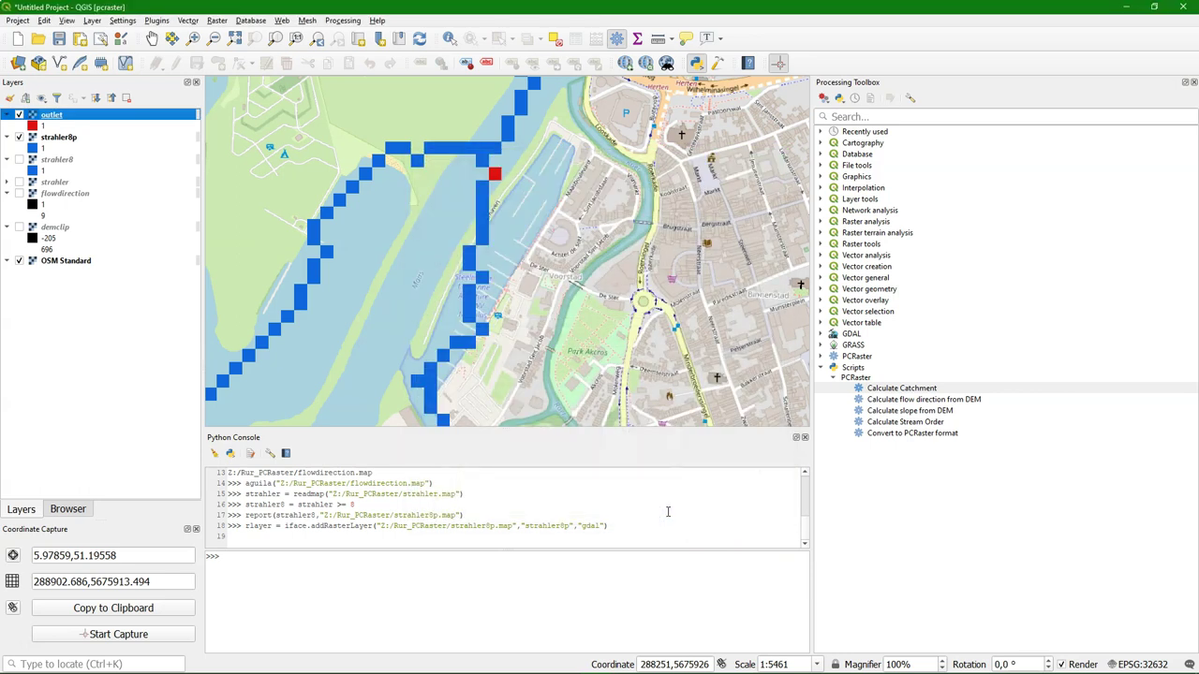
Run Calculate Catchment with flowdirection as LDD, saving the result as Rur_catchment.map.
double_click(901, 388)
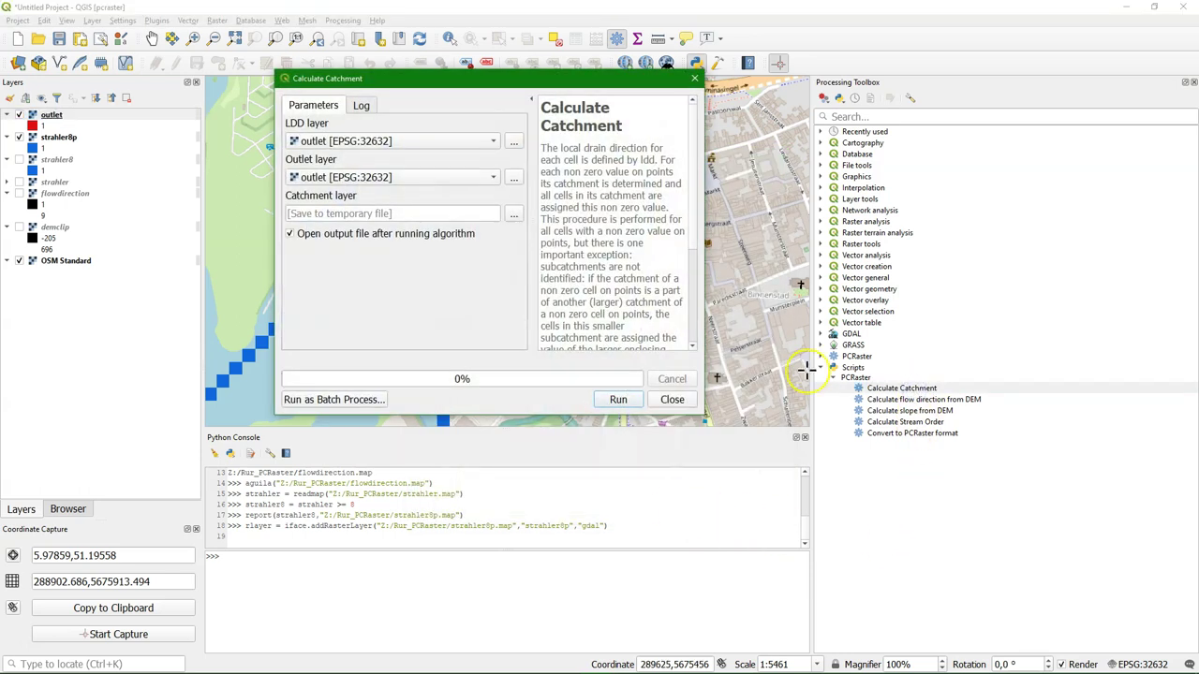
left_click(396, 141)
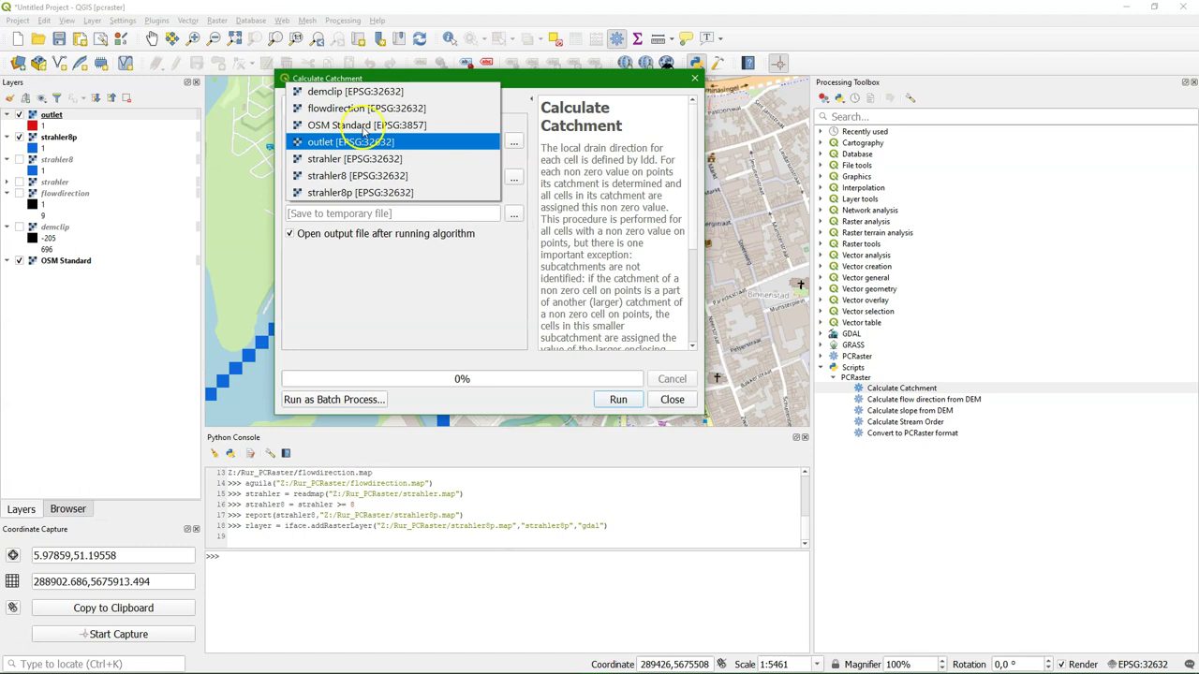
left_click(342, 110)
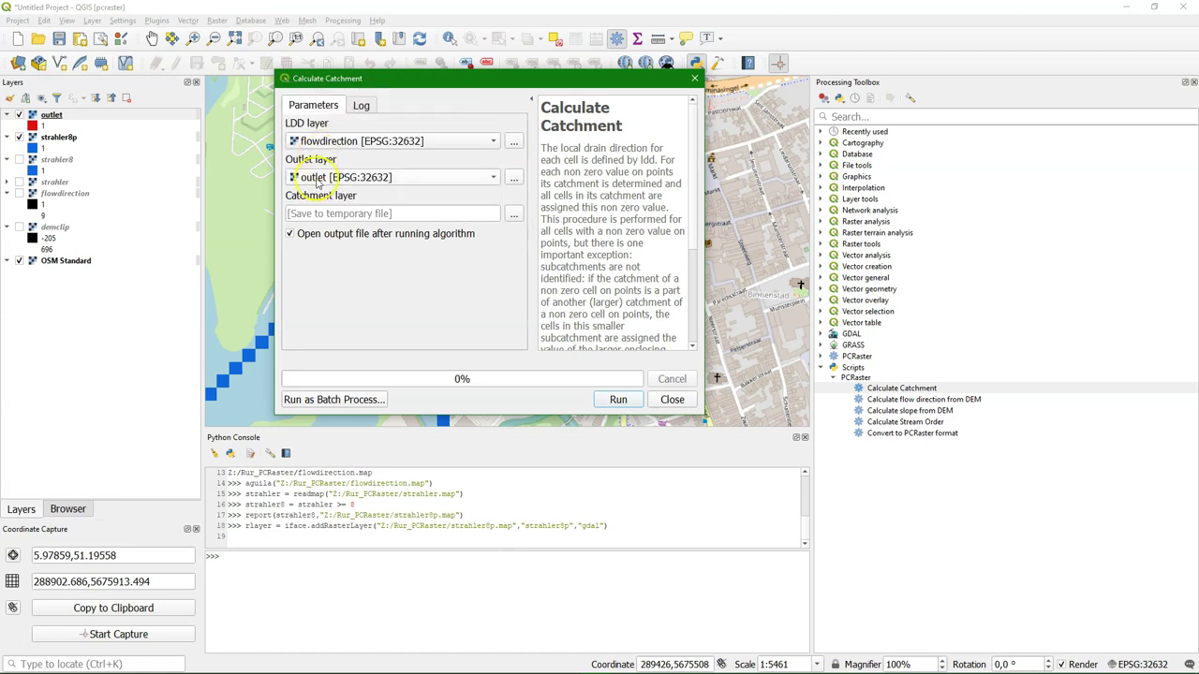
left_click(513, 214)
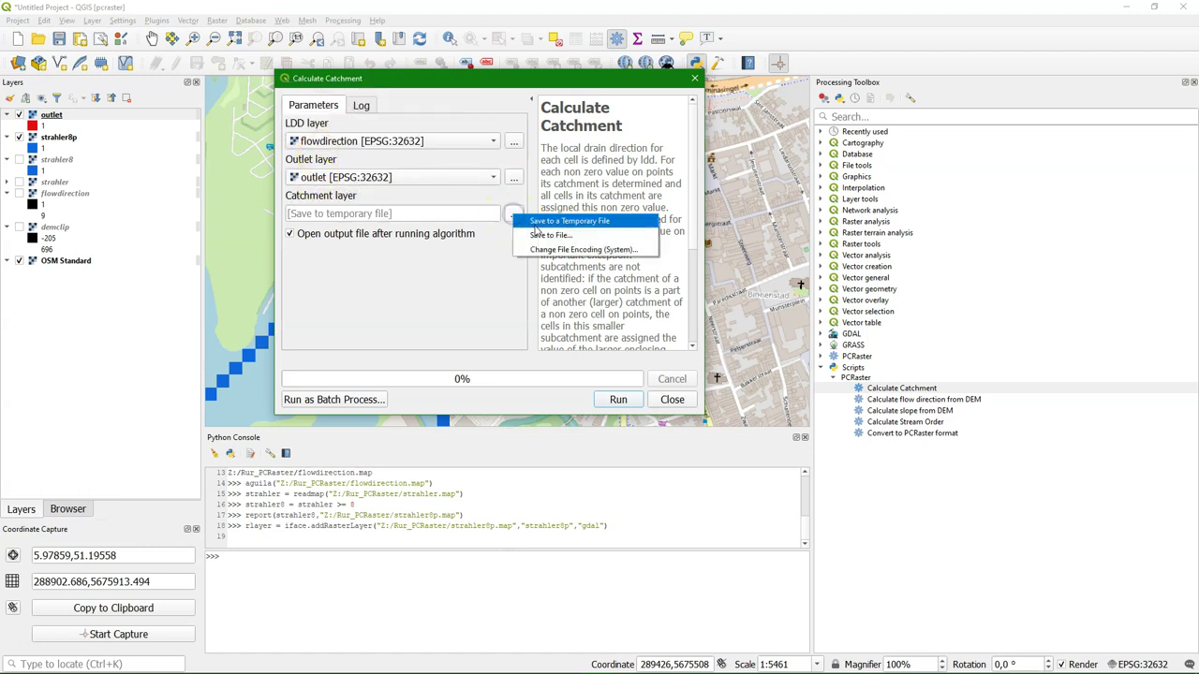
left_click(535, 234)
left_click(454, 360)
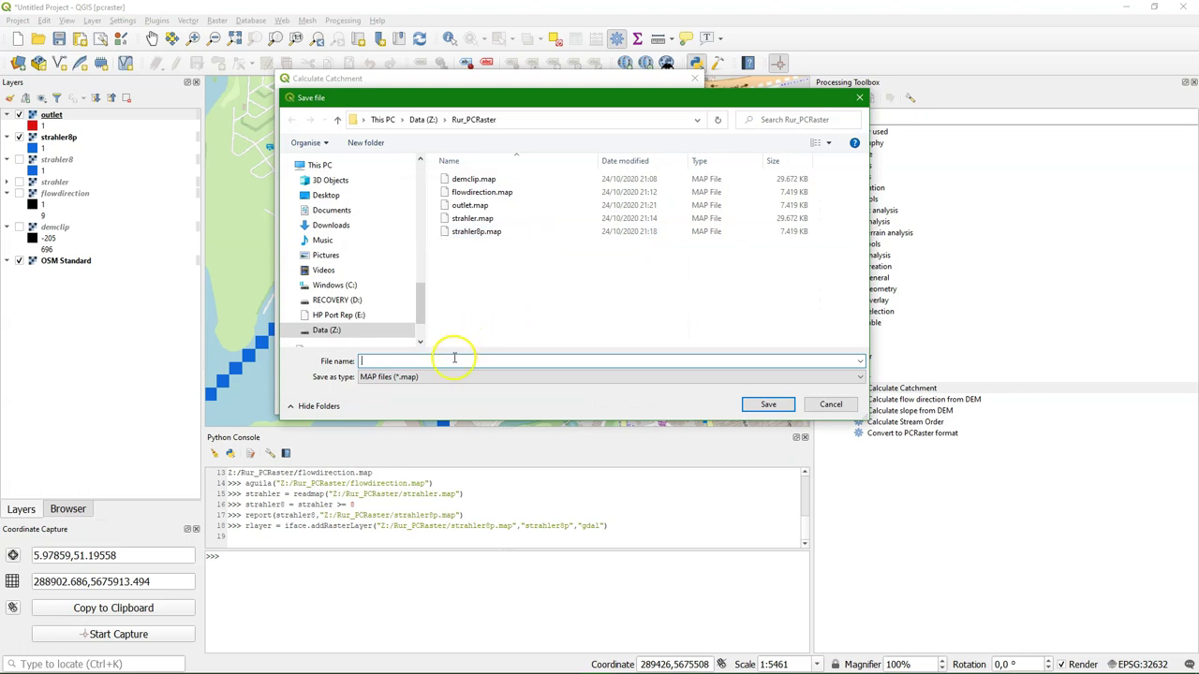
type("Rur_catchment")
left_click(766, 403)
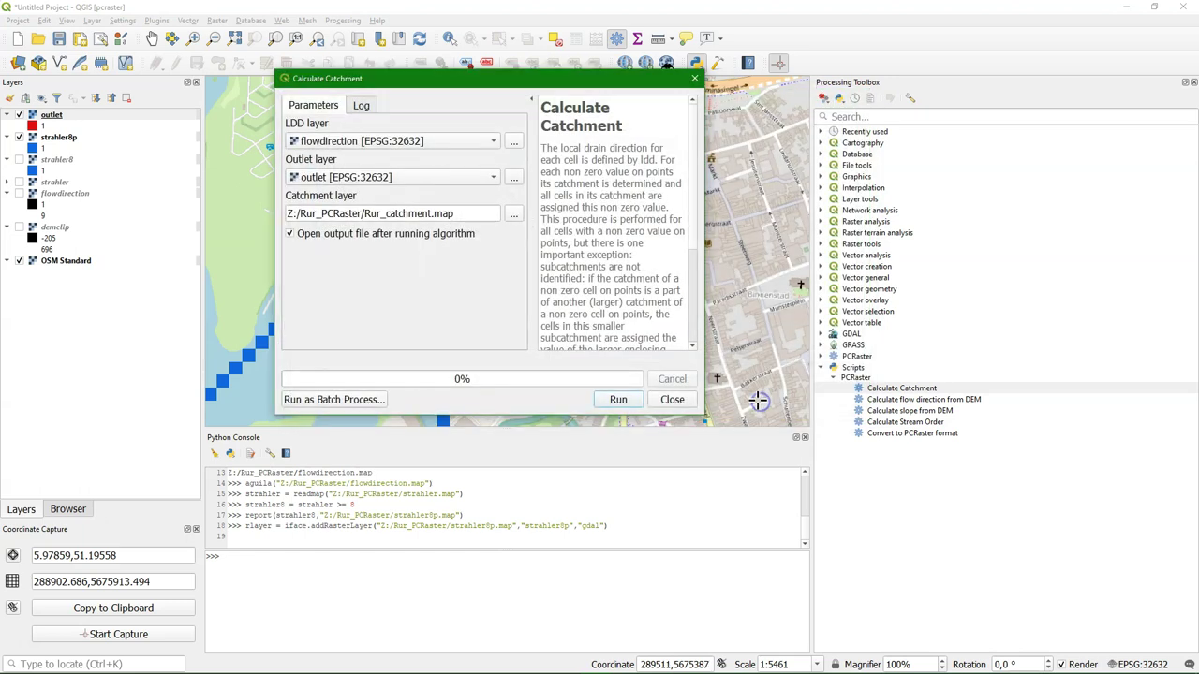
left_click(618, 400)
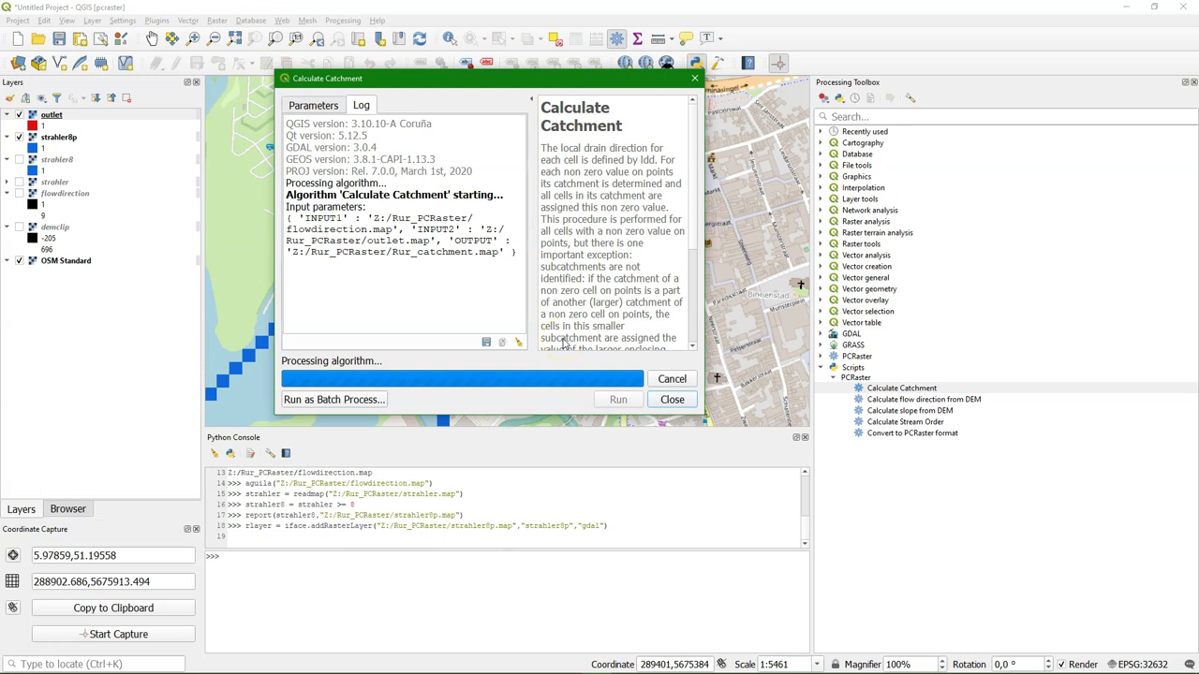
Set the Rur_catchment layer's CRS to WGS 84 / UTM zone 32N.
left_click(676, 400)
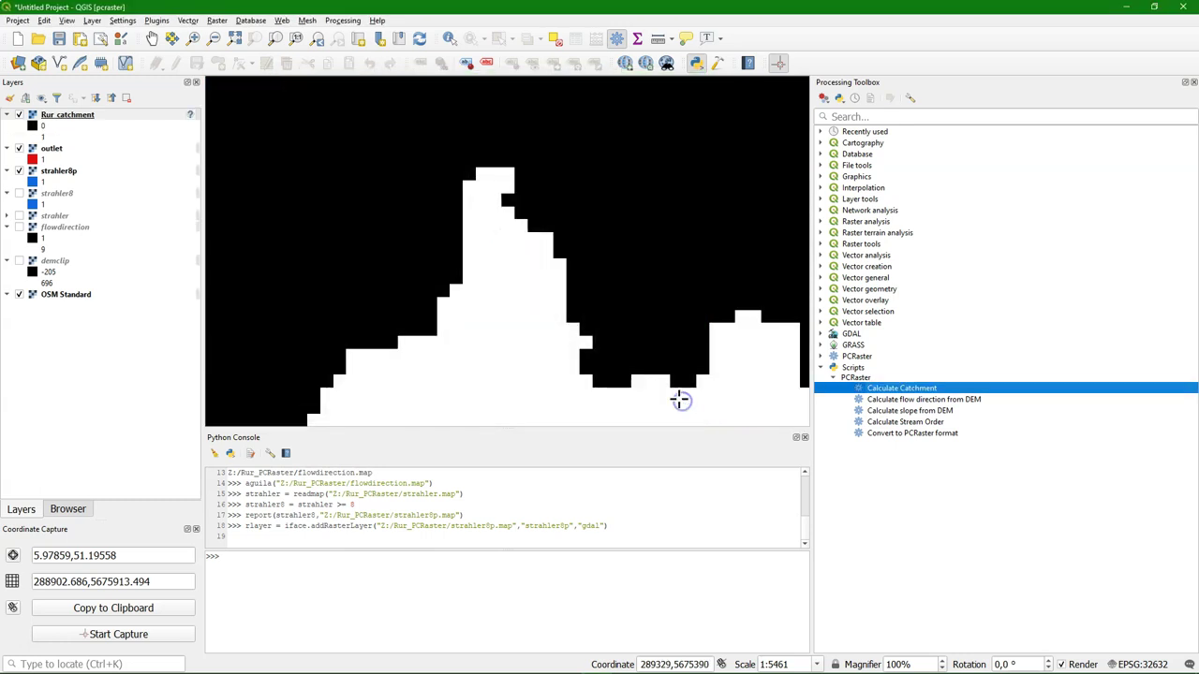
right_click(77, 116)
mouse_move(152, 271)
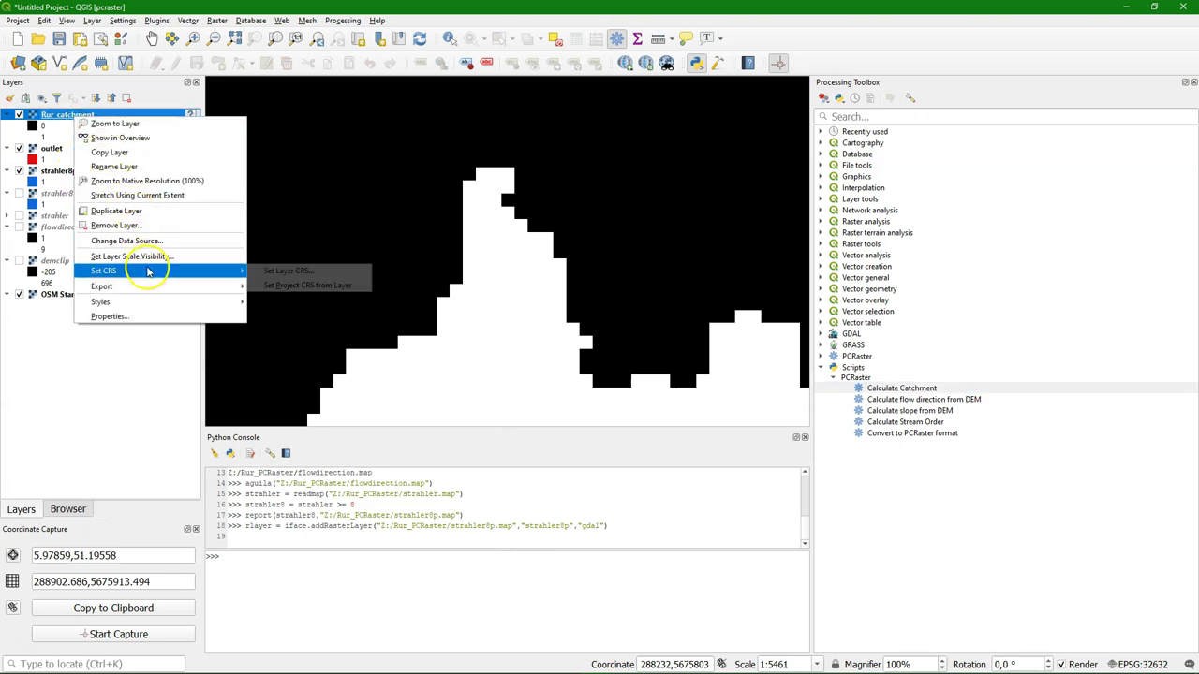
left_click(278, 272)
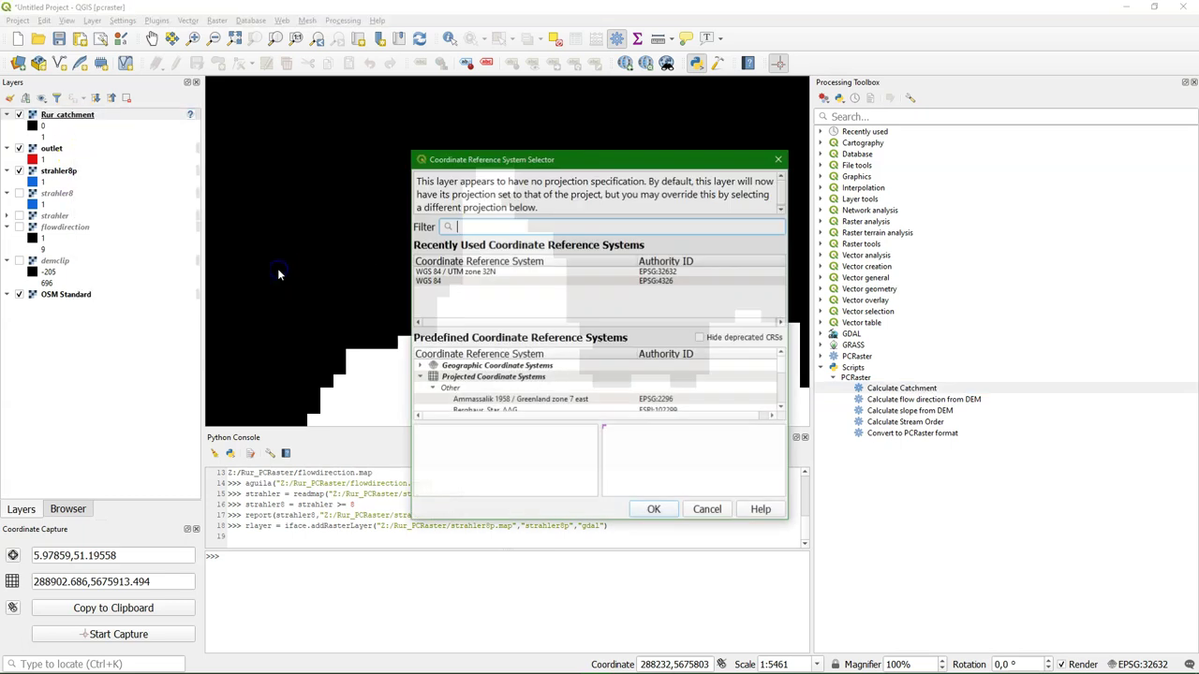
left_click(438, 271)
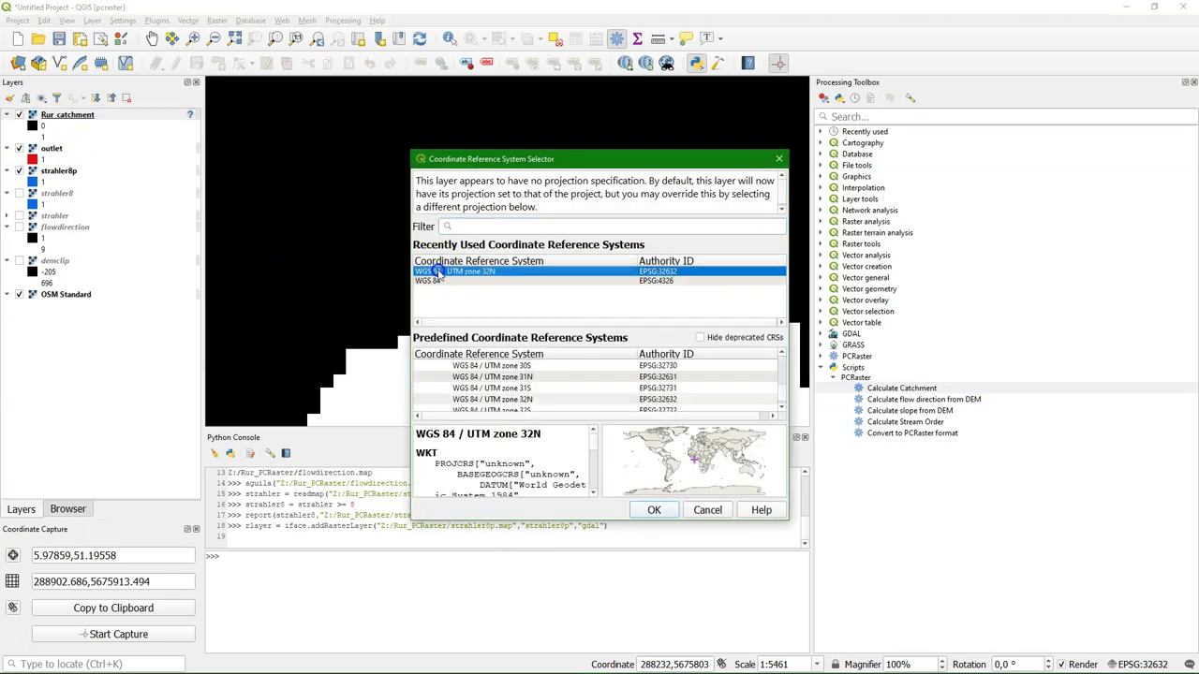
left_click(660, 510)
Zoom the map to the full extent of the Rur_catchment layer.
left_click(97, 116)
right_click(96, 116)
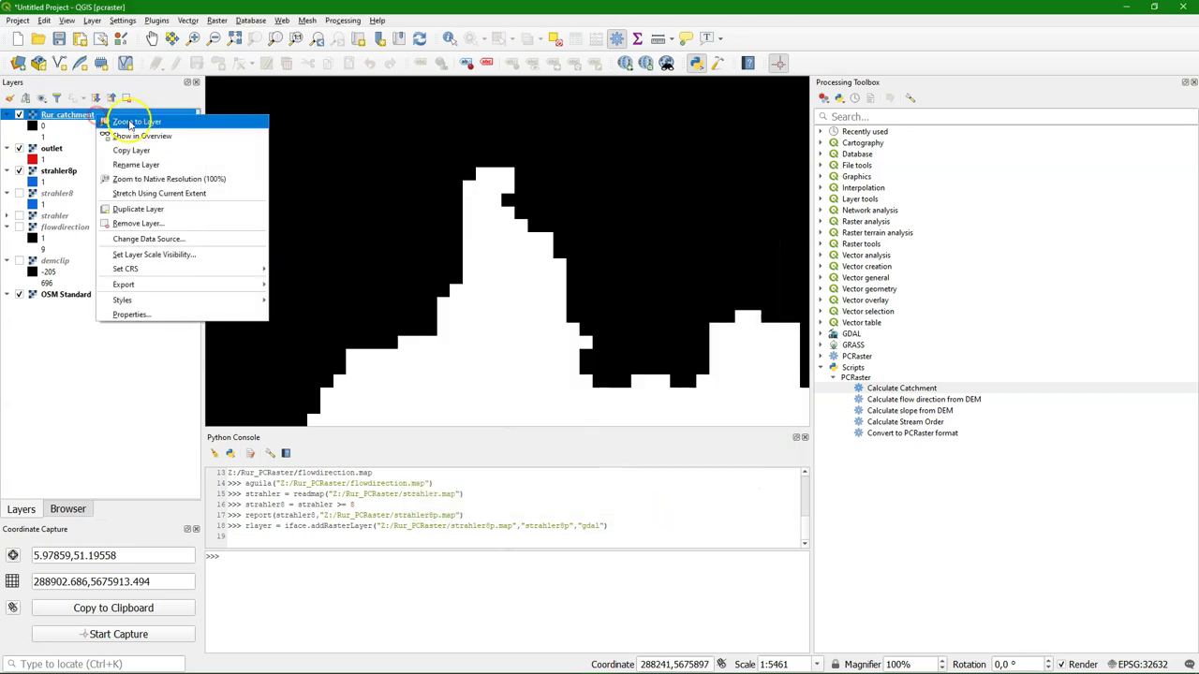
left_click(120, 119)
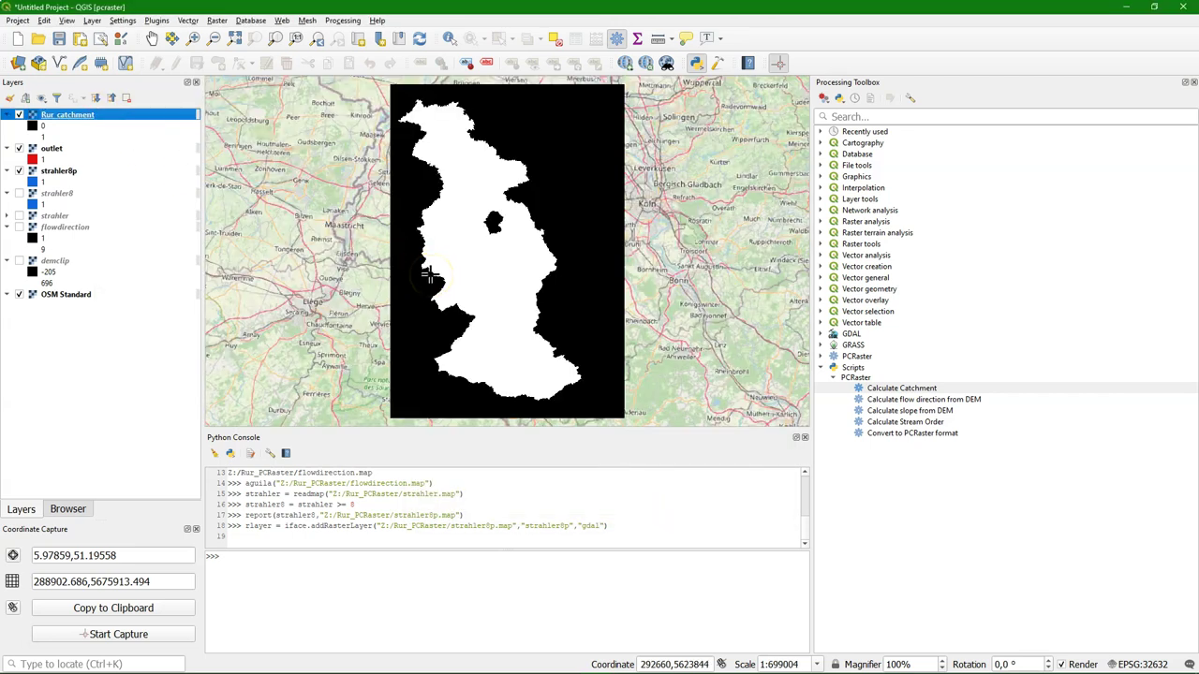